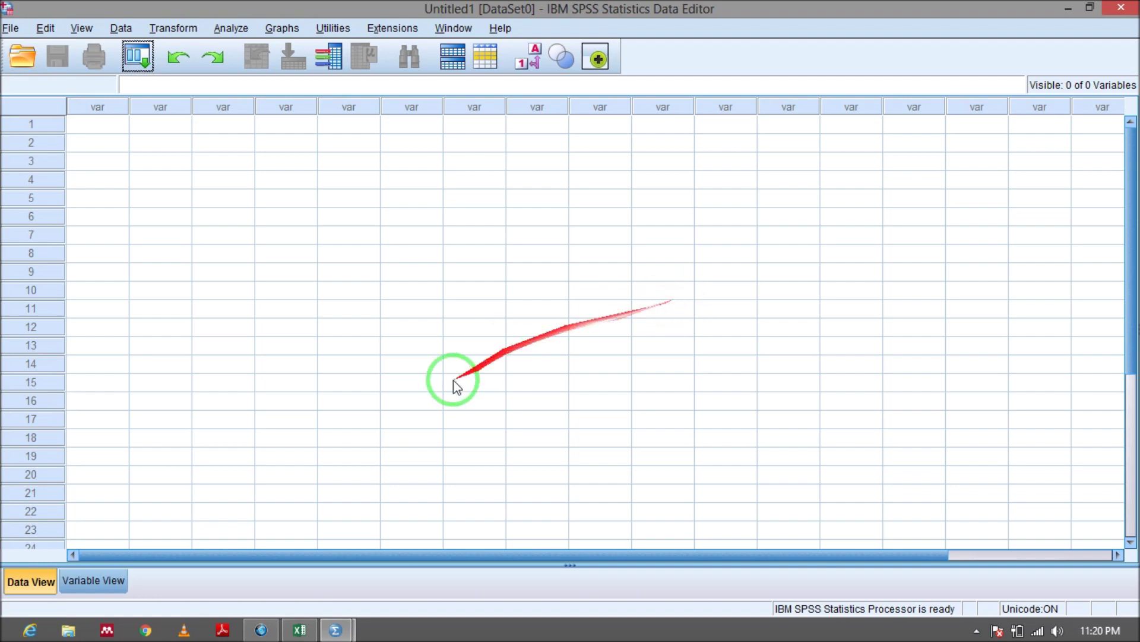
- Switch to Excel, look through the rows of the CROSSEC1 worksheet, and return to the SPSS data editor
mouse_move(300, 629)
click(303, 584)
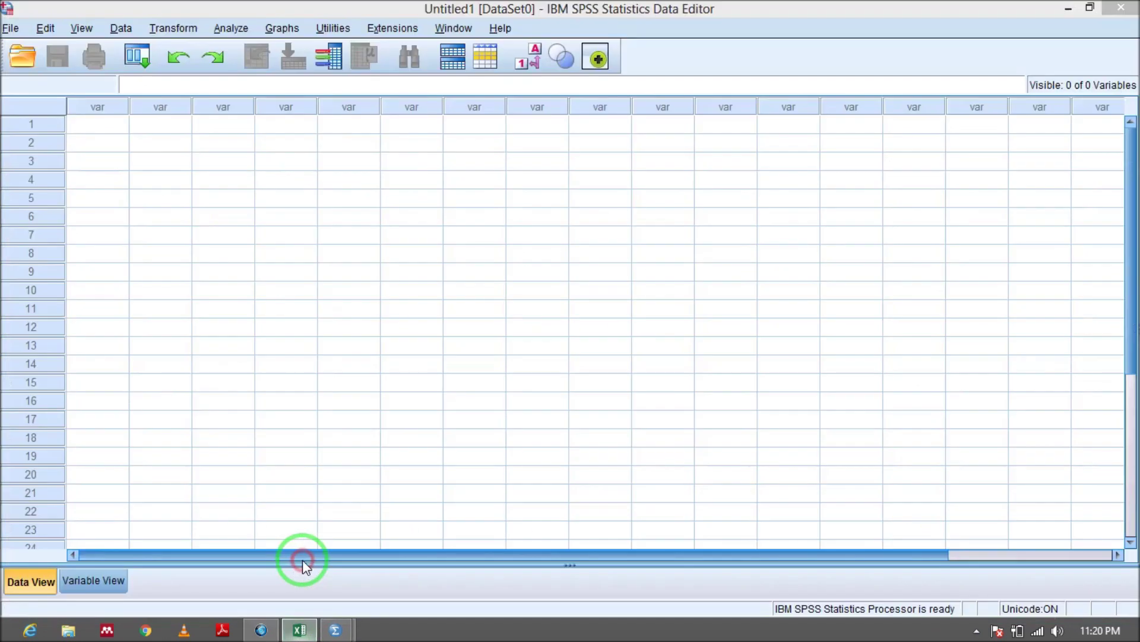
scroll(396, 325, down, 1)
scroll(397, 326, down, 1)
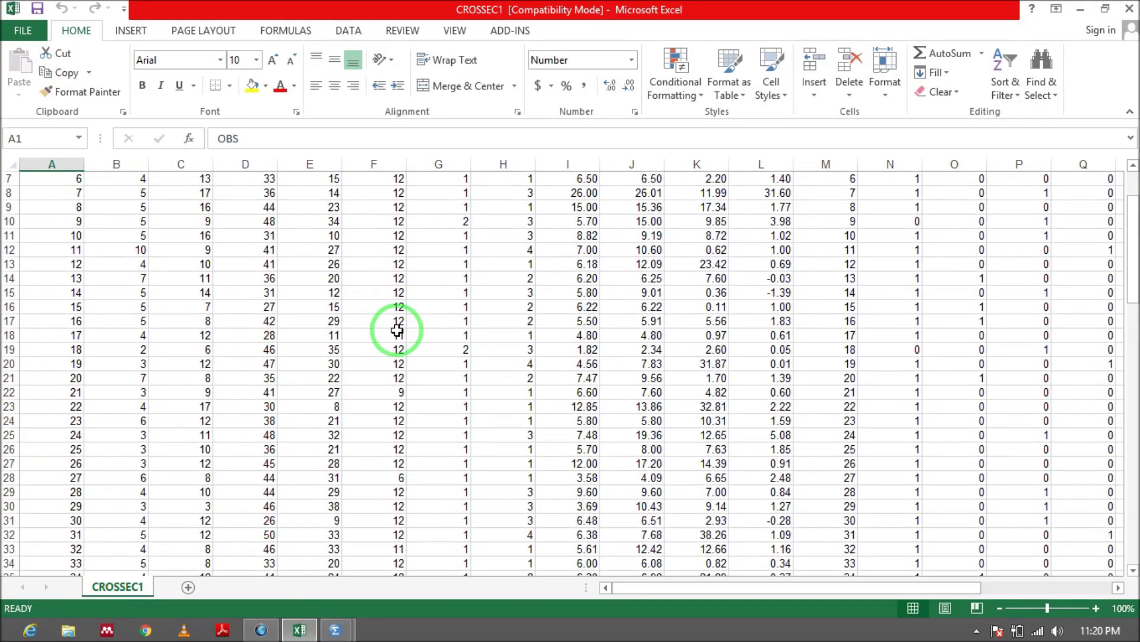
scroll(356, 297, up, 3)
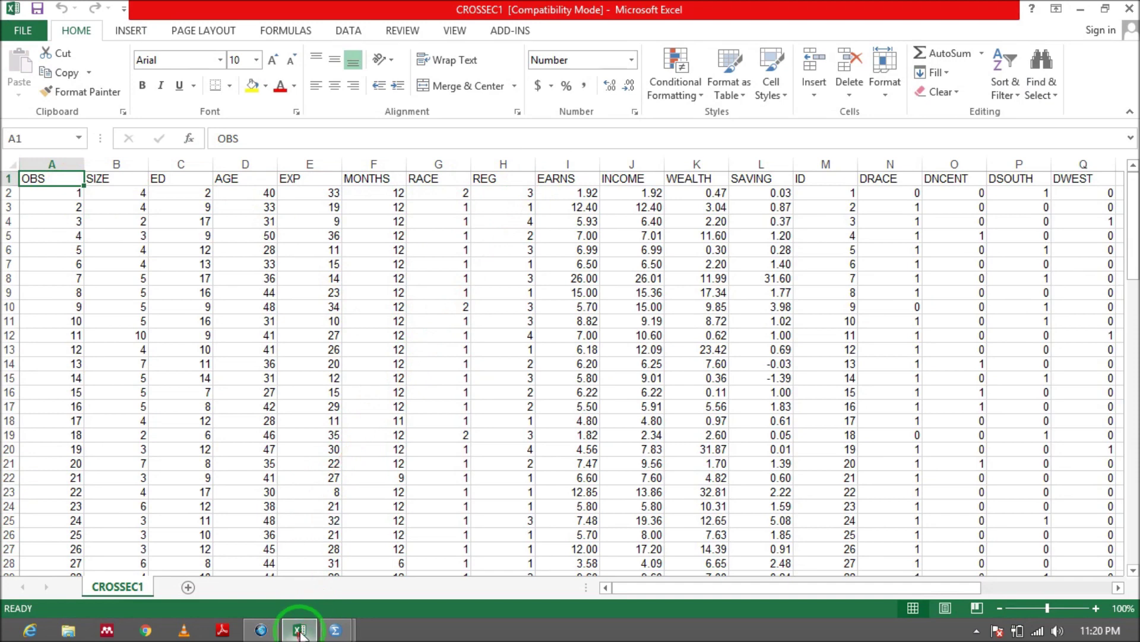
mouse_move(335, 634)
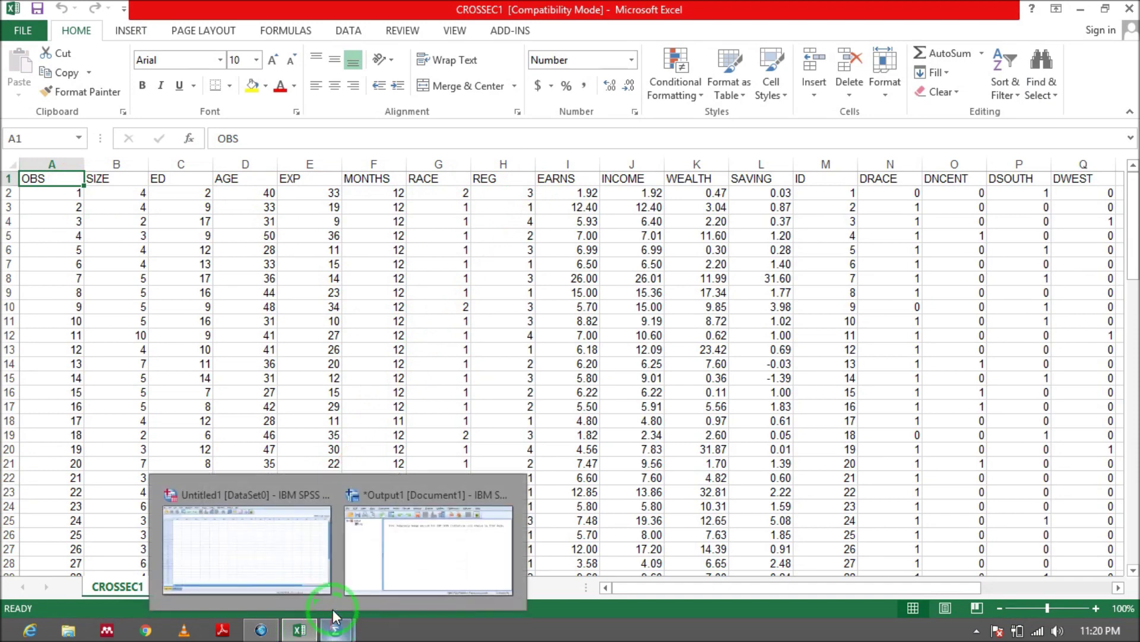
click(277, 547)
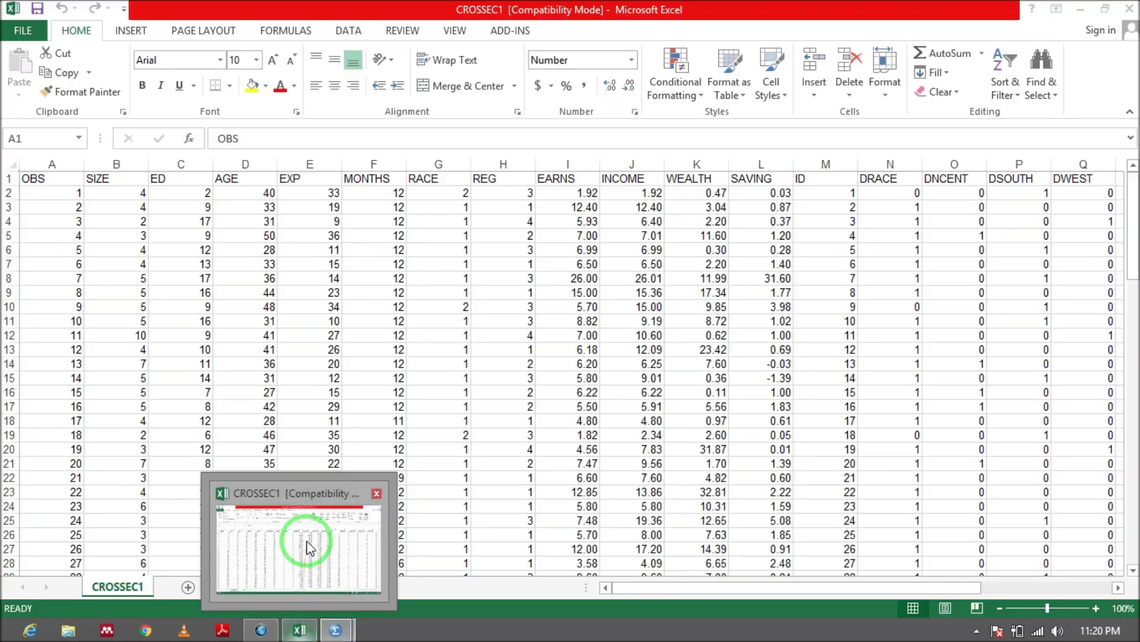
- Switch to Excel and examine the EARNS, INCOME, WEALTH and SAVING columns of the CROSSEC1 worksheet
click(309, 546)
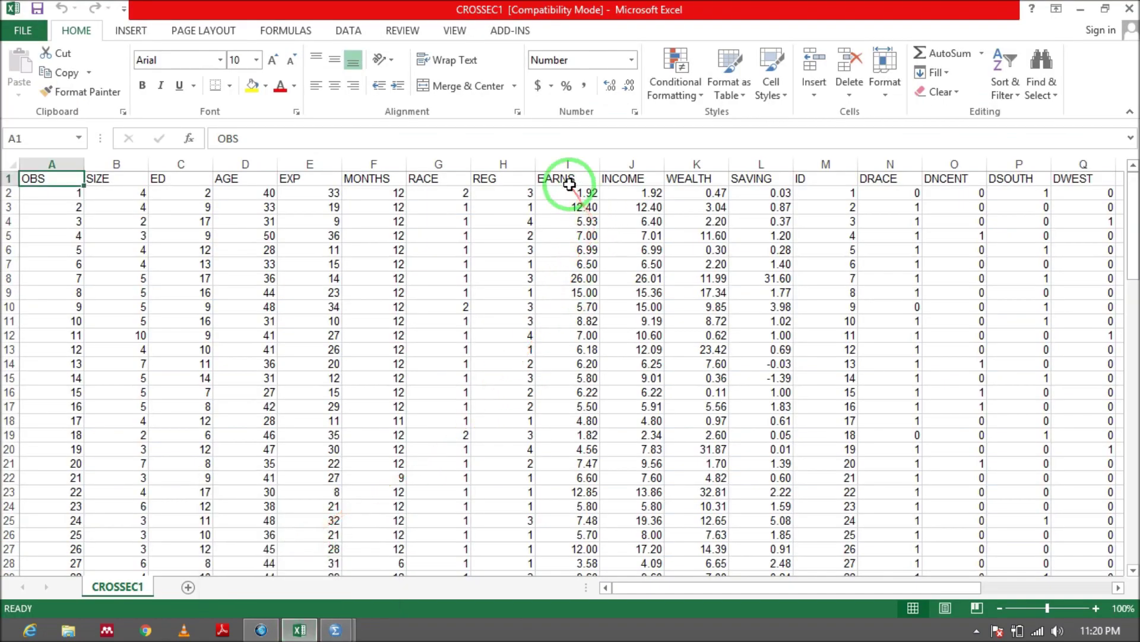
click(674, 179)
click(560, 180)
click(692, 178)
click(754, 180)
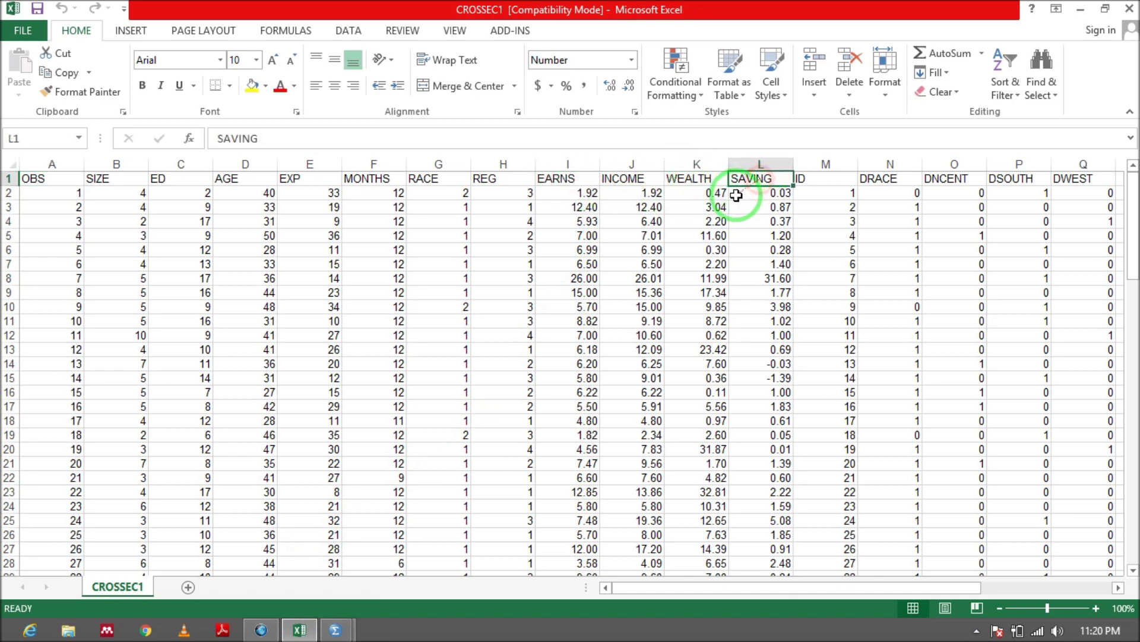
click(632, 178)
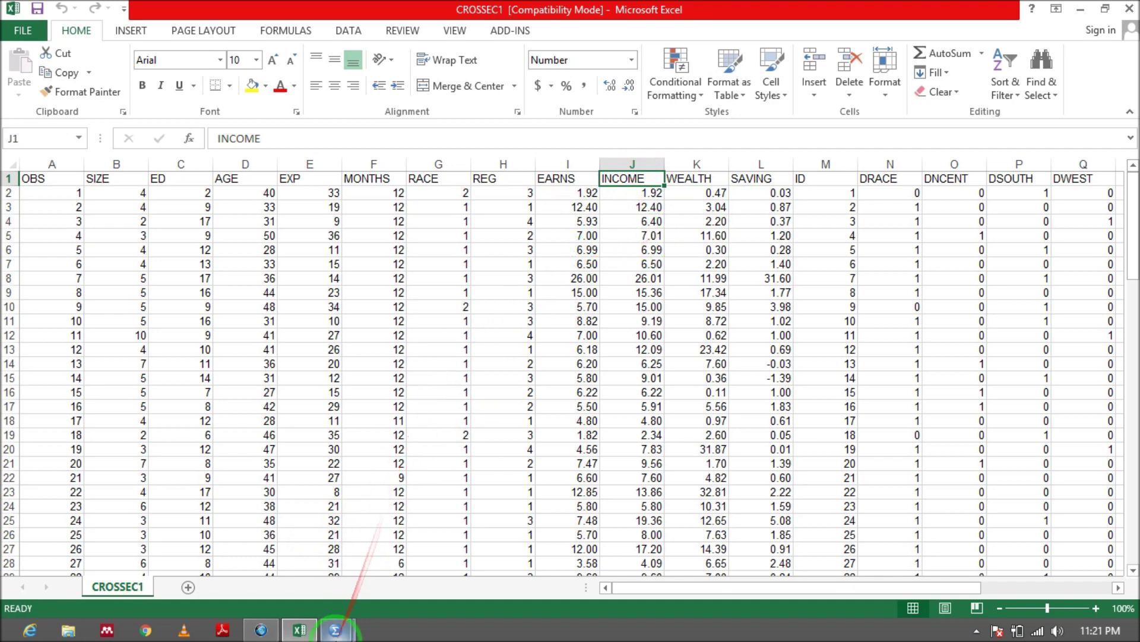
- Switch to the SPSS data editor and try to import the Excel file CROSSEC1.xls from drive D:
mouse_move(336, 631)
click(298, 558)
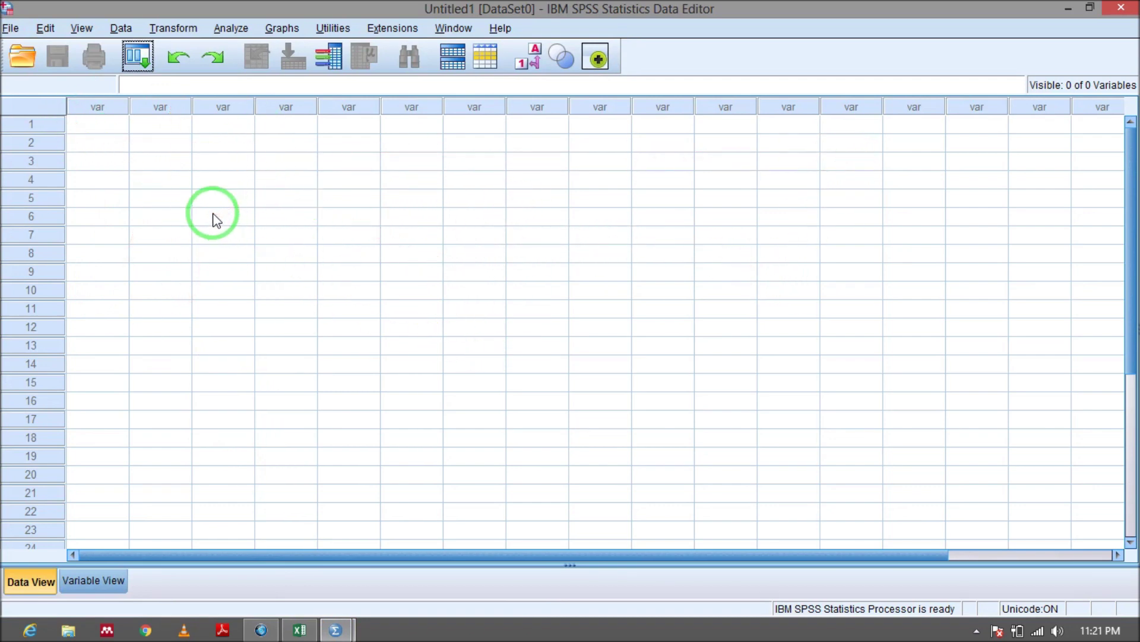
click(11, 29)
mouse_move(72, 88)
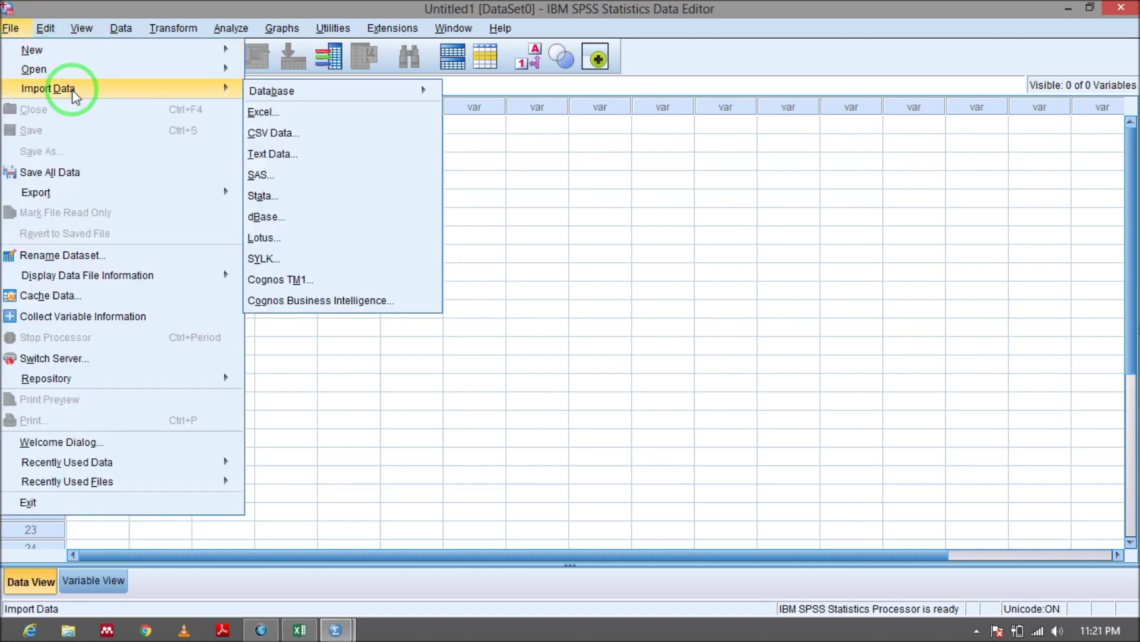
click(330, 119)
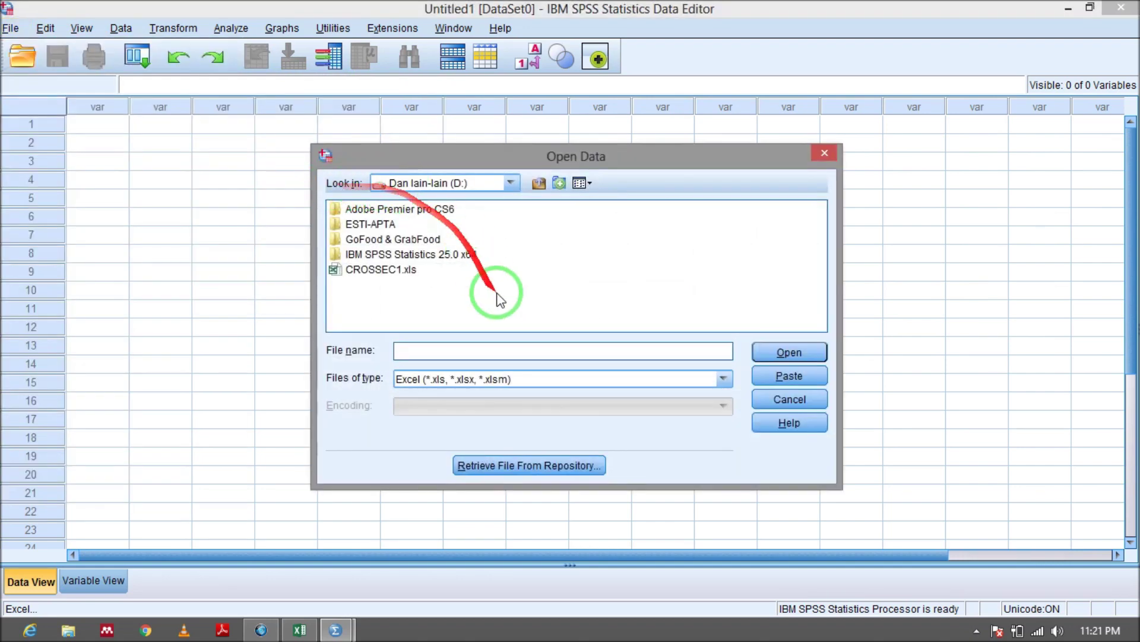
double_click(379, 270)
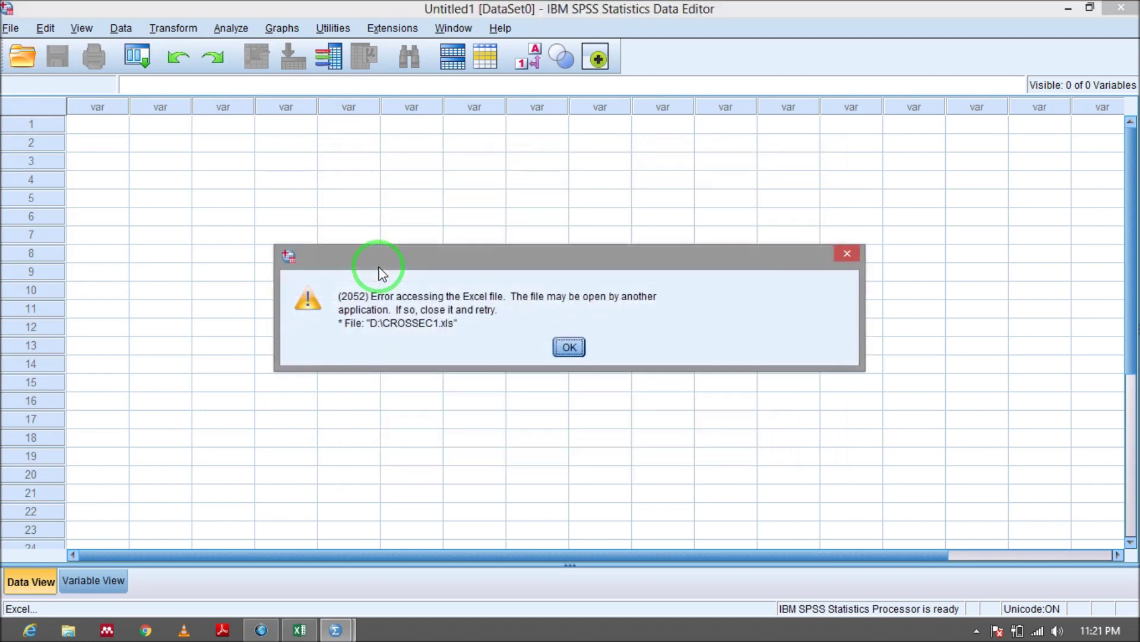
click(569, 347)
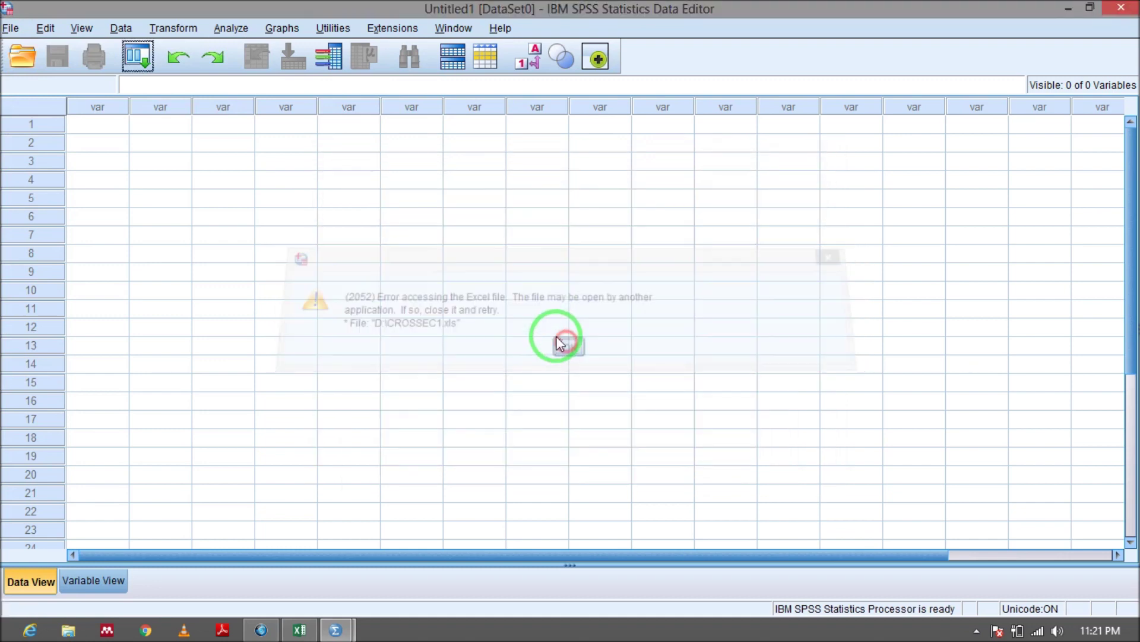
- Try again to import CROSSEC1.xls from drive D: as Excel data
click(12, 28)
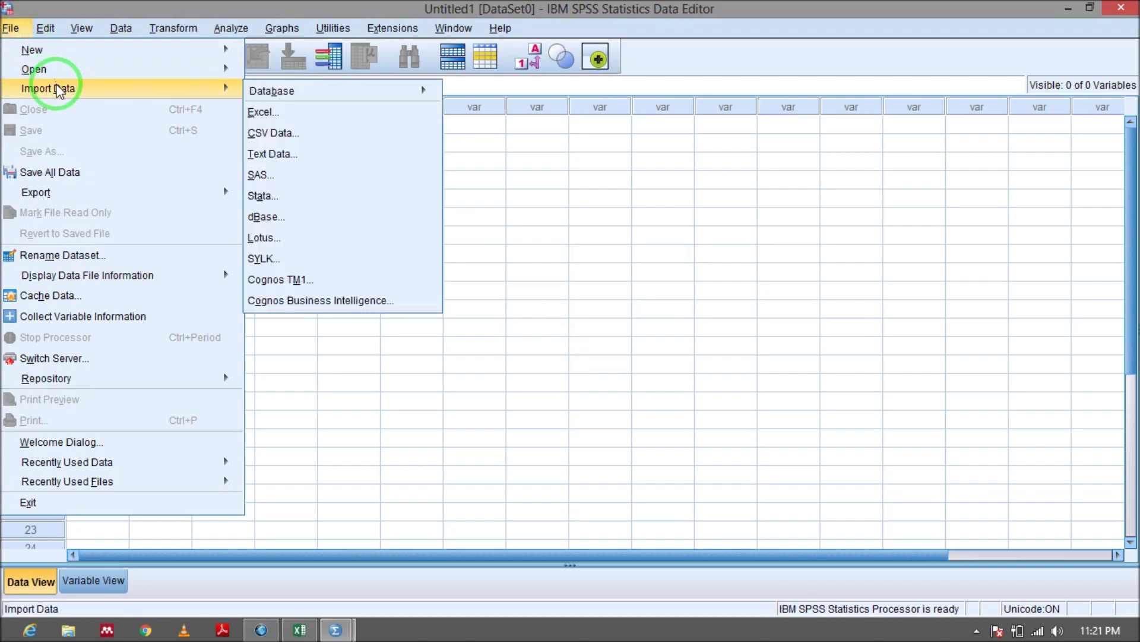
mouse_move(214, 90)
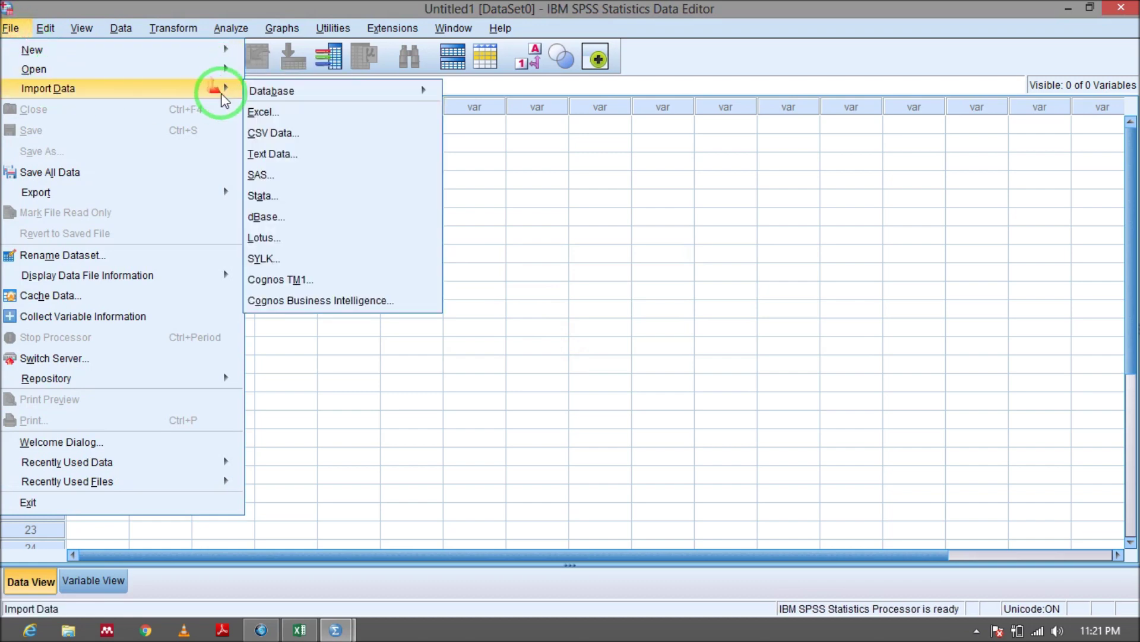
click(269, 108)
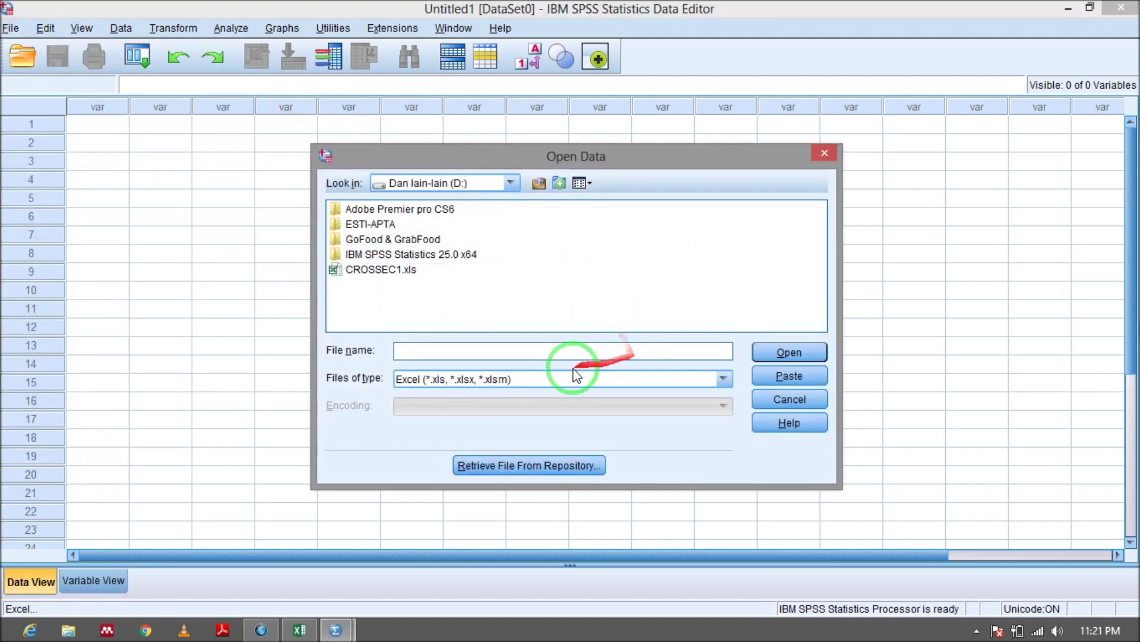
click(407, 271)
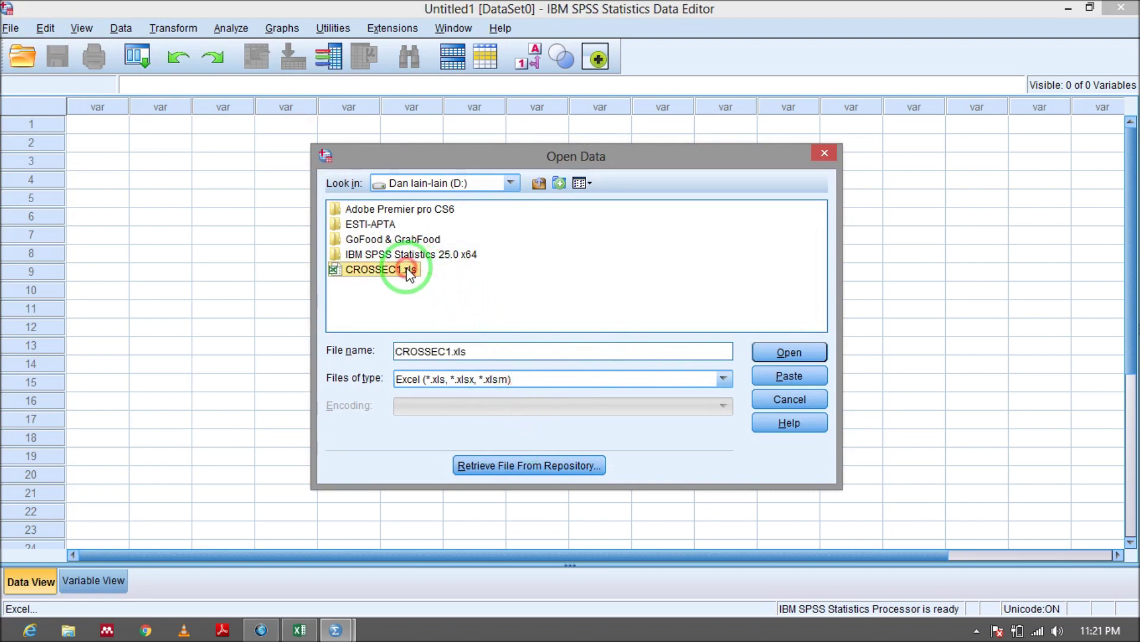
click(791, 352)
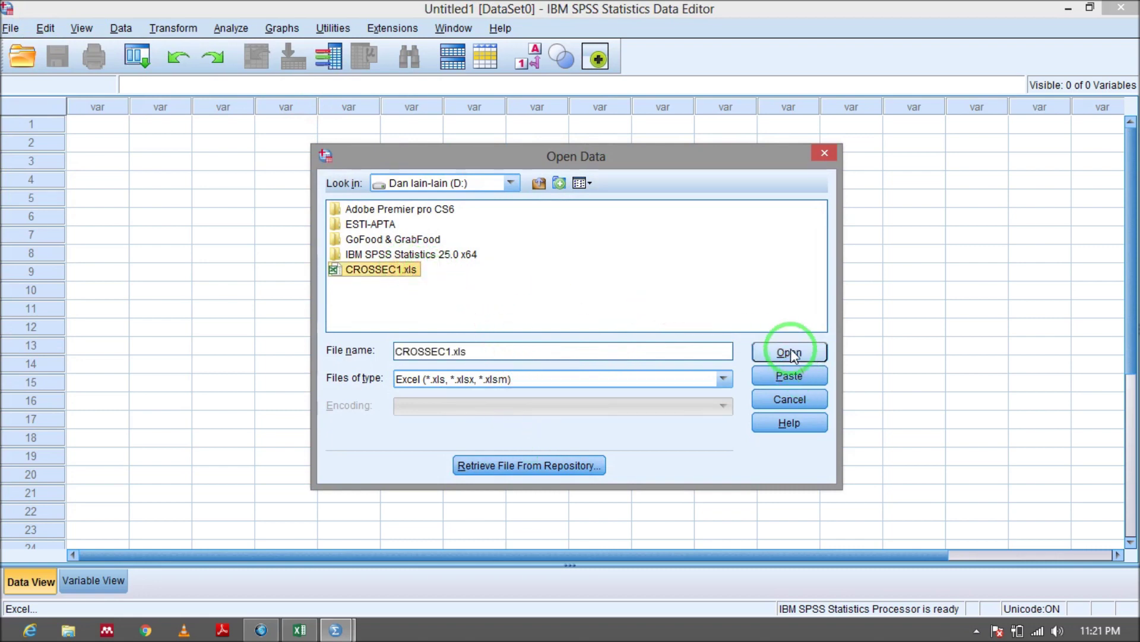
click(792, 354)
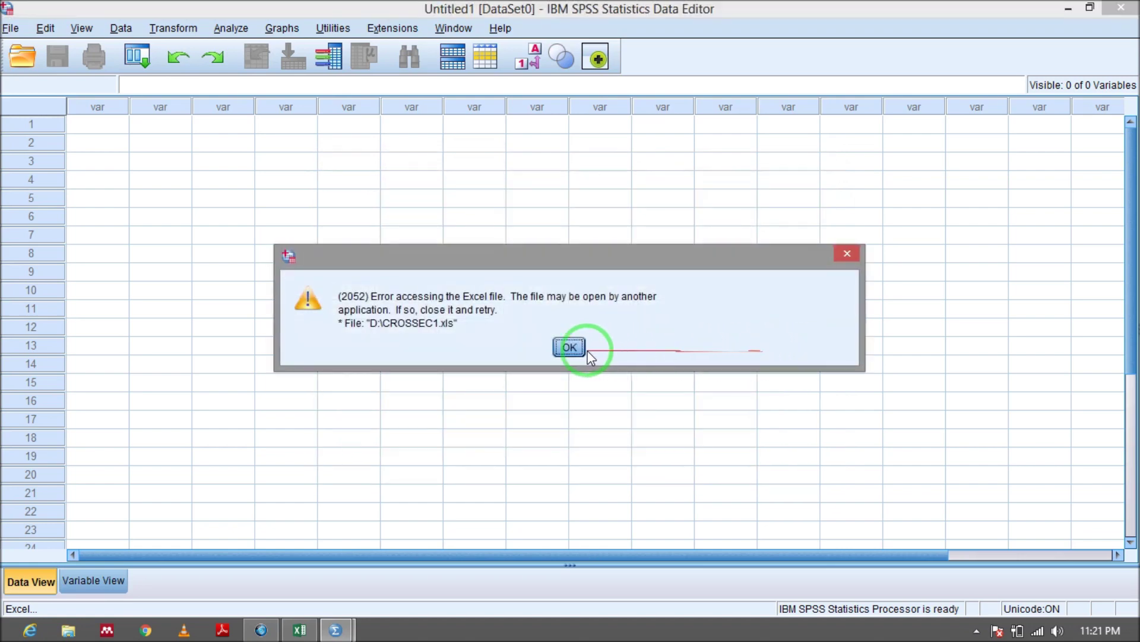
- Close the CROSSEC1 workbook in Excel without saving changes and dismiss the file access error in SPSS
mouse_move(299, 631)
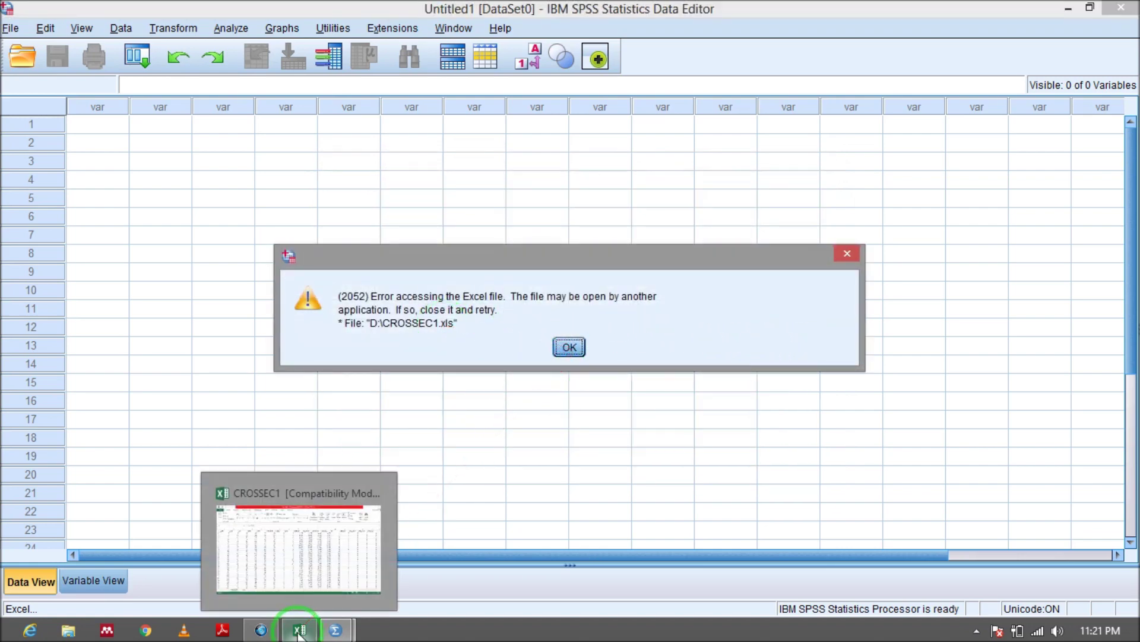
mouse_move(374, 494)
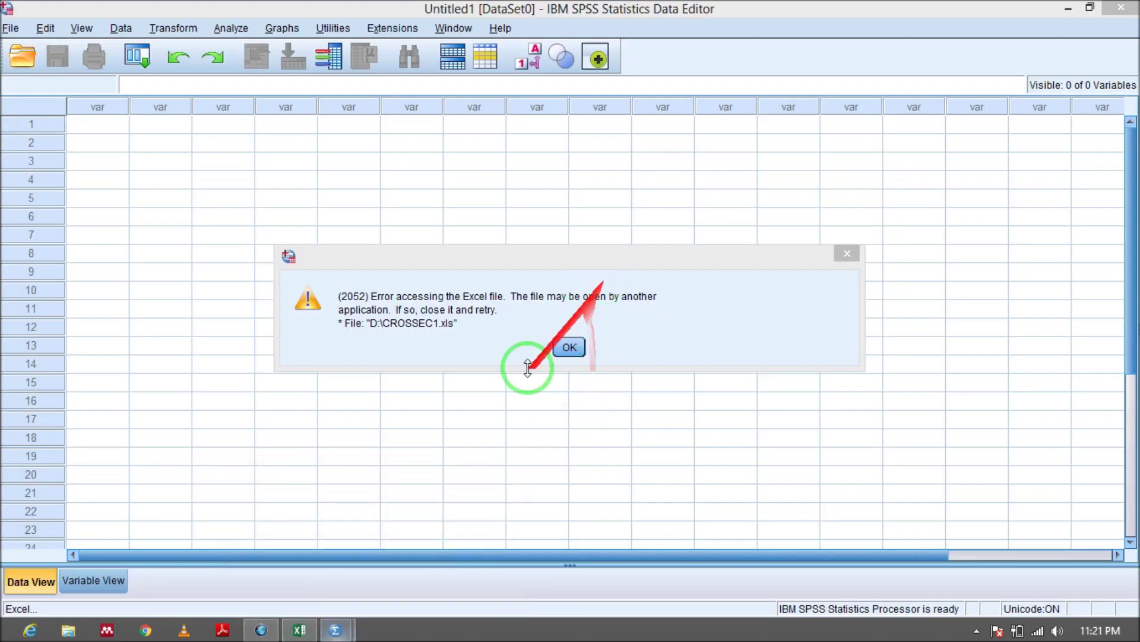
click(376, 492)
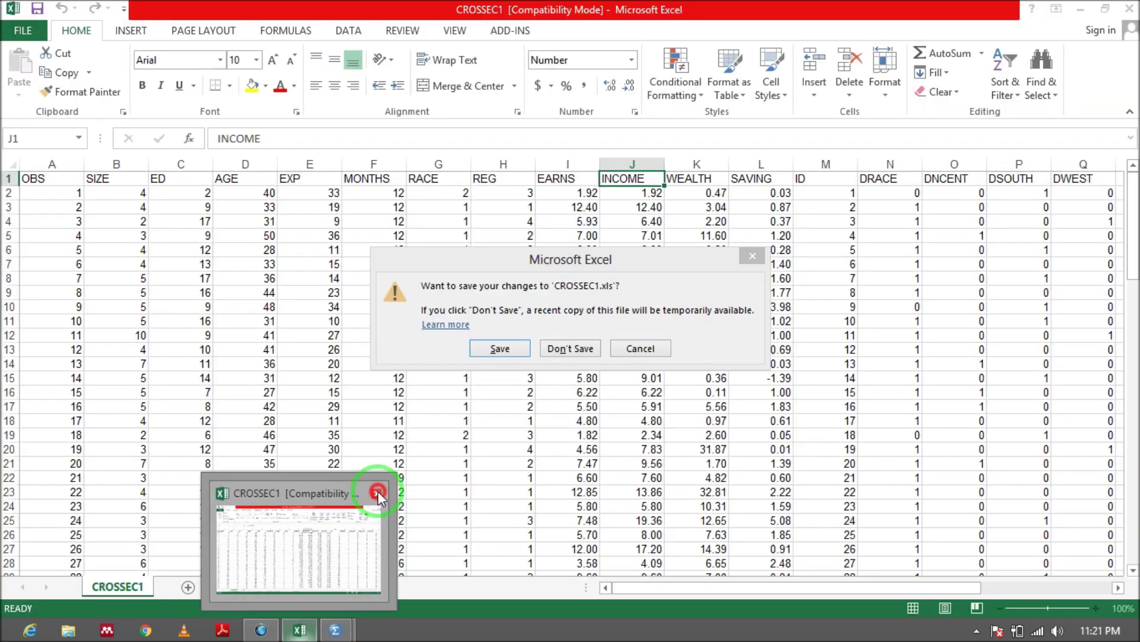
click(554, 347)
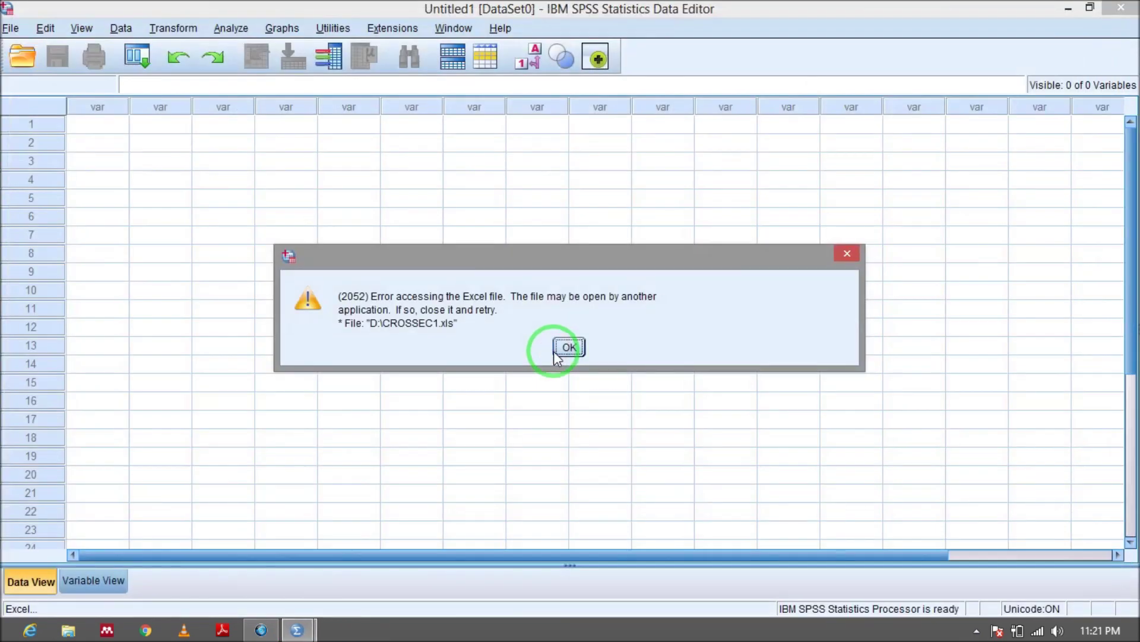
click(569, 347)
- Open CROSSEC1.xls from drive D: for import as Excel data
click(11, 28)
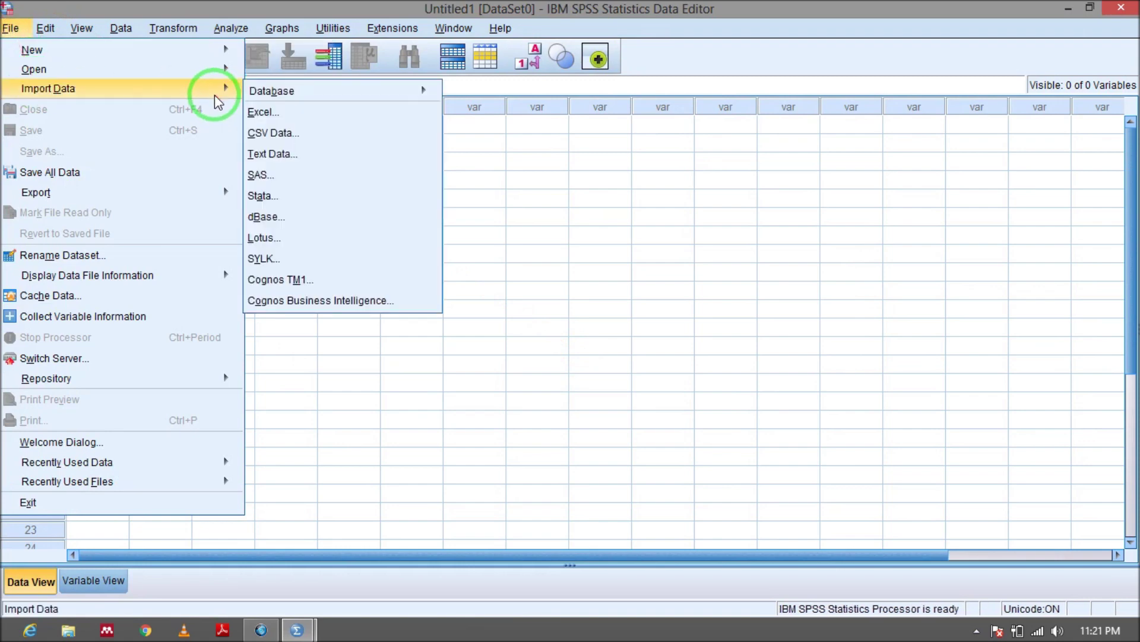
mouse_move(229, 91)
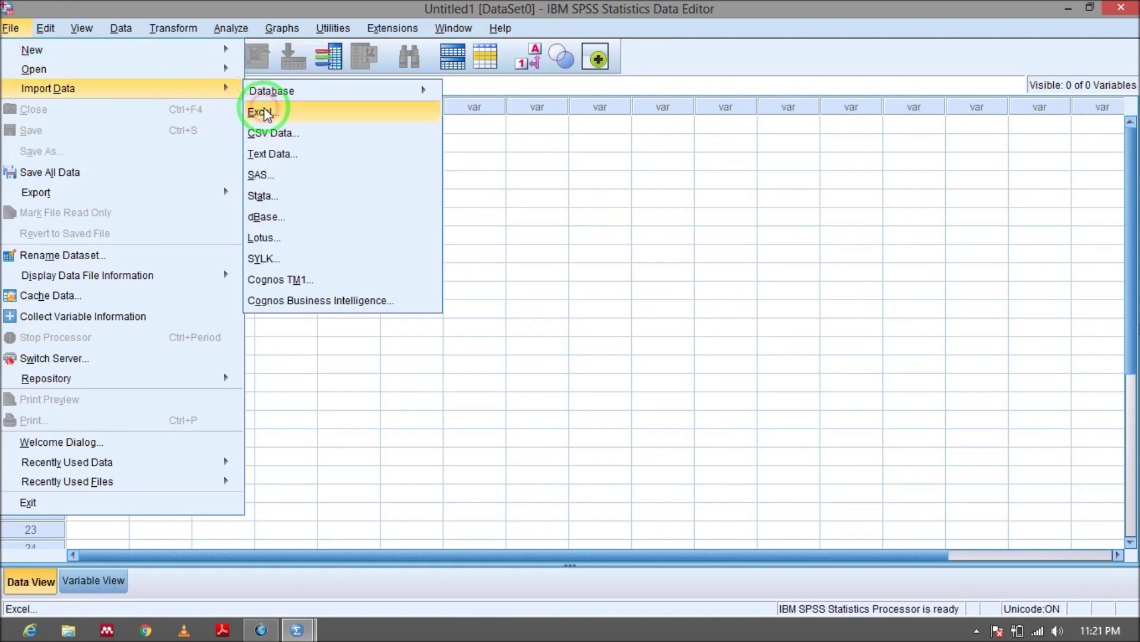
click(266, 113)
click(386, 271)
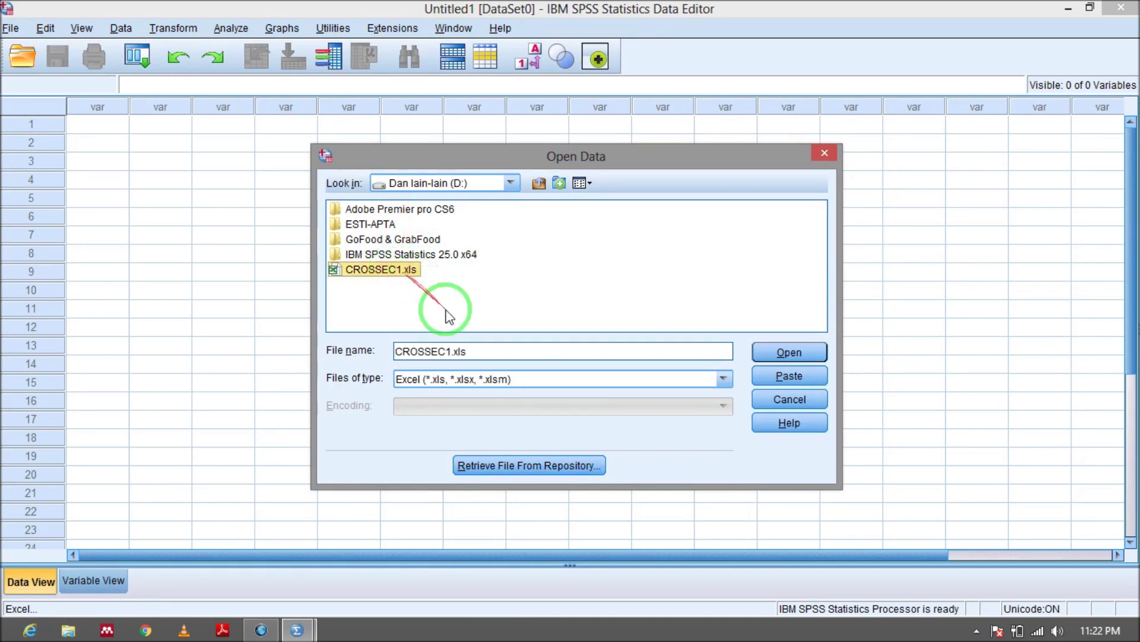
click(789, 352)
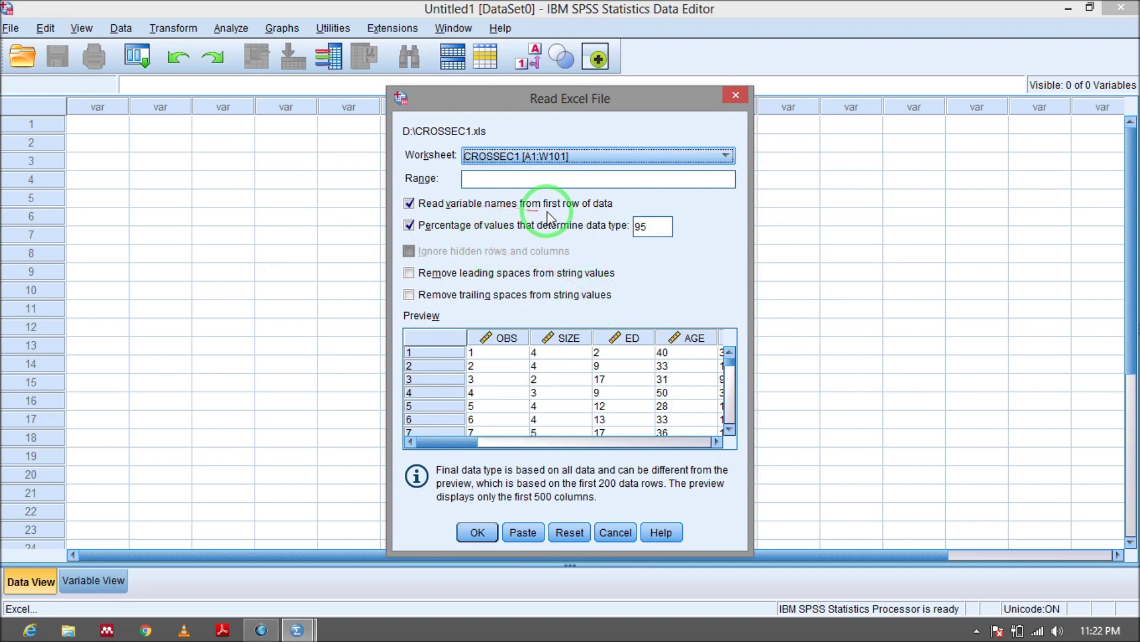
- Preview the import with and without header names, and import worksheet CROSSEC1 with variable names read from the first row of data
click(606, 209)
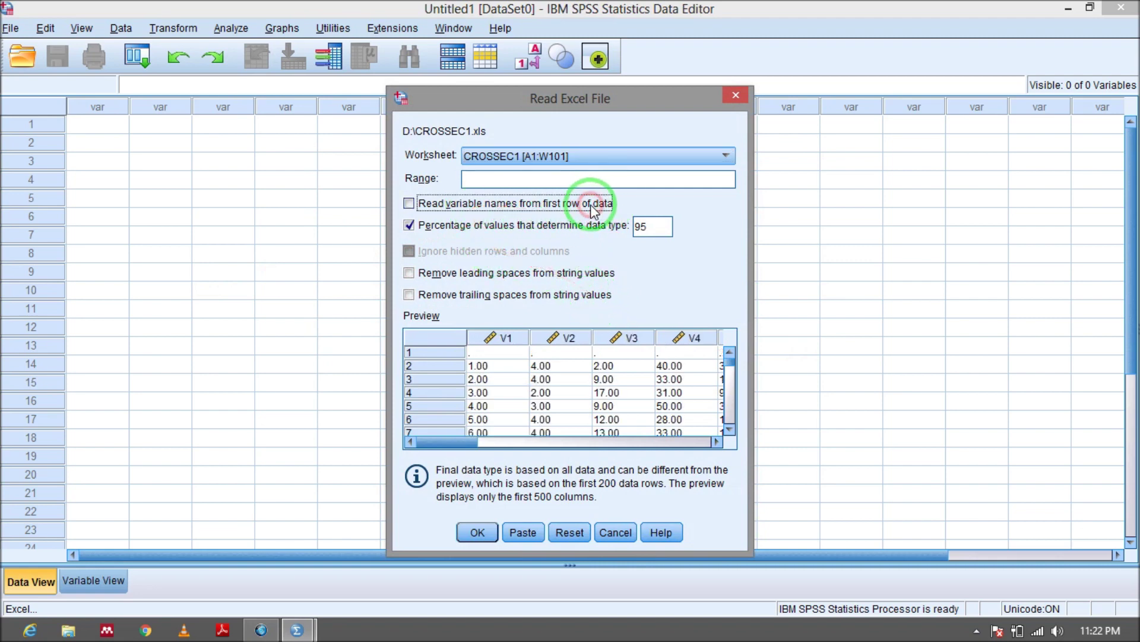
click(589, 205)
click(590, 205)
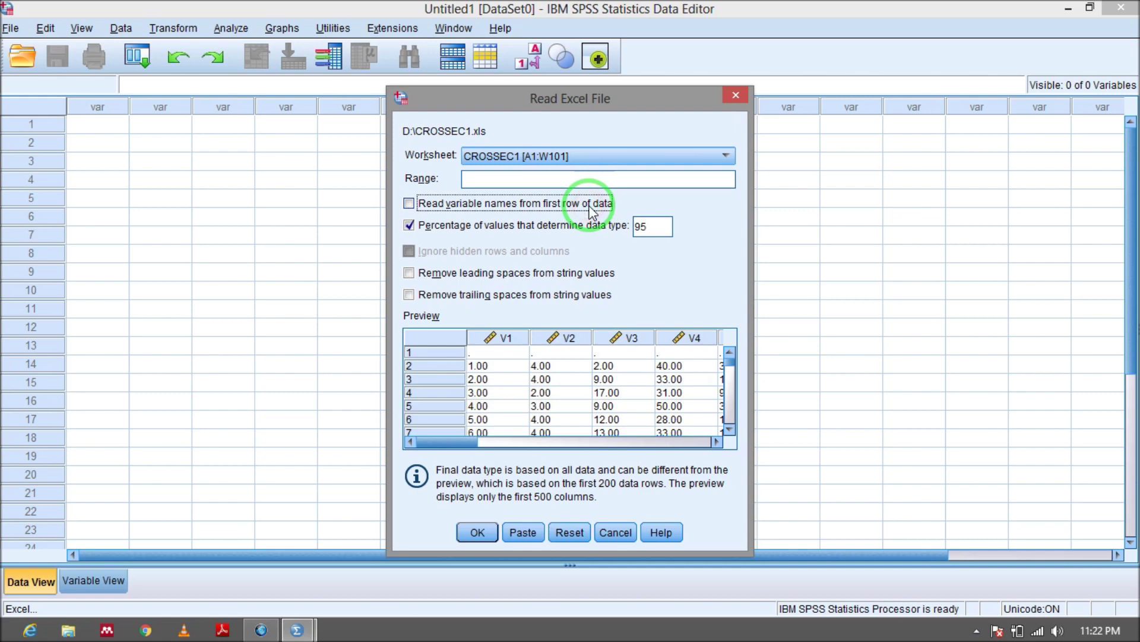
click(590, 205)
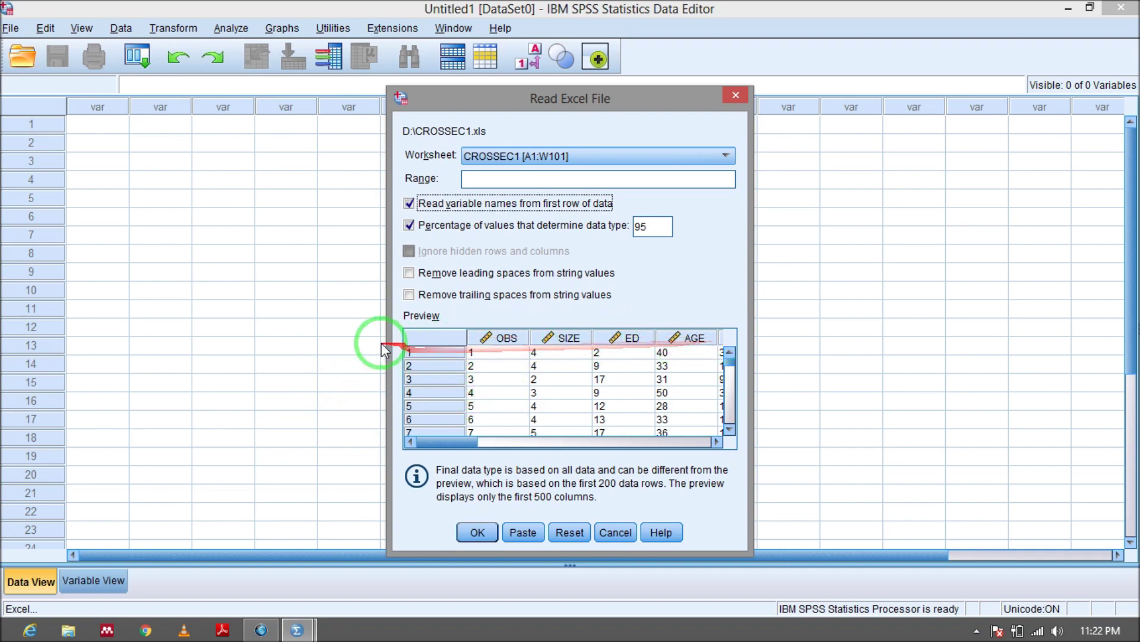
click(479, 531)
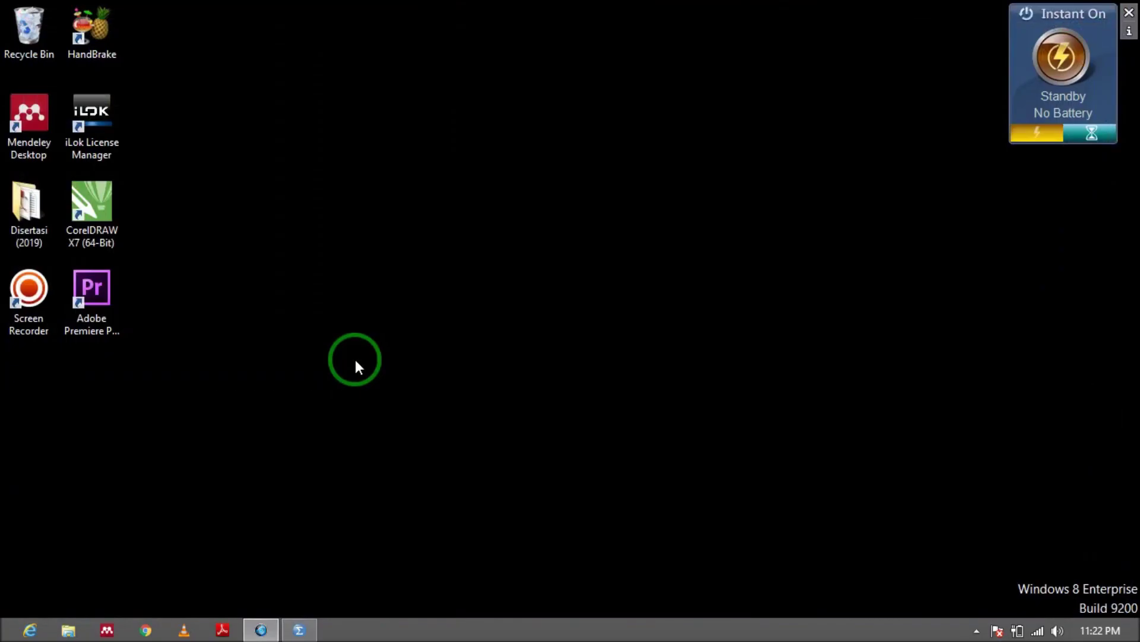
- Switch back to the SPSS data editor and look across the variables of the imported dataset
click(304, 629)
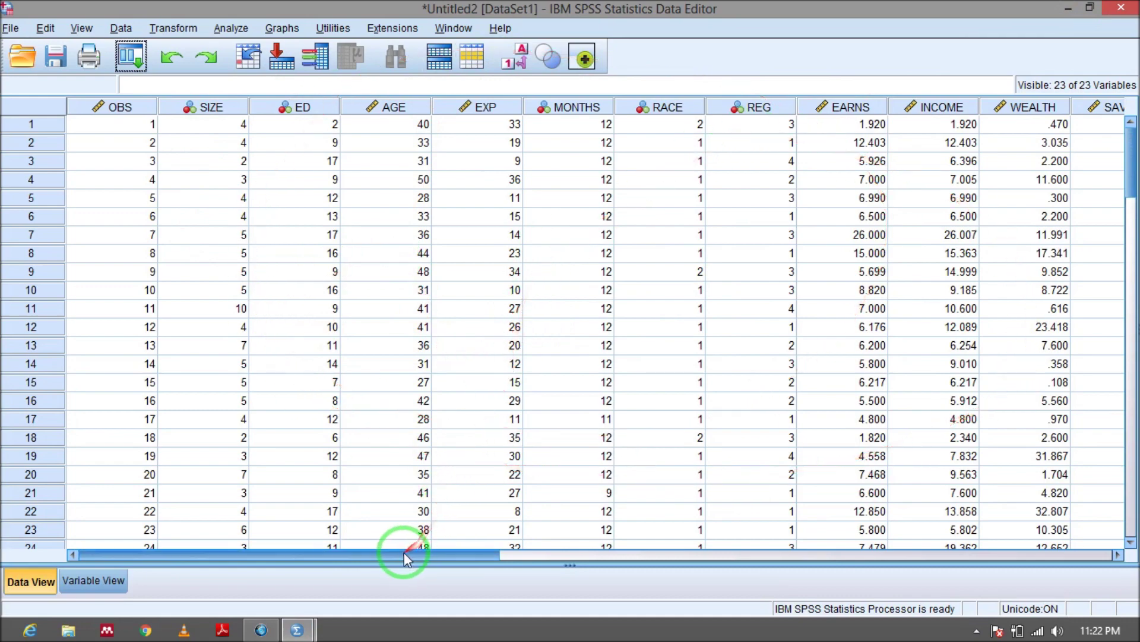
click(535, 556)
drag(535, 557, 278, 594)
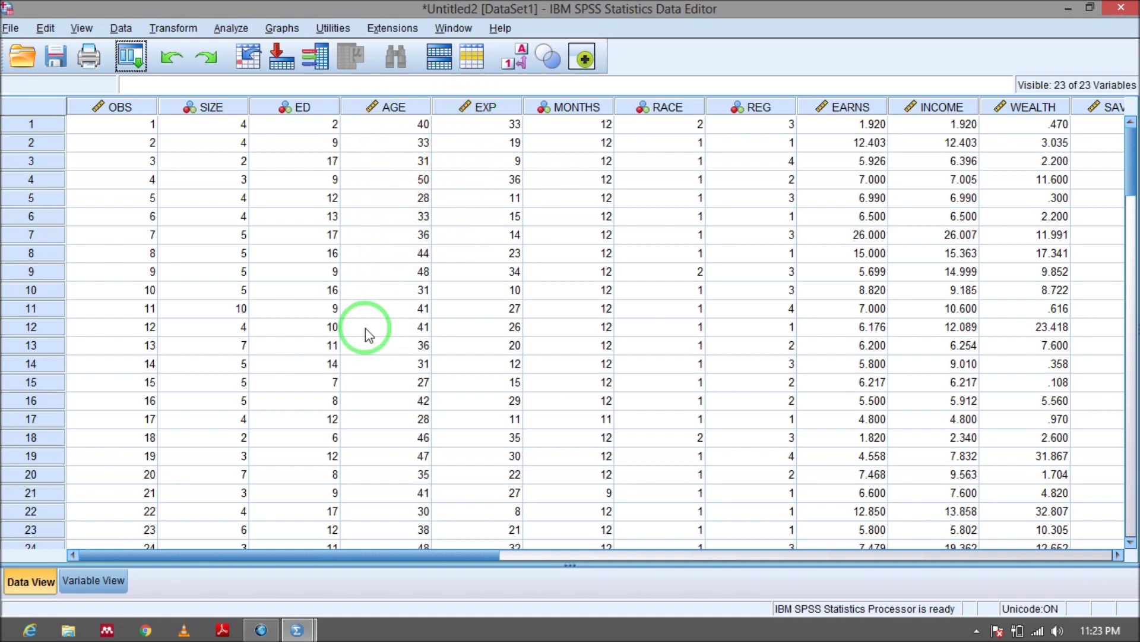
- Set up a legacy one-sample Kolmogorov-Smirnov test against the normal distribution with EARNS as the test variable
click(232, 28)
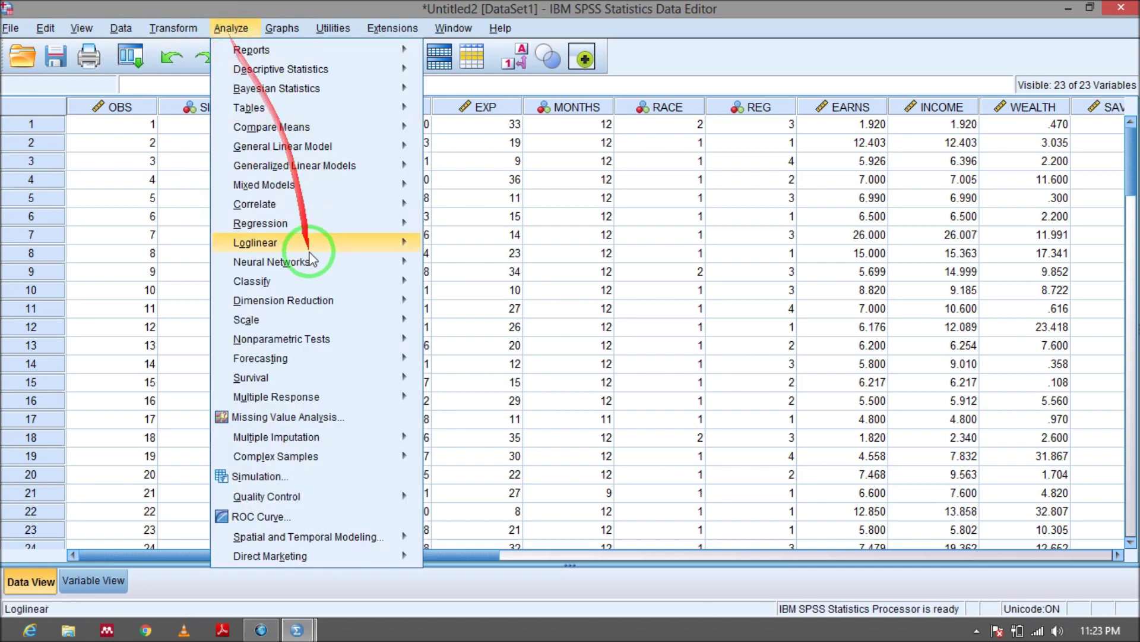
mouse_move(315, 340)
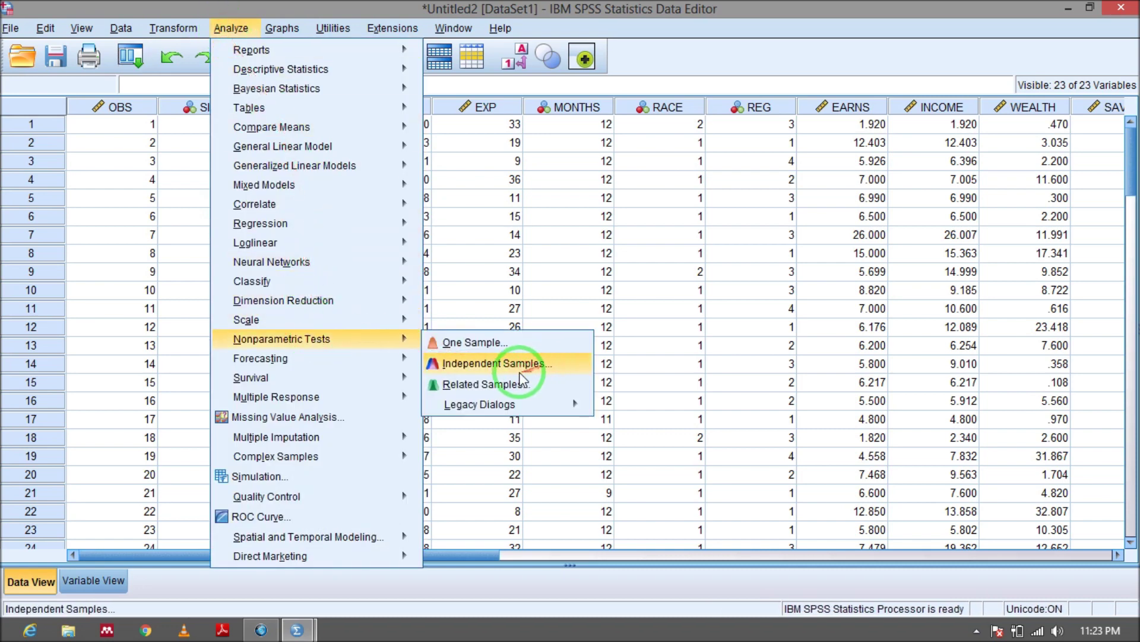
mouse_move(501, 407)
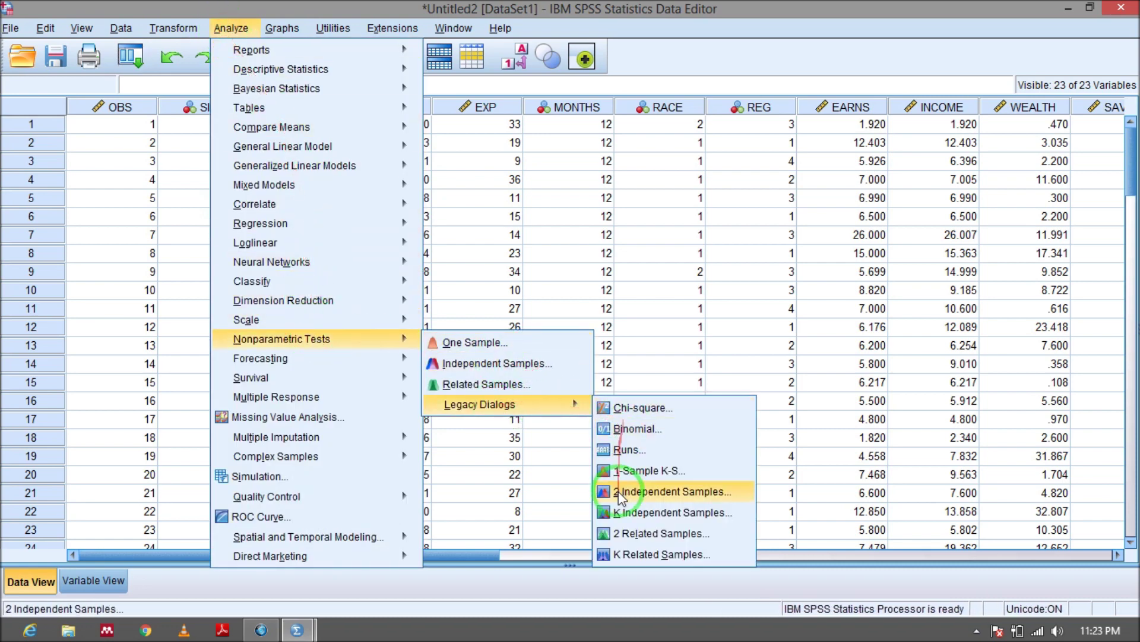
click(625, 472)
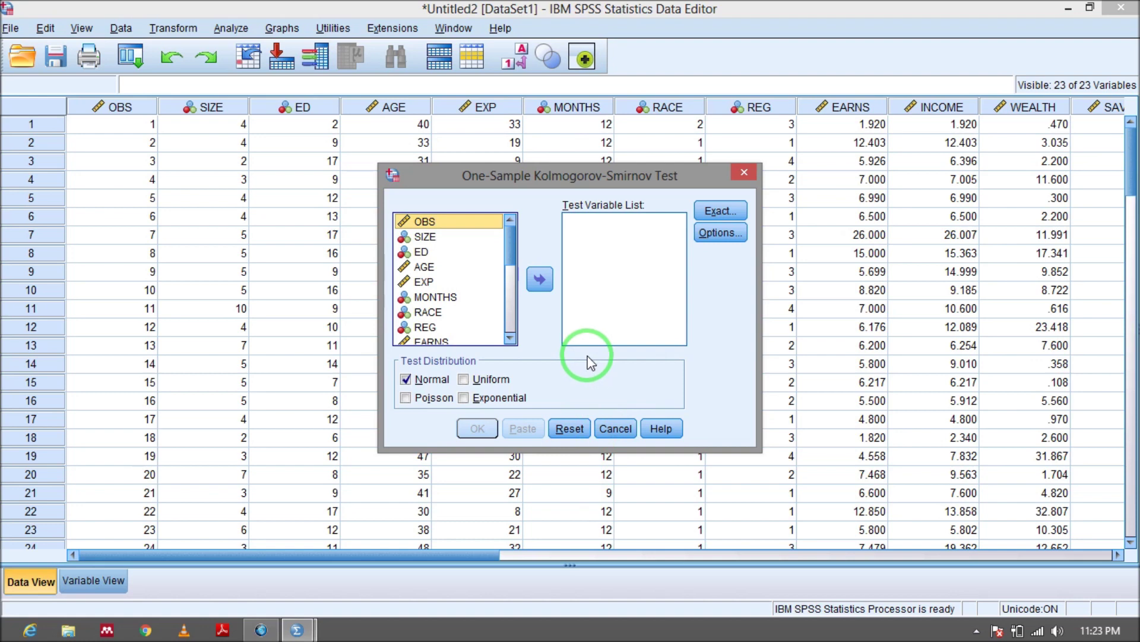
mouse_move(509, 249)
mouse_down()
mouse_move(509, 280)
mouse_move(509, 262)
mouse_up()
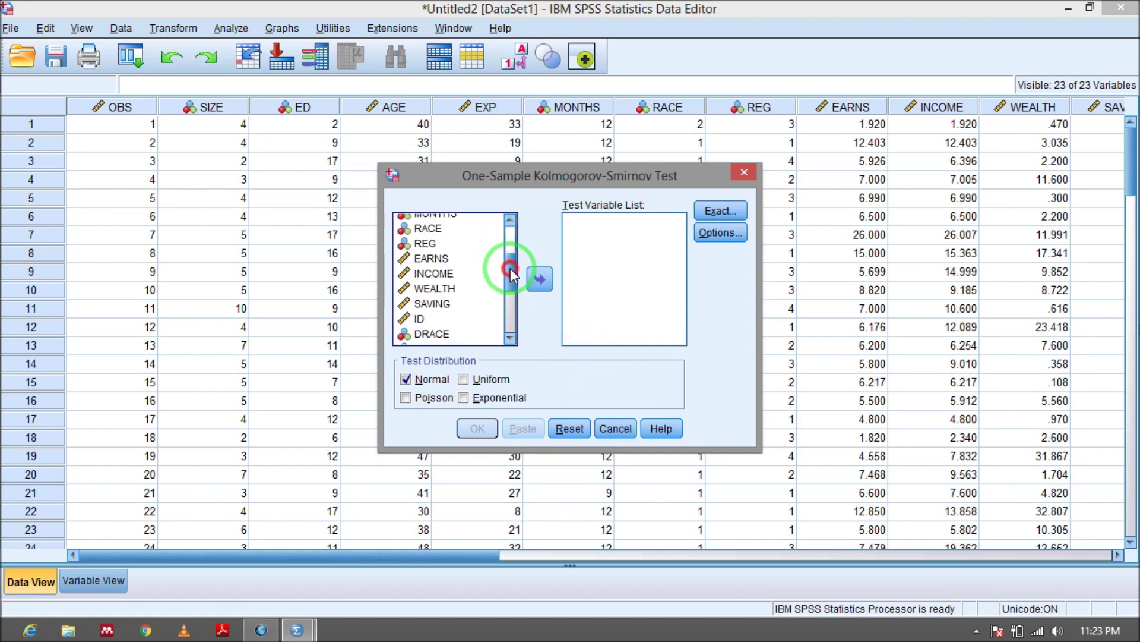
click(446, 259)
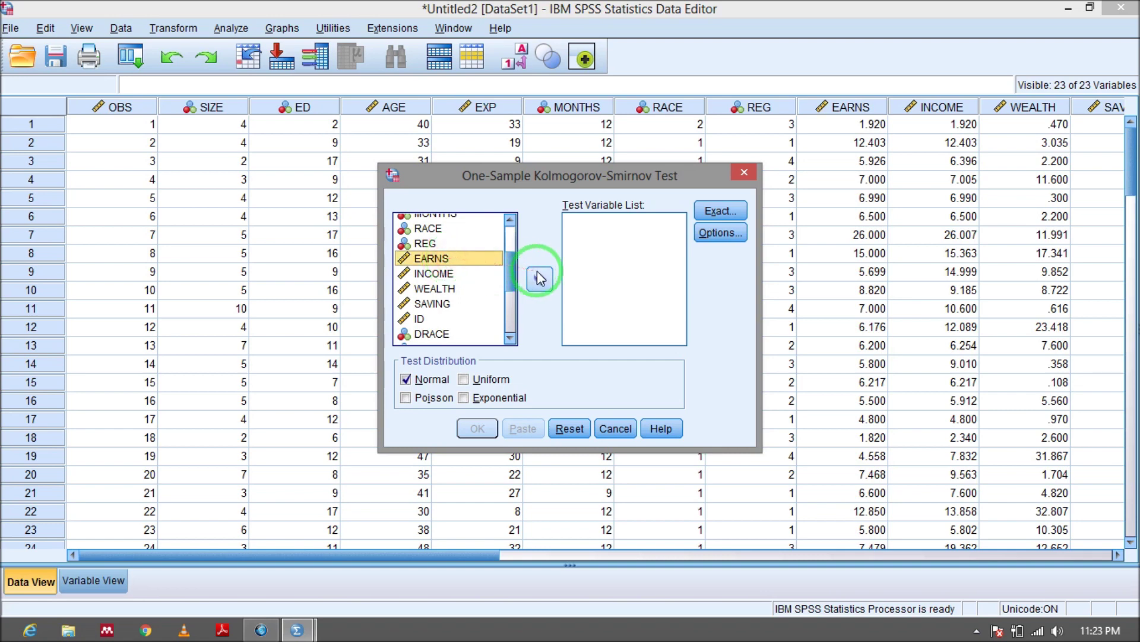
click(540, 279)
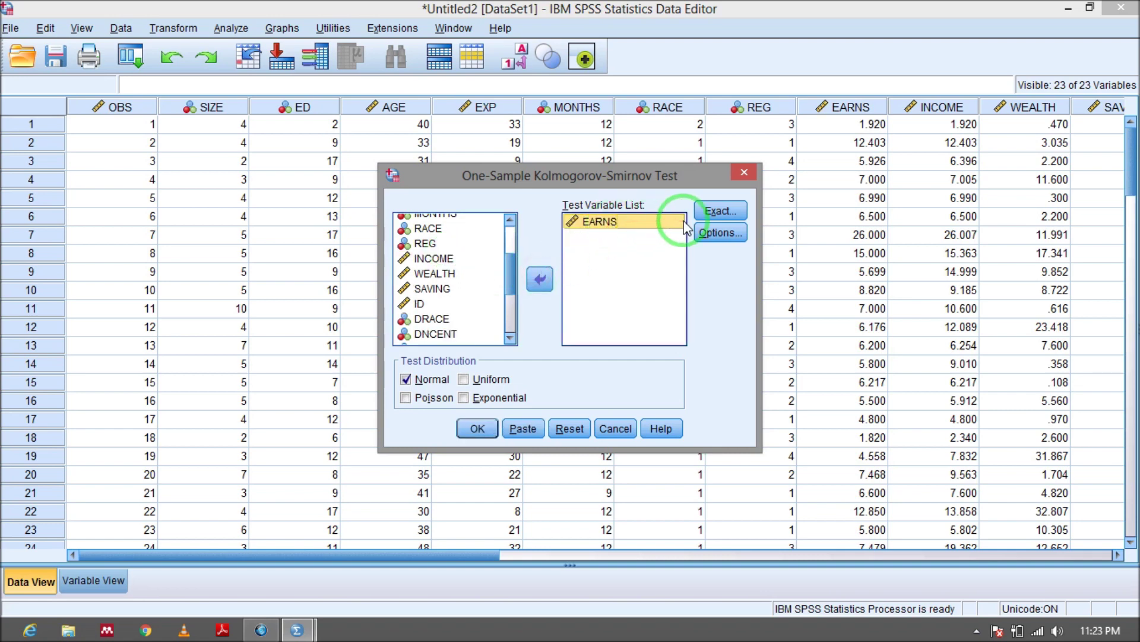
- Set the exact tests method to Monte Carlo, run the Kolmogorov-Smirnov test on EARNS and view its results table
click(720, 211)
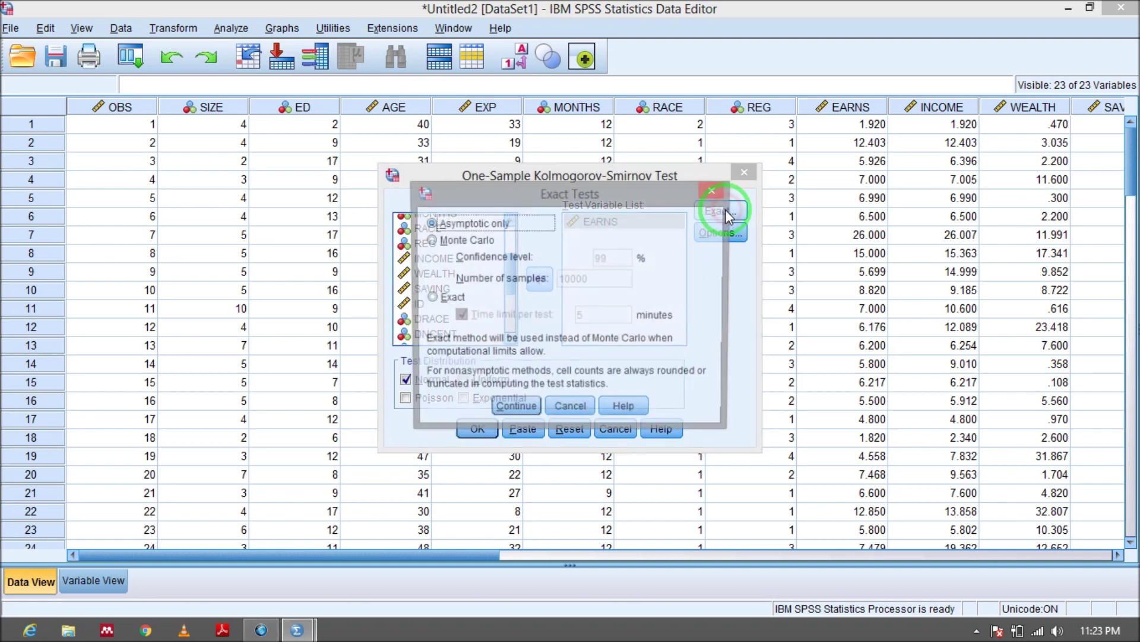
click(429, 240)
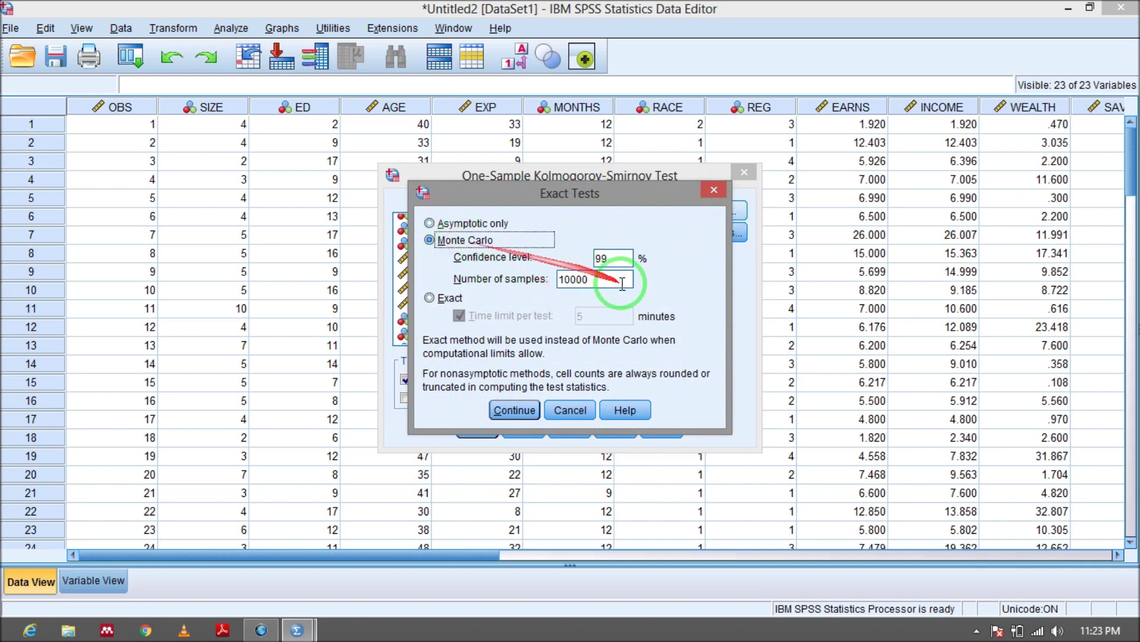
click(514, 410)
click(477, 428)
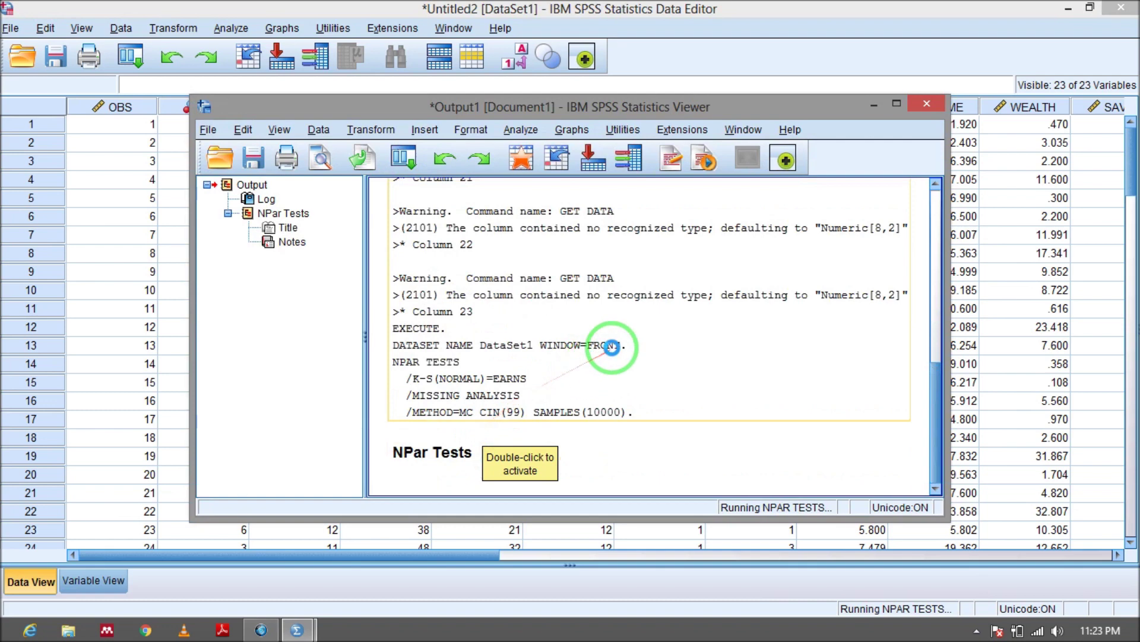
scroll(795, 333, down, 2)
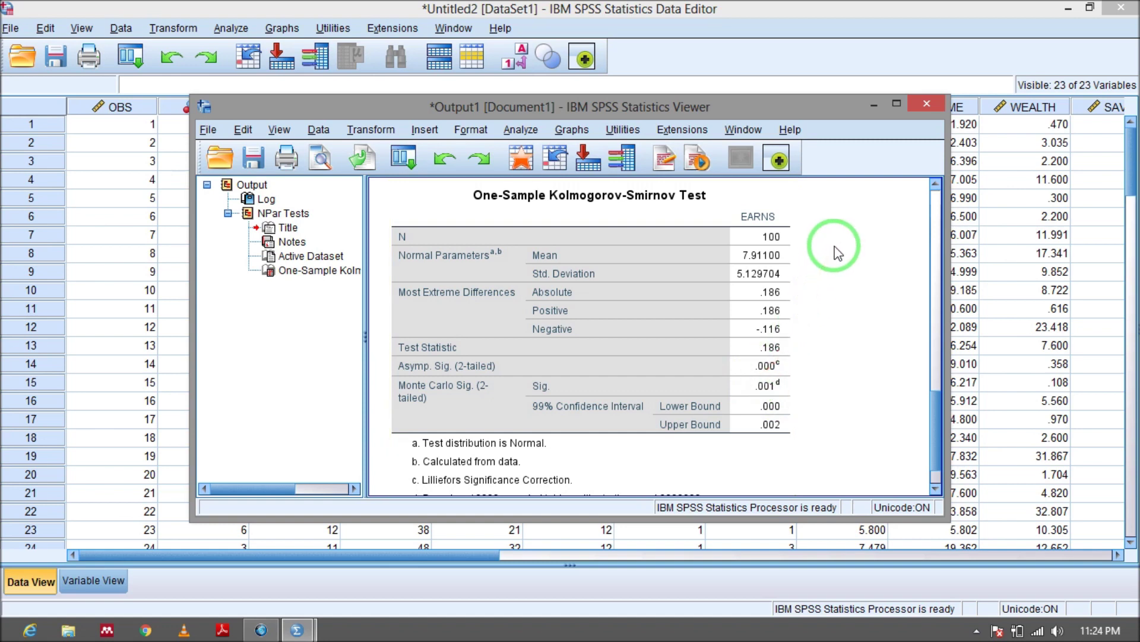
- Return to the data editor and start a linear regression with INCOME as the dependent variable
click(872, 105)
click(225, 29)
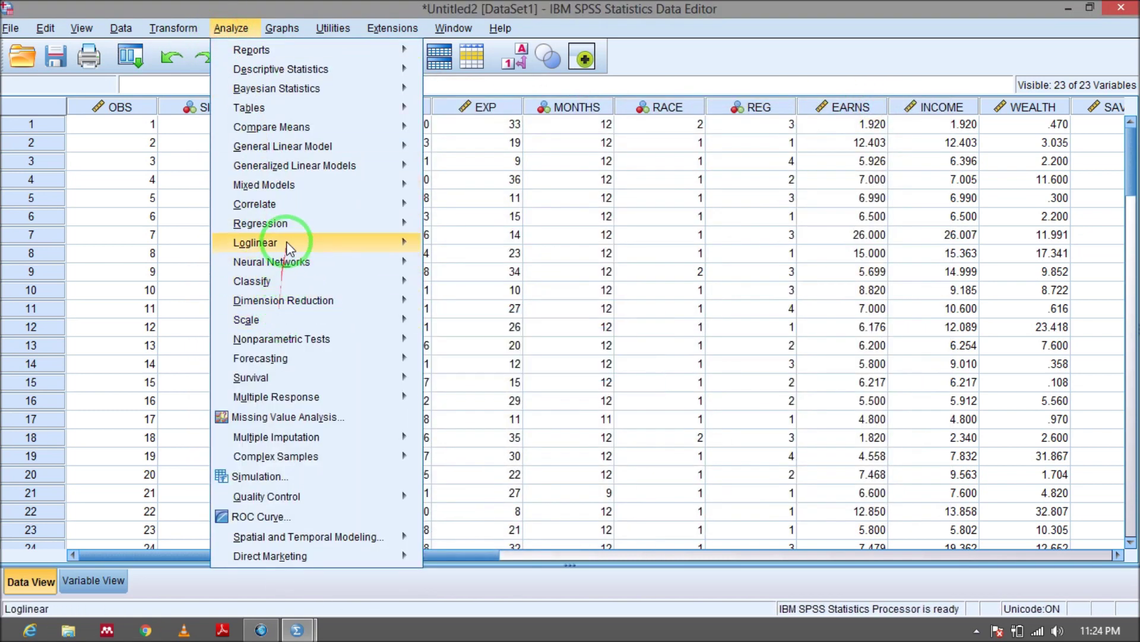
mouse_move(292, 224)
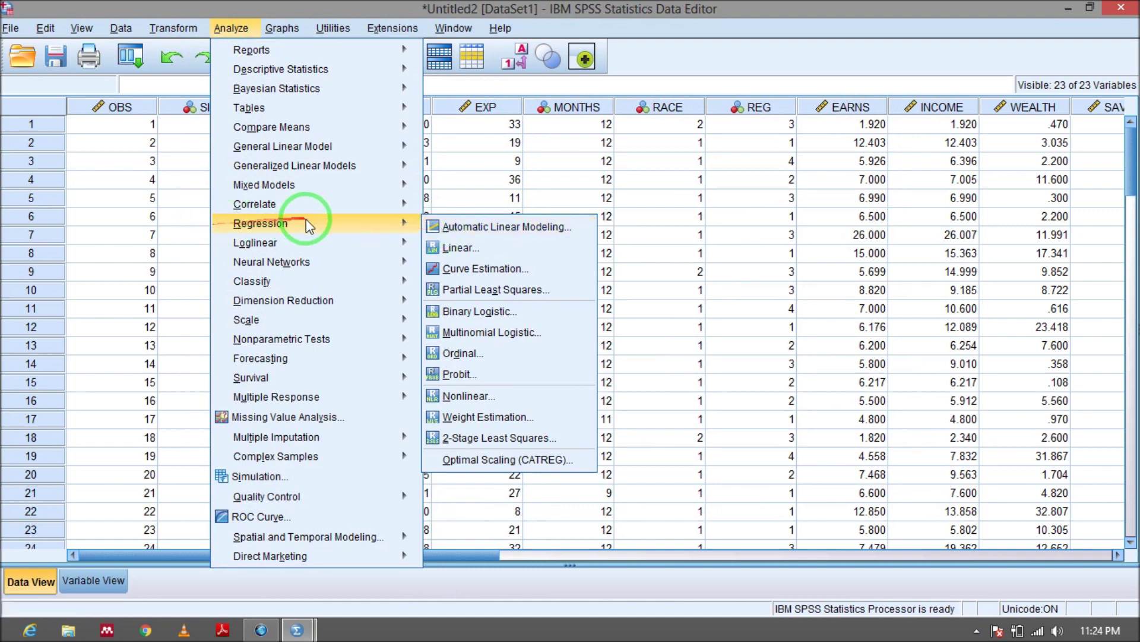
click(453, 248)
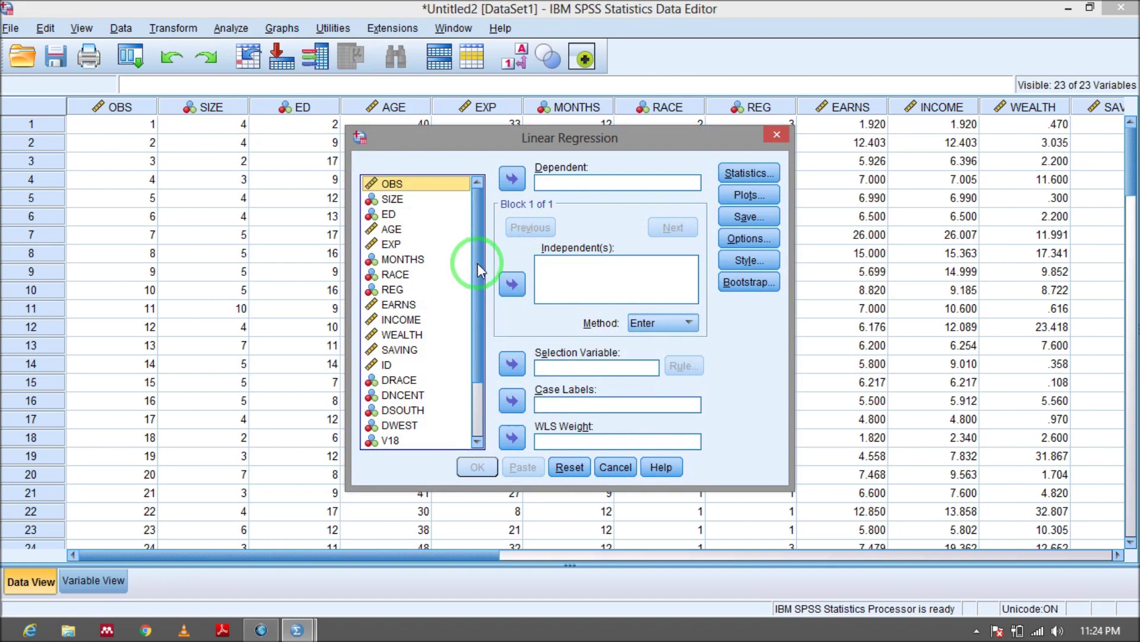
click(422, 321)
click(512, 178)
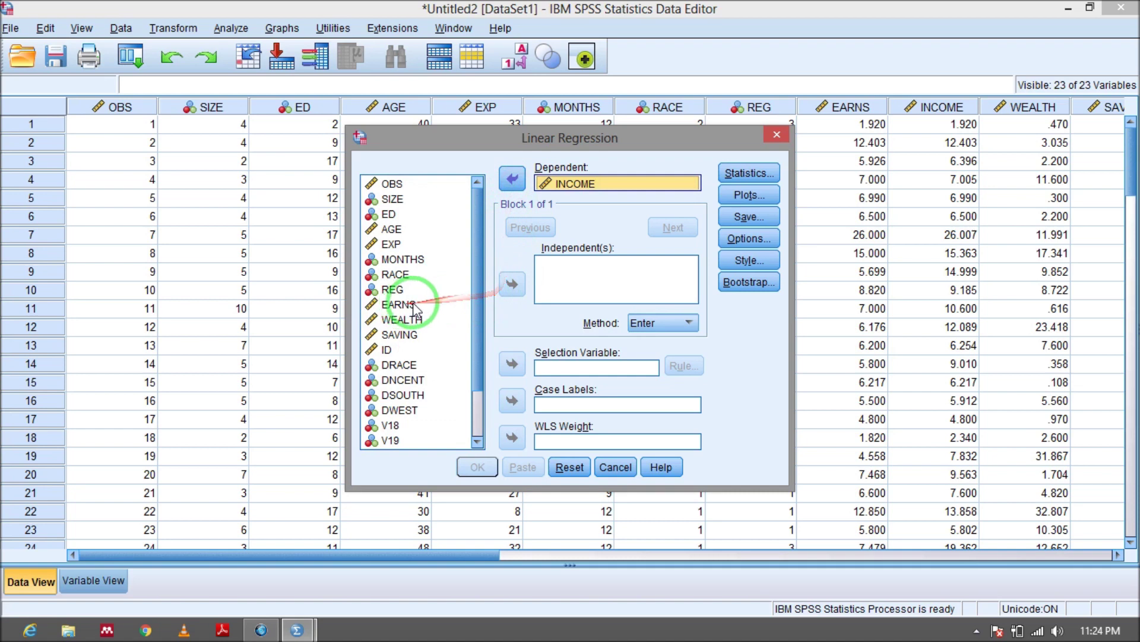
- Add EARNS, WEALTH and SAVING as the independent variables of the linear regression
click(414, 305)
click(512, 284)
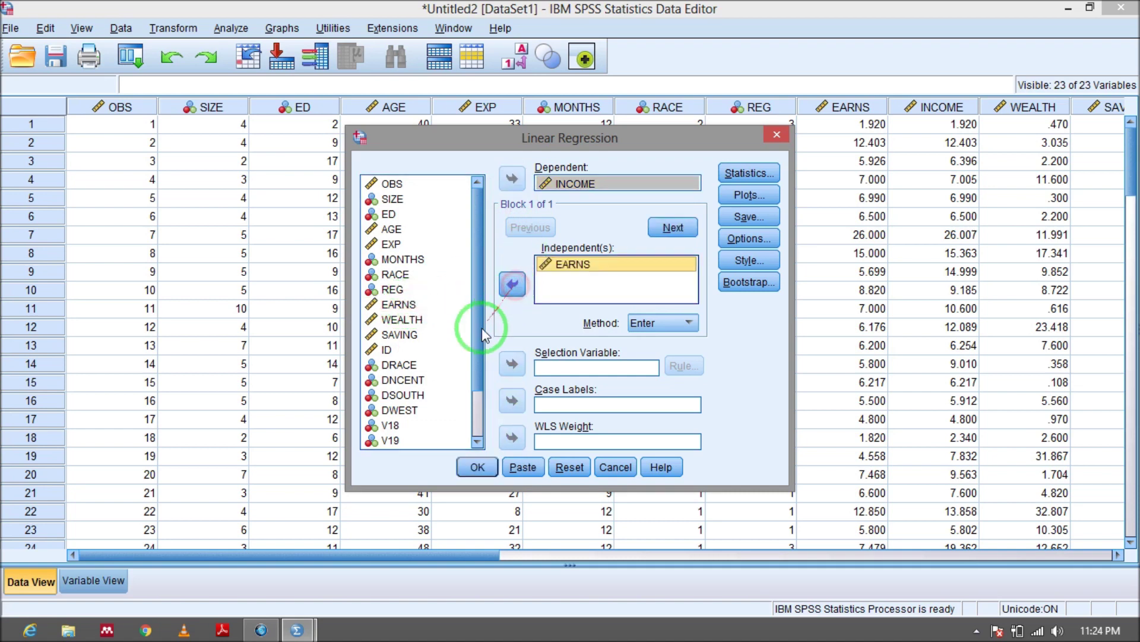
click(424, 320)
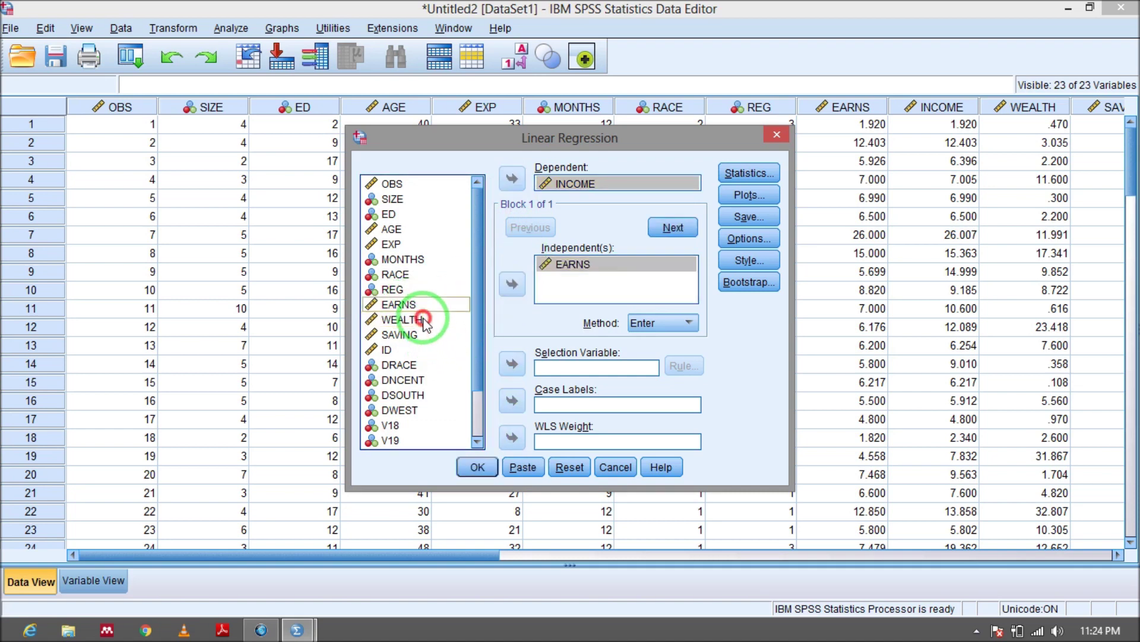
click(512, 284)
click(424, 335)
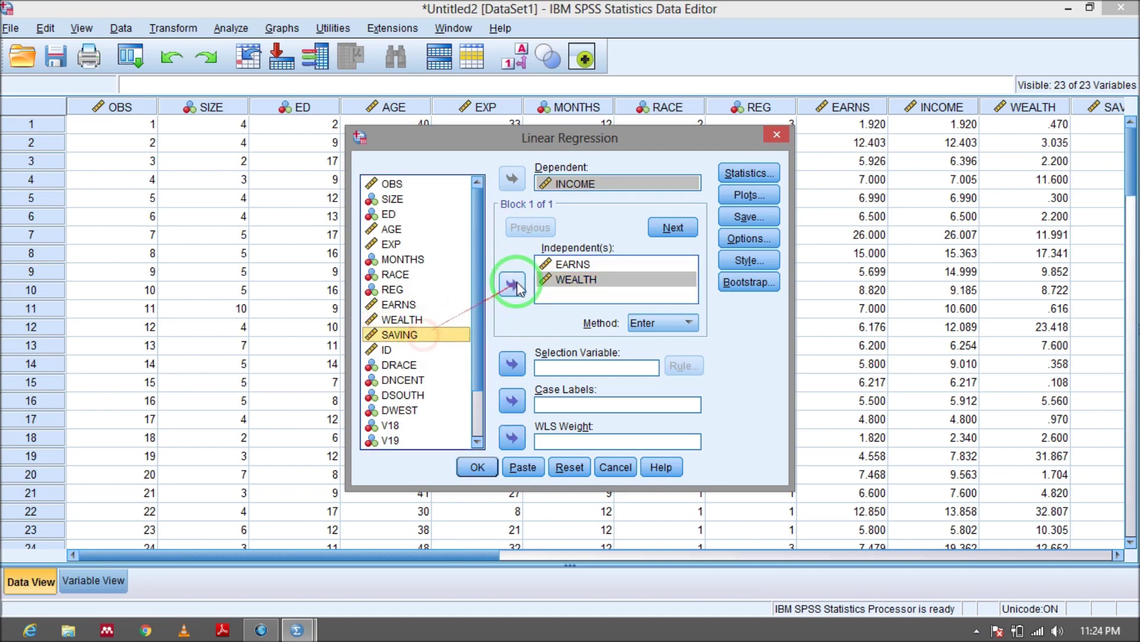
click(512, 284)
- Choose to save the unstandardized residuals as a new variable and run the linear regression
click(743, 215)
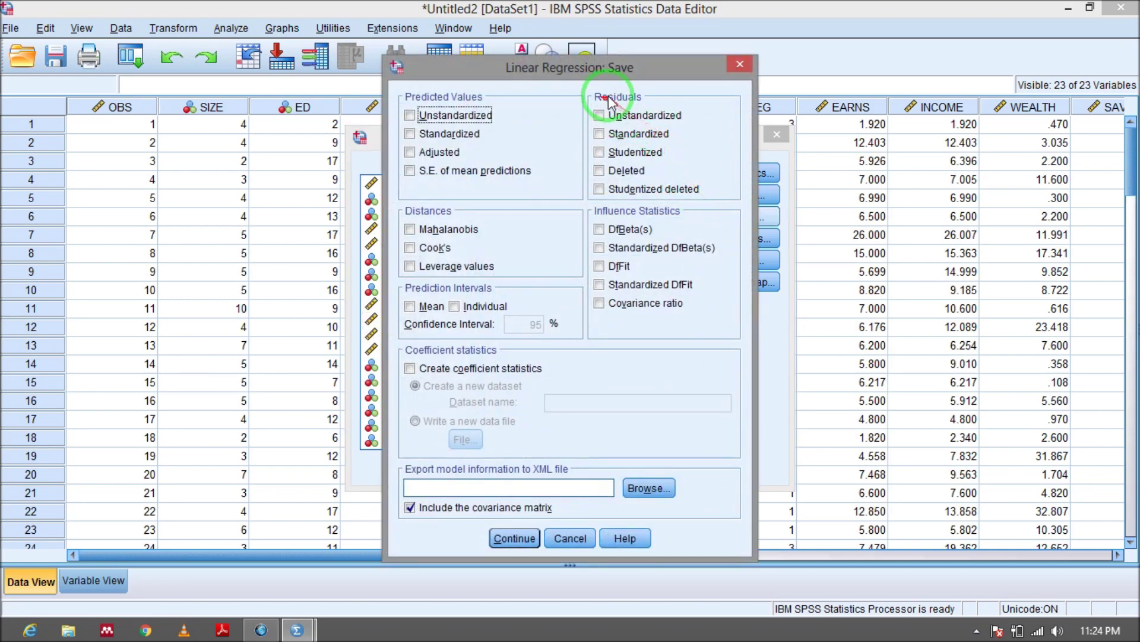
click(620, 116)
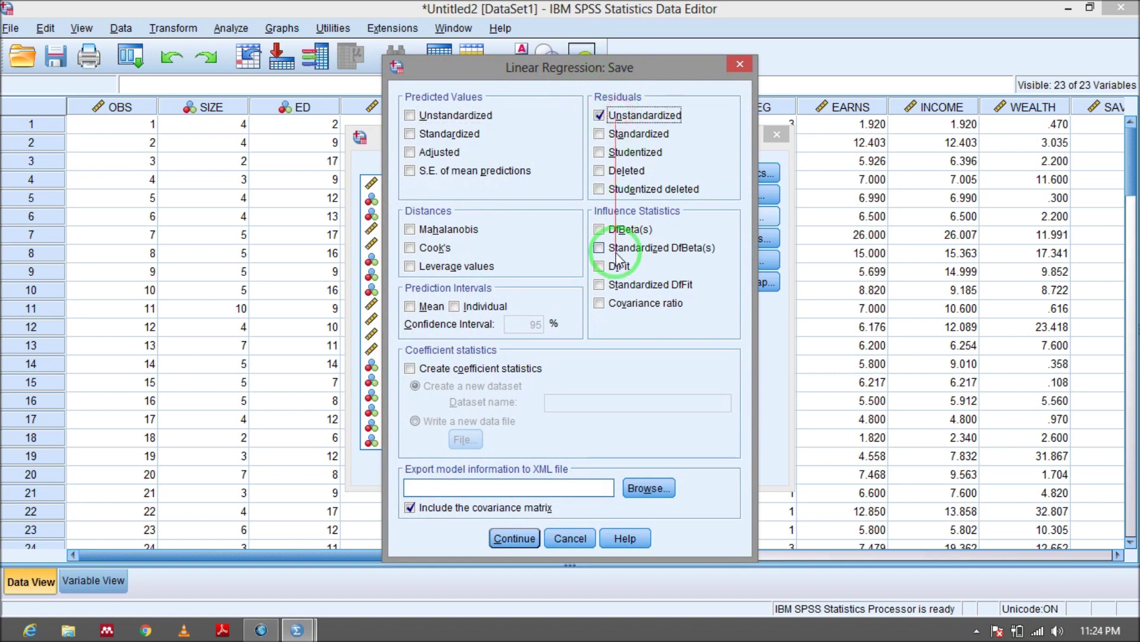
click(514, 538)
click(472, 465)
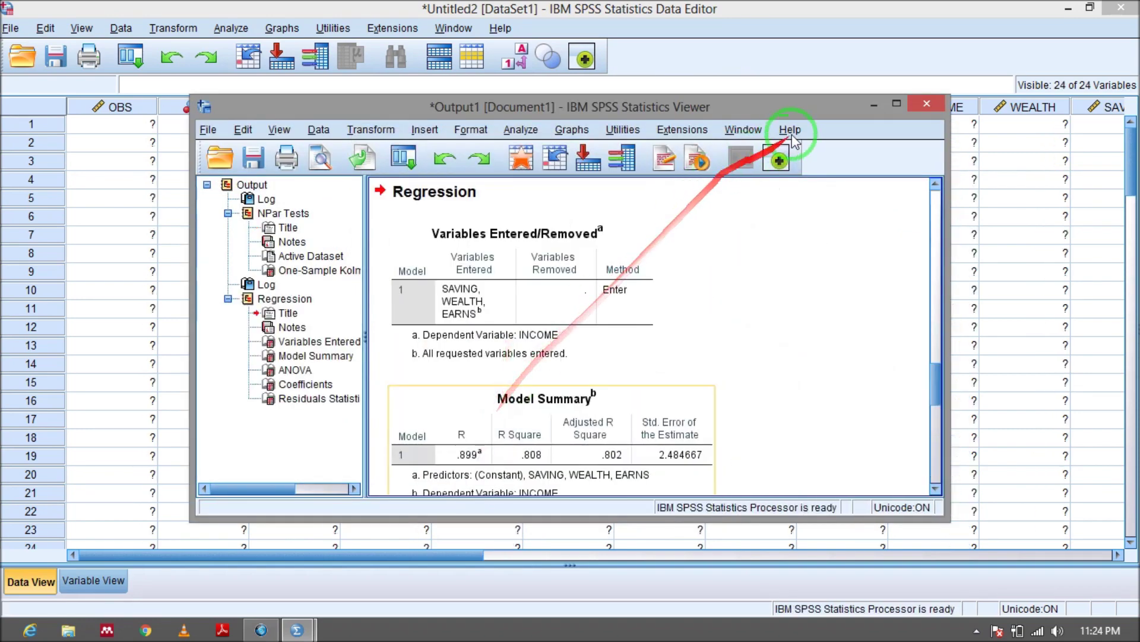
- Minimize the regression output and examine the saved residual column RES_1 at the end of the dataset
click(880, 109)
drag(400, 555, 794, 534)
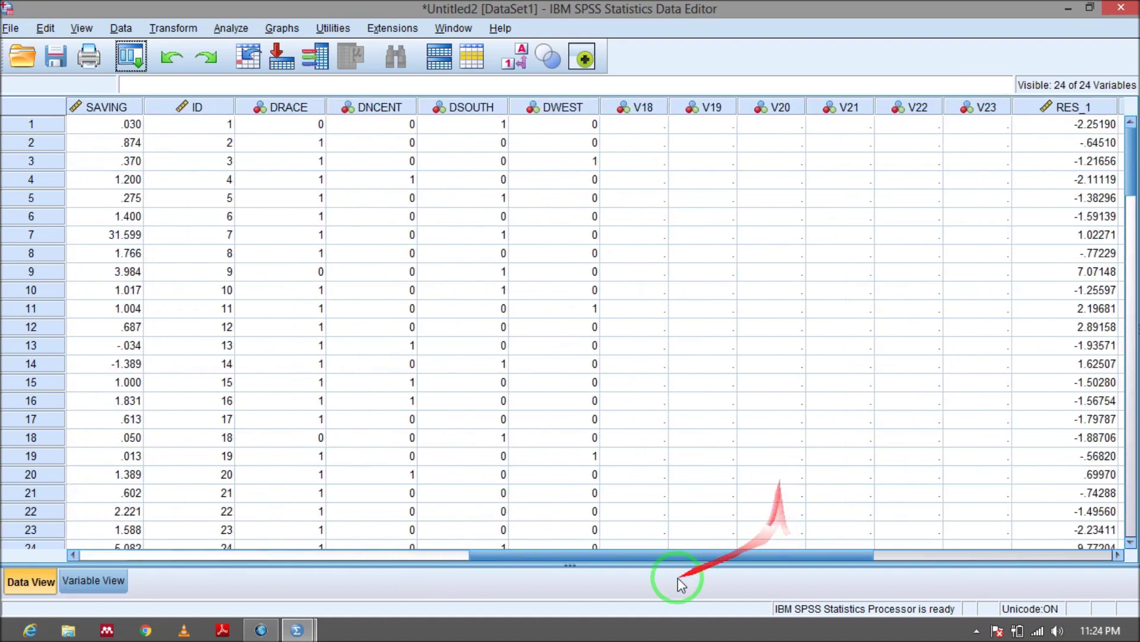
drag(600, 557, 789, 547)
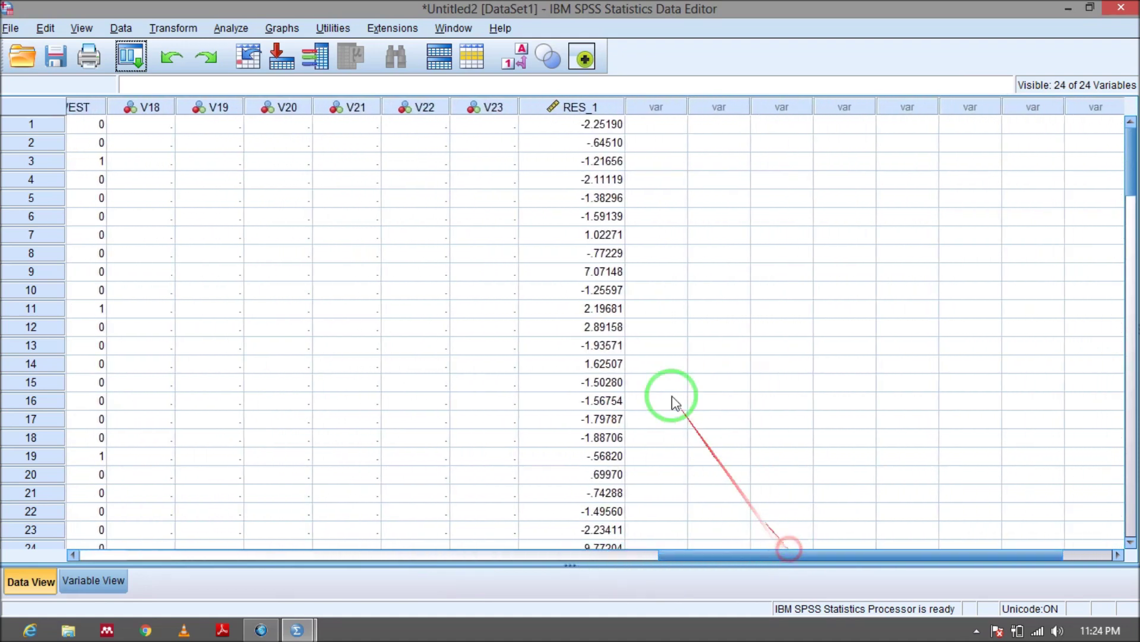
mouse_move(589, 134)
mouse_down()
mouse_move(588, 190)
mouse_move(567, 95)
mouse_move(569, 420)
mouse_move(587, 134)
mouse_move(255, 47)
mouse_up()
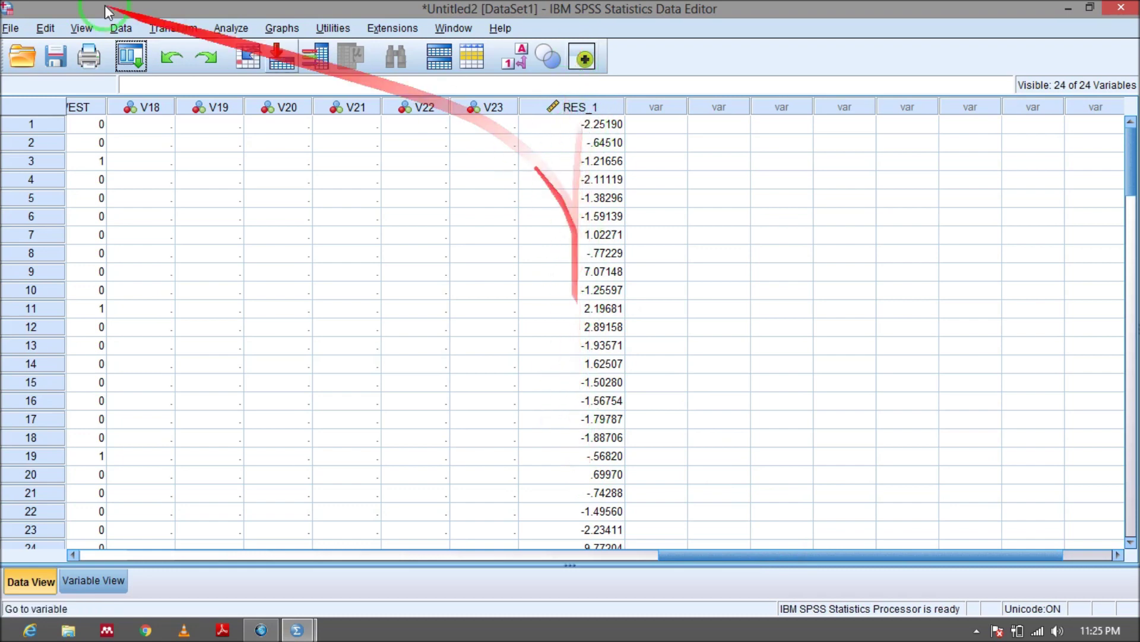
- Reopen the legacy one-sample Kolmogorov-Smirnov test and remove EARNS from its test variables
click(238, 33)
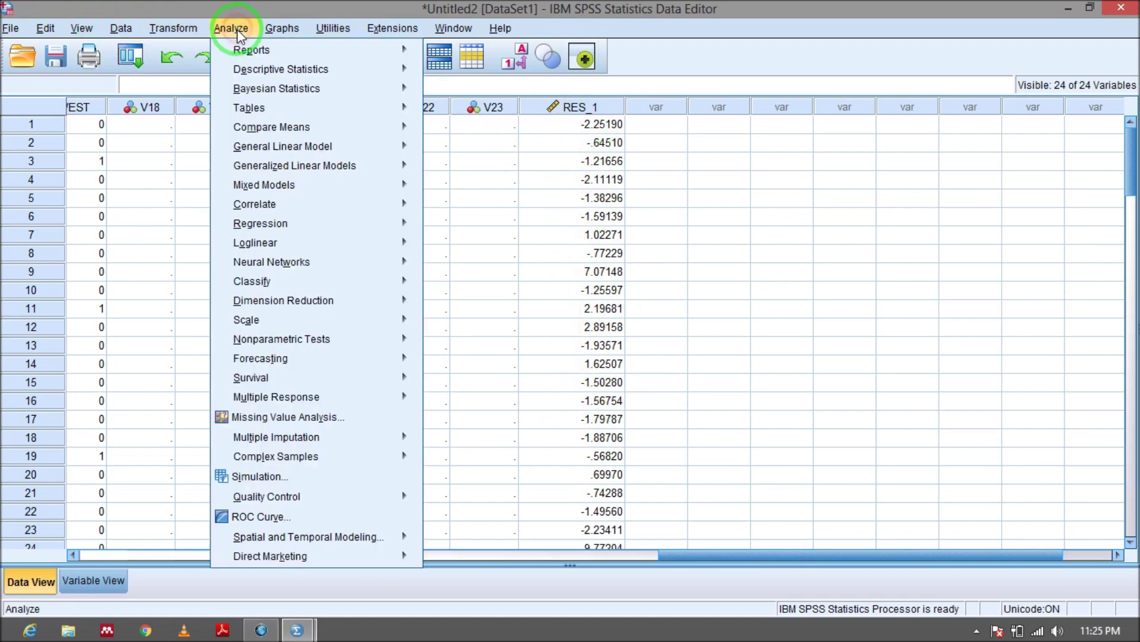
mouse_move(244, 338)
drag(243, 338, 440, 345)
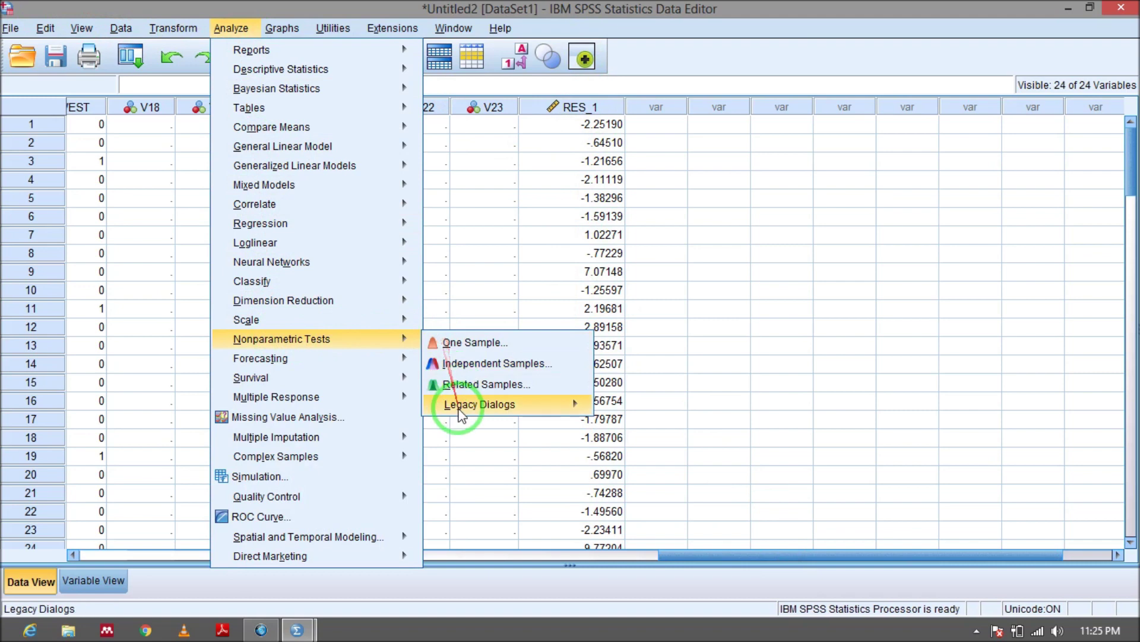
mouse_move(440, 407)
click(654, 469)
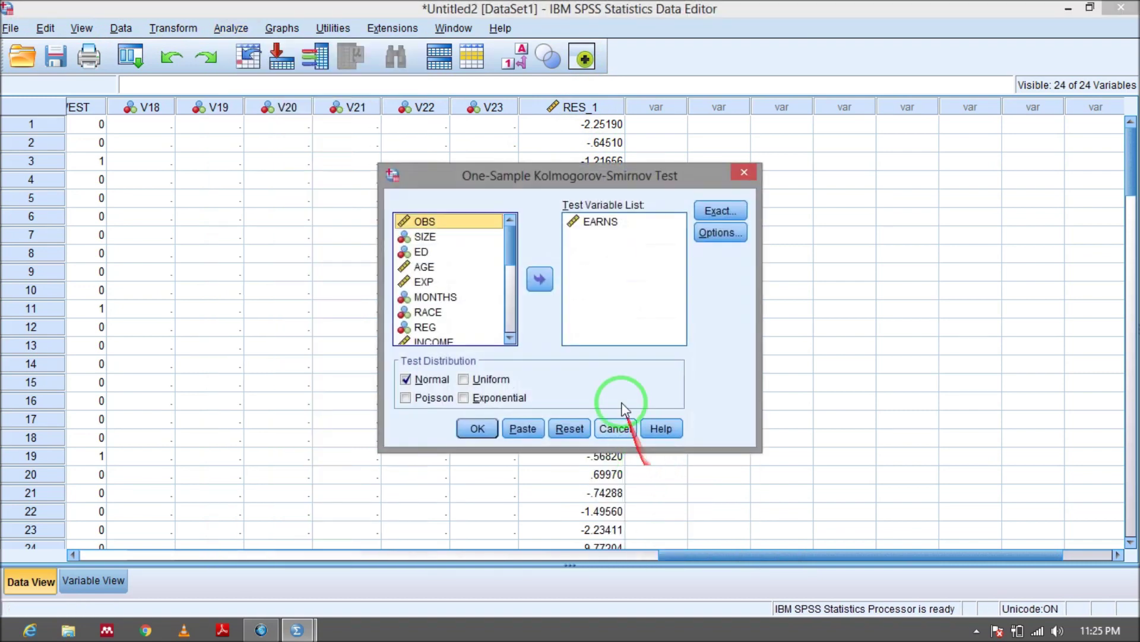
click(586, 219)
click(539, 279)
- Add the Unstandardized Residual as the test variable, run the Kolmogorov-Smirnov test and view its results table
drag(509, 240, 509, 339)
click(479, 341)
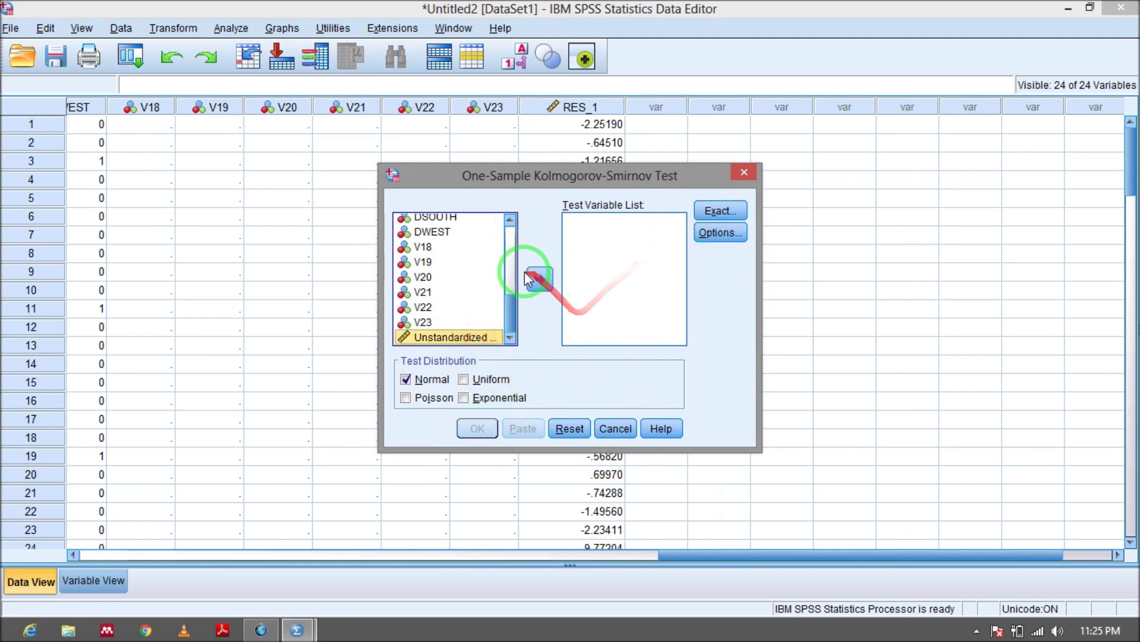
click(540, 279)
click(475, 428)
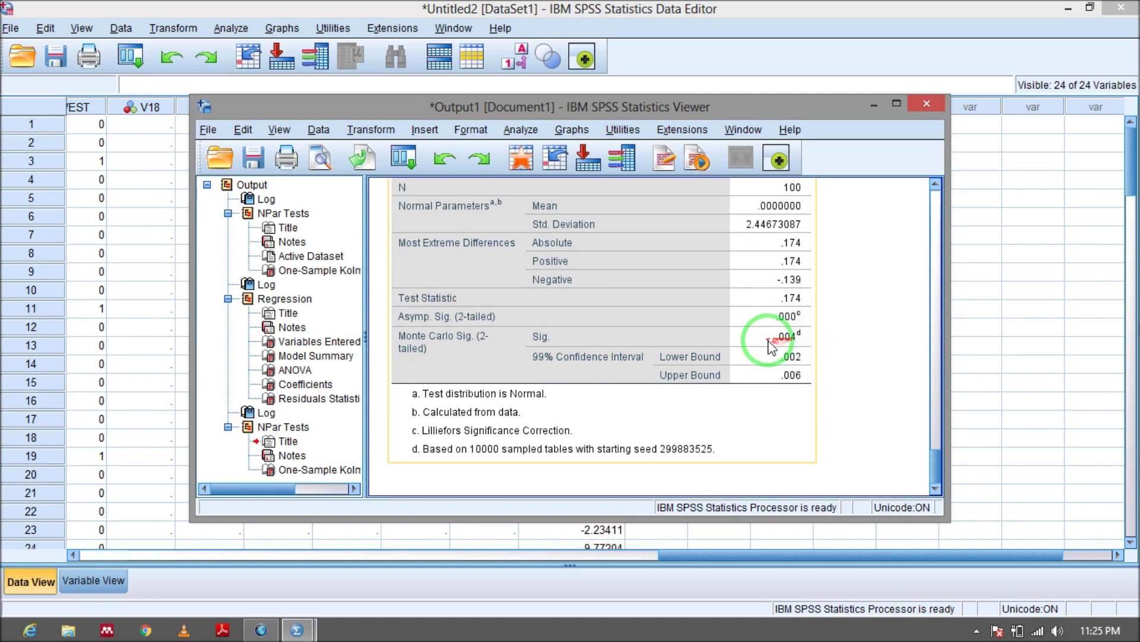
scroll(884, 277, up, 2)
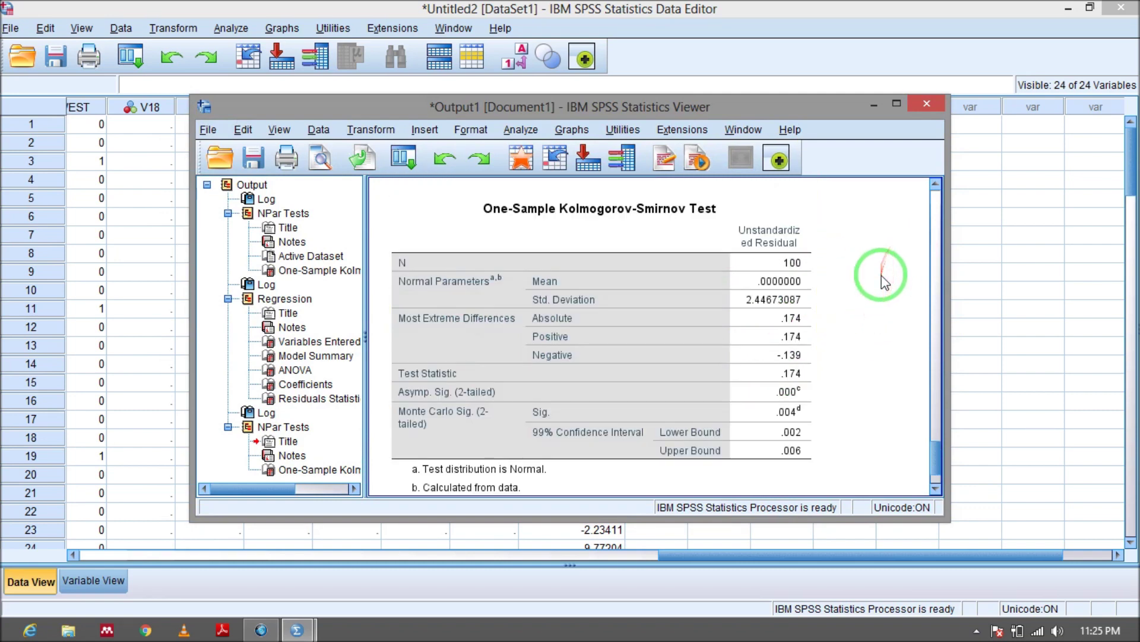
- Return to the data editor and look through the INCOME, EARNS, WEALTH and SAVING columns used in the regression
click(872, 105)
drag(735, 554, 78, 590)
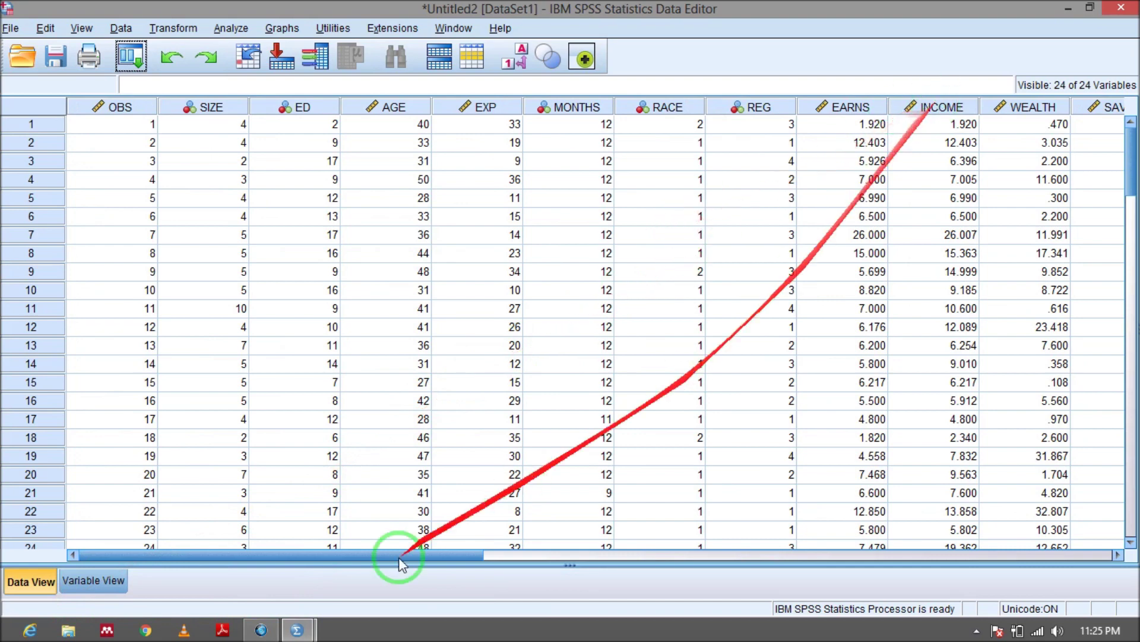
drag(357, 556, 464, 562)
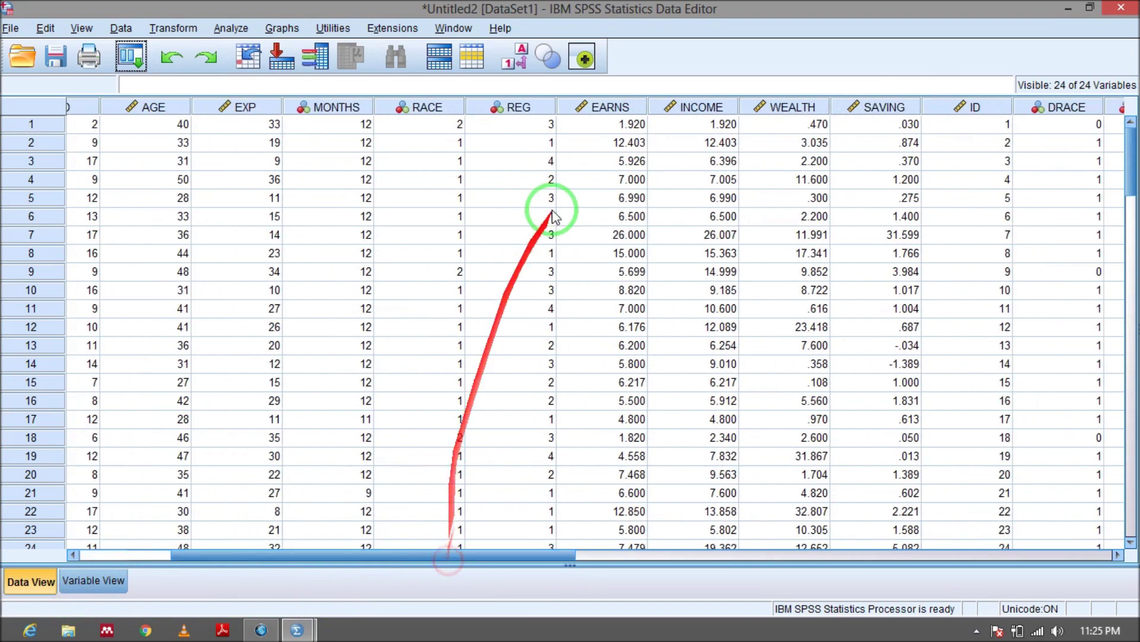
click(695, 110)
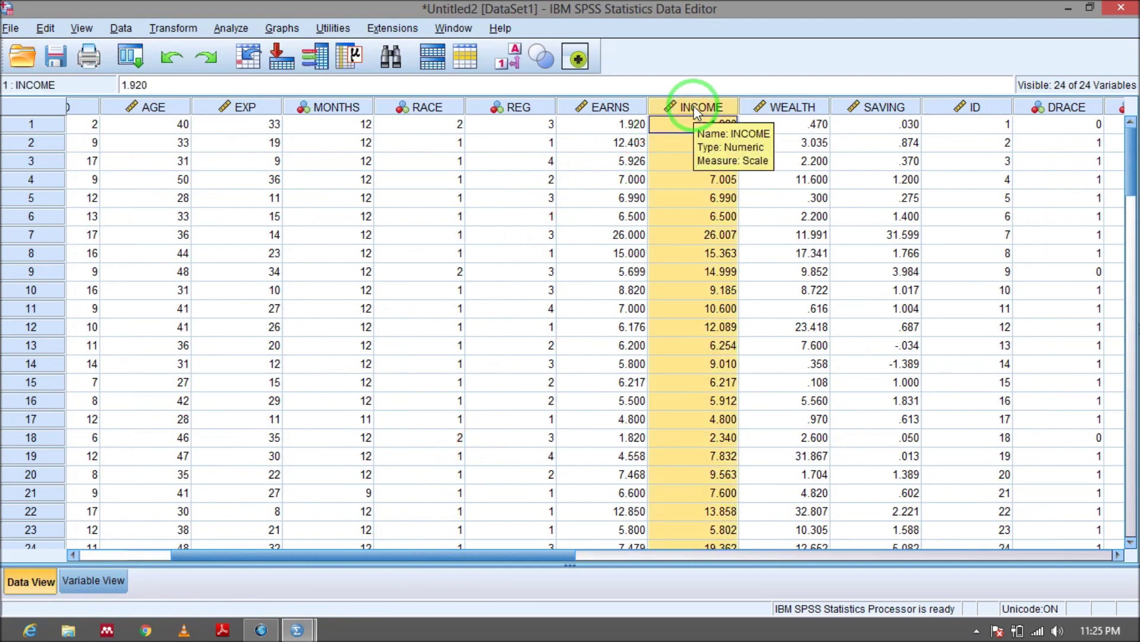
click(601, 113)
click(814, 114)
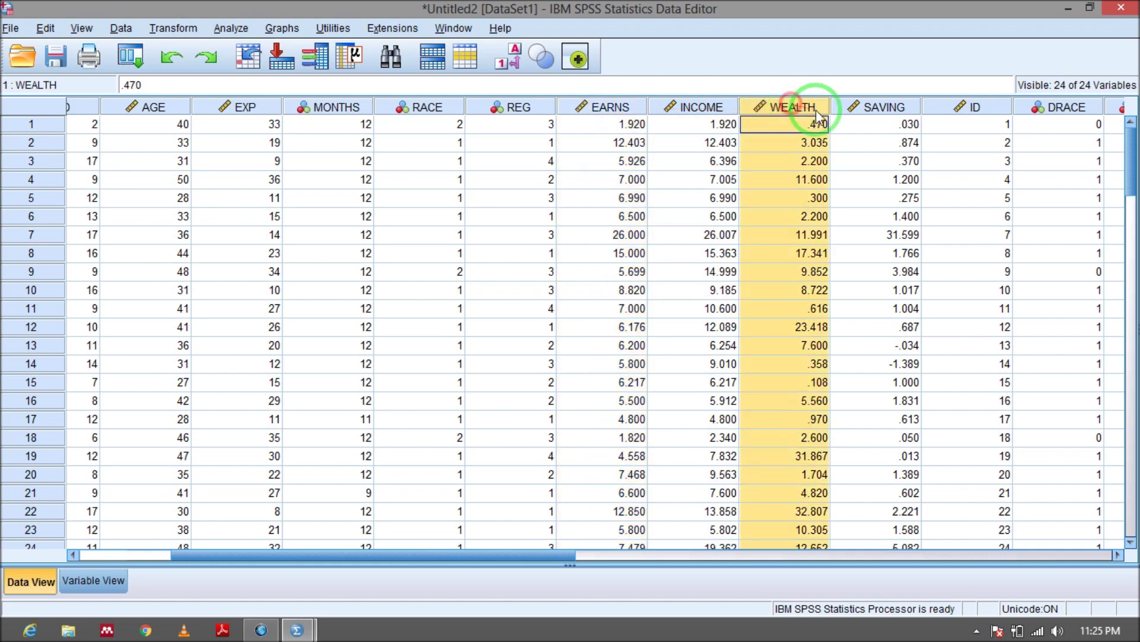
click(891, 108)
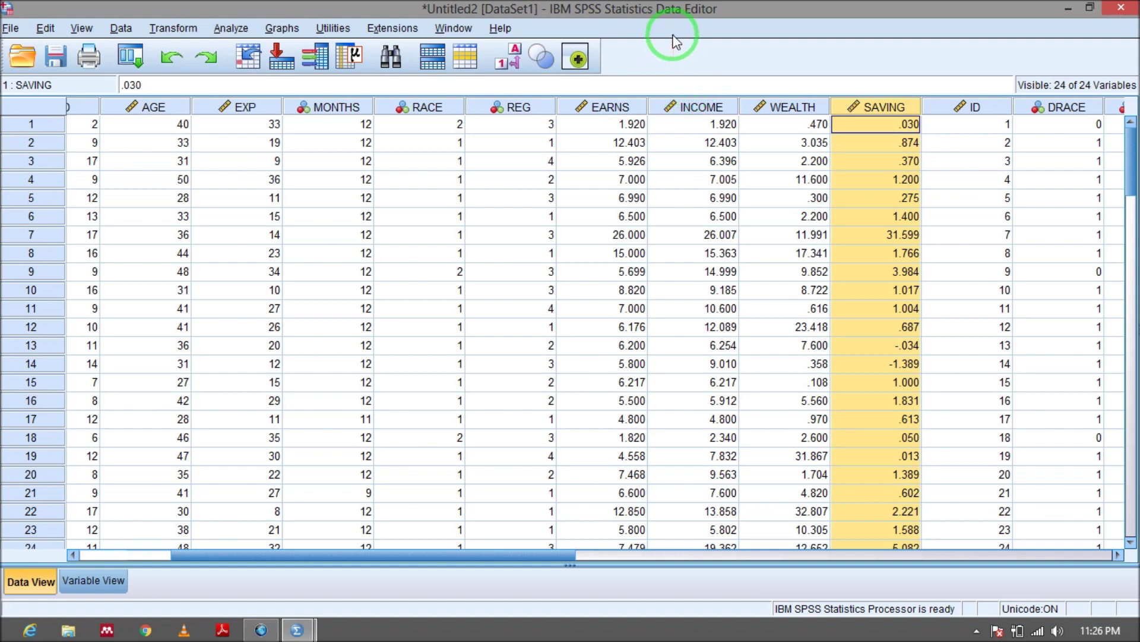
- Create a legacy histogram of EARNS, view the chart in the output and return to the data editor
click(175, 29)
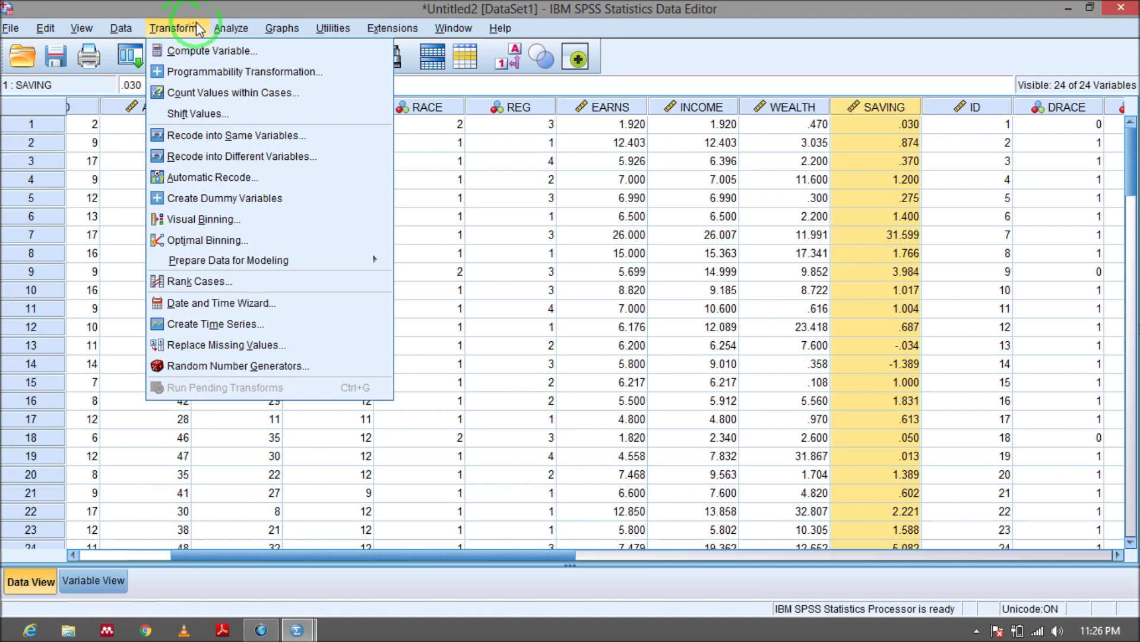
mouse_move(283, 28)
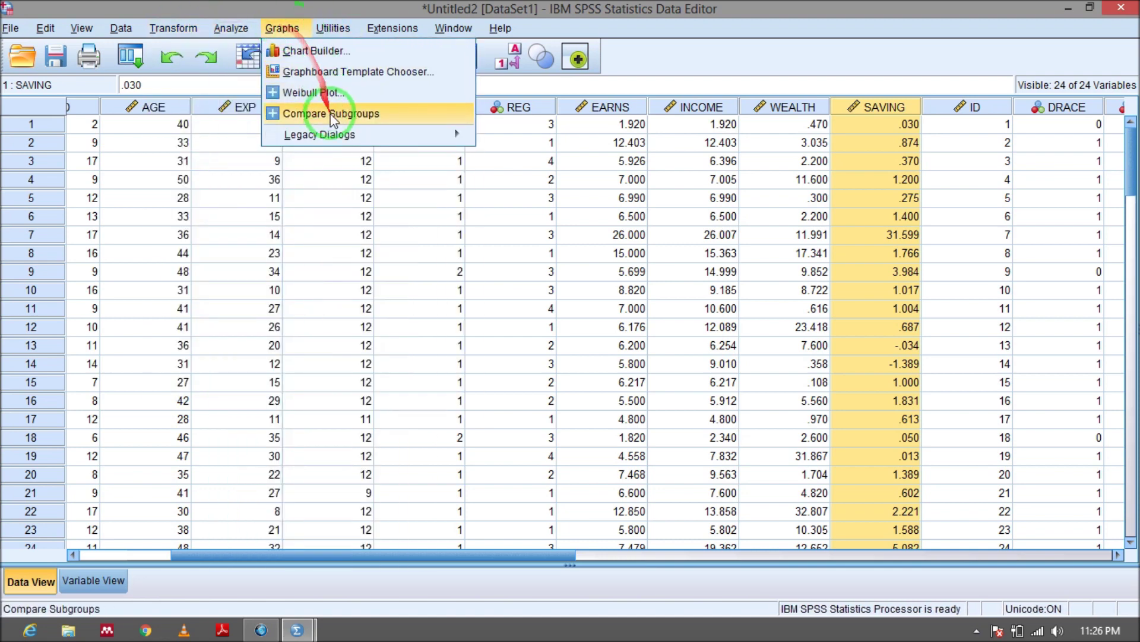
mouse_move(330, 136)
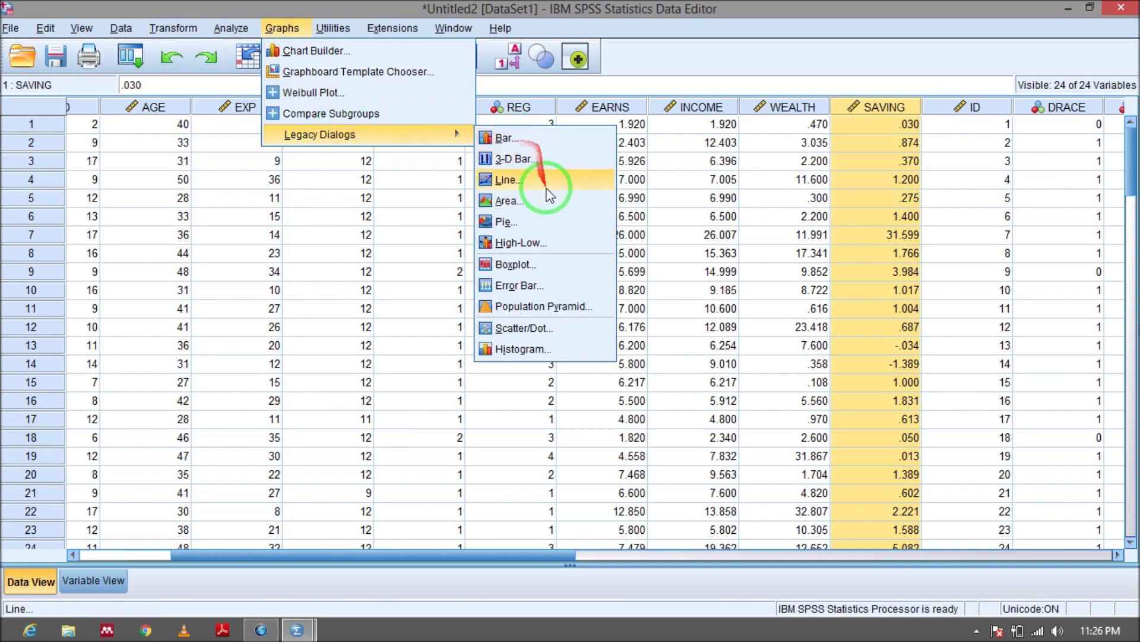
click(547, 348)
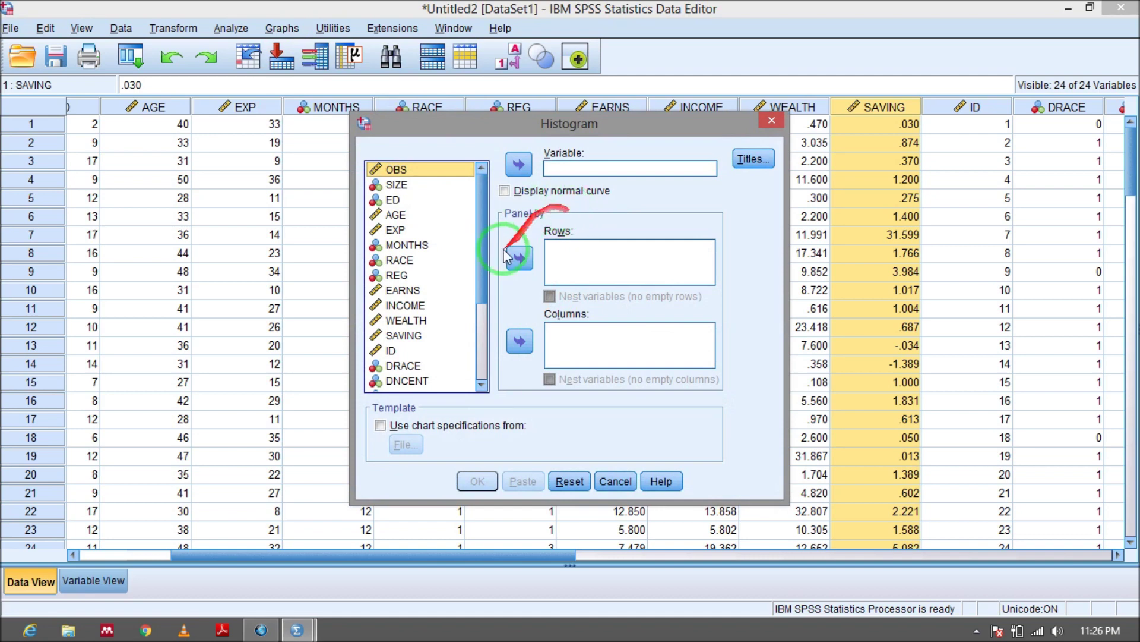
click(416, 290)
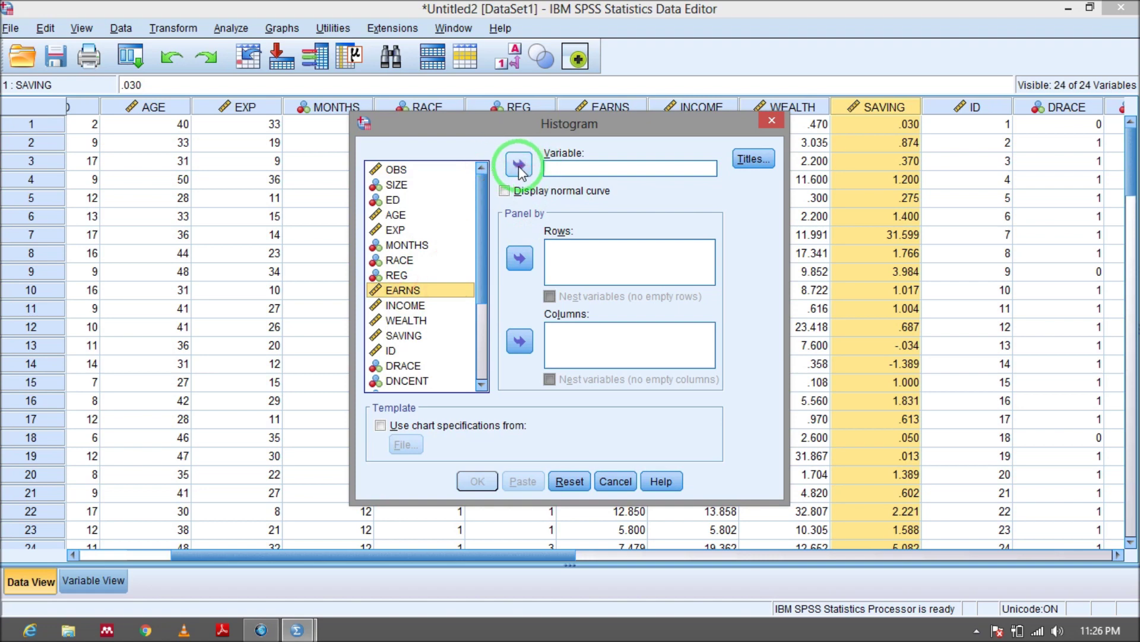
click(519, 167)
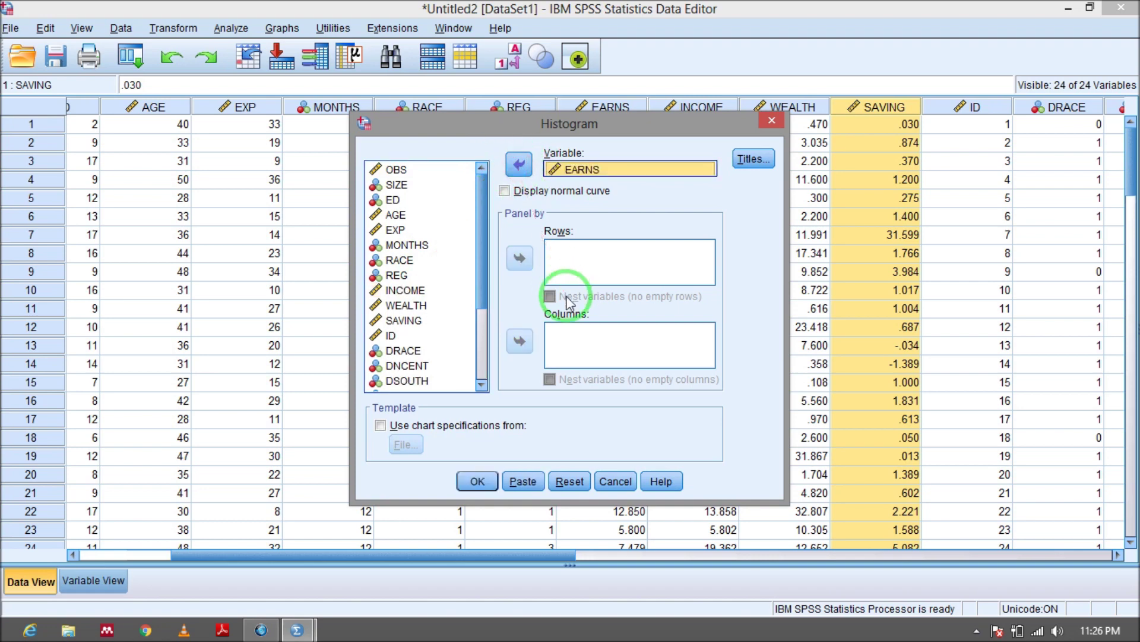
click(479, 481)
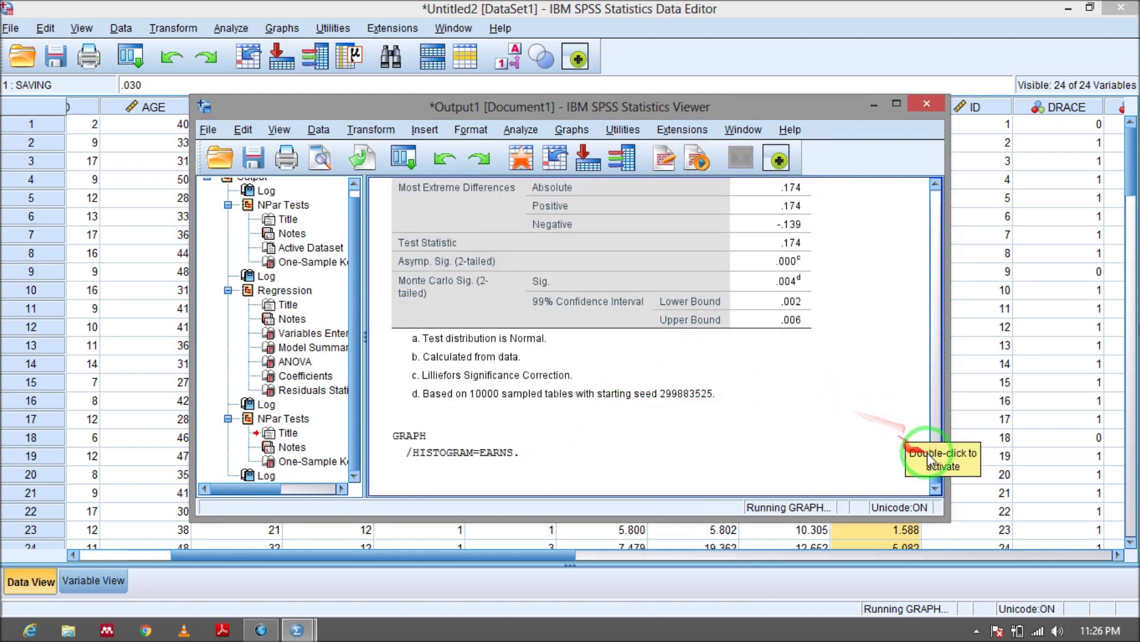
mouse_move(936, 470)
mouse_down()
mouse_move(935, 285)
mouse_move(936, 478)
mouse_up()
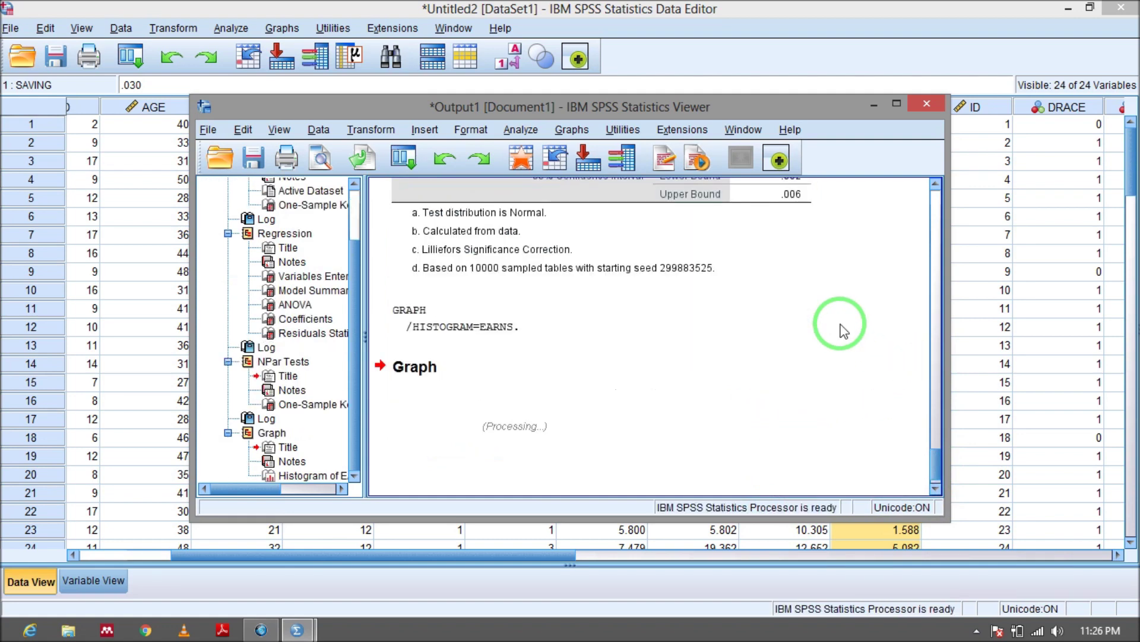
scroll(804, 420, down, 5)
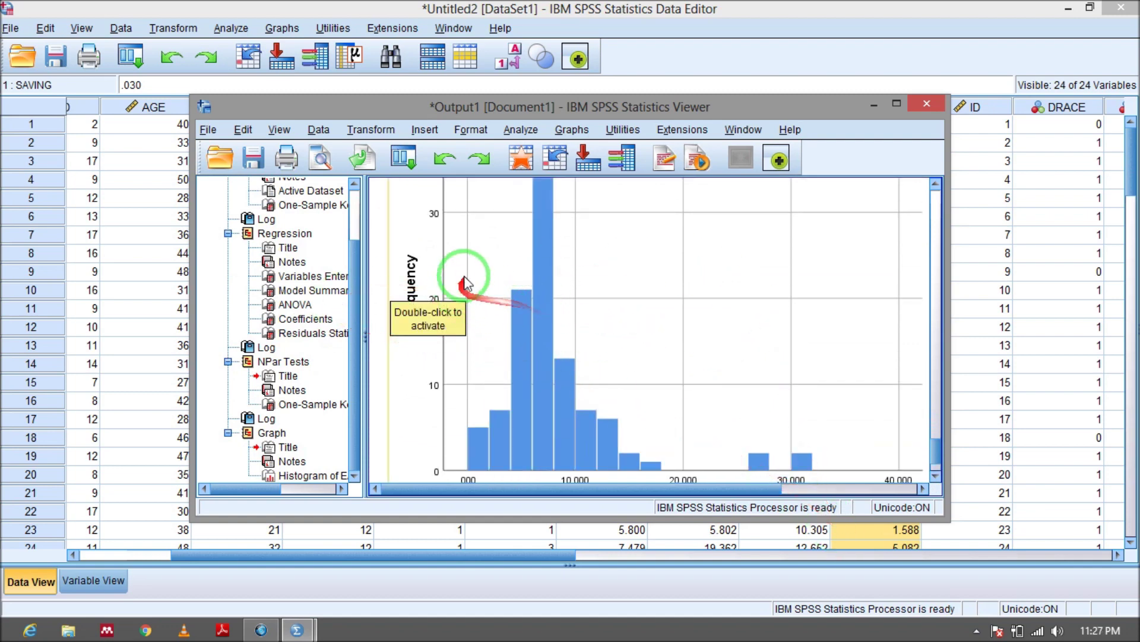
click(876, 104)
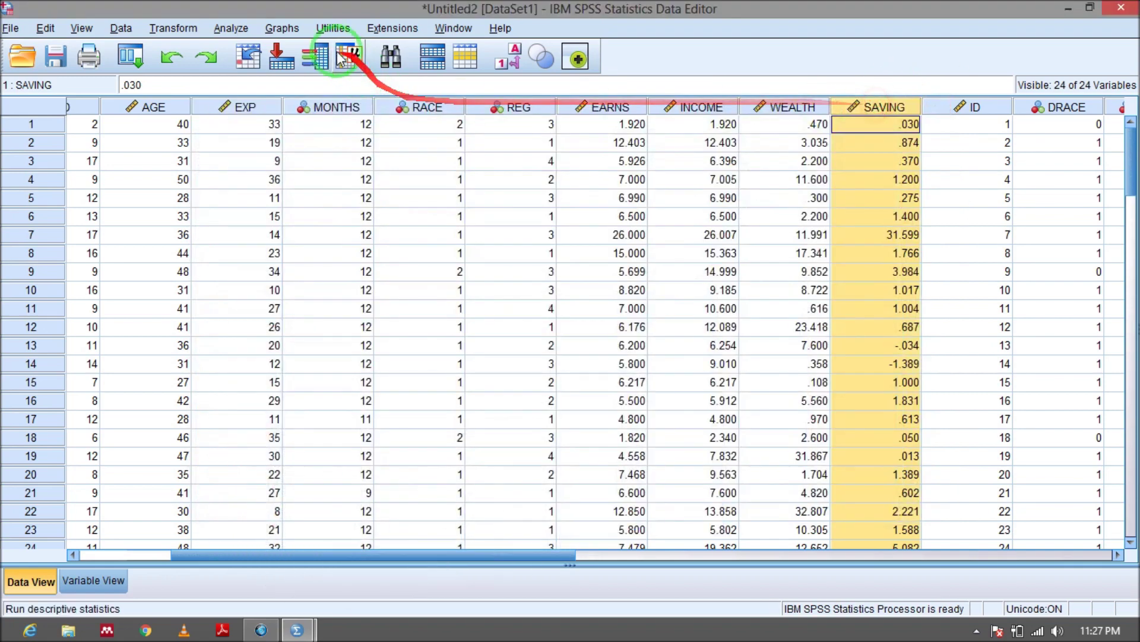
- Reopen the legacy Histogram dialog with EARNS as its variable
click(277, 27)
mouse_move(307, 134)
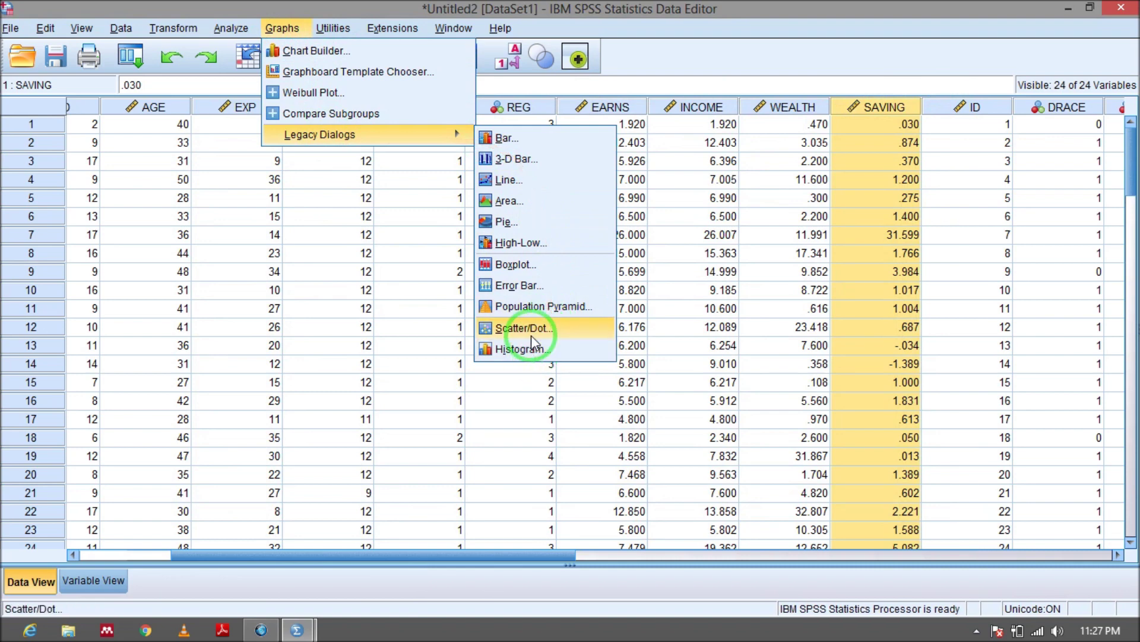
click(523, 349)
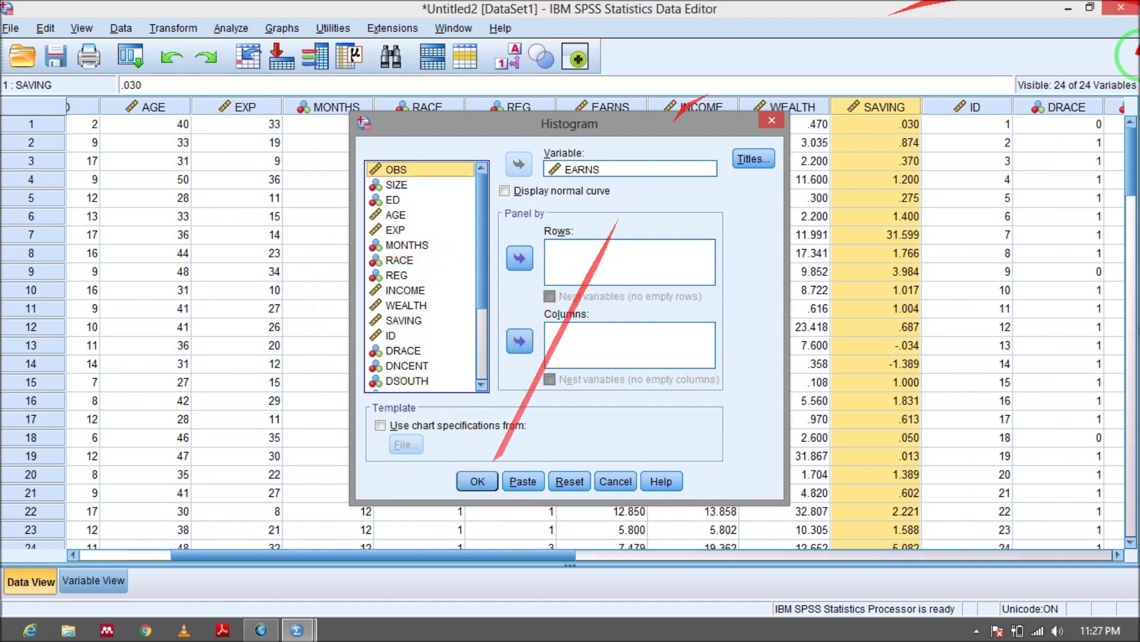
- Search the installed apps for "paint" and open Paint with a blank canvas
mouse_move(1134, 5)
click(1096, 155)
text(paint)
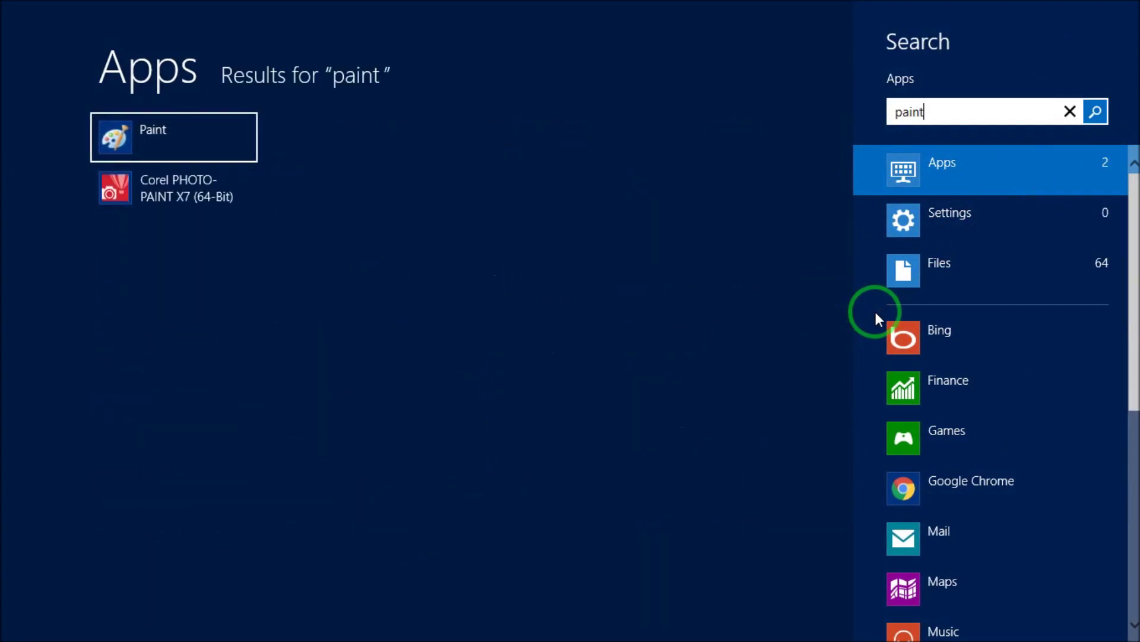
click(178, 145)
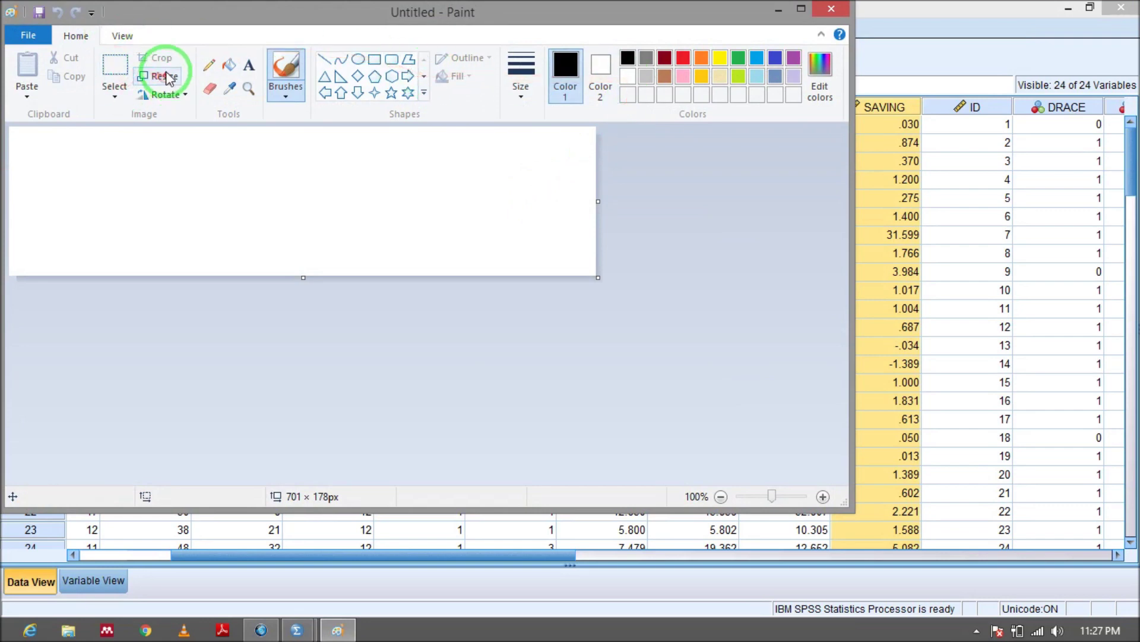
click(33, 37)
click(52, 66)
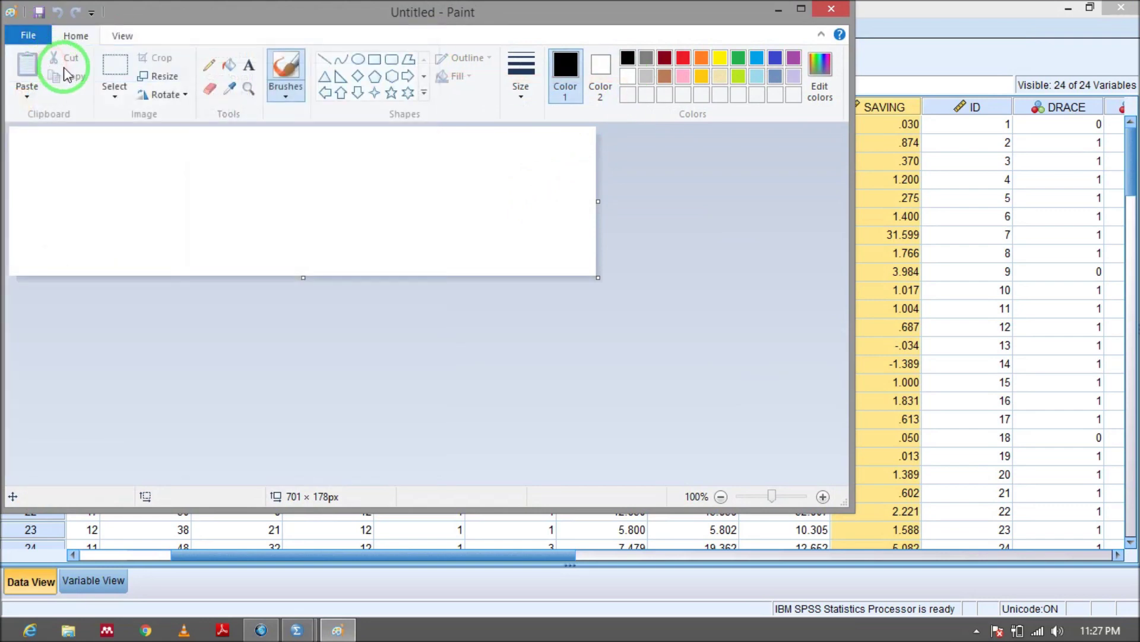
- Sketch example distribution curves with the Pencil, put a check mark on the bell-shaped one, and close Paint without saving
click(206, 67)
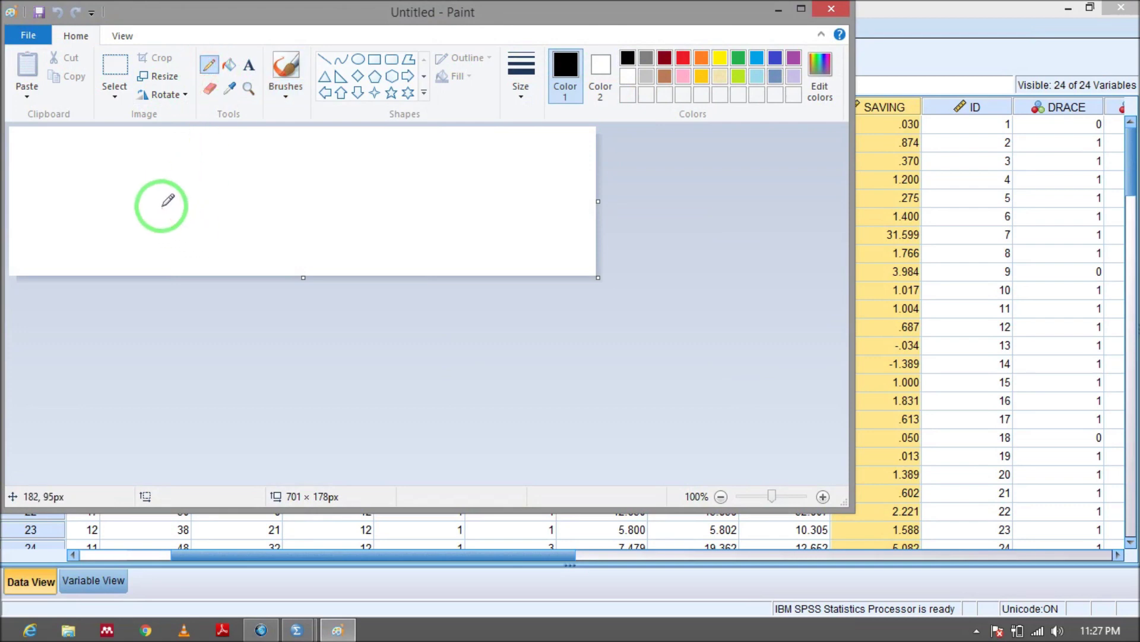
mouse_move(164, 204)
mouse_down()
mouse_move(221, 188)
mouse_move(234, 158)
mouse_move(272, 148)
mouse_move(323, 189)
mouse_move(382, 194)
mouse_up()
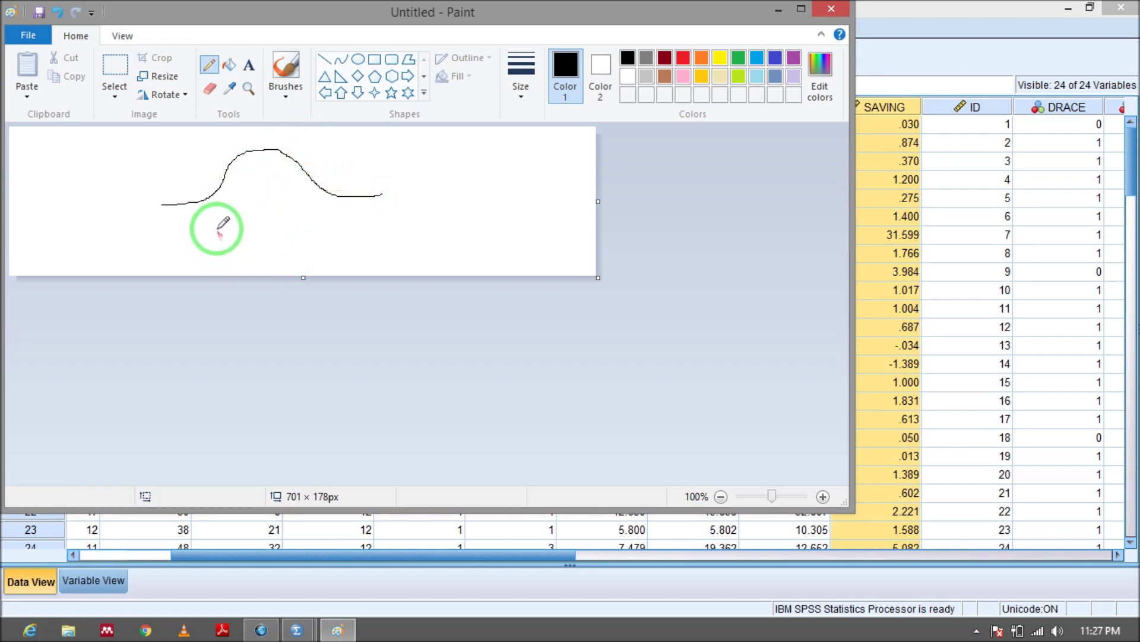
mouse_move(214, 218)
mouse_down()
mouse_move(296, 242)
mouse_move(395, 240)
mouse_up()
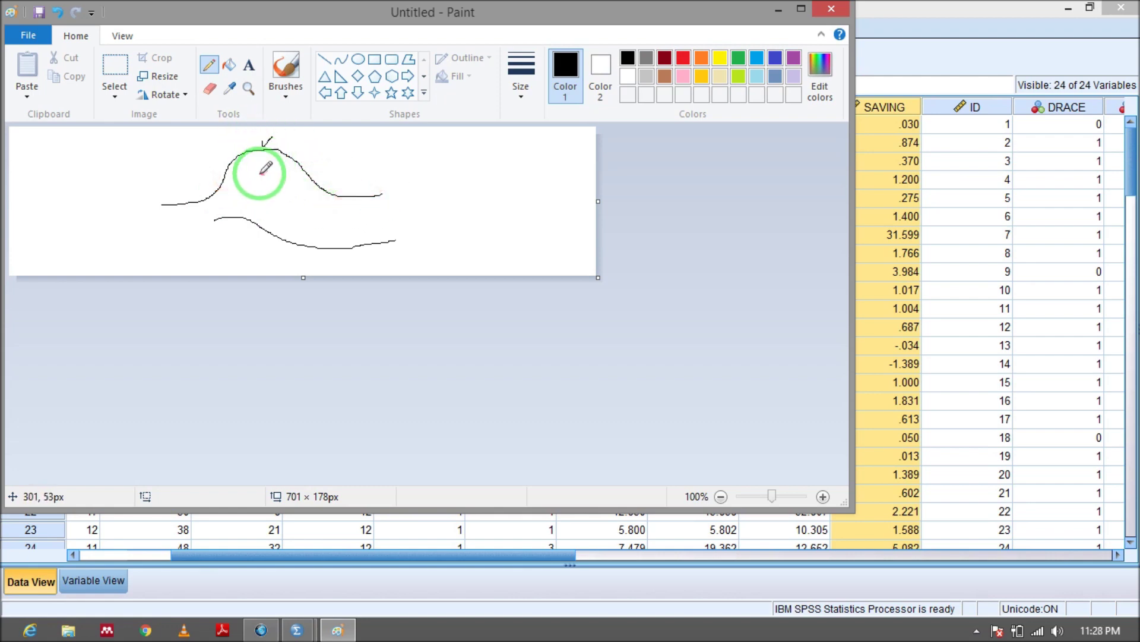
drag(226, 216, 203, 211)
mouse_move(410, 212)
mouse_down()
mouse_move(485, 205)
mouse_move(554, 158)
mouse_move(566, 212)
mouse_up()
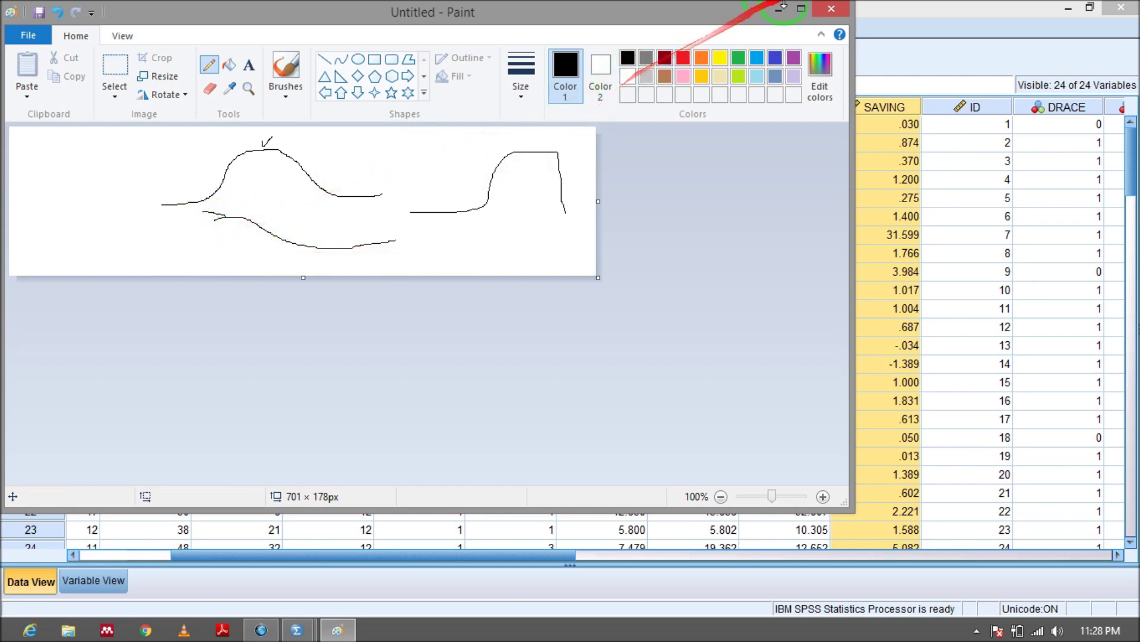
click(832, 8)
click(461, 266)
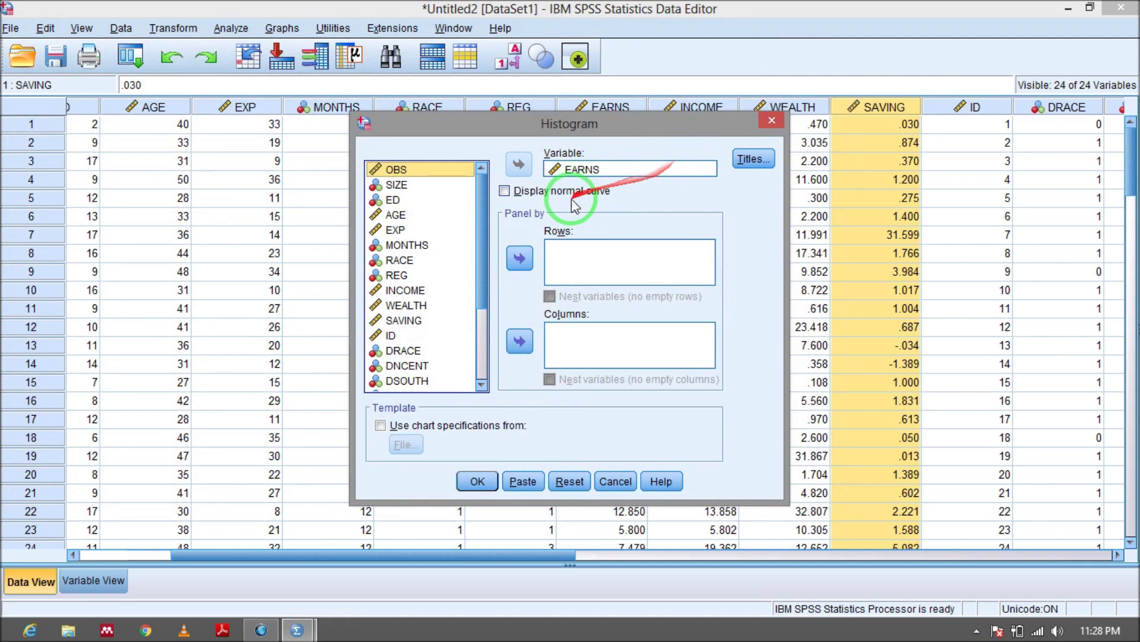
click(447, 433)
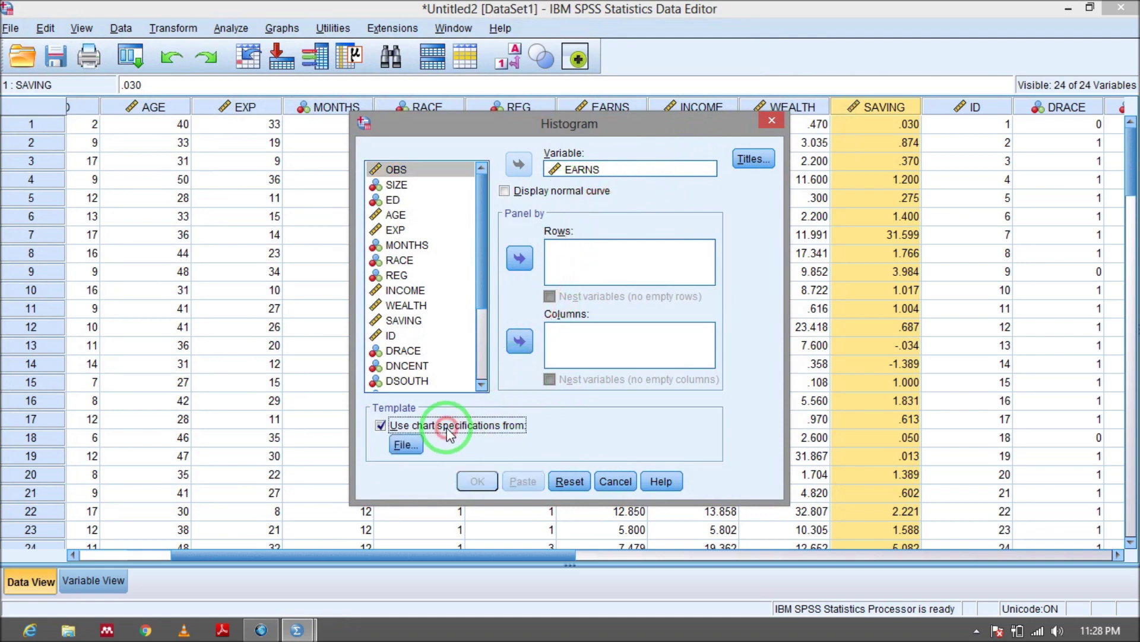
click(448, 432)
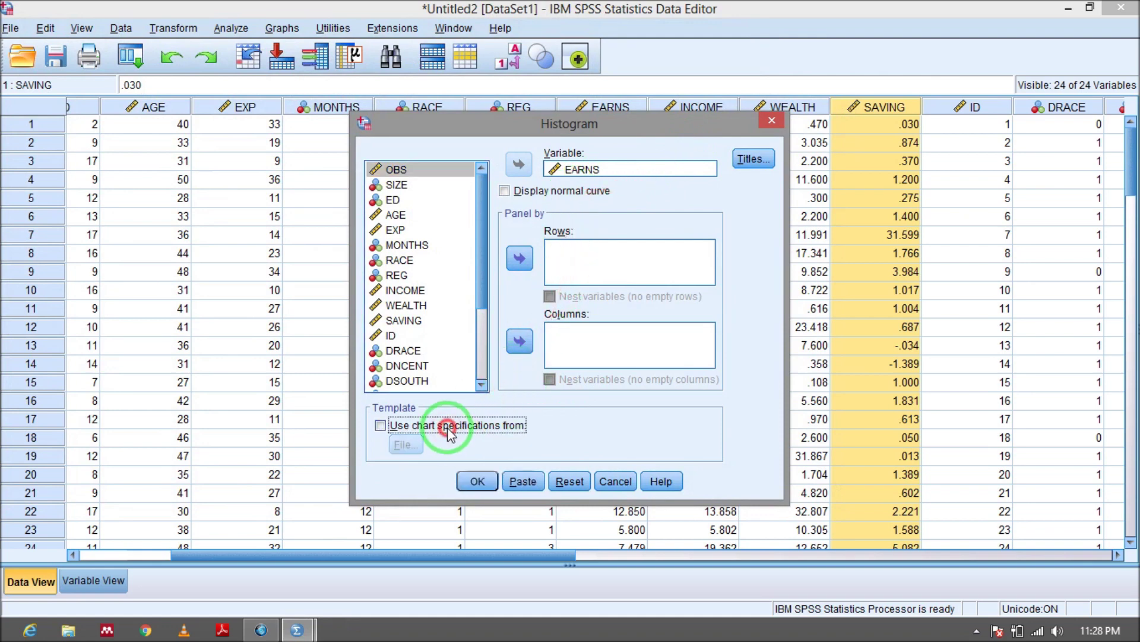
click(754, 158)
click(583, 414)
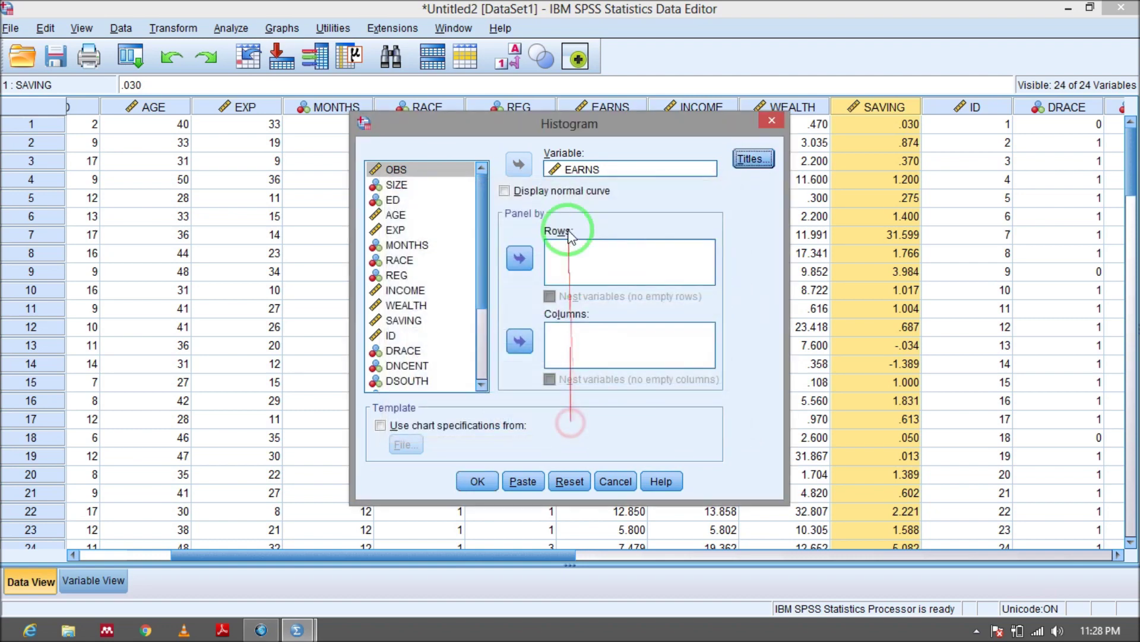
- Generate the EARNS histogram with the normal curve displayed and compare its bars with the curve
click(504, 191)
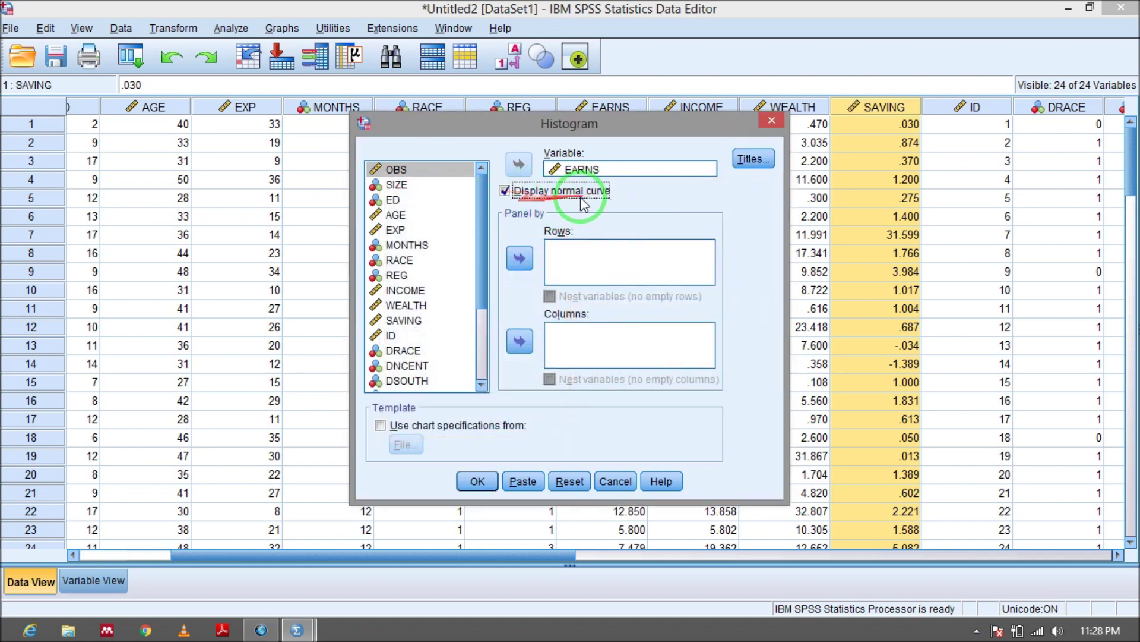
click(475, 480)
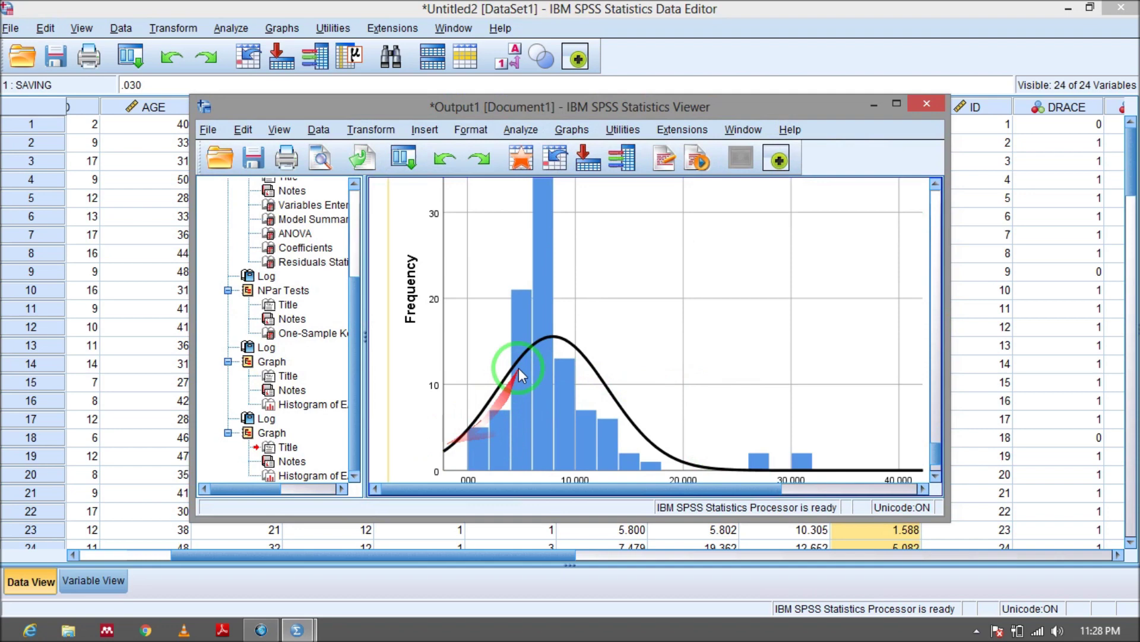
mouse_move(646, 488)
mouse_down()
mouse_move(827, 487)
mouse_move(654, 487)
mouse_up()
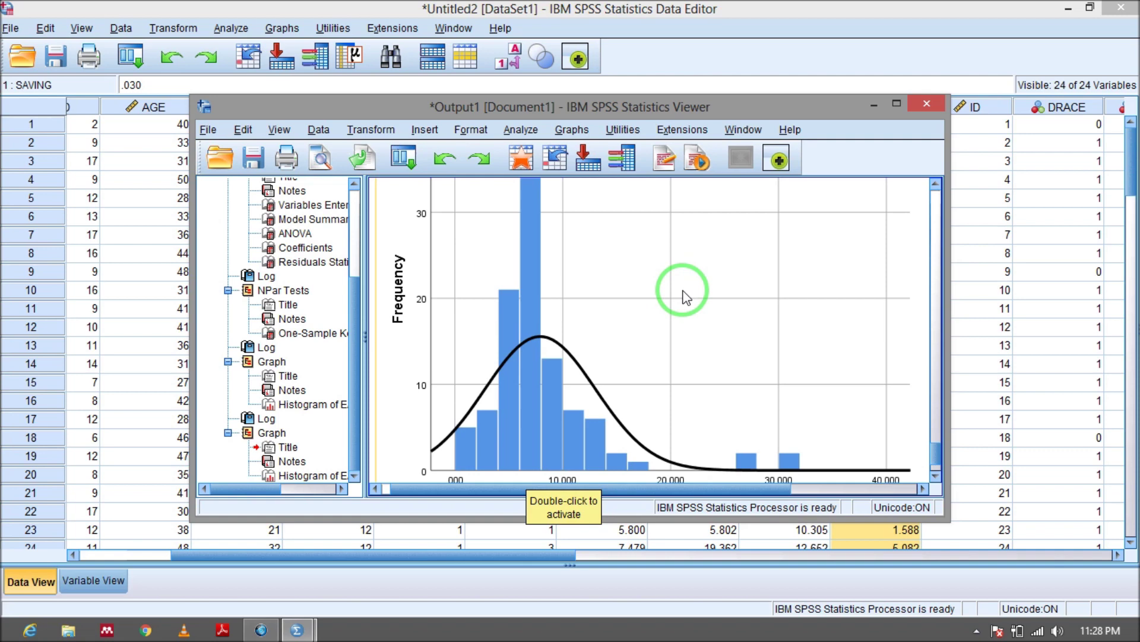
mouse_move(864, 114)
mouse_down()
mouse_move(573, 326)
mouse_move(603, 319)
mouse_move(458, 382)
mouse_move(535, 355)
mouse_up()
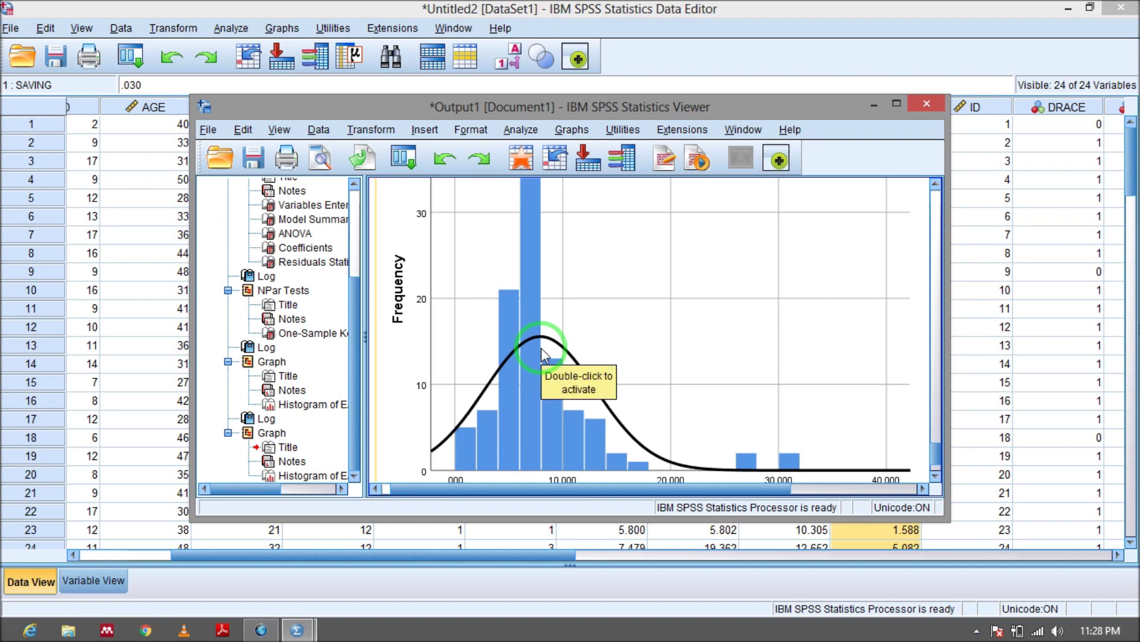
mouse_move(540, 348)
mouse_down()
mouse_move(469, 373)
mouse_move(838, 401)
mouse_move(739, 309)
mouse_move(713, 453)
mouse_move(682, 401)
mouse_up()
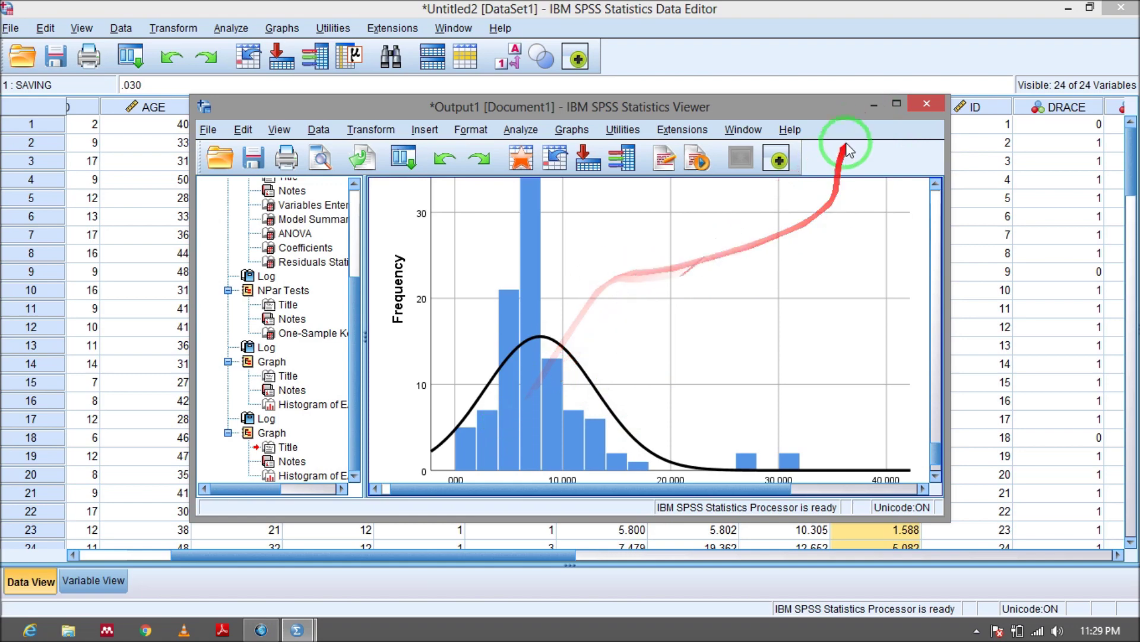
click(870, 106)
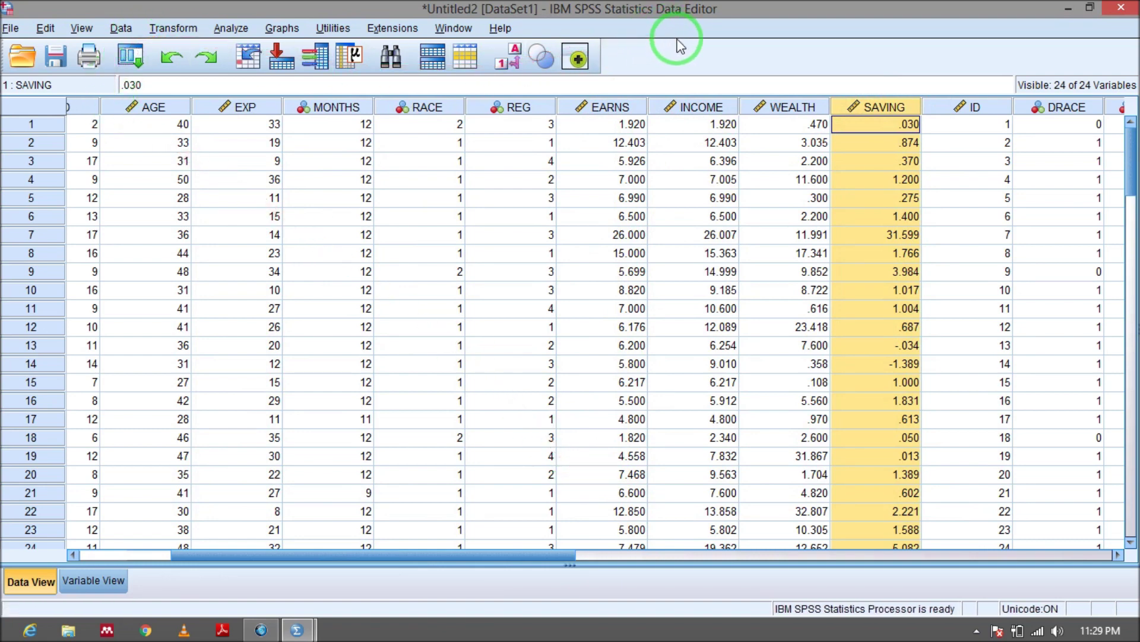
- Open Compute Variable and name the target variable SQRTearns
click(172, 31)
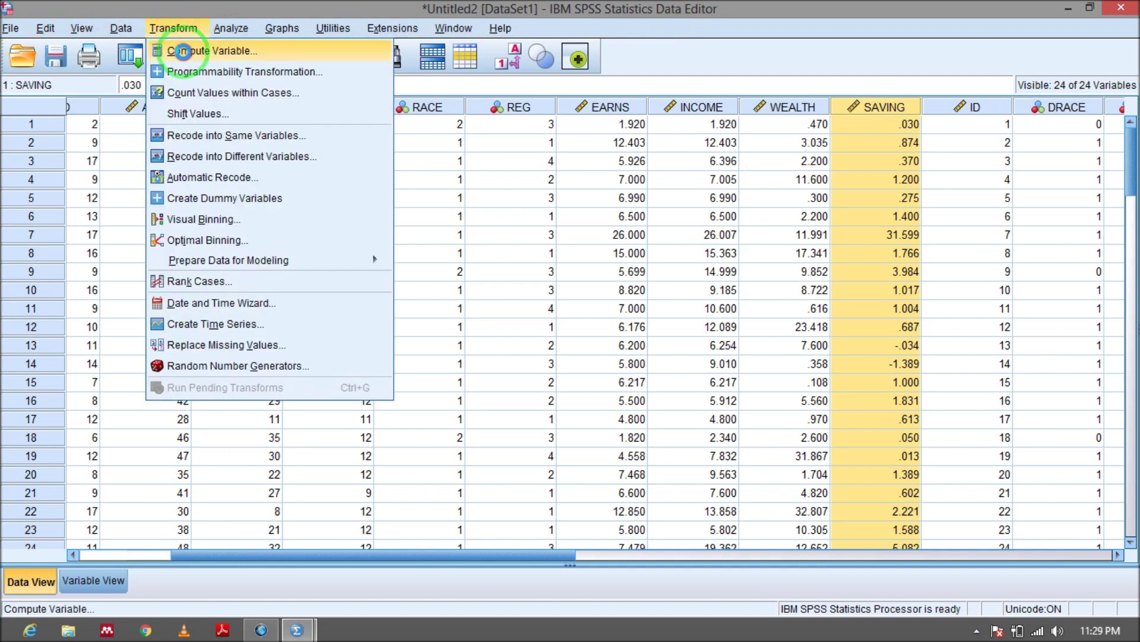
click(183, 52)
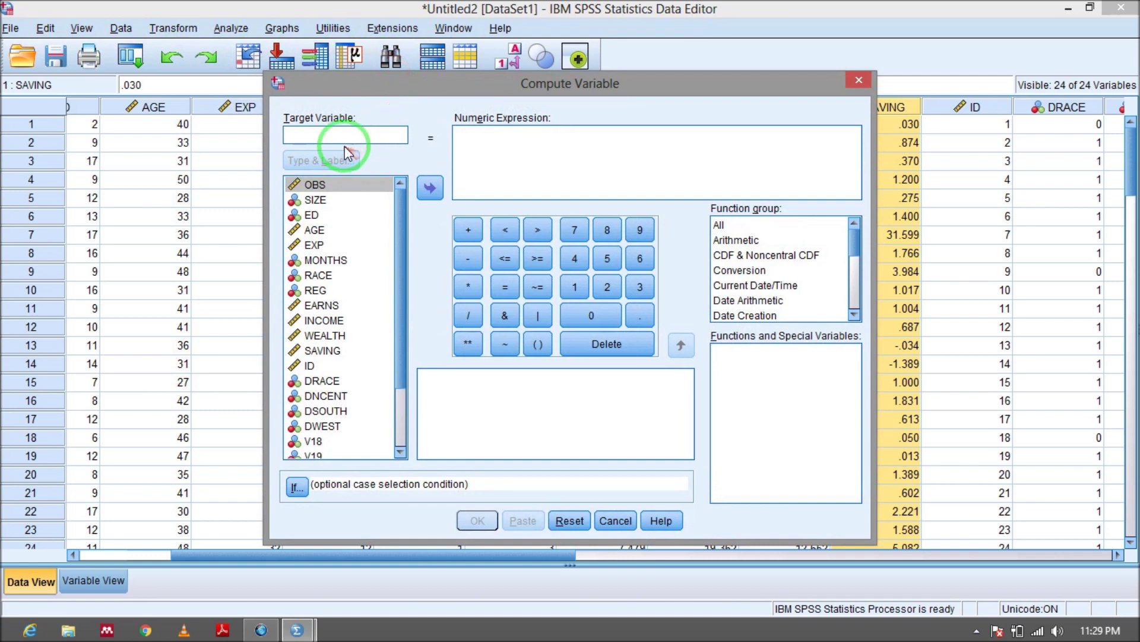
click(343, 135)
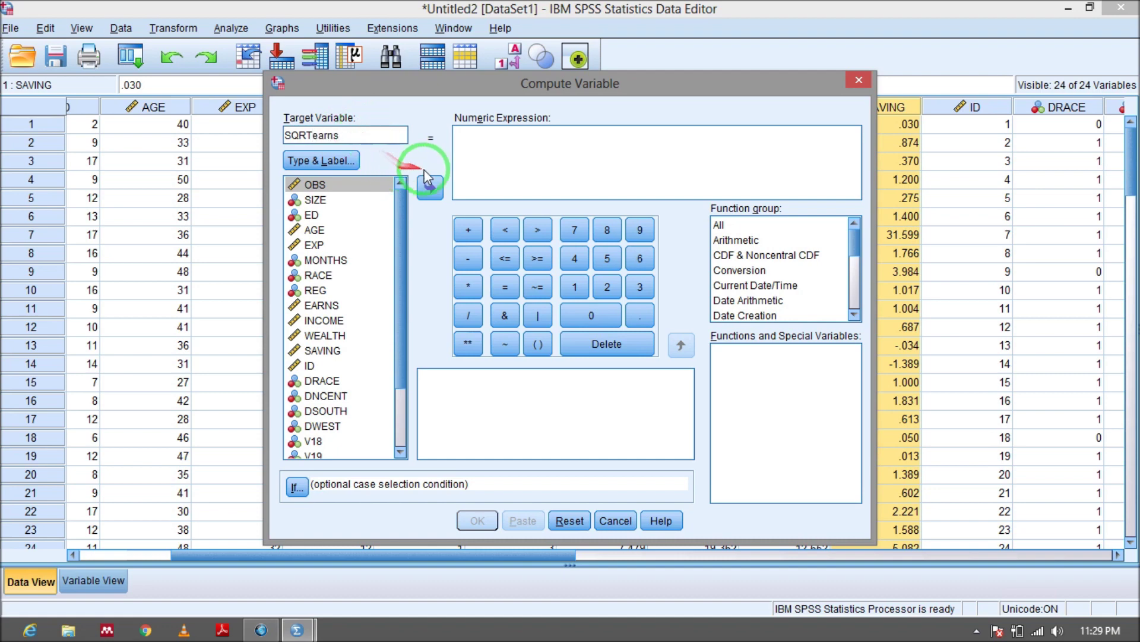
- Set the numeric expression to SQRT(EARNS) using the Sqrt function from the All group and compute the variable
click(478, 153)
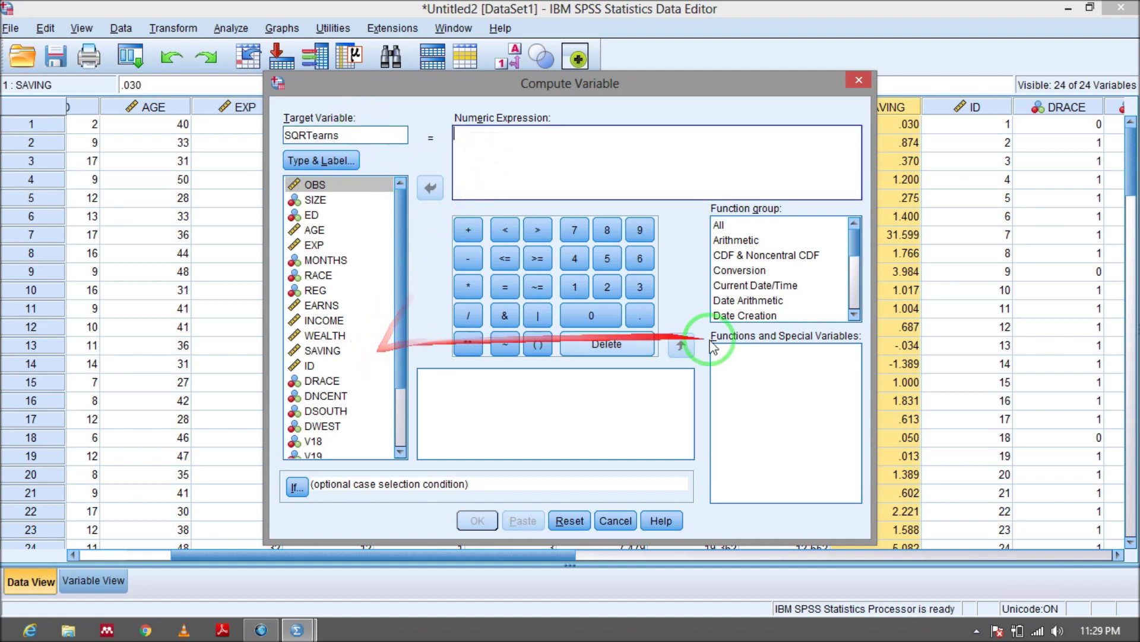
click(774, 228)
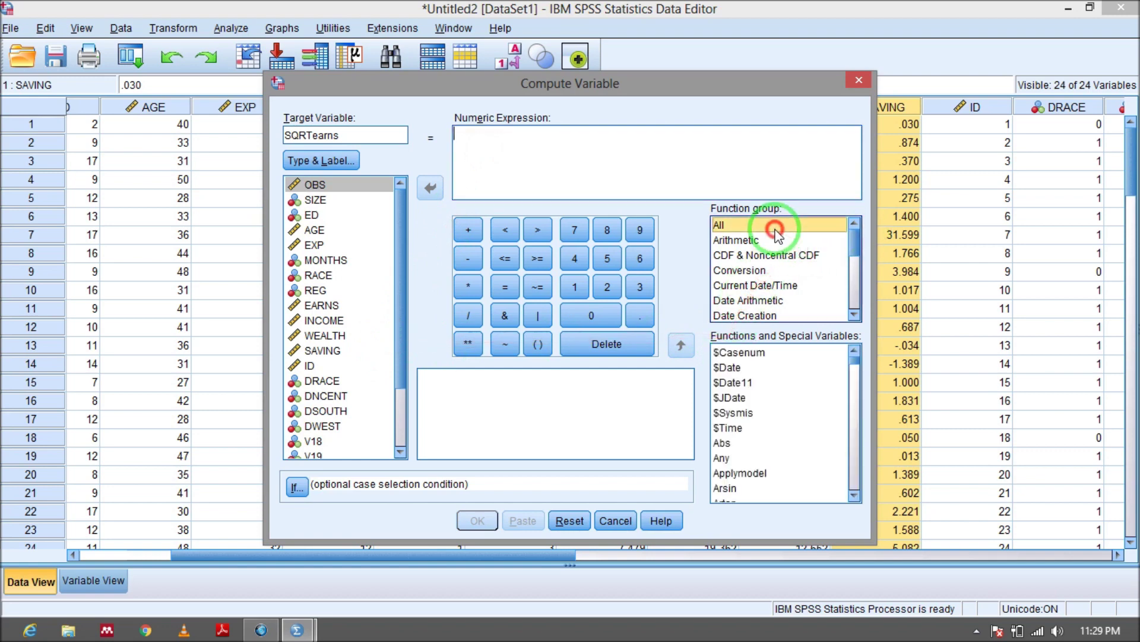
drag(857, 364, 870, 473)
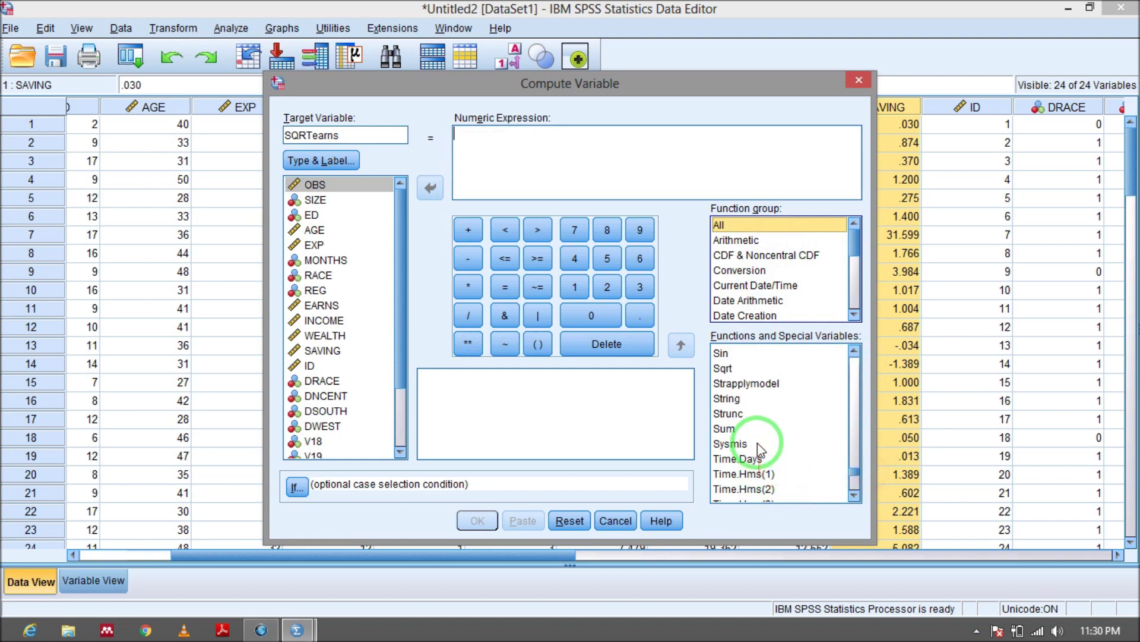
scroll(768, 452, up, 1)
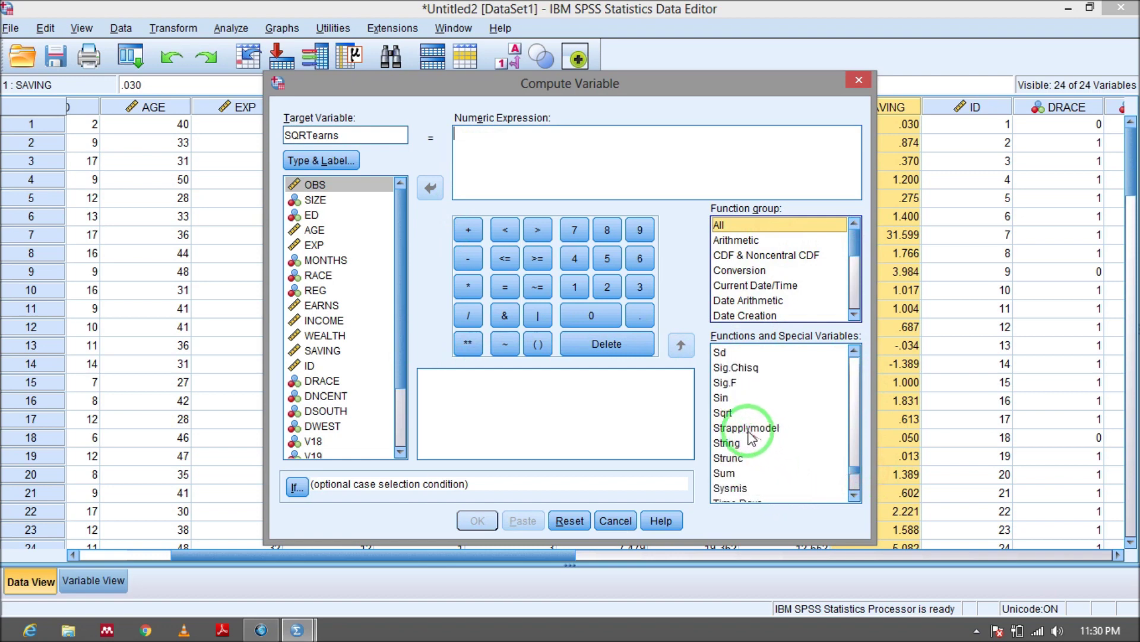
double_click(738, 414)
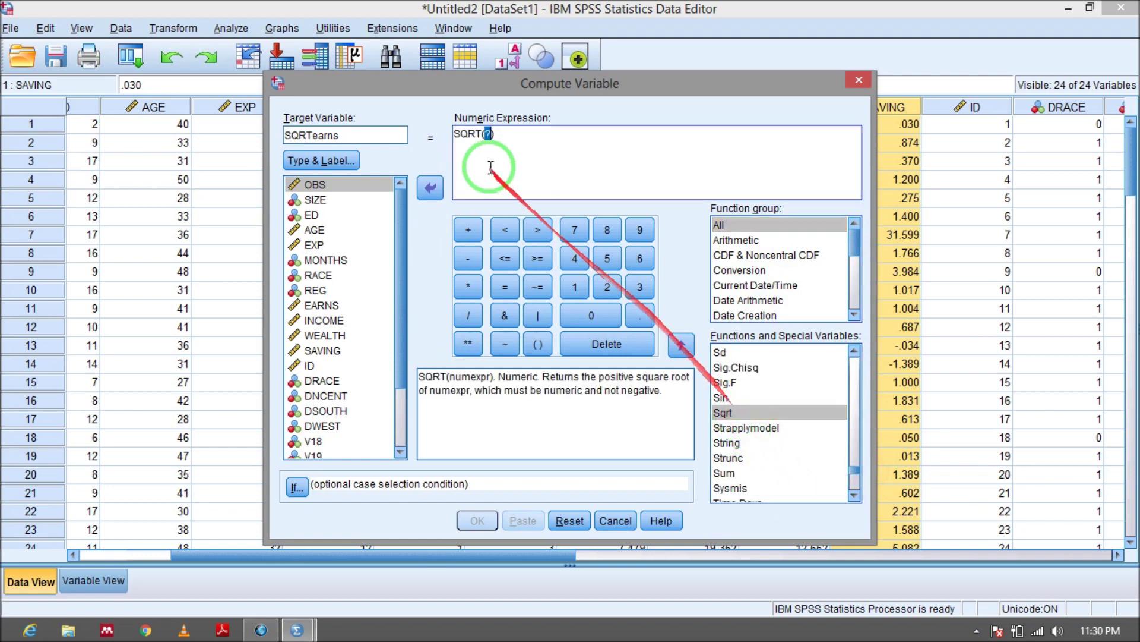
drag(407, 237, 414, 331)
drag(310, 224, 433, 137)
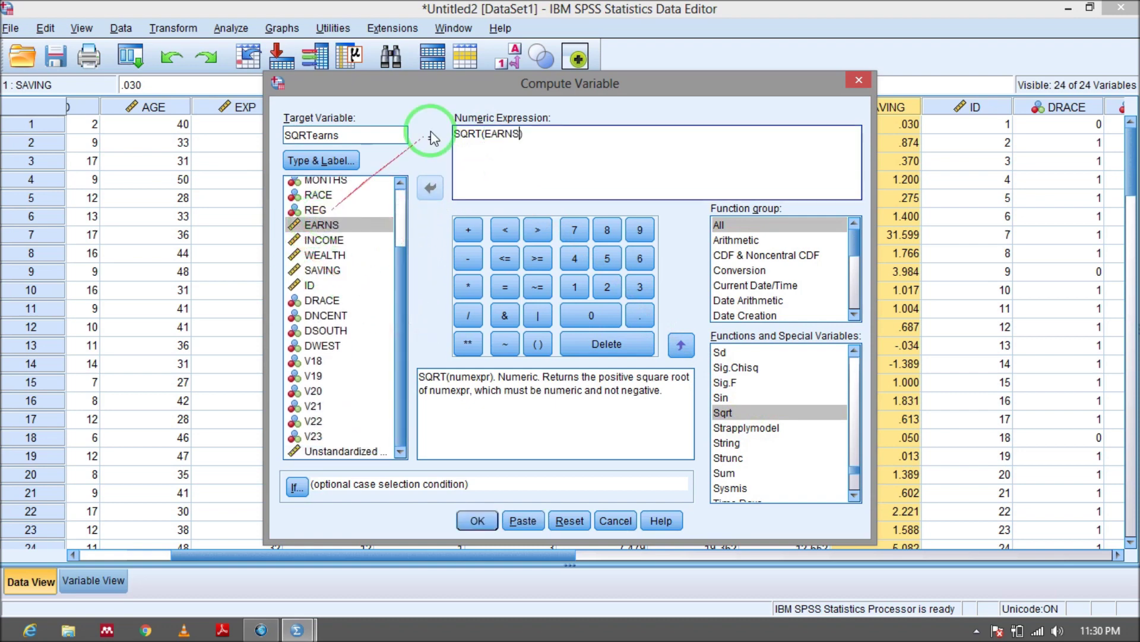
click(477, 523)
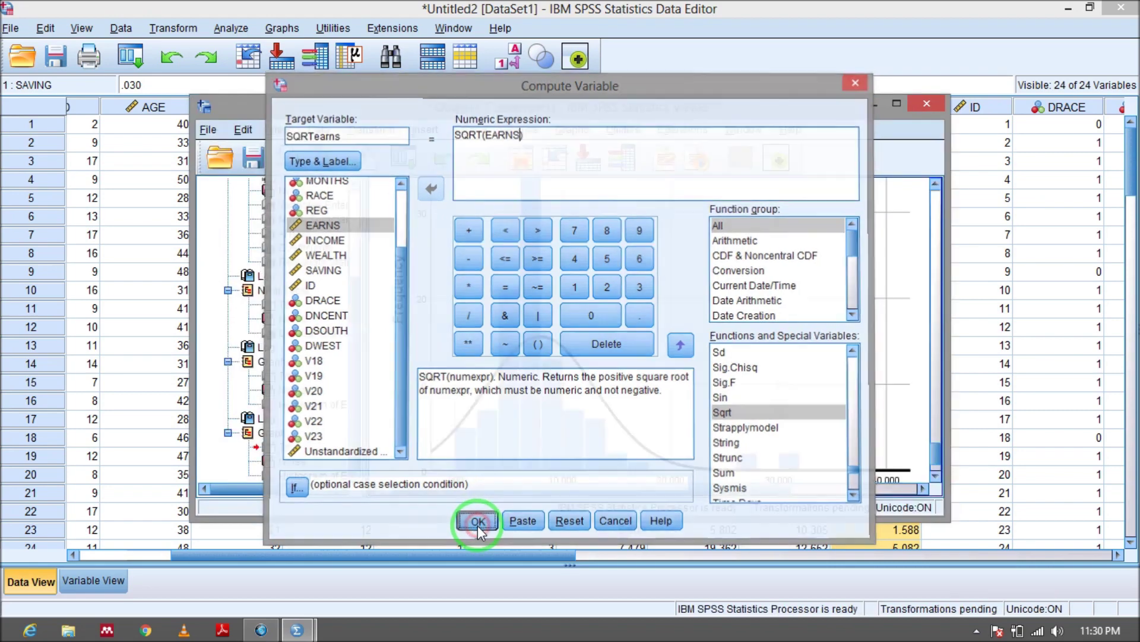
- Close the output viewer without saving and select the SQRTearns column at the end of the dataset
click(933, 107)
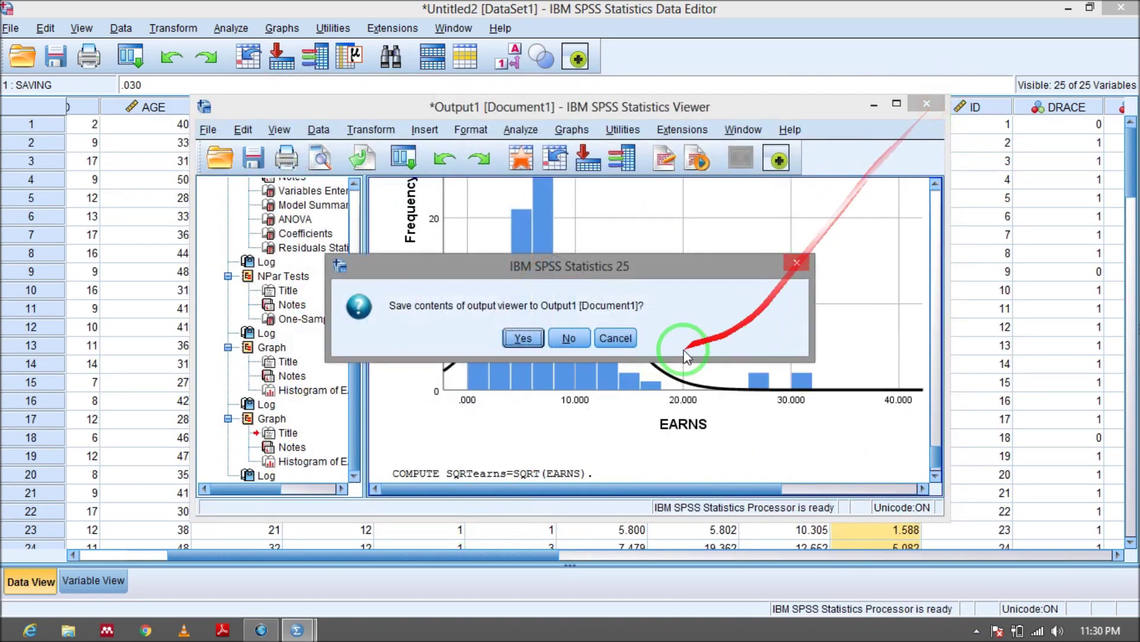
click(573, 334)
drag(414, 561, 761, 576)
drag(929, 588, 951, 592)
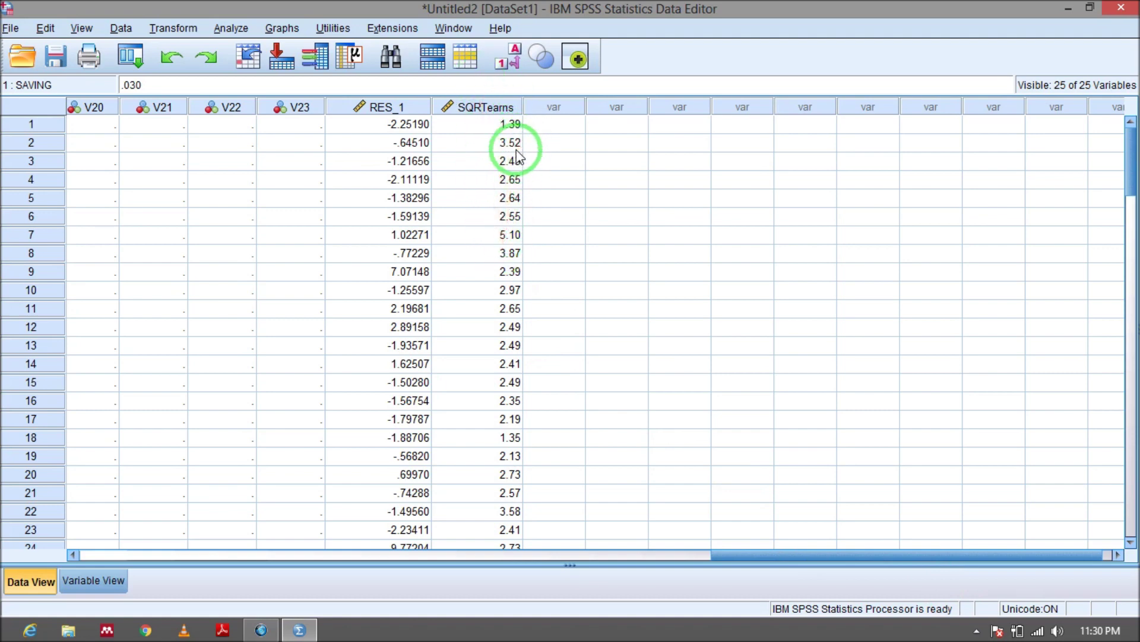
click(486, 108)
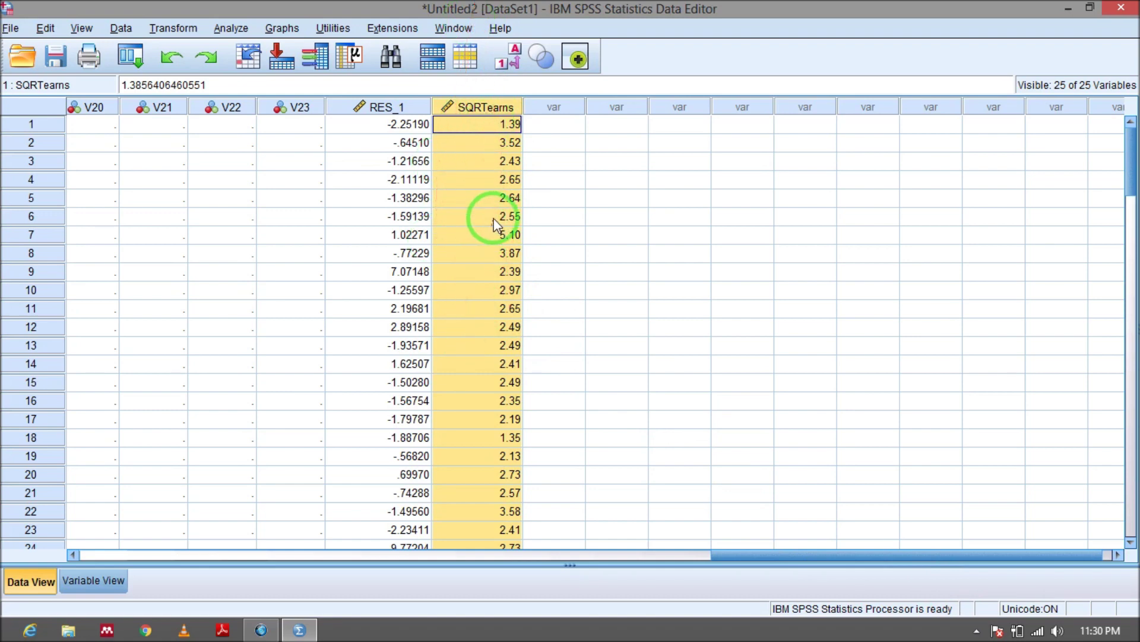
- Open the legacy one-sample Kolmogorov-Smirnov test and remove the unstandardized residual from the test variables
click(231, 28)
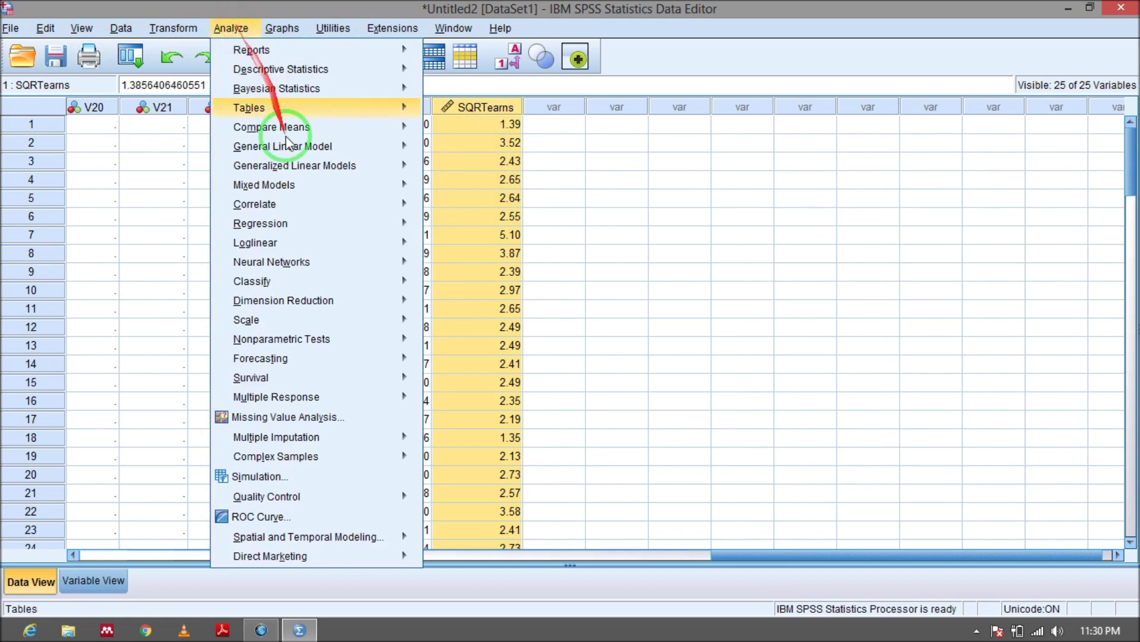
mouse_move(335, 400)
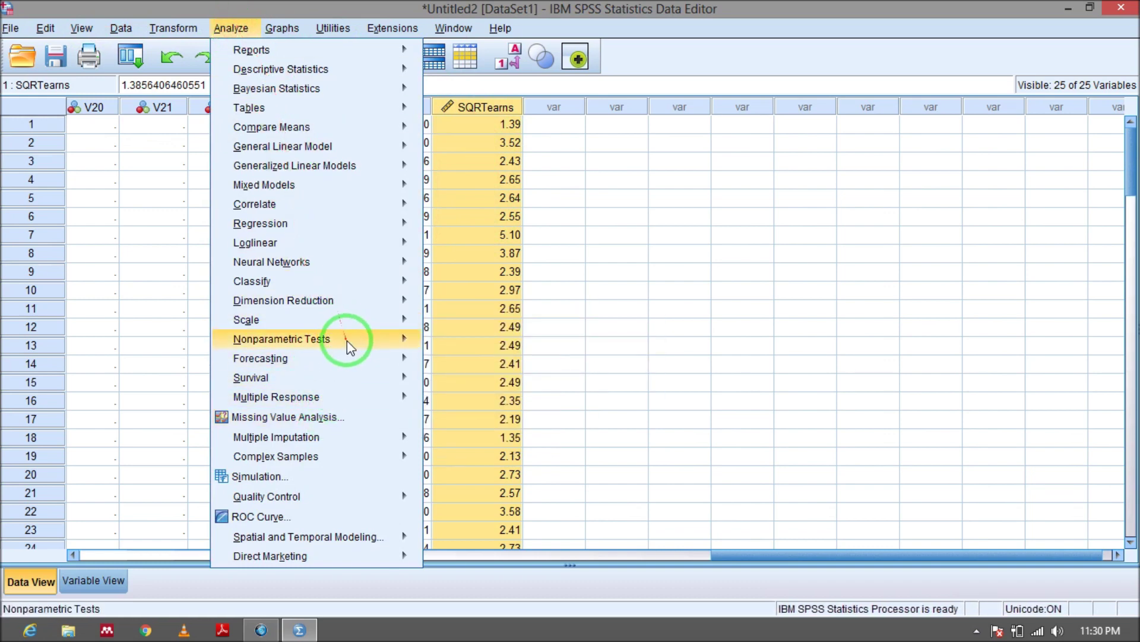
mouse_move(347, 341)
mouse_move(472, 404)
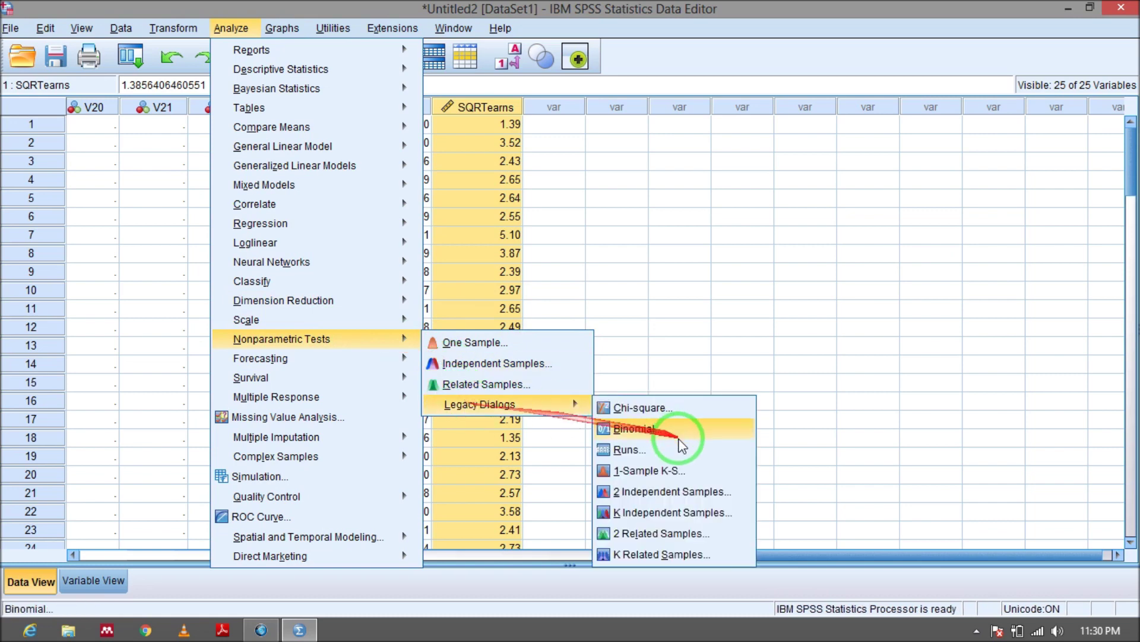
click(678, 472)
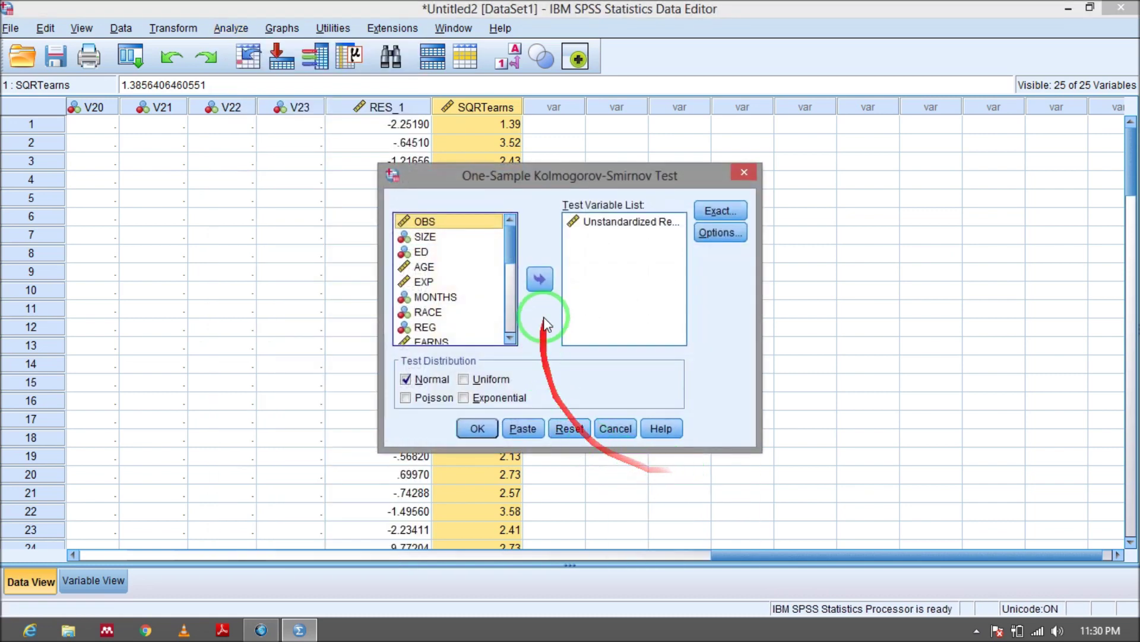
click(592, 229)
click(534, 280)
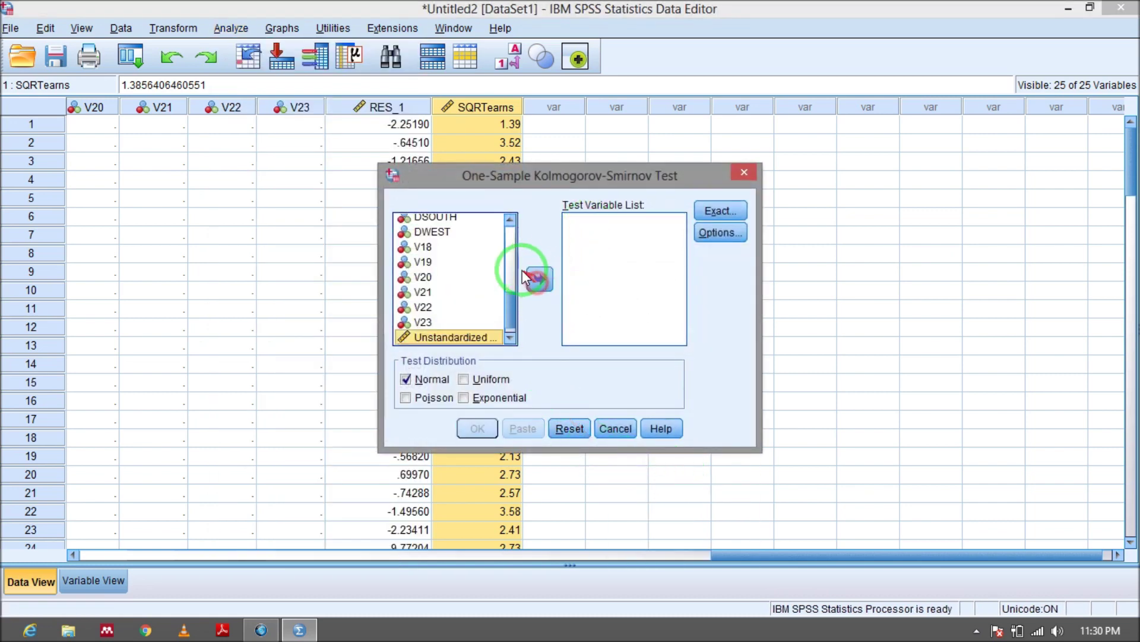
- Add SQRTearns as the test variable and run the Kolmogorov-Smirnov test against the normal distribution
drag(509, 316, 512, 262)
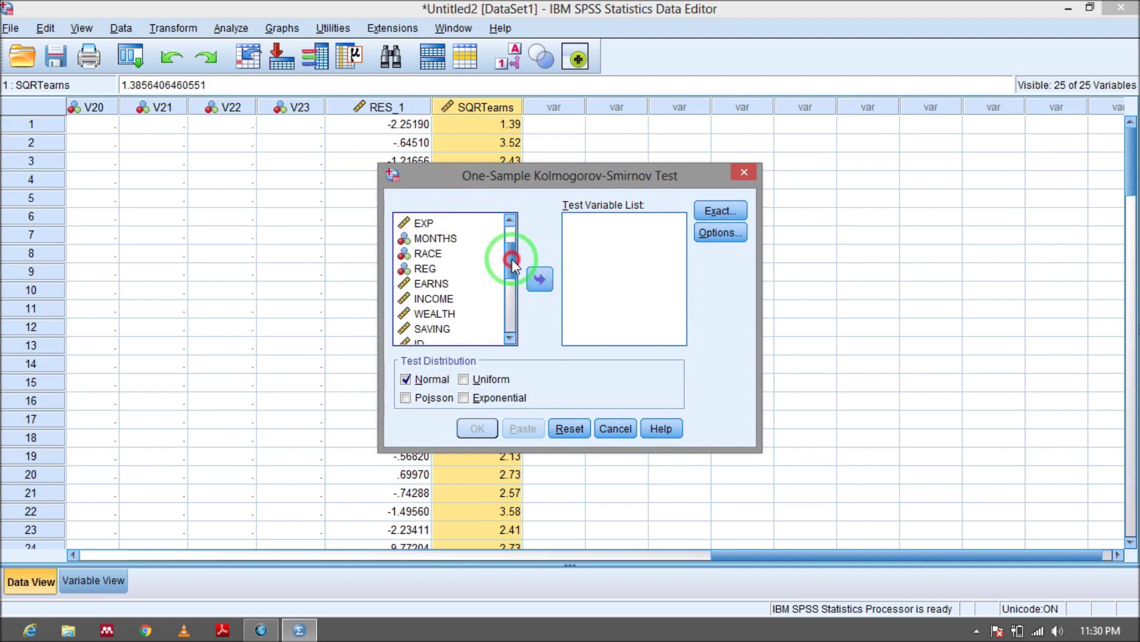
click(448, 285)
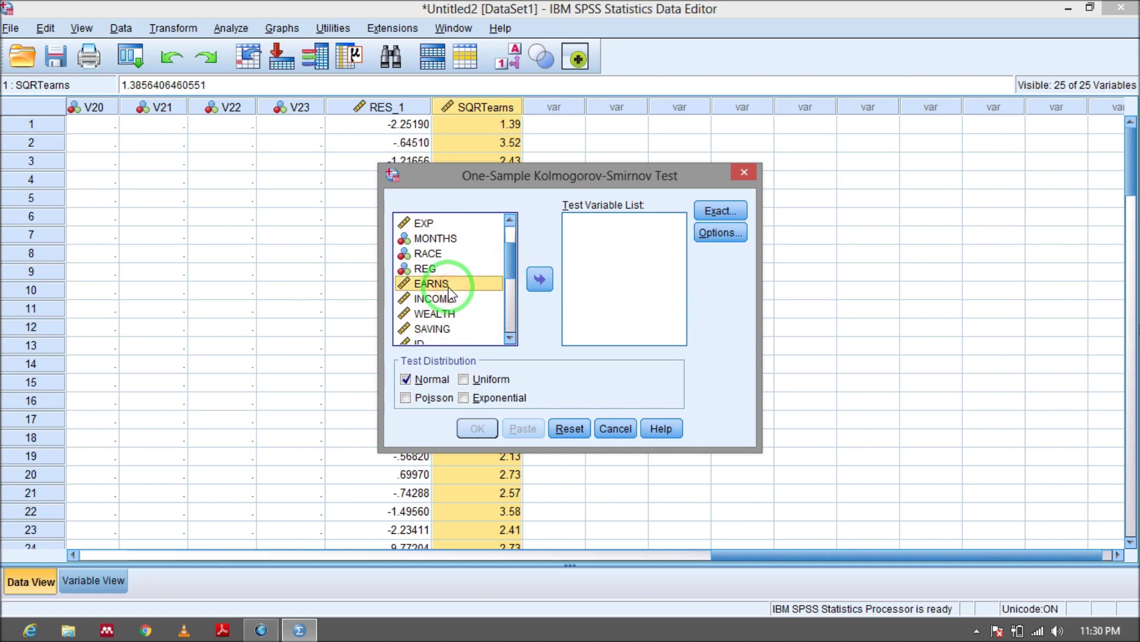
drag(510, 255, 516, 347)
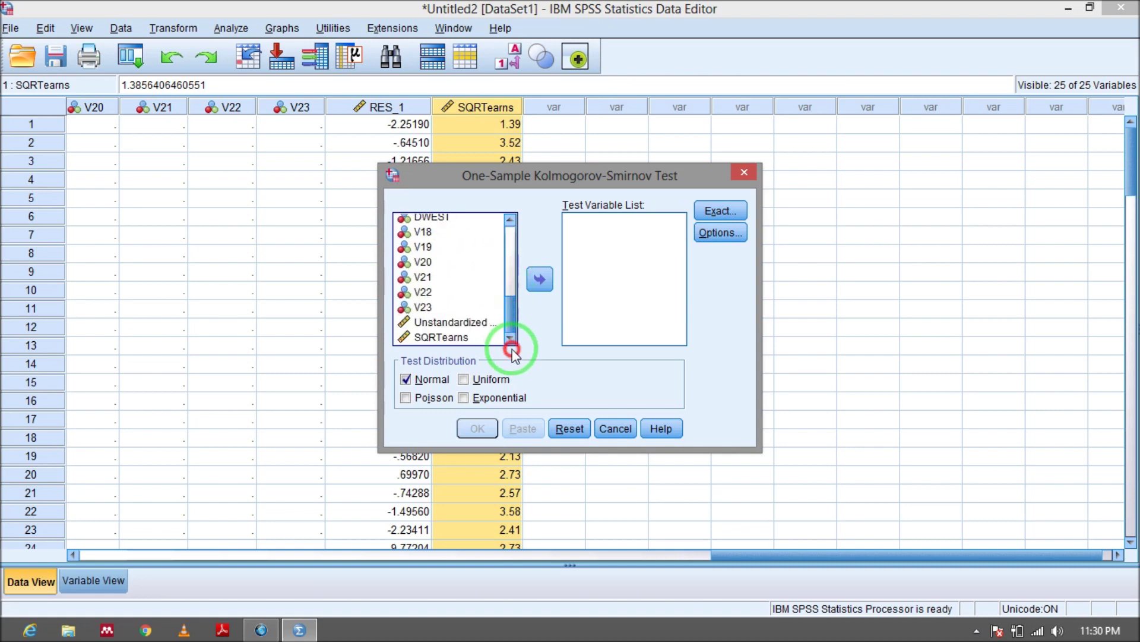
click(539, 278)
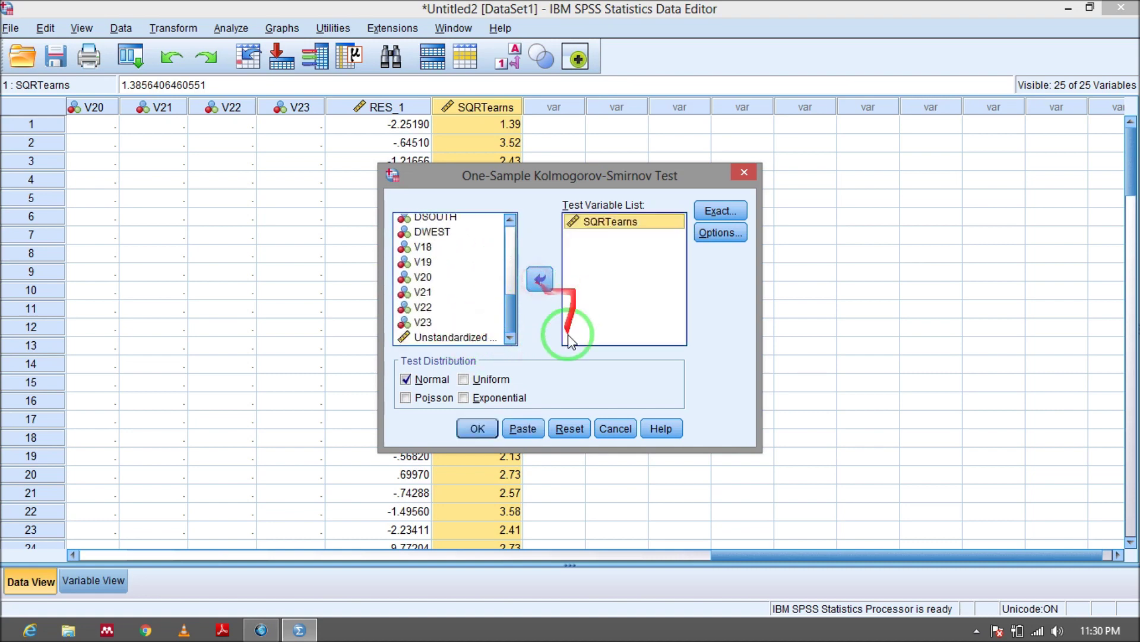
click(477, 428)
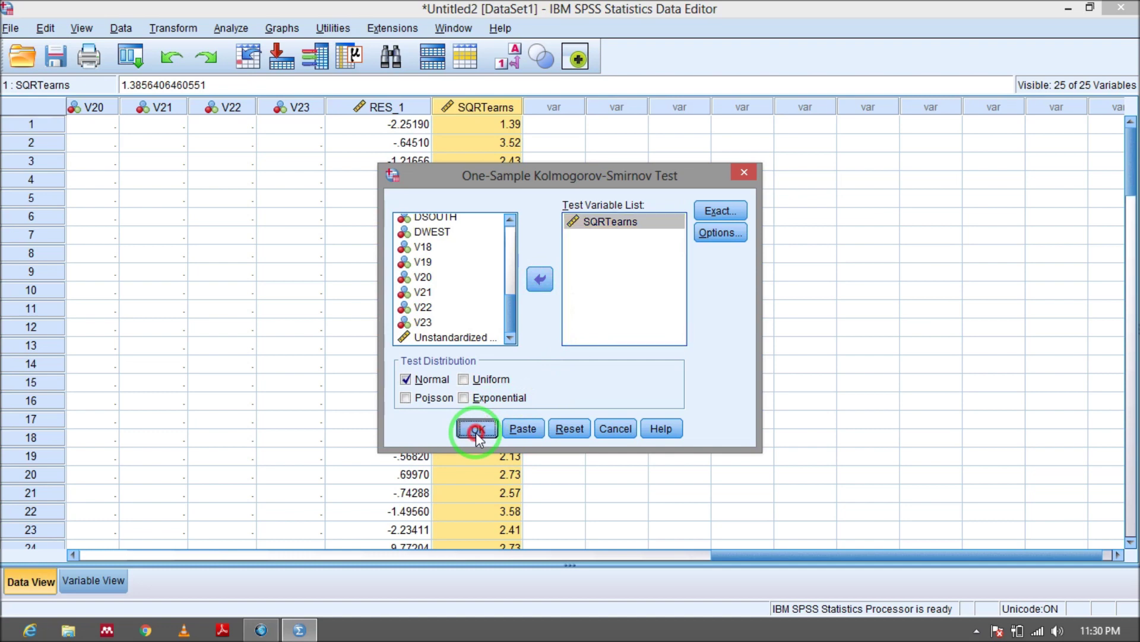
- Examine the asymptotic and Monte Carlo significance values for SQRTearns, then minimize the output viewer
drag(477, 433, 819, 332)
scroll(819, 331, down, 3)
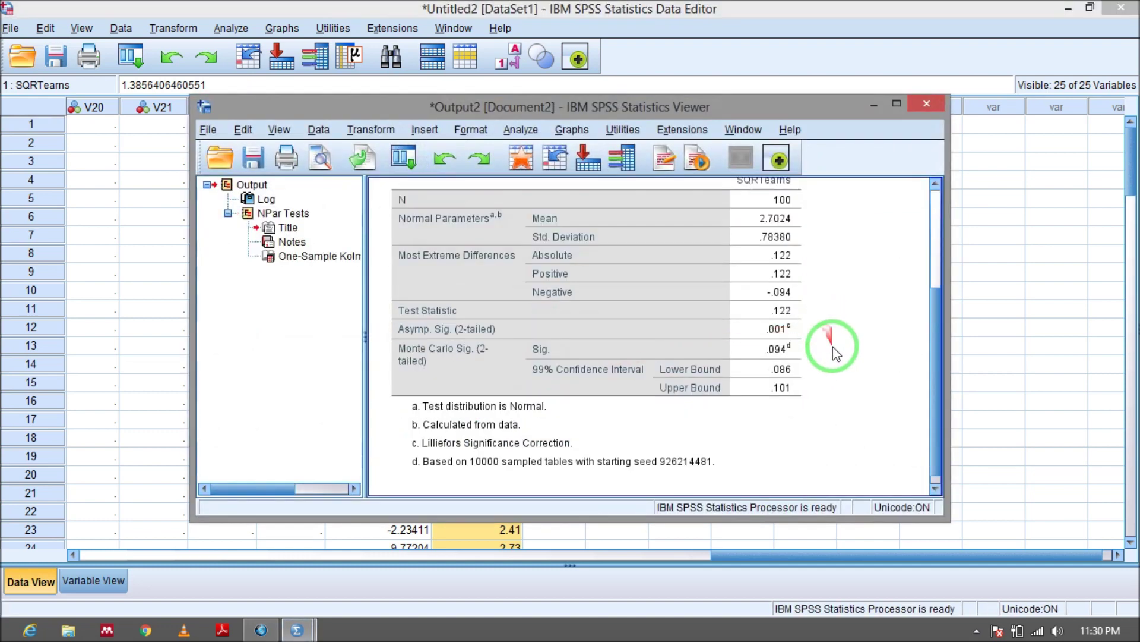
mouse_move(579, 351)
mouse_down()
mouse_move(465, 349)
mouse_move(675, 346)
mouse_move(670, 356)
mouse_move(743, 347)
mouse_move(785, 392)
mouse_move(799, 375)
mouse_move(787, 394)
mouse_up()
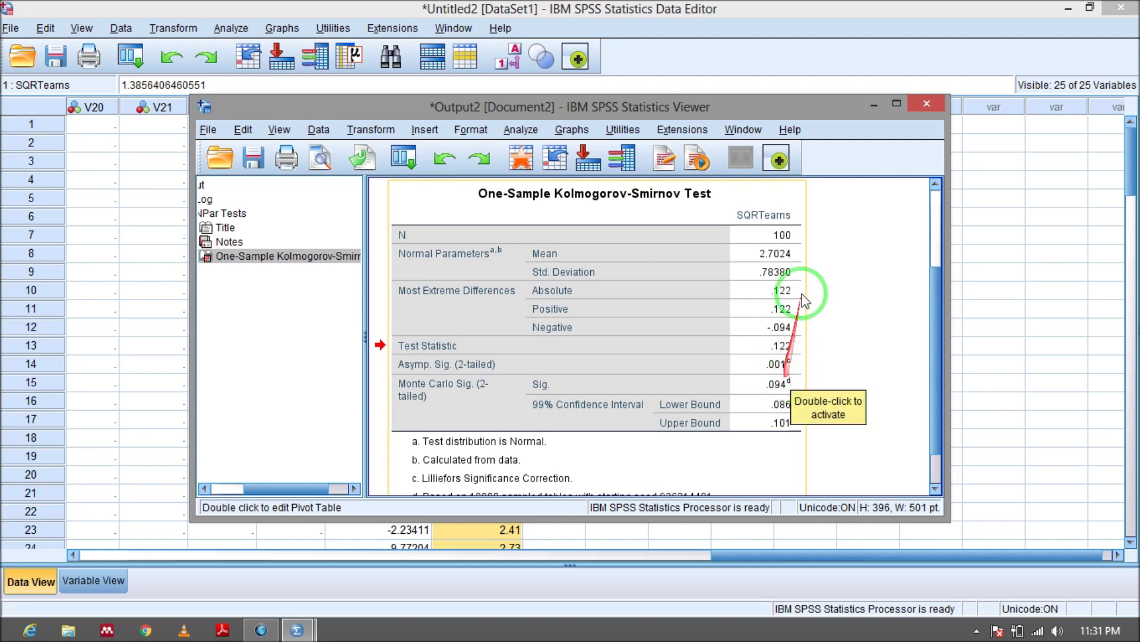
drag(791, 196, 713, 311)
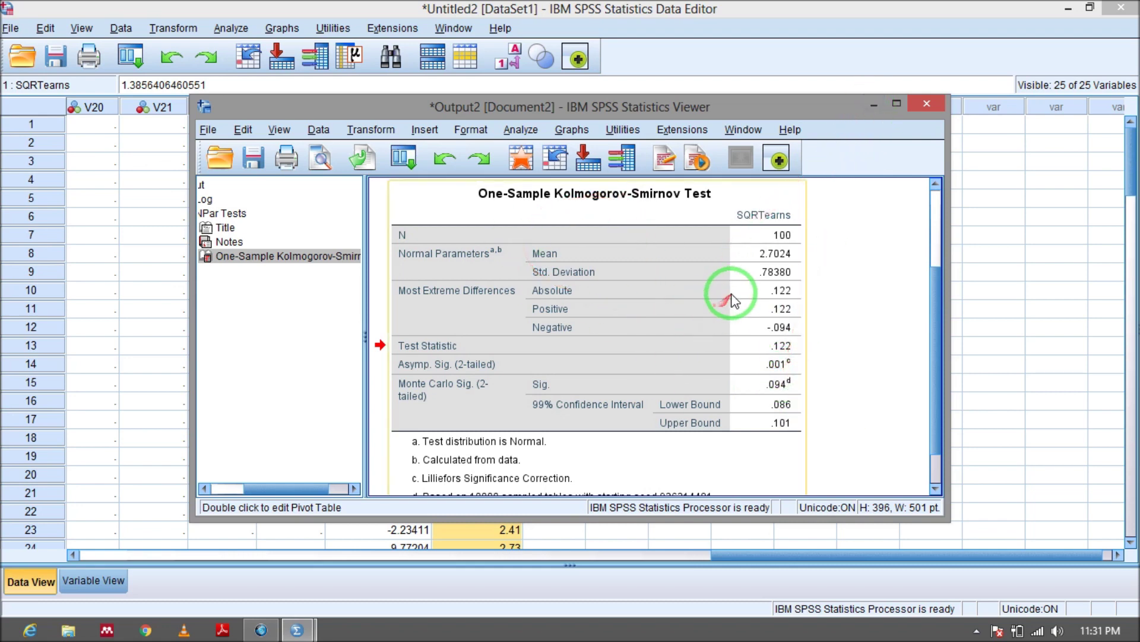
mouse_move(746, 354)
mouse_down()
mouse_move(761, 369)
mouse_move(873, 72)
mouse_move(881, 157)
mouse_move(789, 399)
mouse_up()
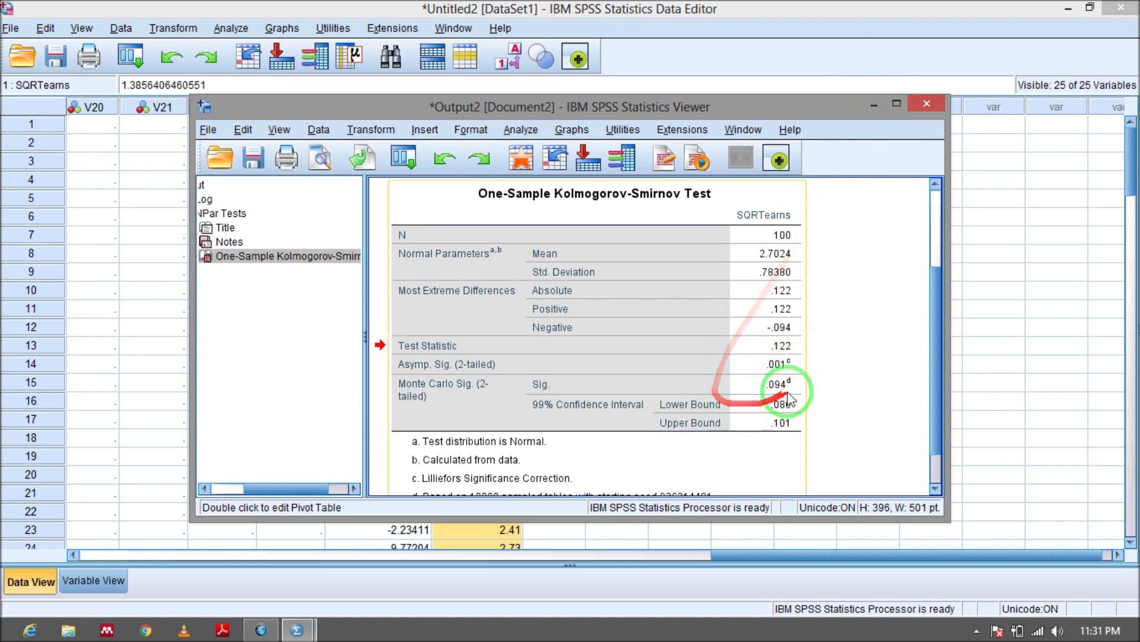
click(874, 105)
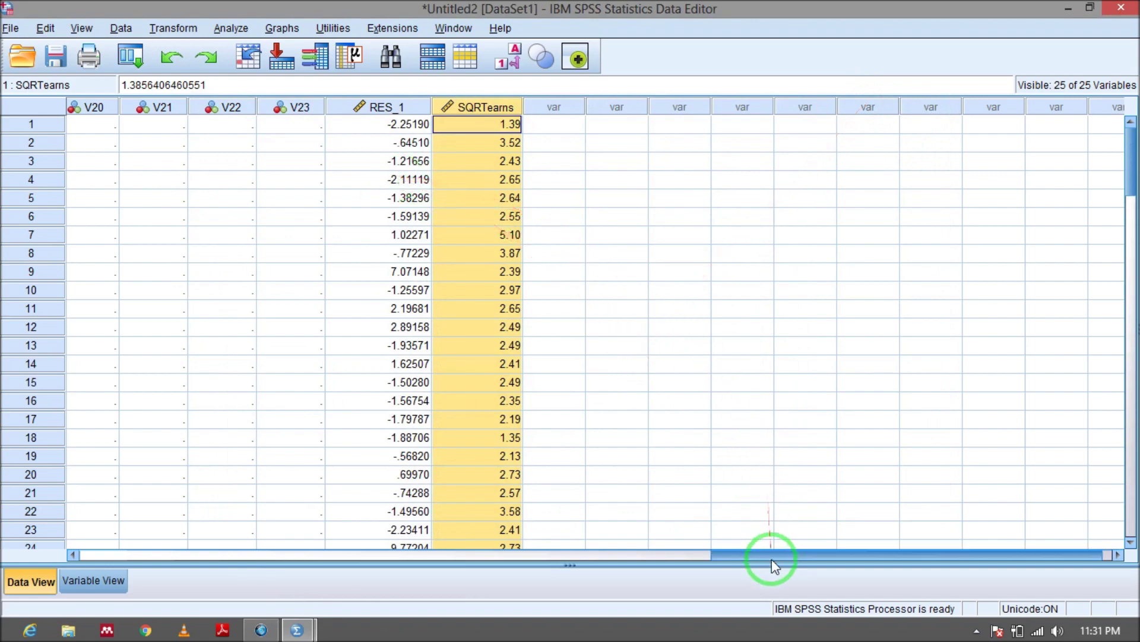
- Select the WEALTH column, open the legacy Histogram dialog and remove the variable already assigned there
drag(773, 561, 347, 627)
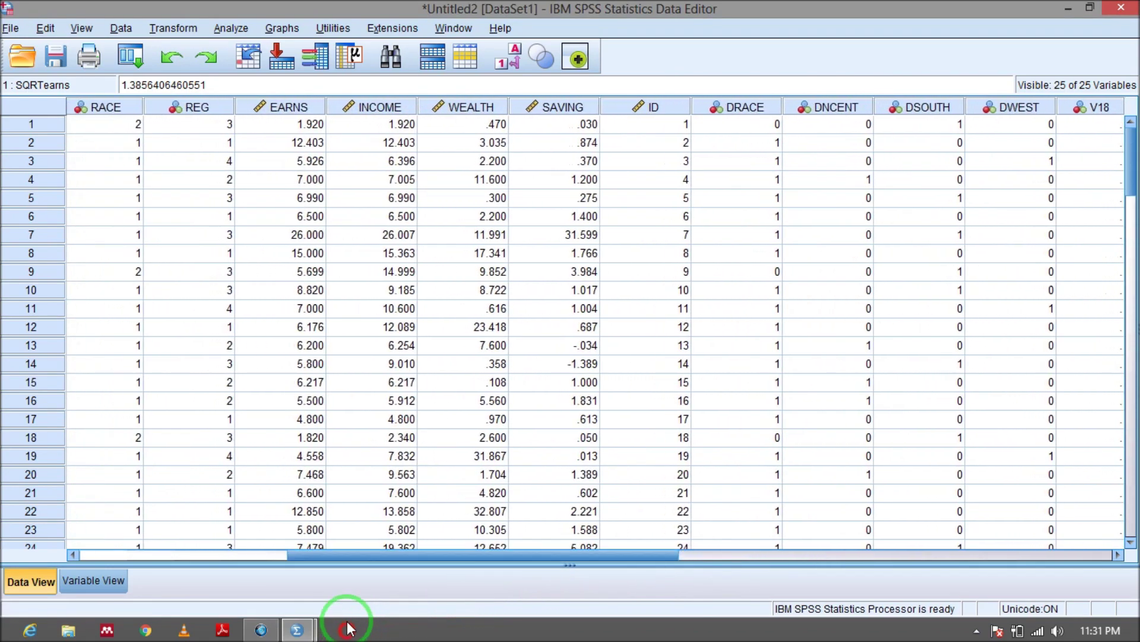
click(470, 108)
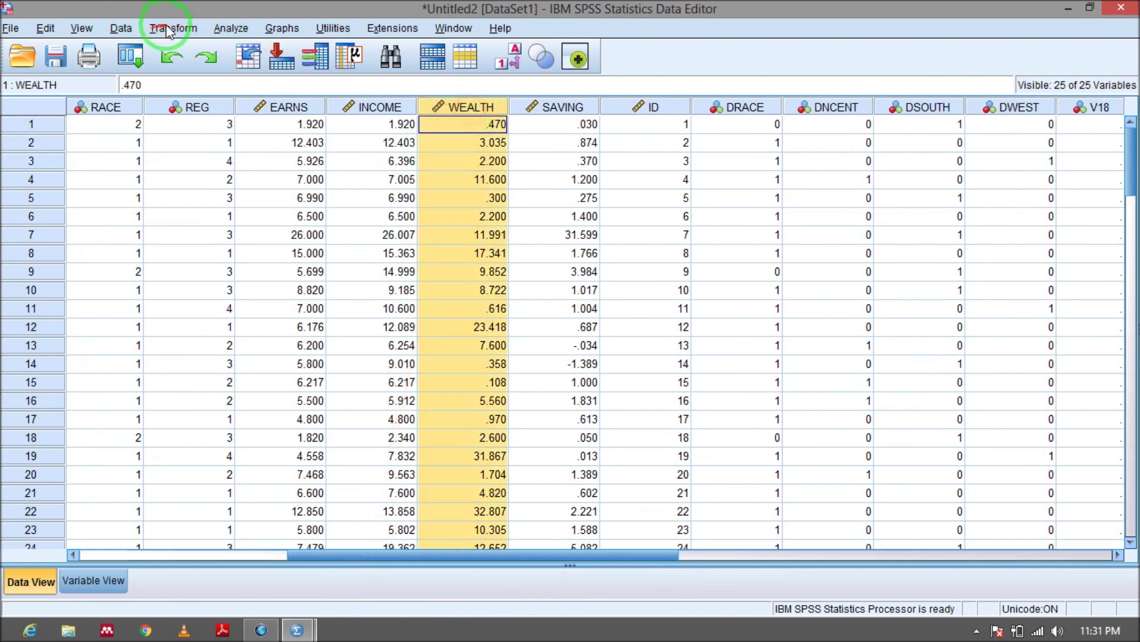
click(278, 29)
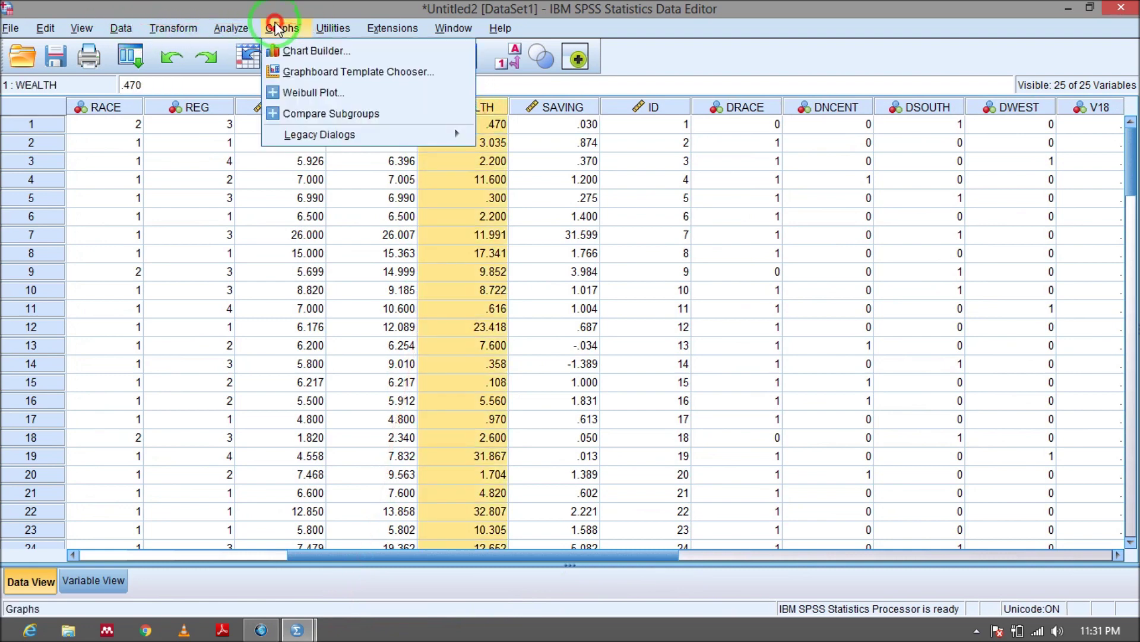
click(291, 139)
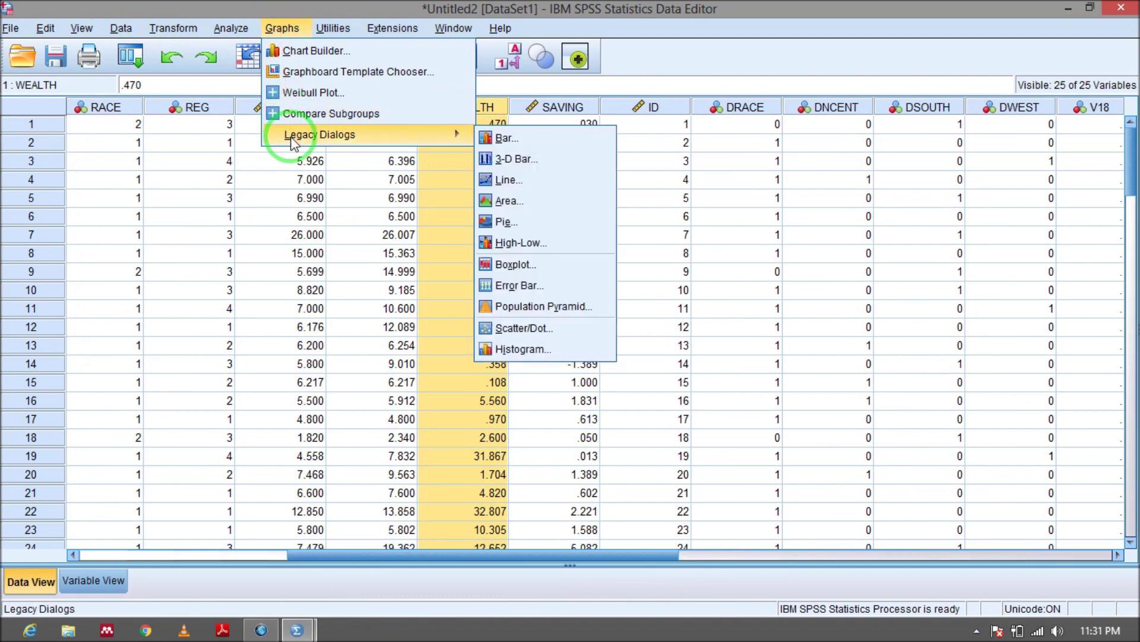
click(303, 136)
click(561, 352)
click(551, 169)
click(521, 166)
- Generate a histogram of WEALTH with the normal curve displayed, compare its bars with the curve and minimize the output viewer
click(425, 320)
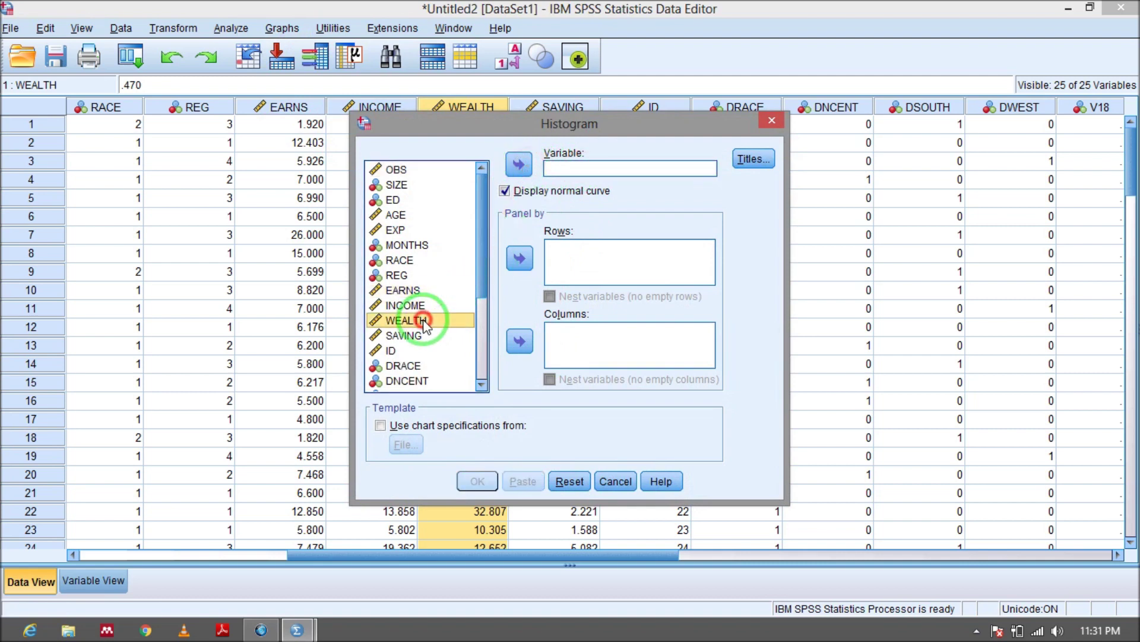
click(518, 165)
click(623, 170)
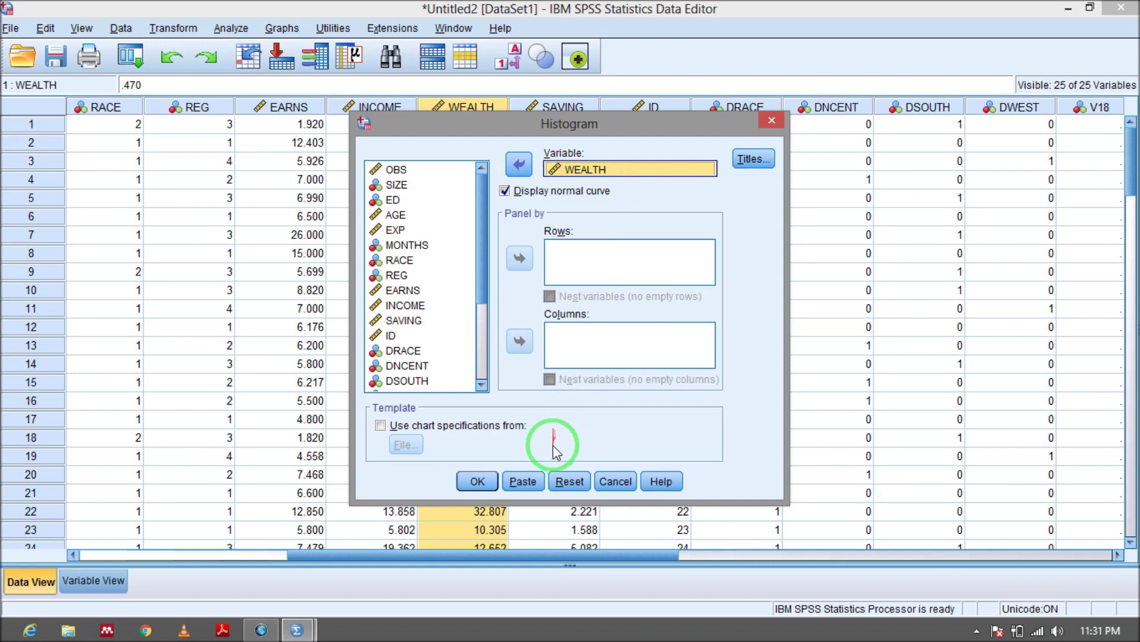
click(475, 481)
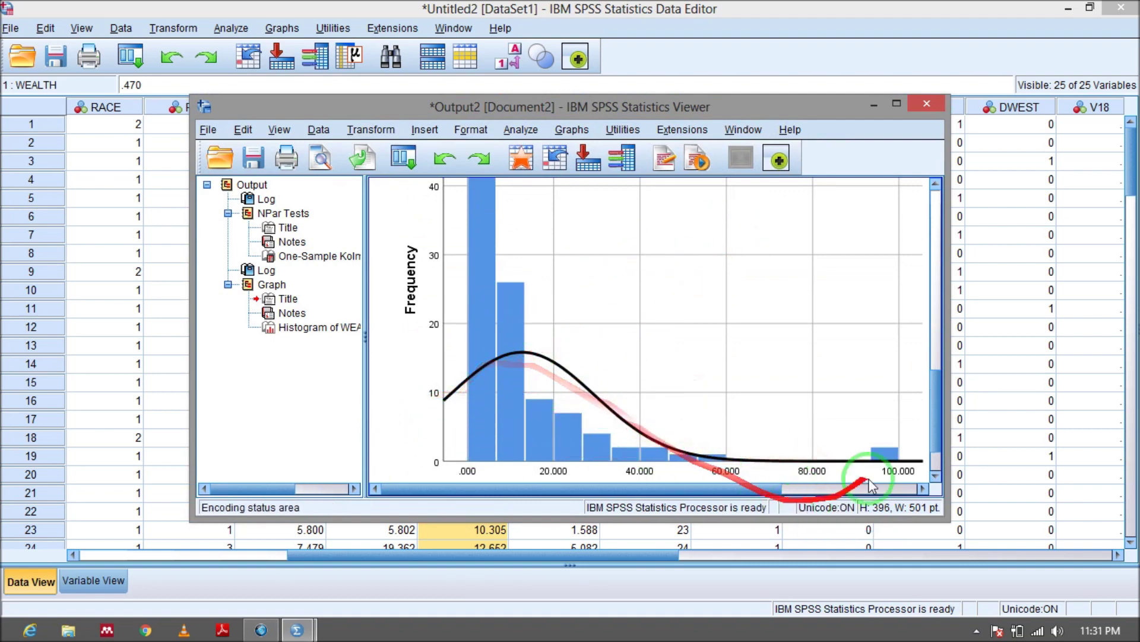
click(872, 104)
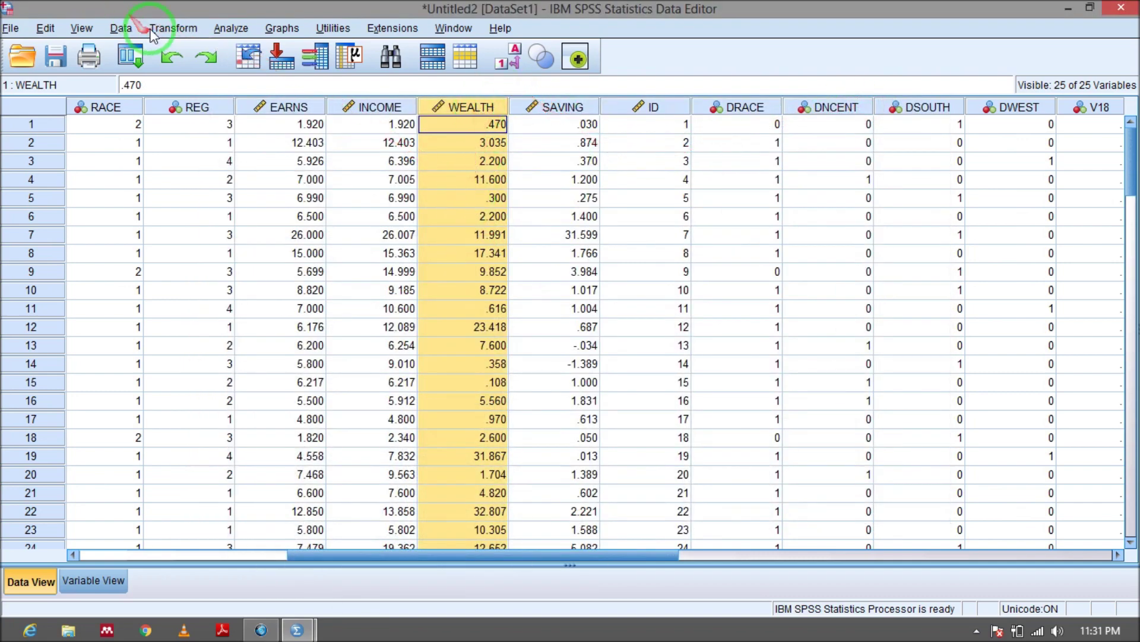
- Open Compute Variable and replace EARNS with WEALTH so the numeric expression reads SQRT(WEALTH)
click(173, 28)
click(280, 58)
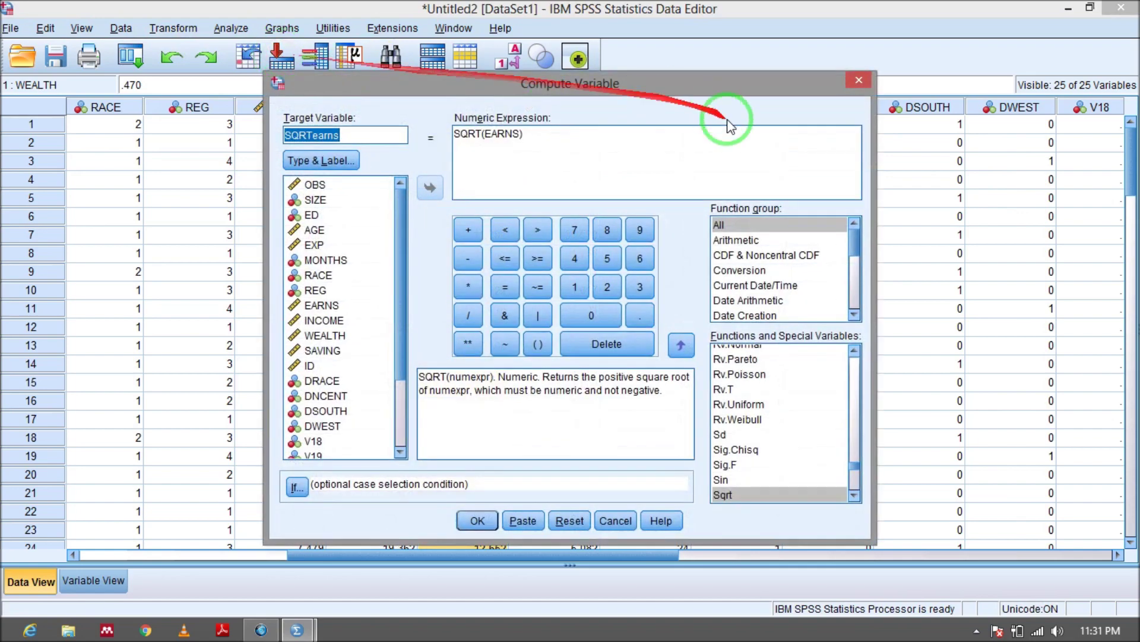
click(497, 136)
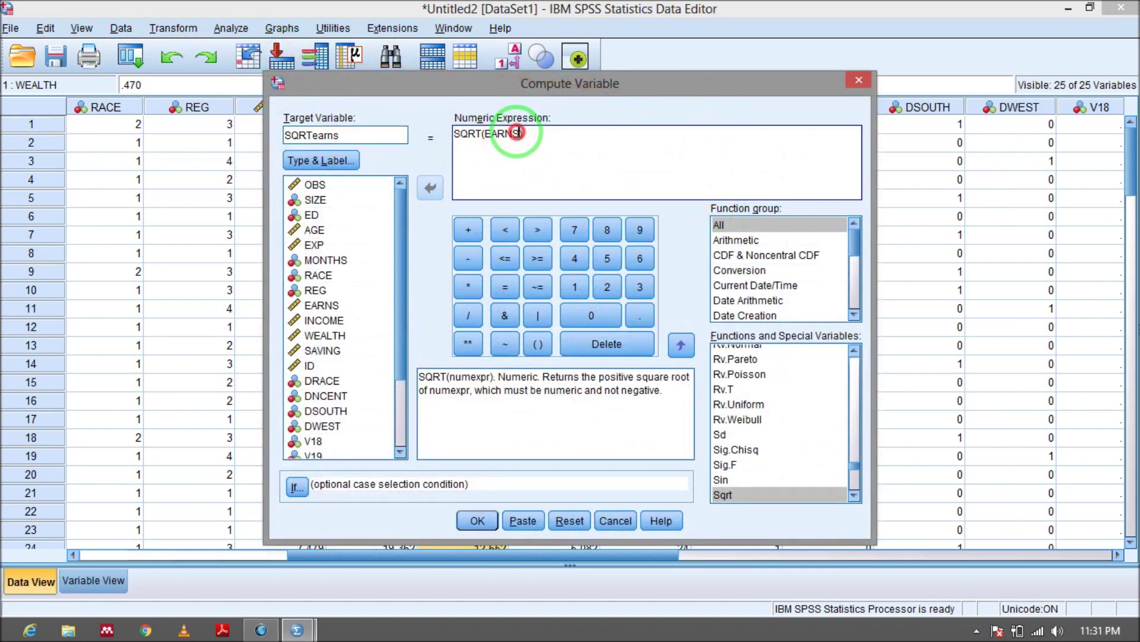
drag(399, 247, 396, 301)
double_click(326, 265)
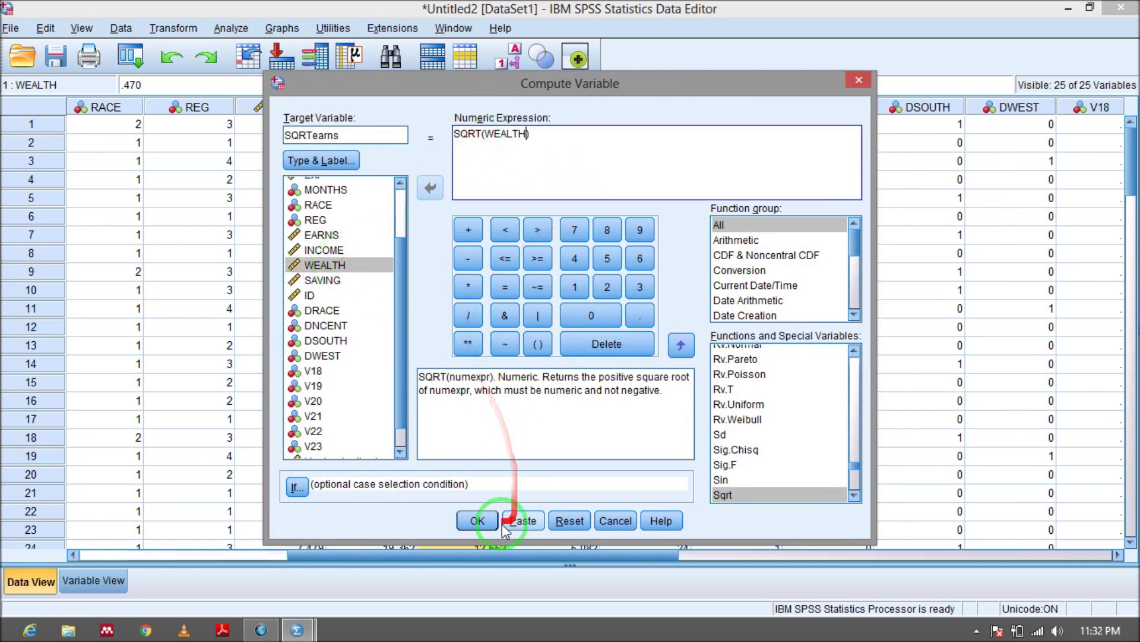
- Decline overwriting the existing variable, name the target variable SQRTwealth, compute it and minimize the output viewer
click(477, 520)
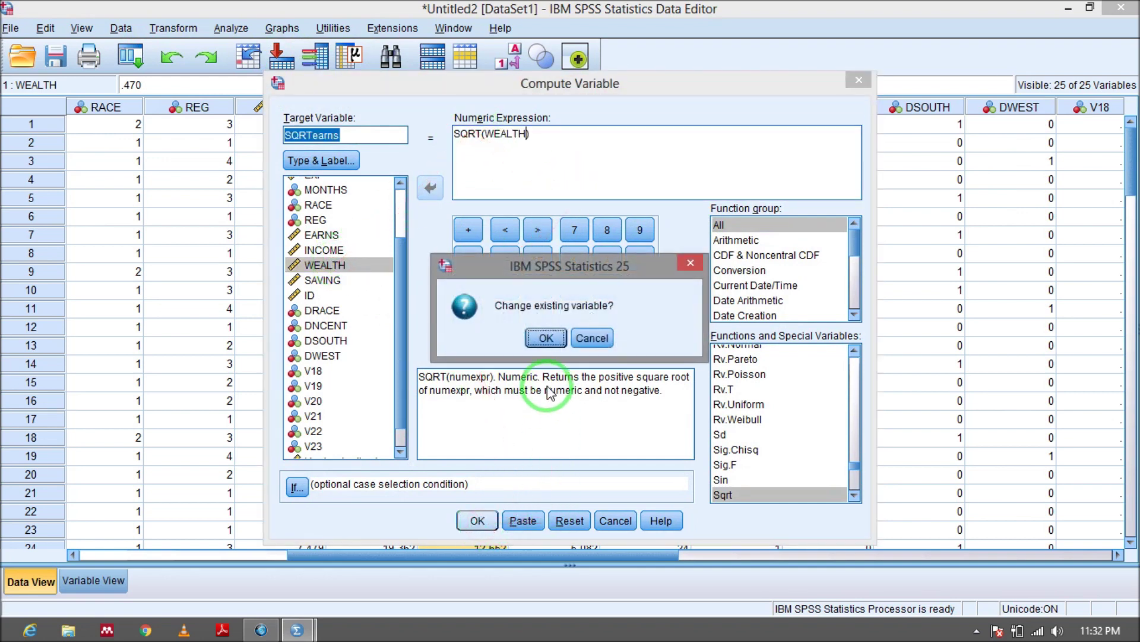
click(592, 337)
click(356, 135)
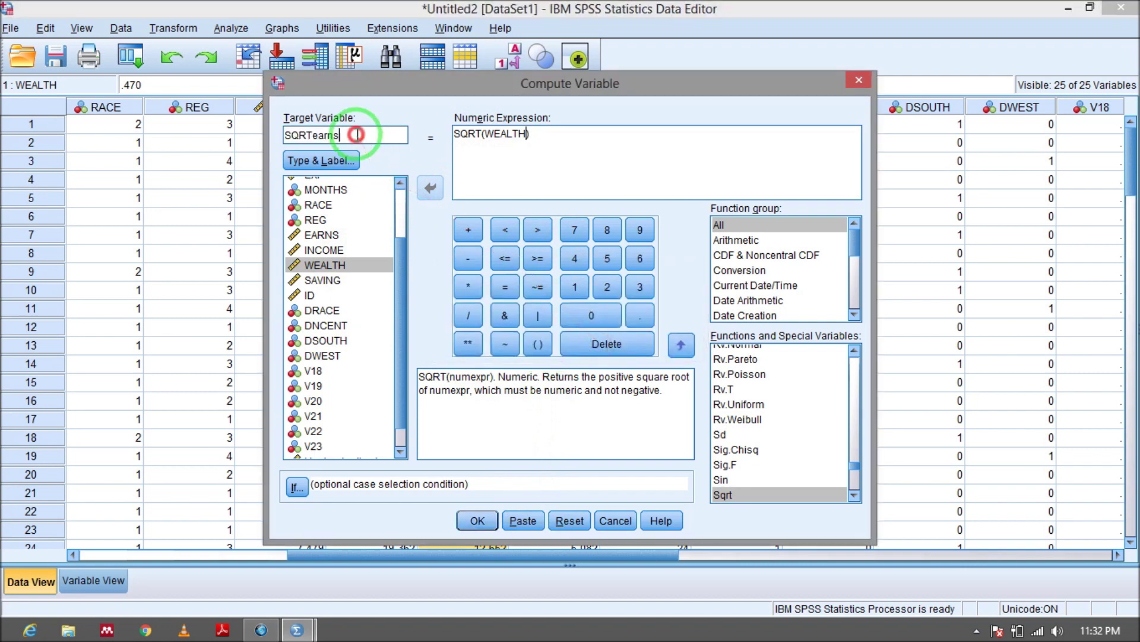
drag(355, 135, 318, 138)
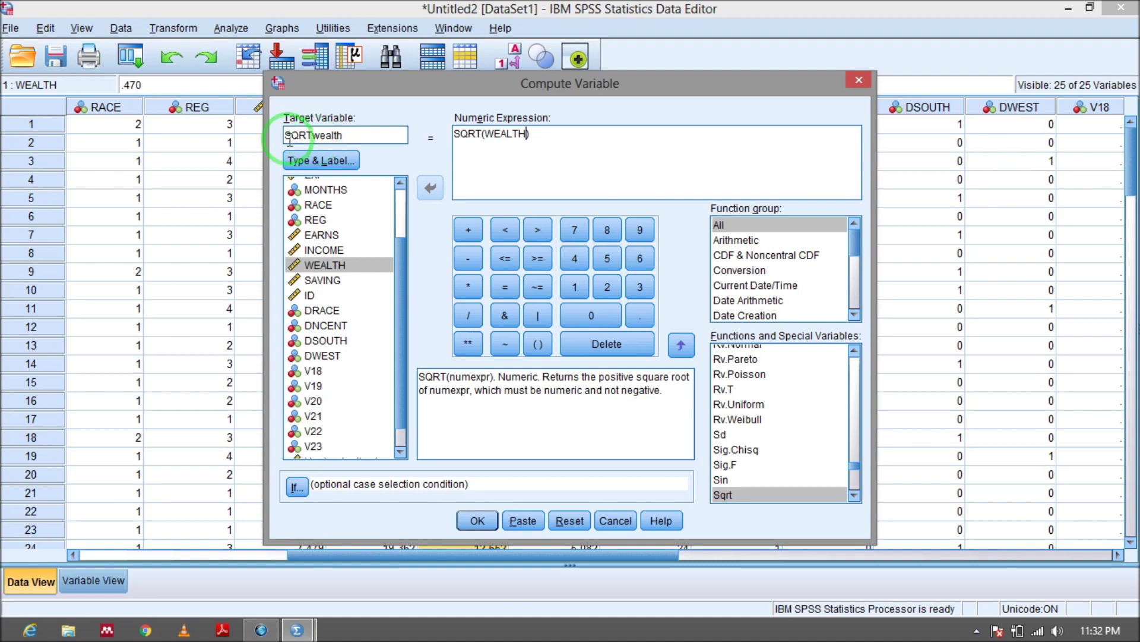
click(488, 524)
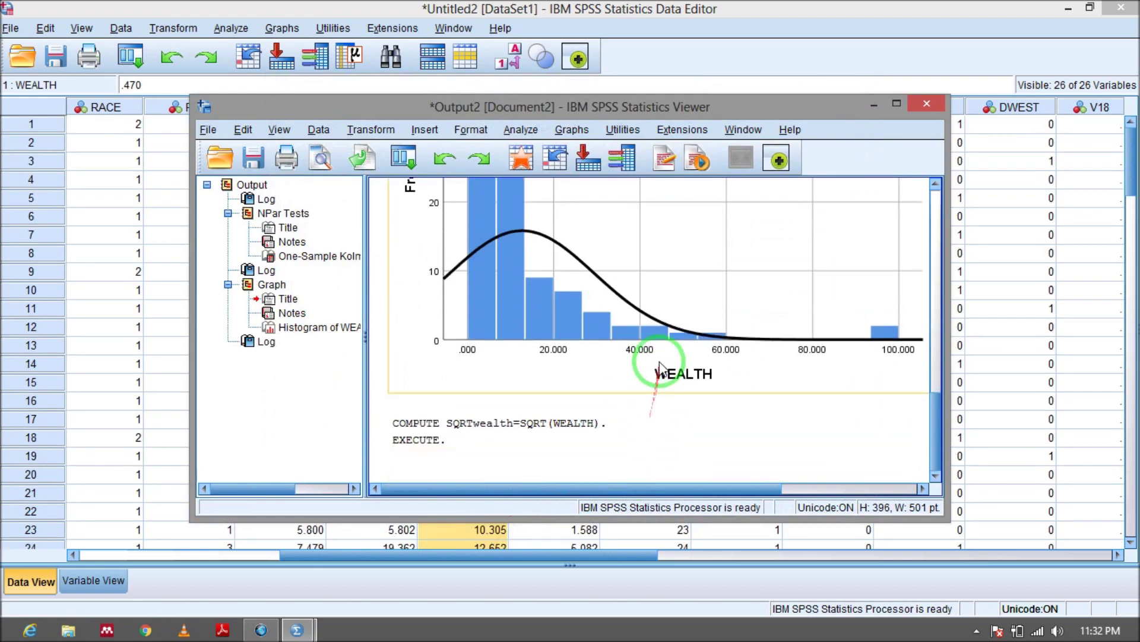
click(874, 104)
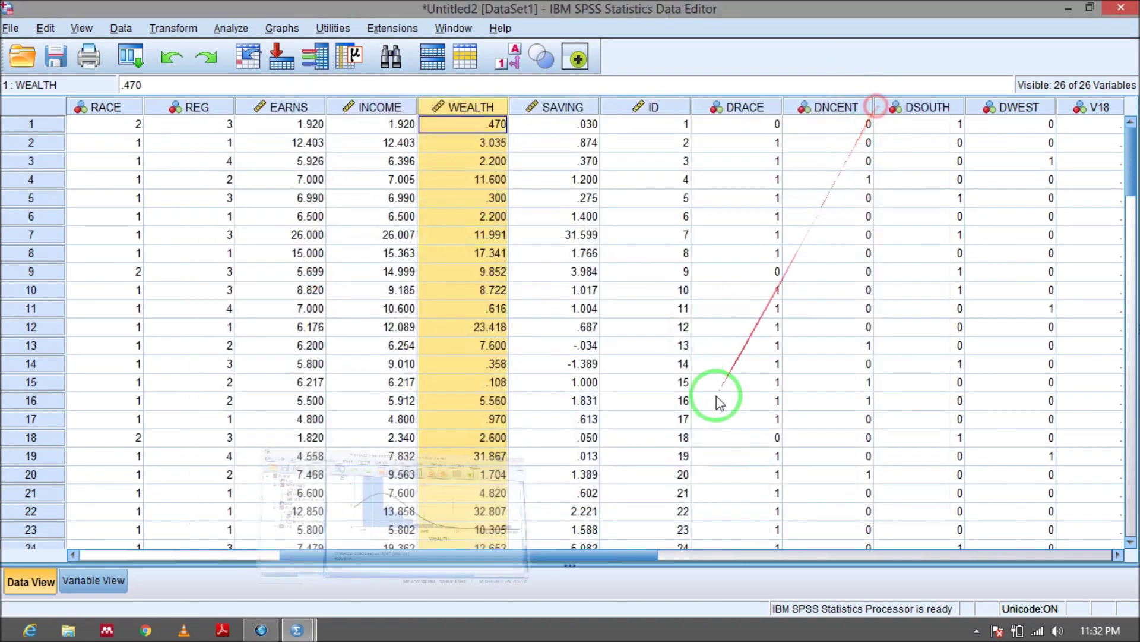
drag(603, 555, 1090, 555)
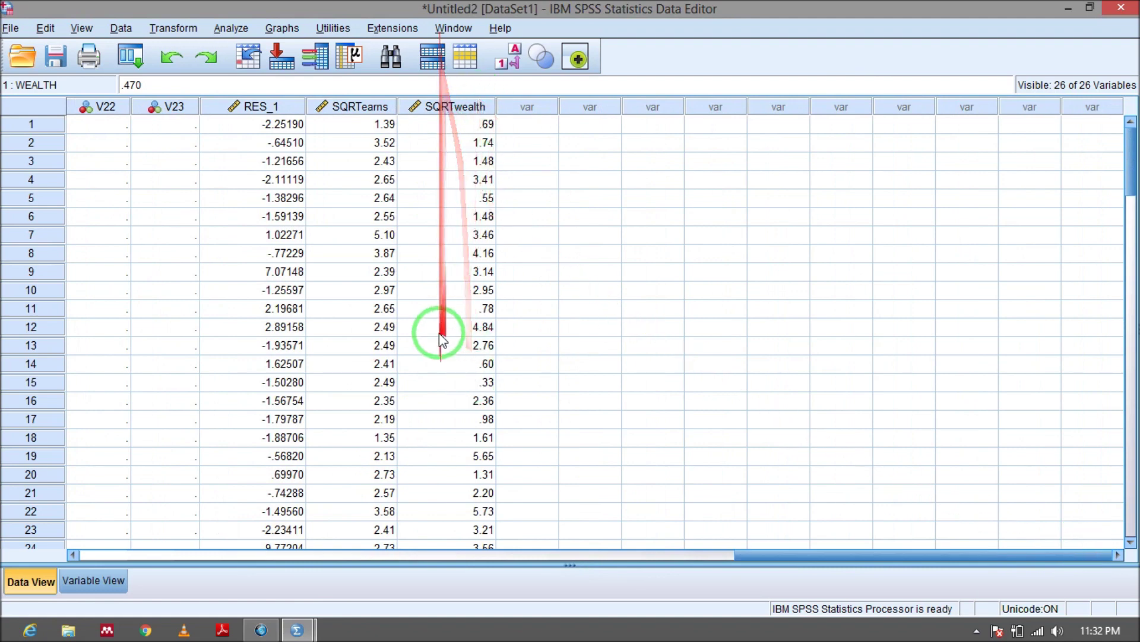
- Replace SQRTearns with SQRTwealth as the test variable and run the legacy one-sample Kolmogorov-Smirnov test against the normal distribution
click(225, 29)
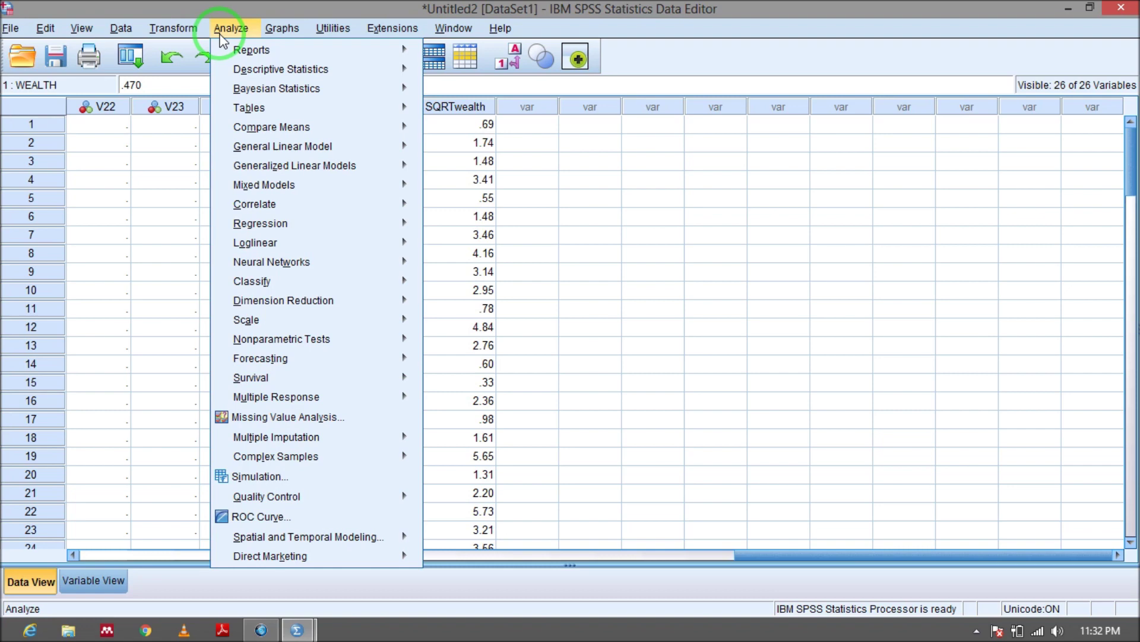
mouse_move(362, 341)
mouse_move(529, 406)
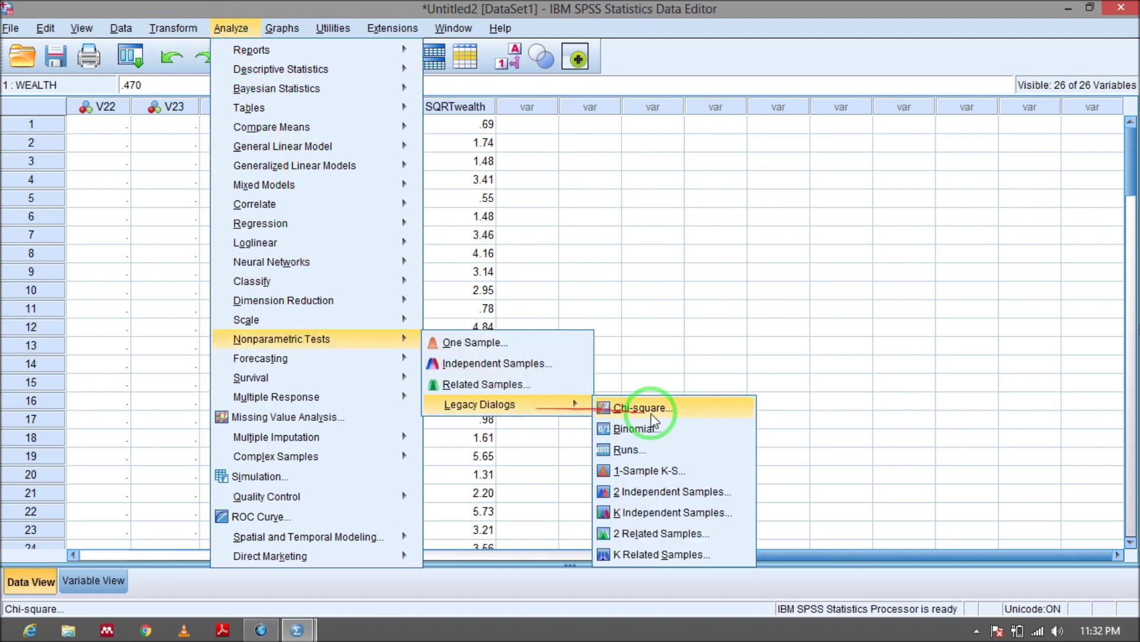
click(654, 471)
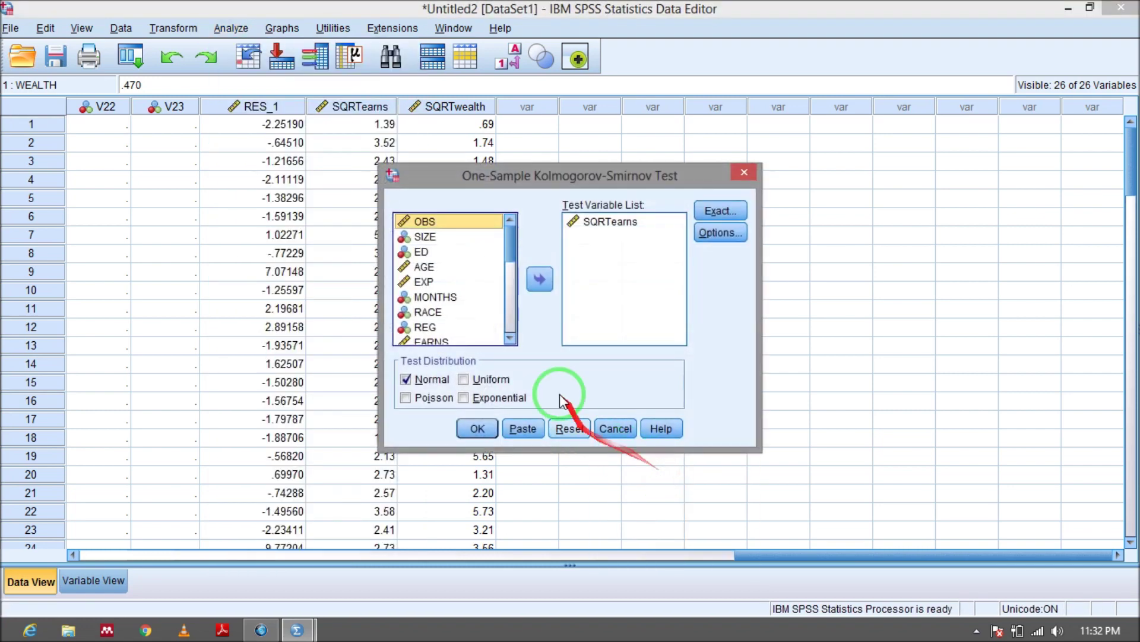
click(597, 223)
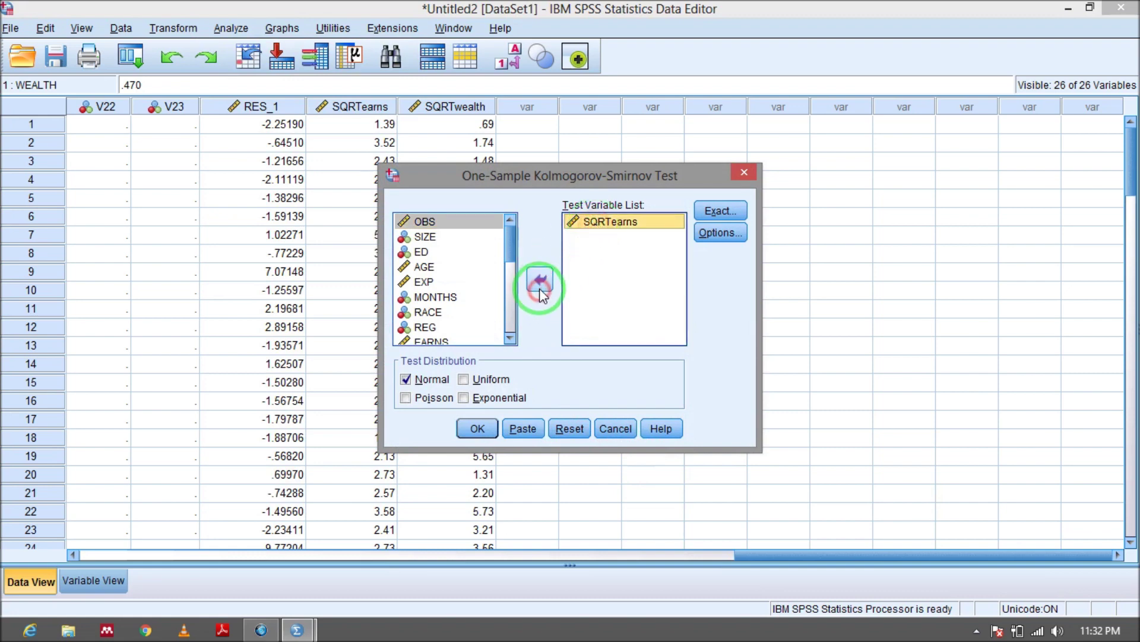
click(540, 290)
drag(510, 318, 498, 345)
click(541, 280)
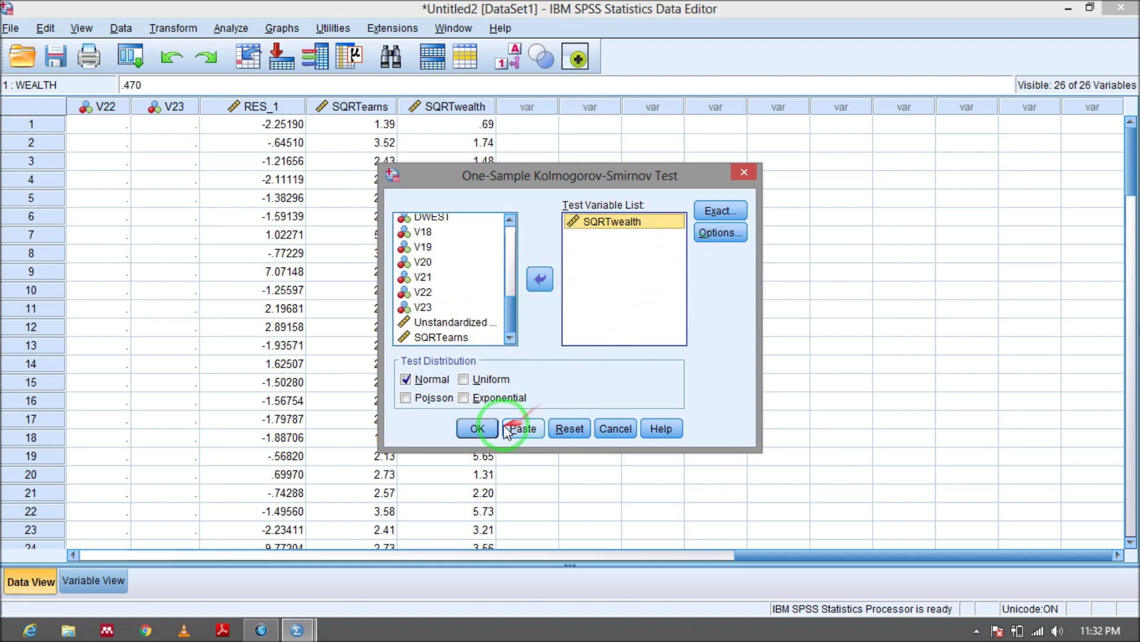
click(477, 429)
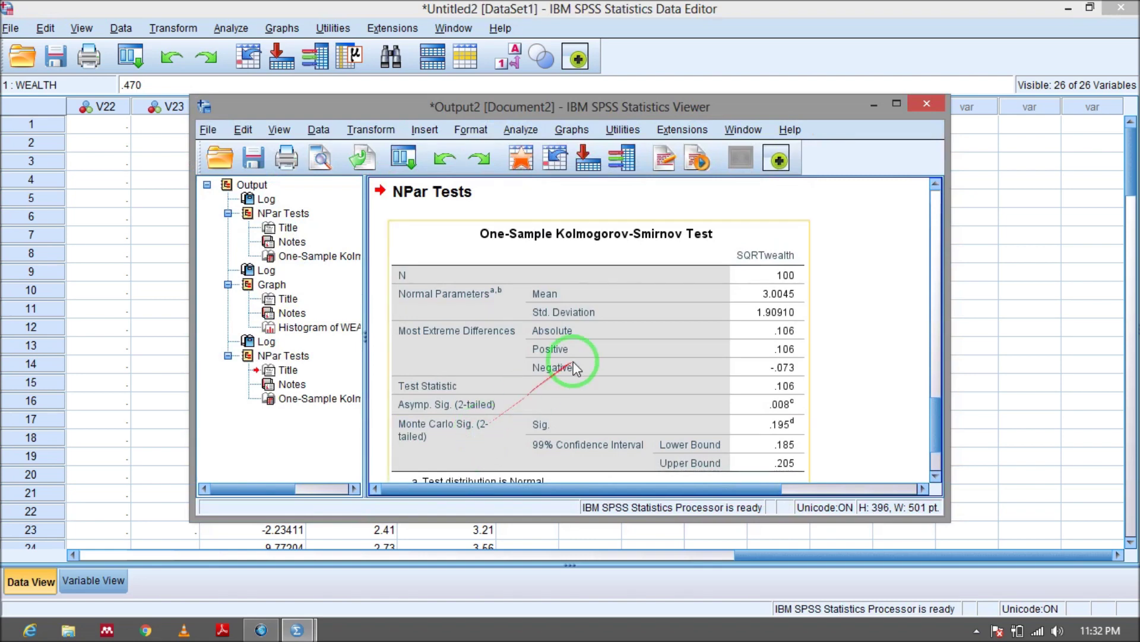
- Examine the asymptotic and Monte Carlo significance values for SQRTwealth, then minimize the output viewer
scroll(575, 367, down, 3)
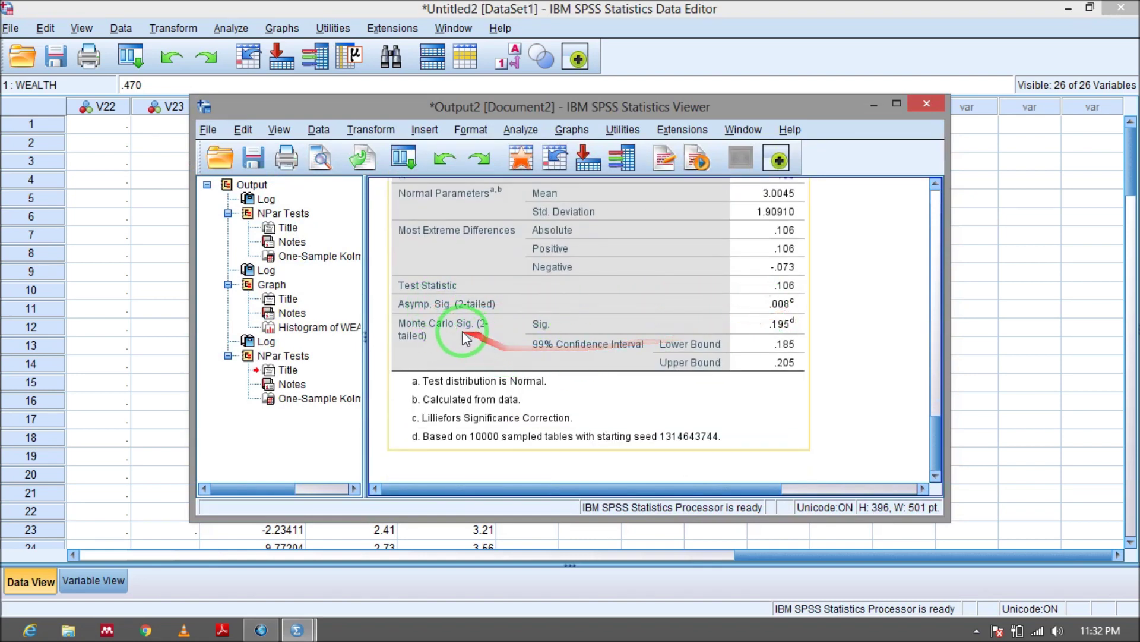
click(791, 332)
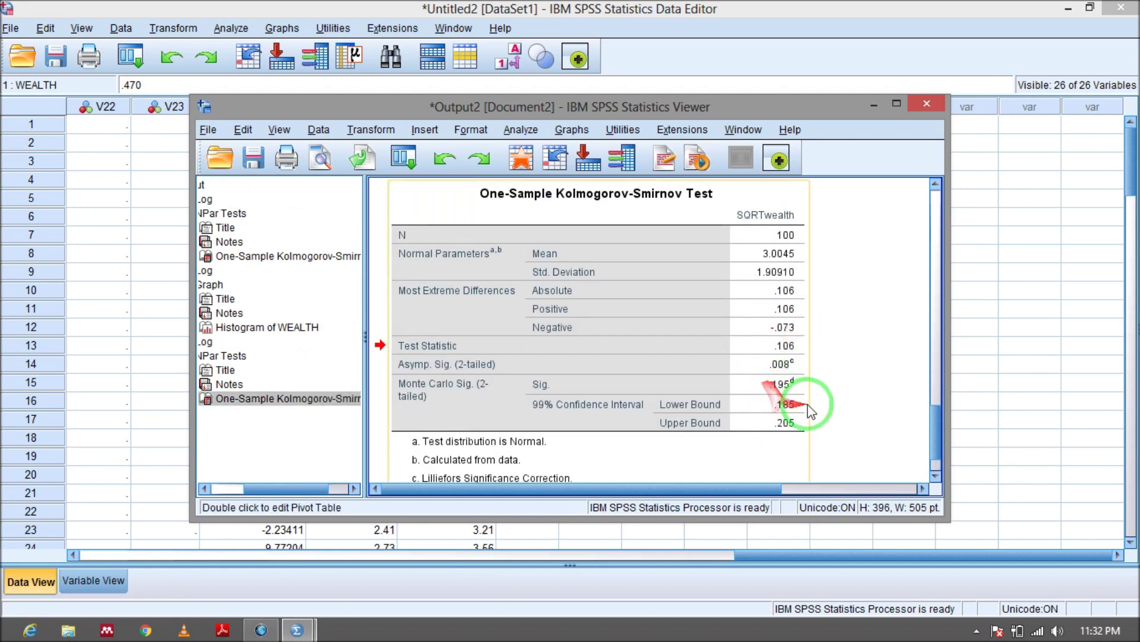
click(871, 107)
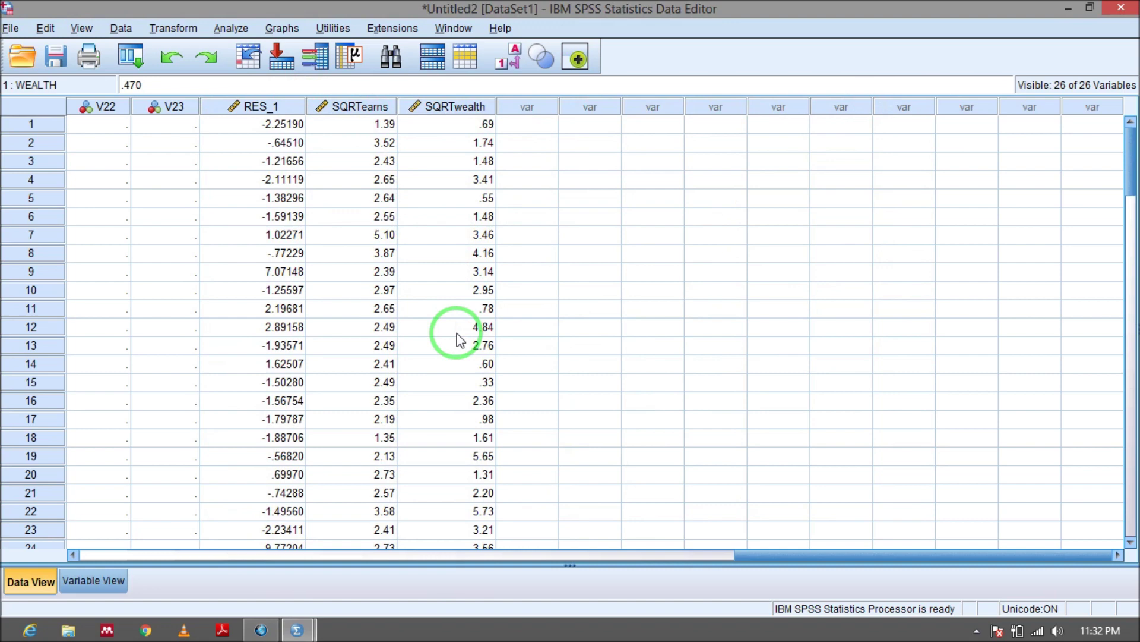
- Highlight the SQRTearns and SQRTwealth columns in turn to review the two transformed variables
click(382, 107)
click(441, 109)
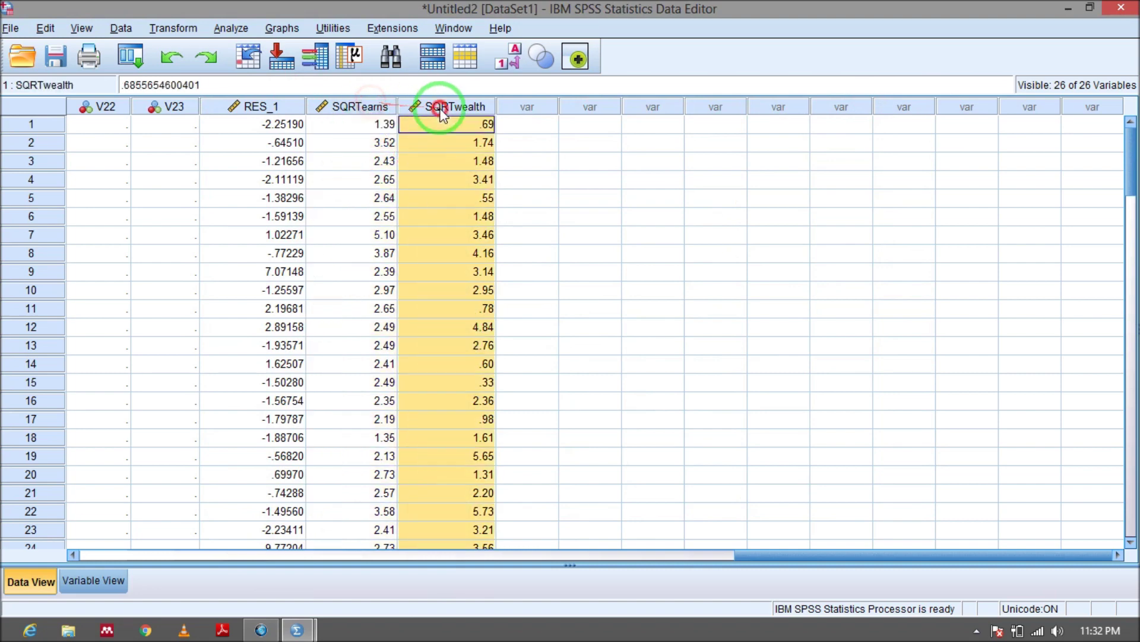
click(382, 108)
click(449, 107)
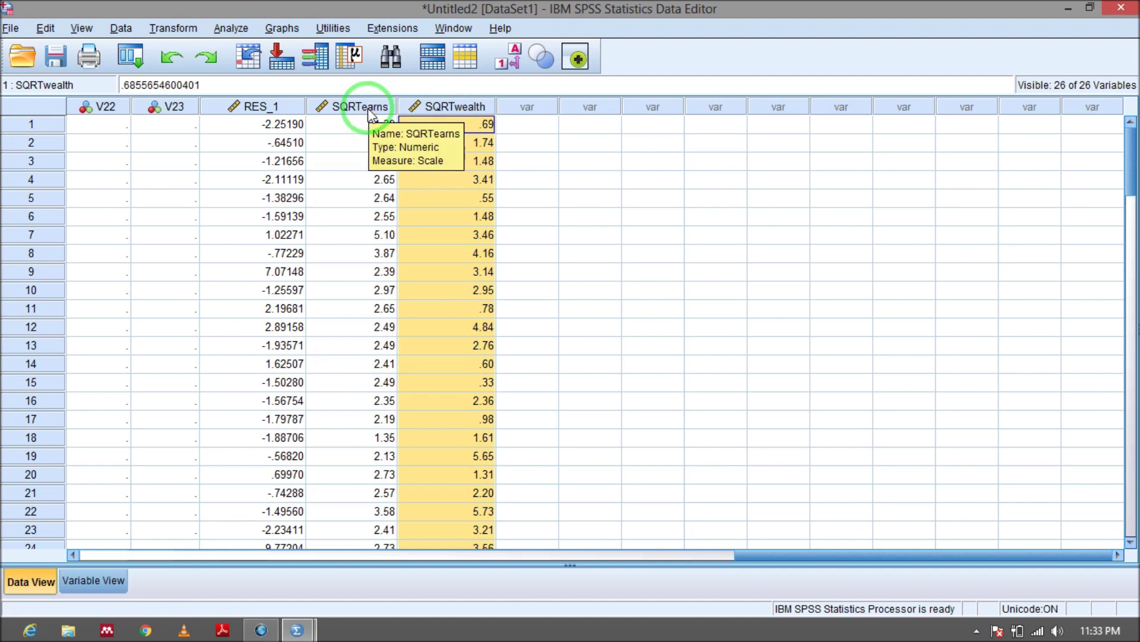
click(355, 110)
click(443, 109)
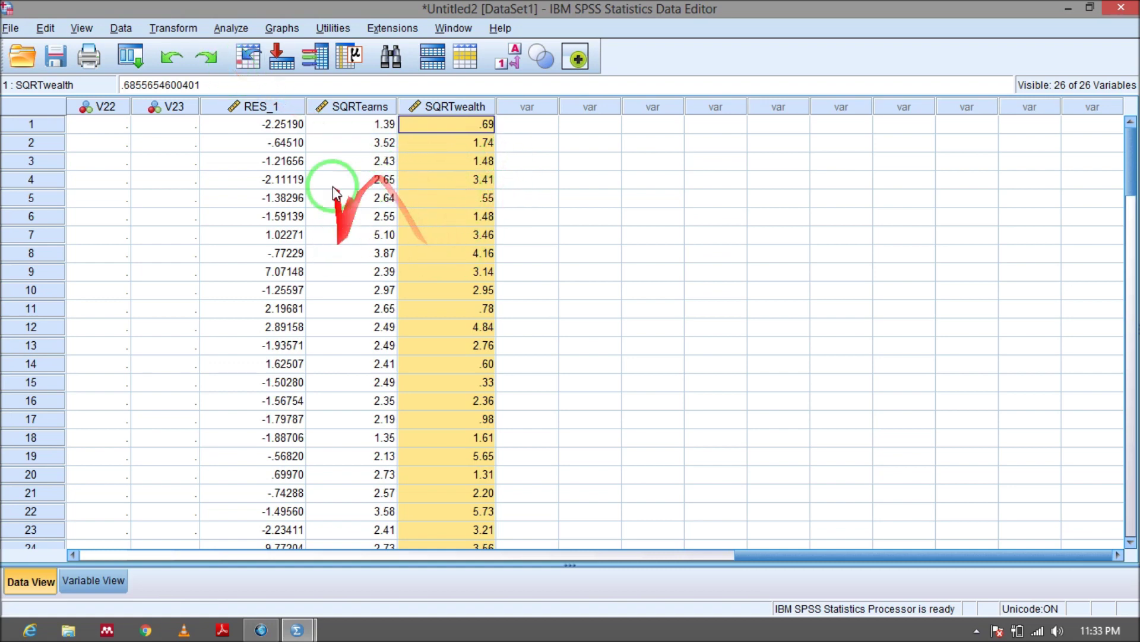
- Open the Linear Regression dialog and remove EARNS and WEALTH from the independent variables
click(228, 28)
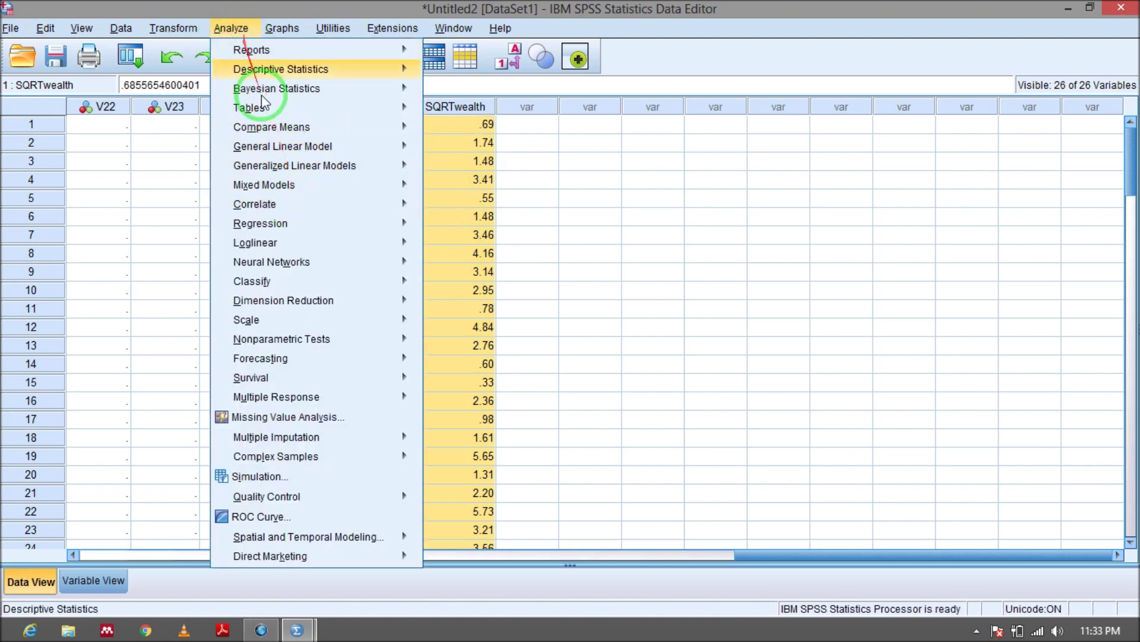
mouse_move(285, 340)
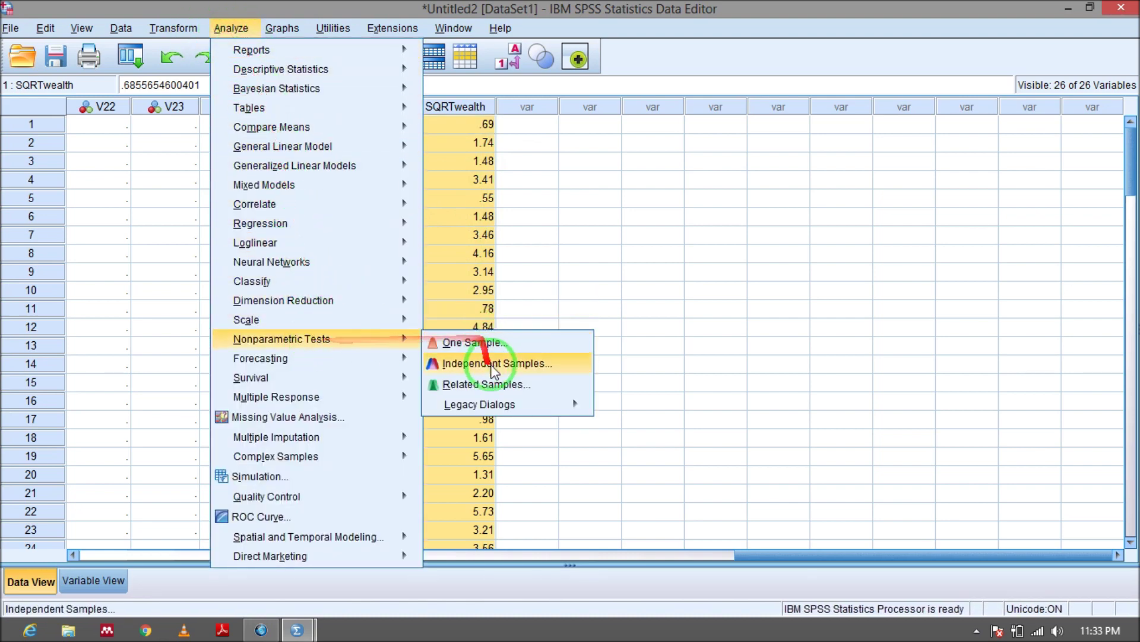
mouse_move(496, 410)
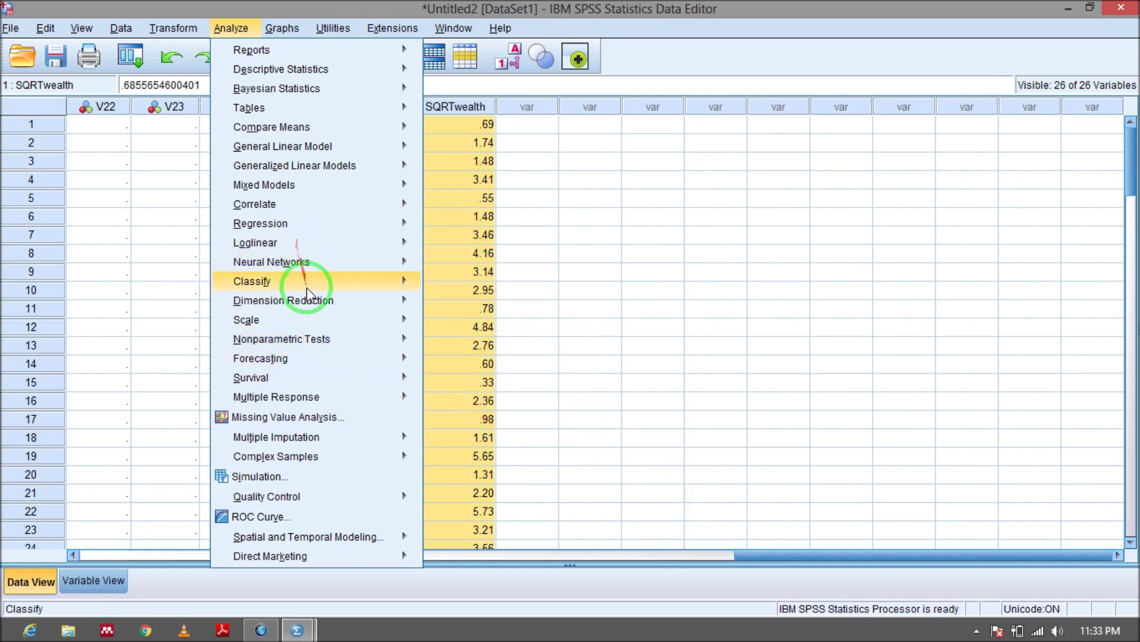
mouse_move(297, 225)
click(456, 248)
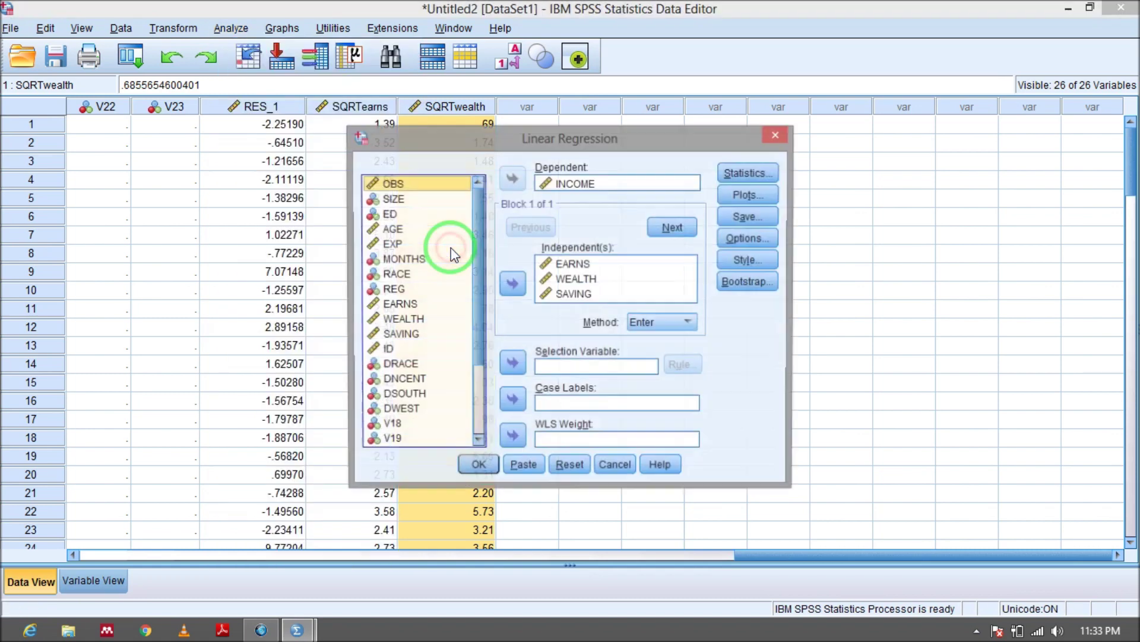
click(569, 265)
click(512, 284)
click(569, 265)
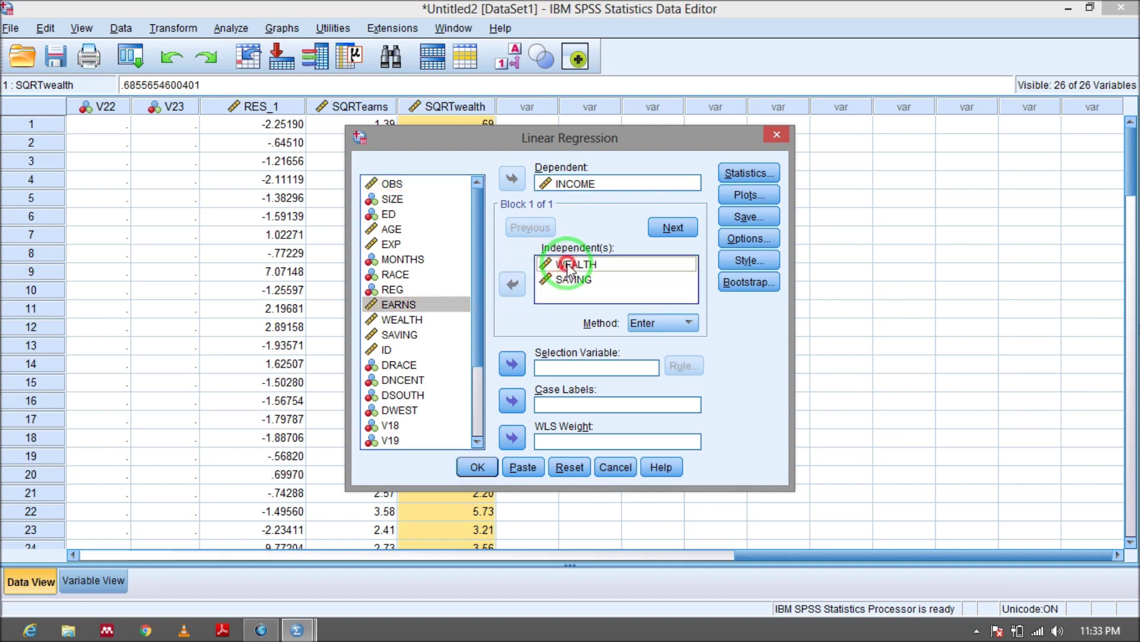
click(512, 284)
- Add SQRTearns and SQRTwealth as independent variables and order them ahead of SAVING
drag(476, 336, 476, 356)
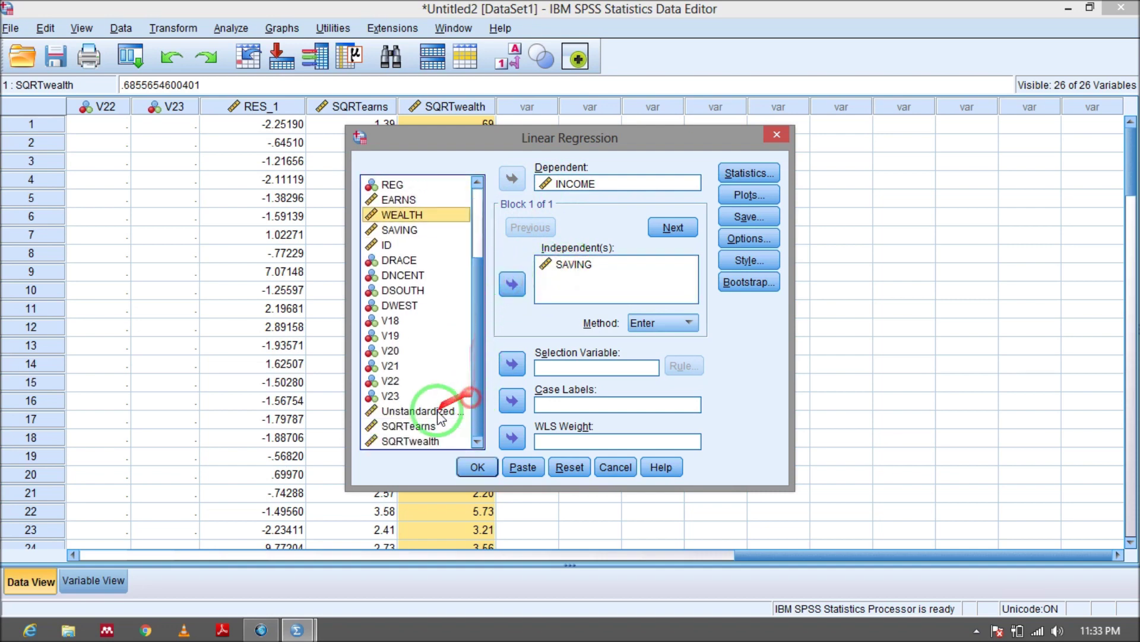
click(408, 426)
click(505, 291)
click(410, 440)
click(517, 282)
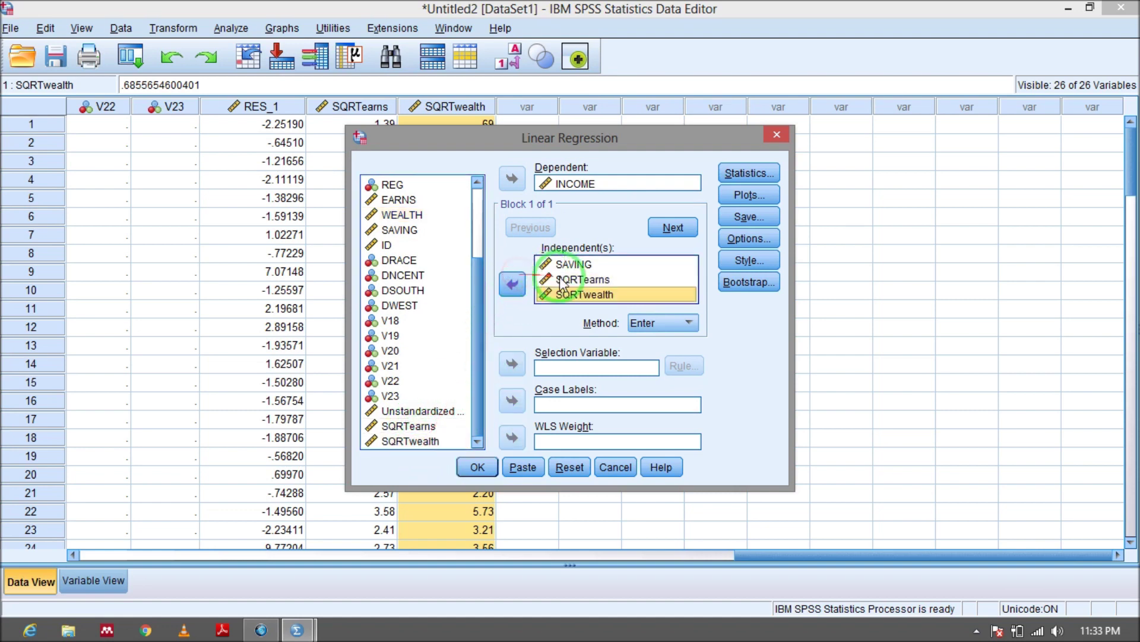
drag(566, 280, 603, 304)
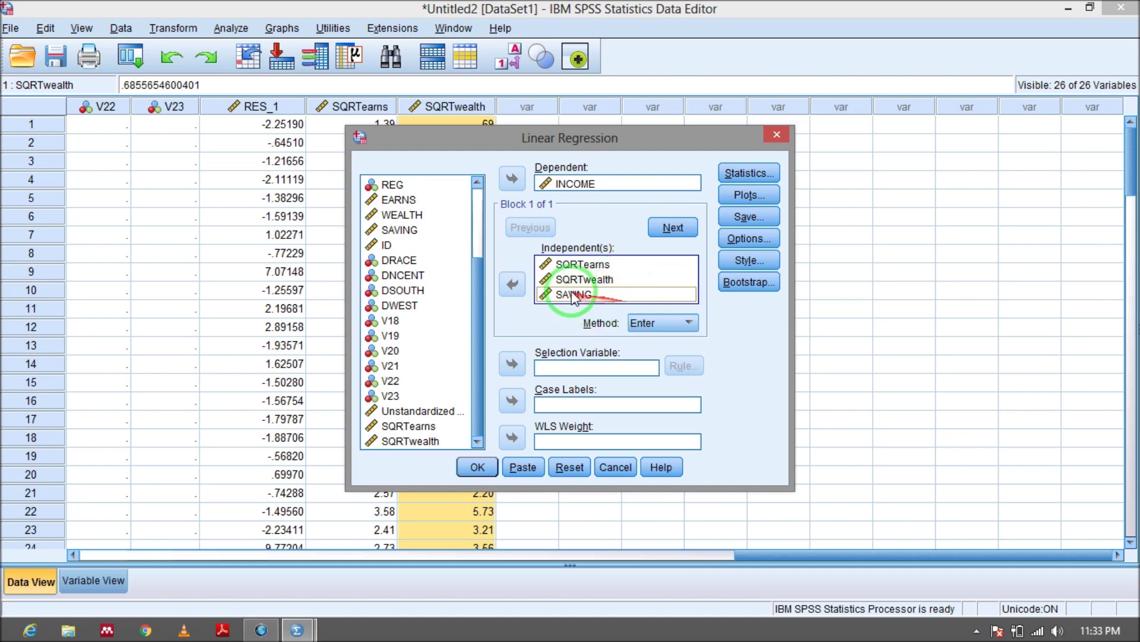
- Keep unstandardized residuals set to be saved, run the linear regression, minimize the output viewer and select the newly saved residuals column
click(738, 176)
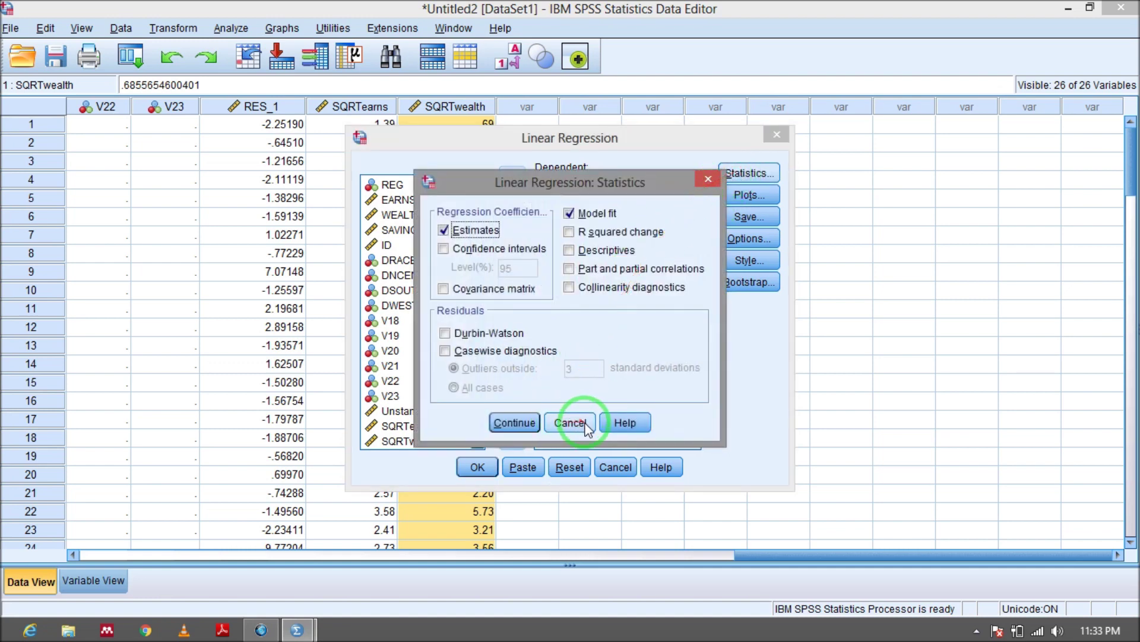
click(586, 424)
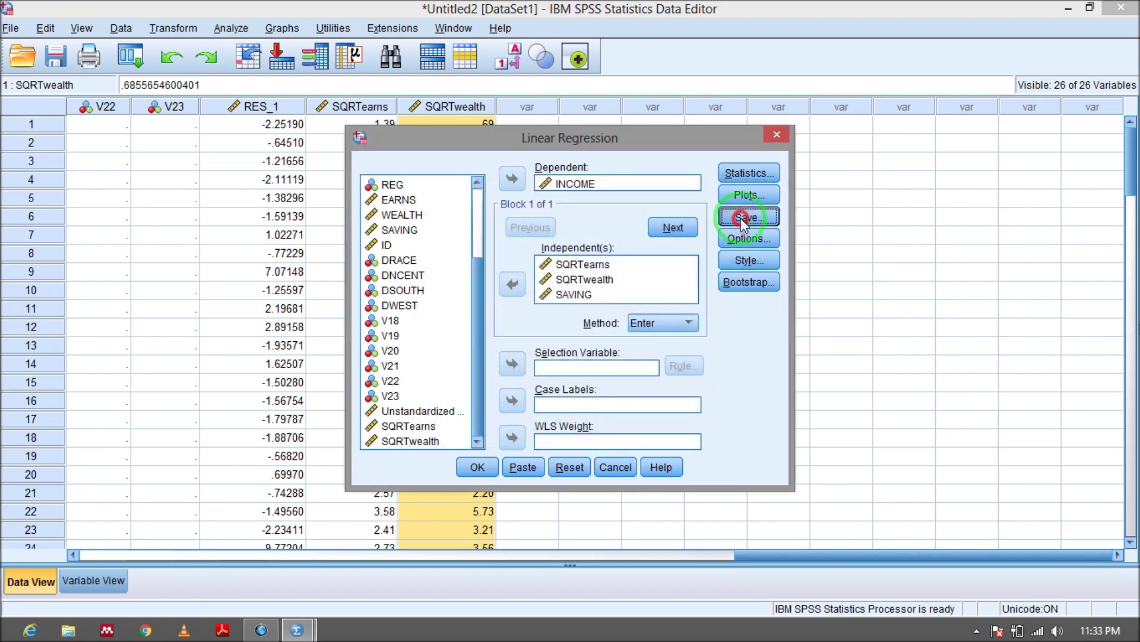
click(749, 217)
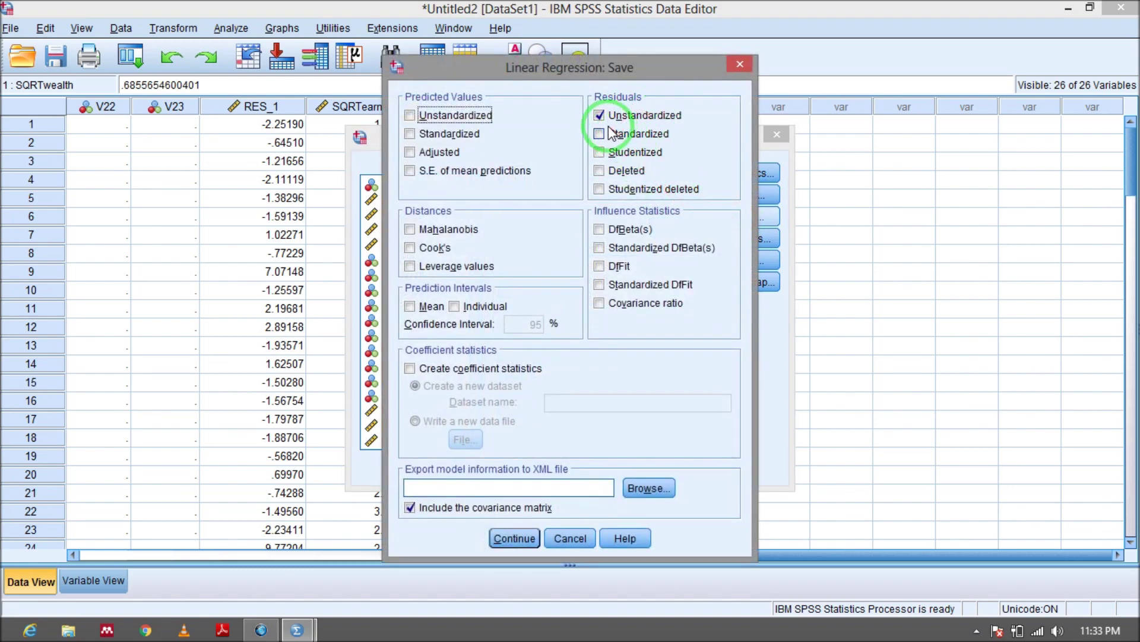
click(512, 538)
click(479, 468)
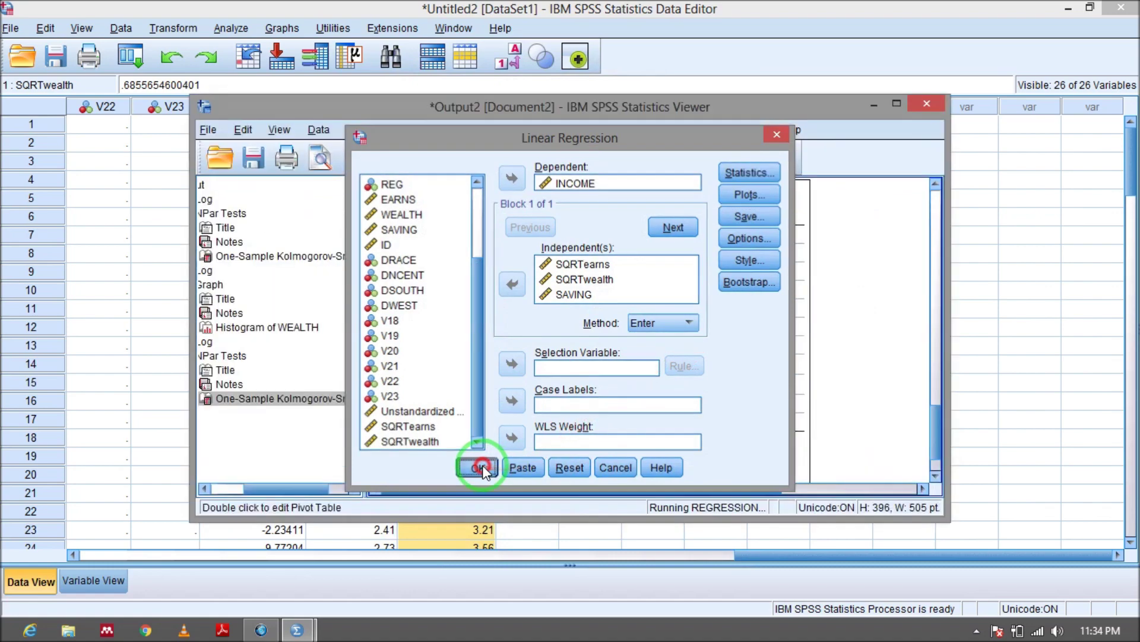
click(873, 103)
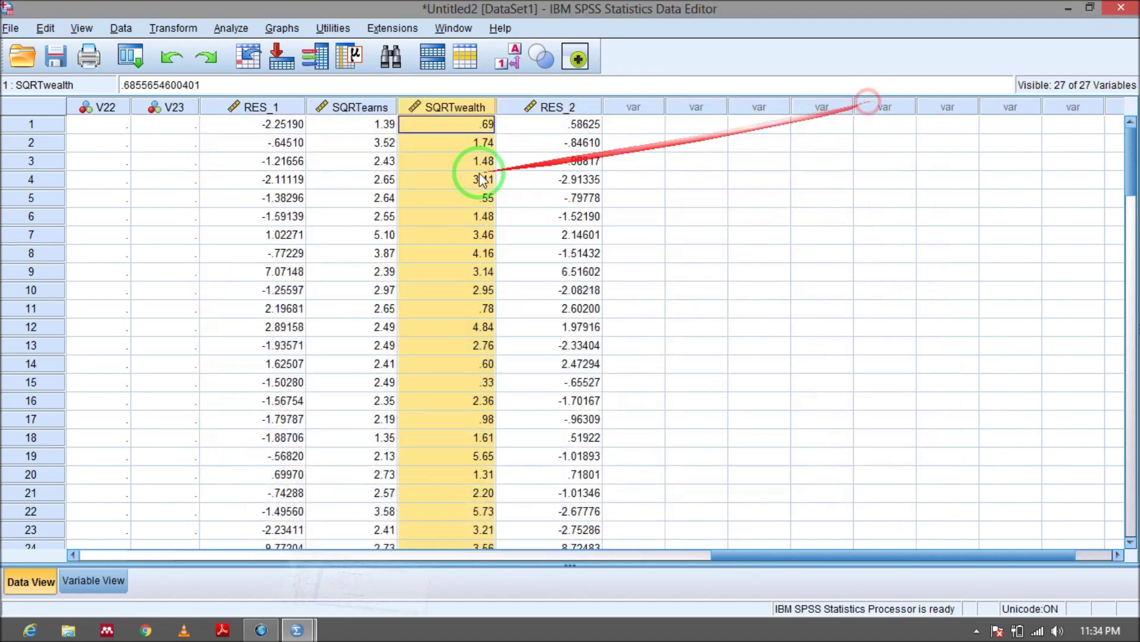
click(553, 107)
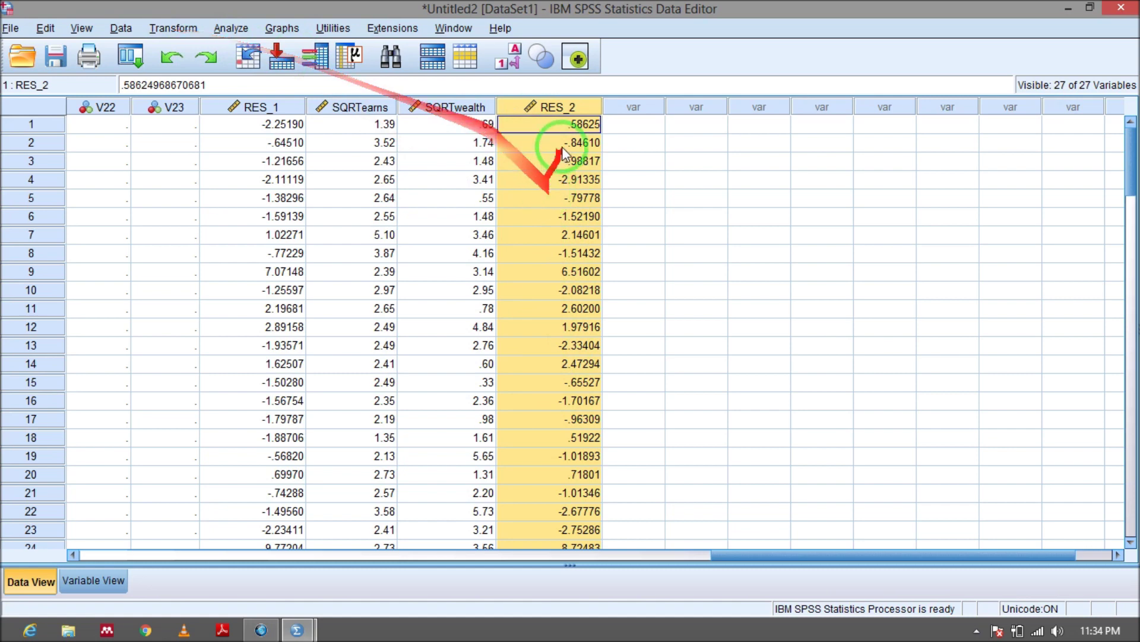
- Set up a one-sample Kolmogorov-Smirnov test with the newly saved unstandardized residuals as the test variable, replacing SQRTwealth
click(243, 107)
click(533, 109)
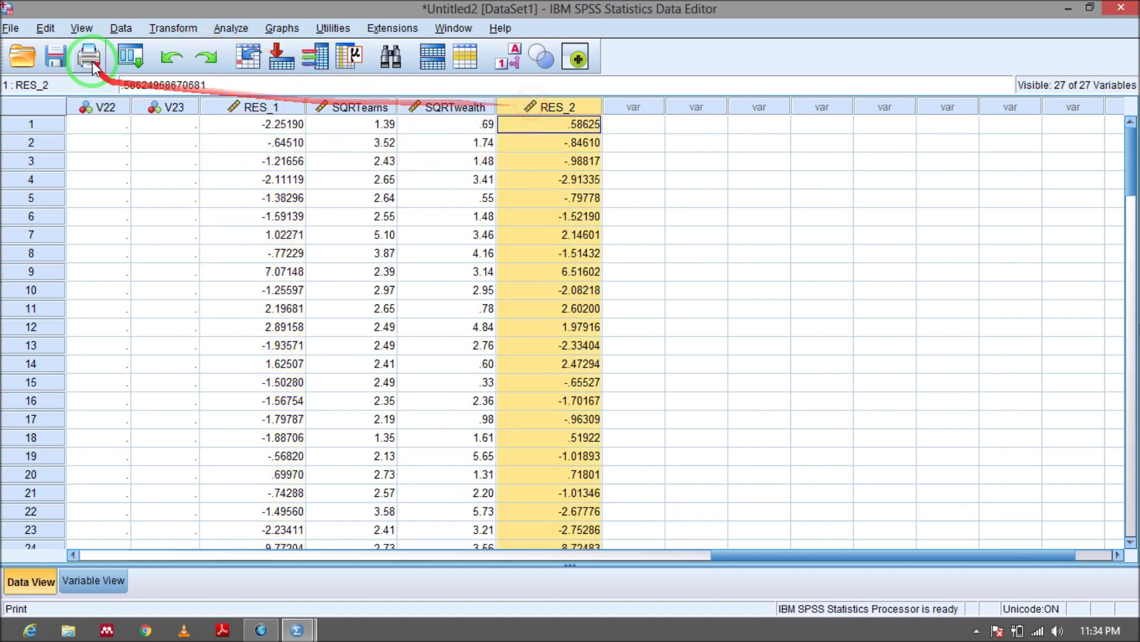
click(187, 29)
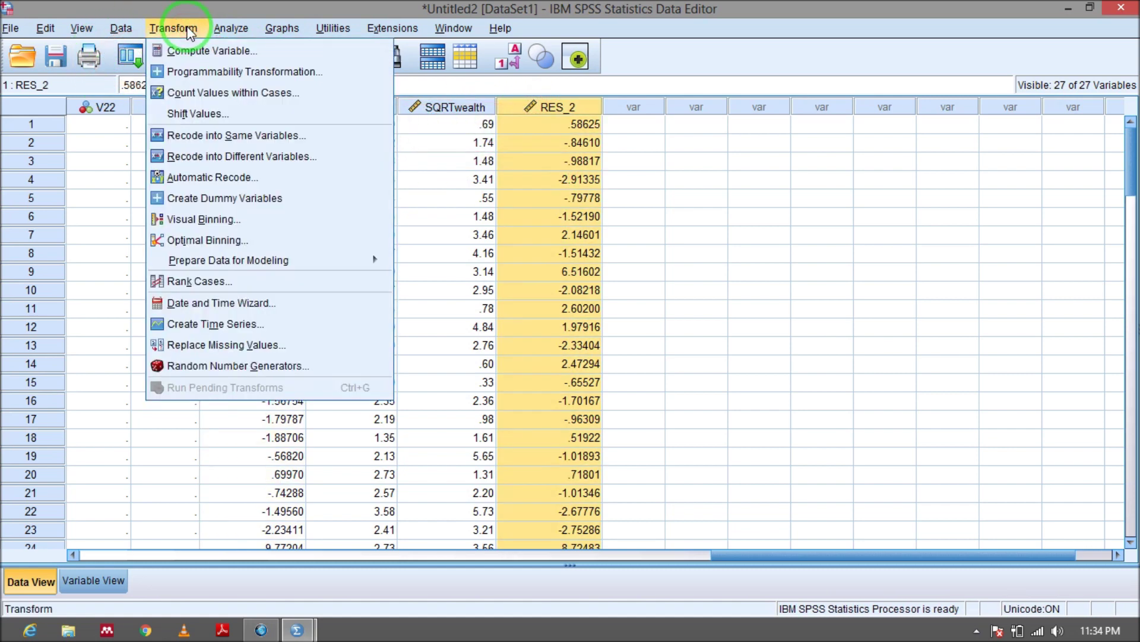
mouse_move(231, 28)
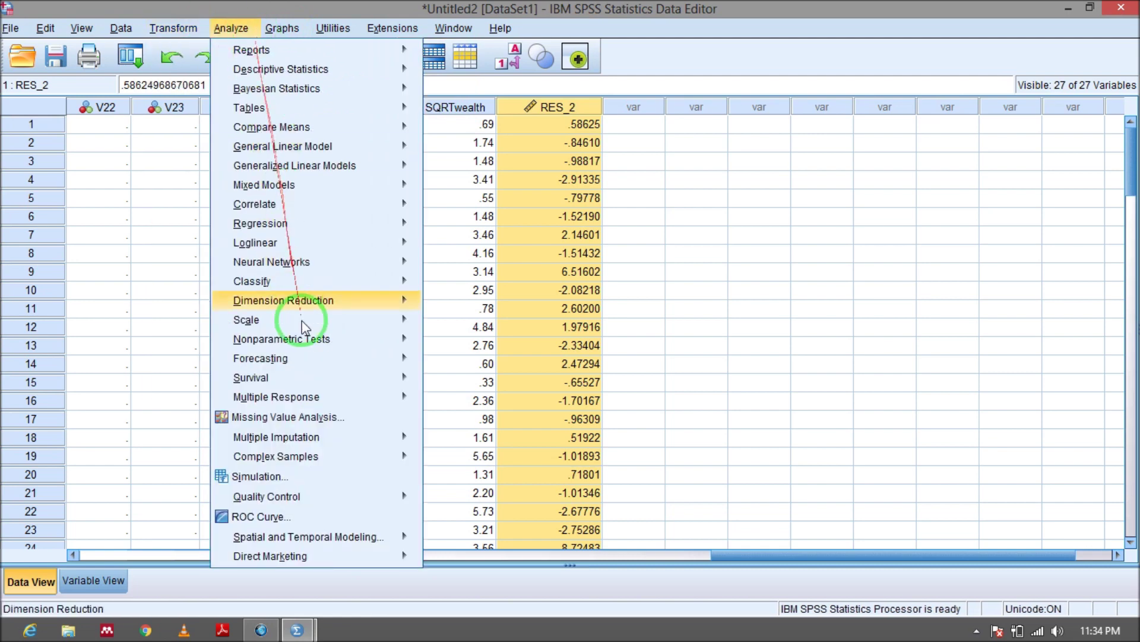
mouse_move(308, 344)
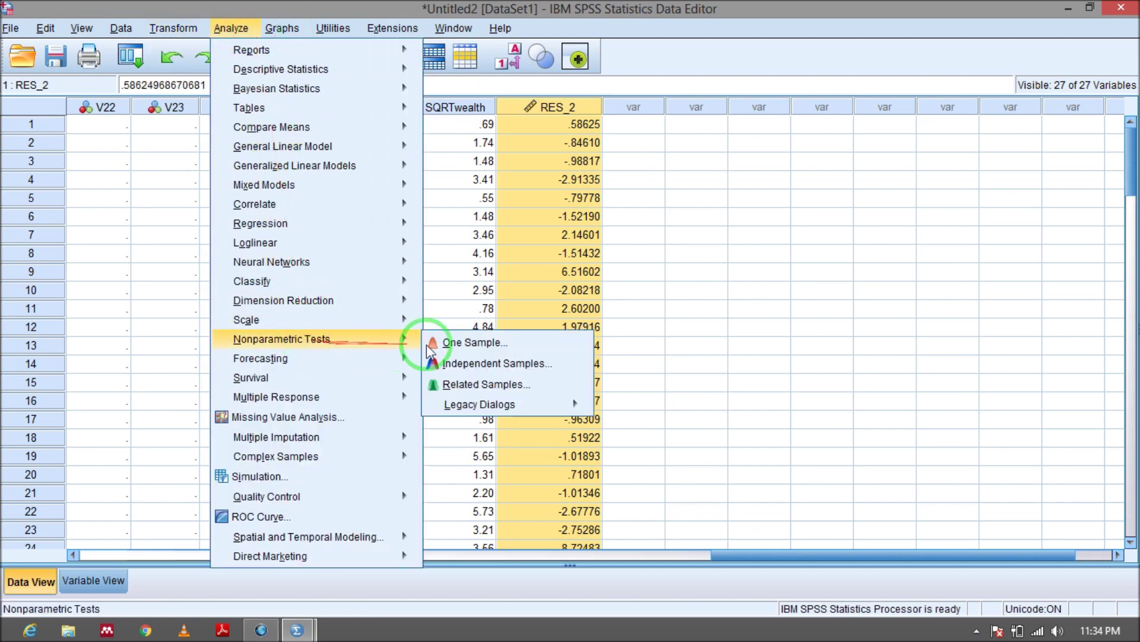
mouse_move(586, 406)
click(638, 469)
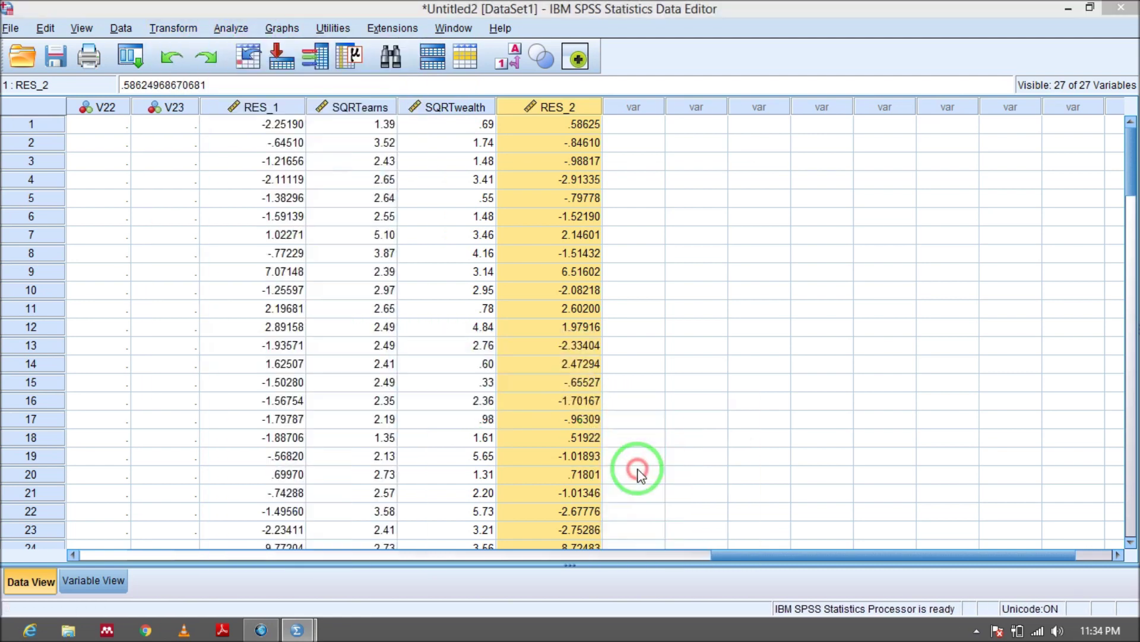
click(601, 237)
click(537, 283)
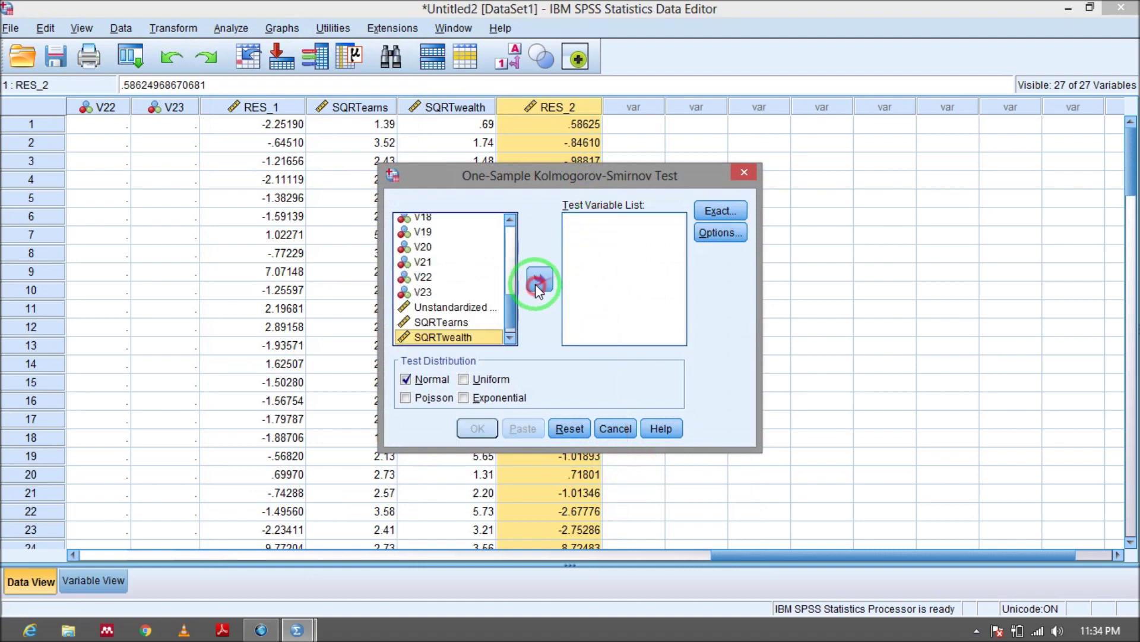
click(510, 336)
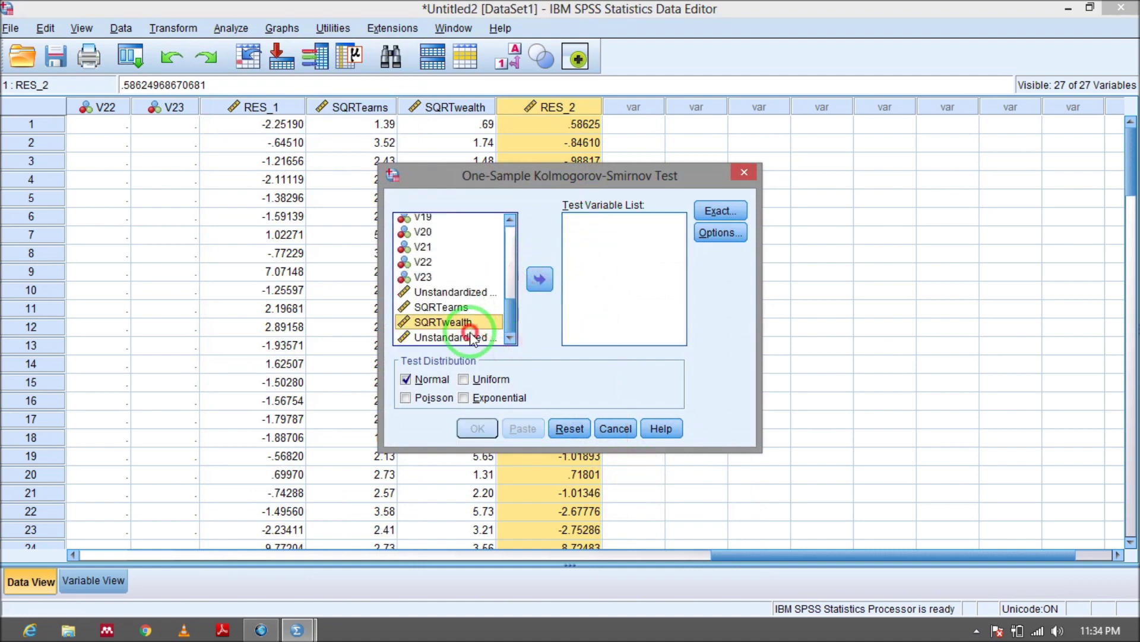
click(470, 337)
click(540, 278)
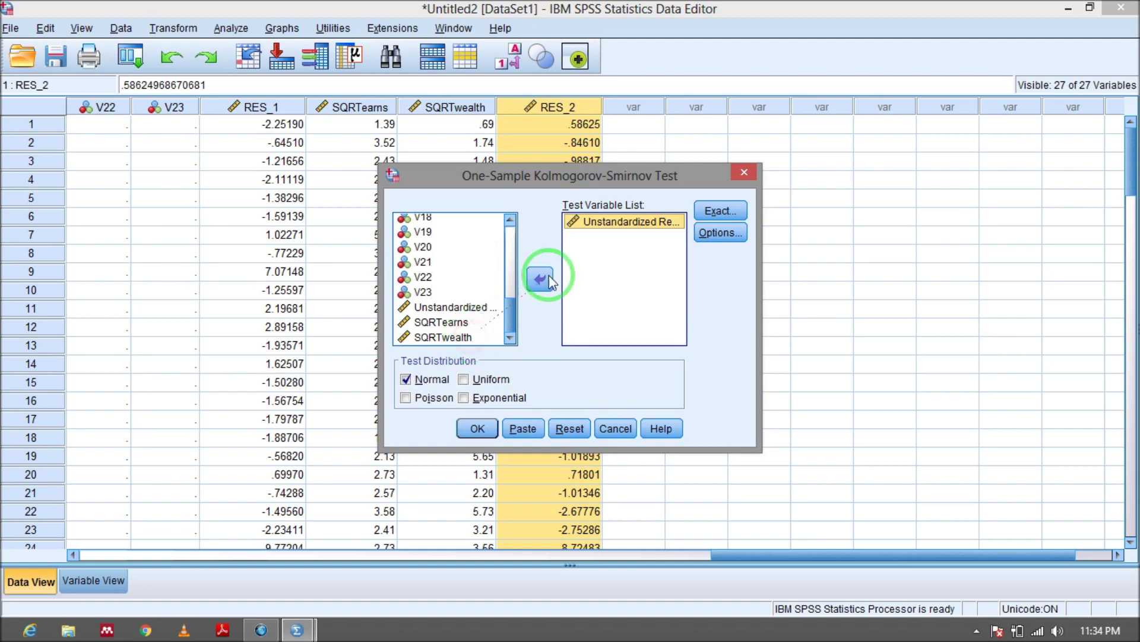
- Run the normality test with Monte Carlo at 99% confidence and 10000 samples, and check the significance values in the output table
click(721, 211)
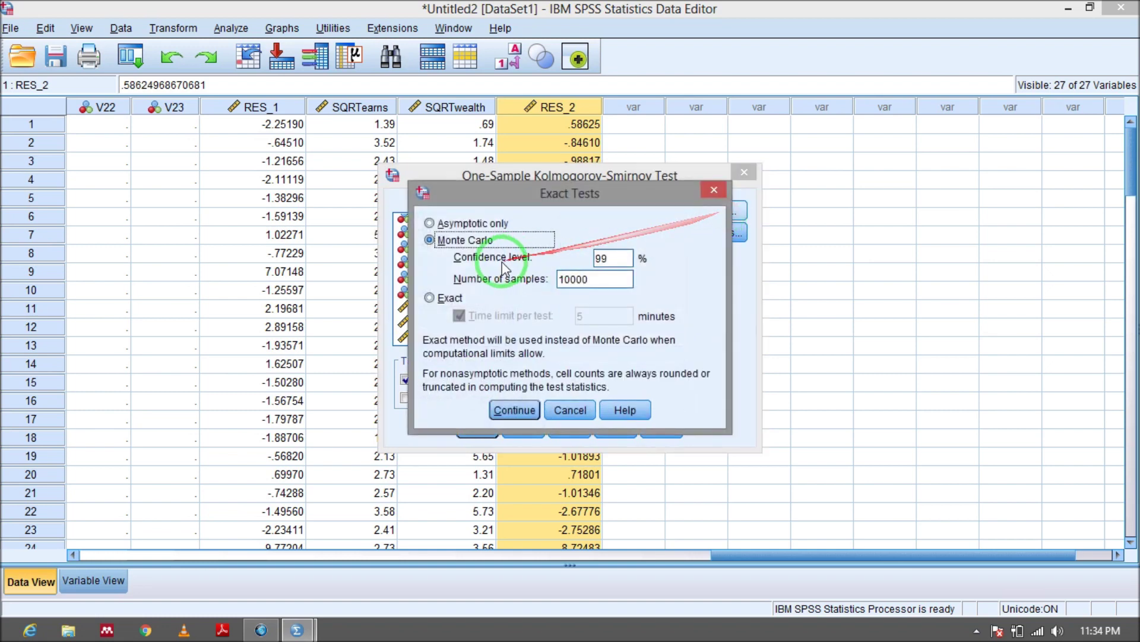
click(515, 409)
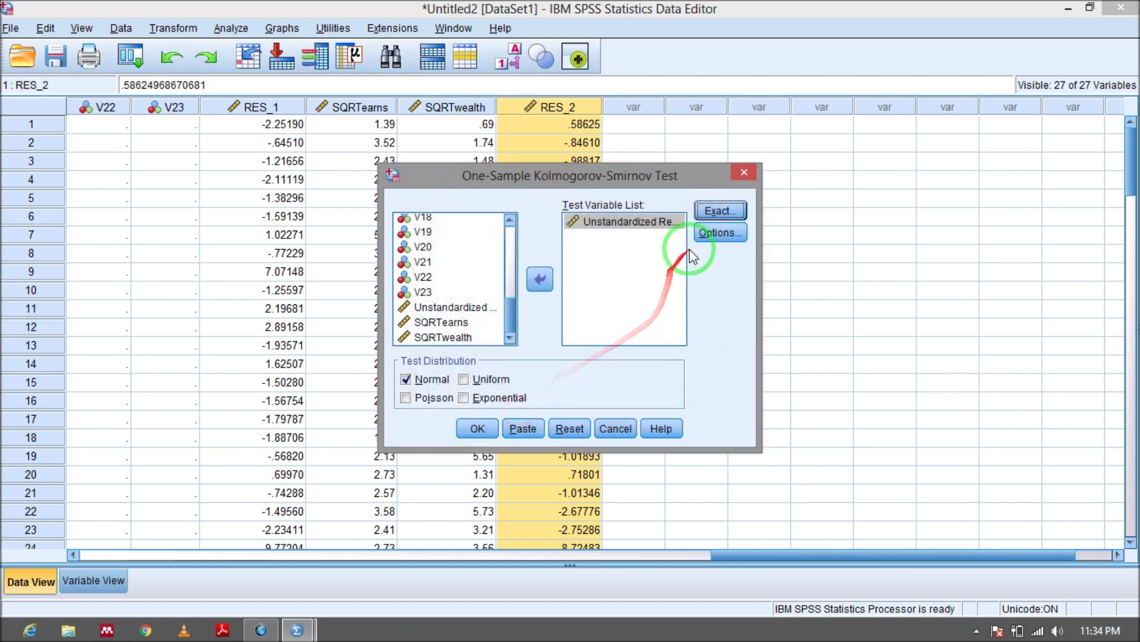
click(479, 429)
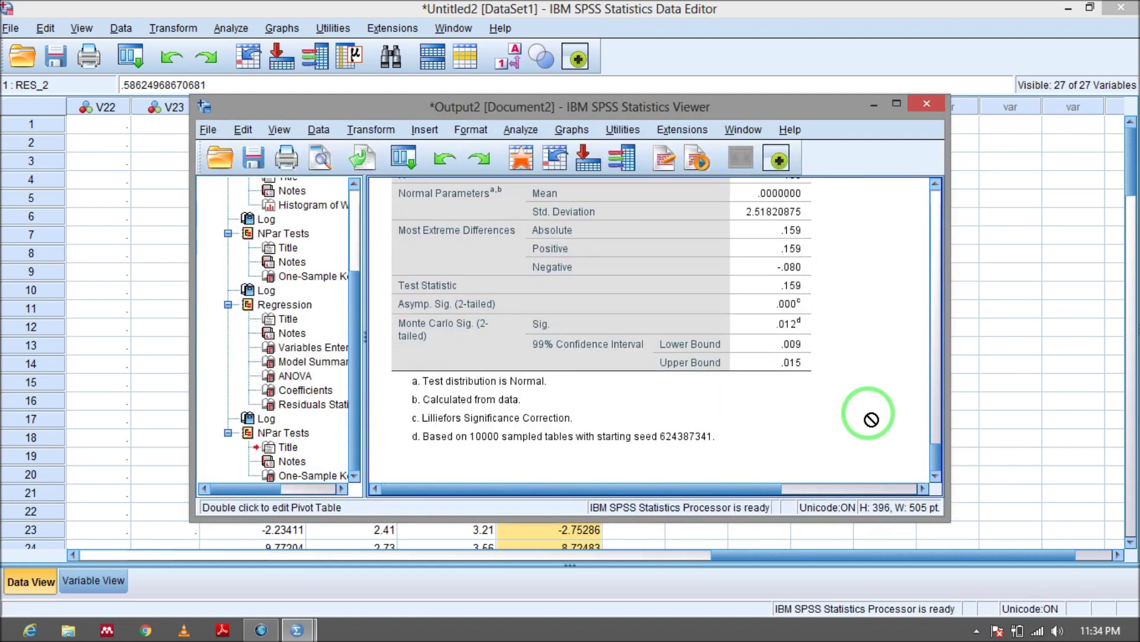
click(788, 335)
click(783, 321)
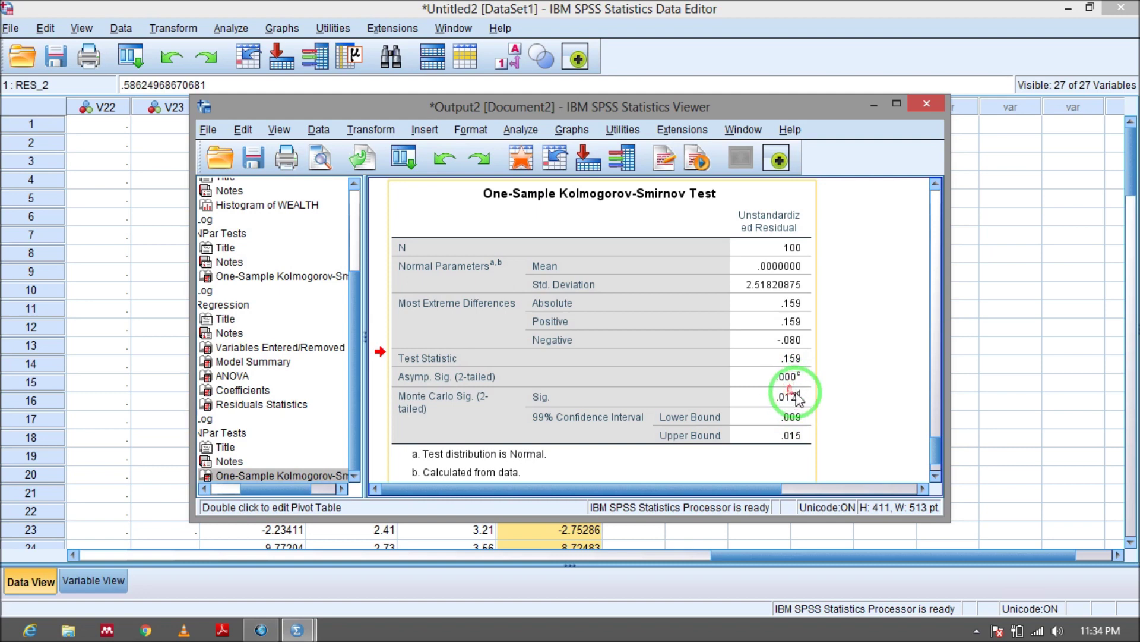
mouse_move(777, 414)
mouse_down()
mouse_move(847, 338)
mouse_move(787, 385)
mouse_move(855, 339)
mouse_move(878, 115)
mouse_move(814, 452)
mouse_move(796, 395)
mouse_move(793, 460)
mouse_move(796, 422)
mouse_up()
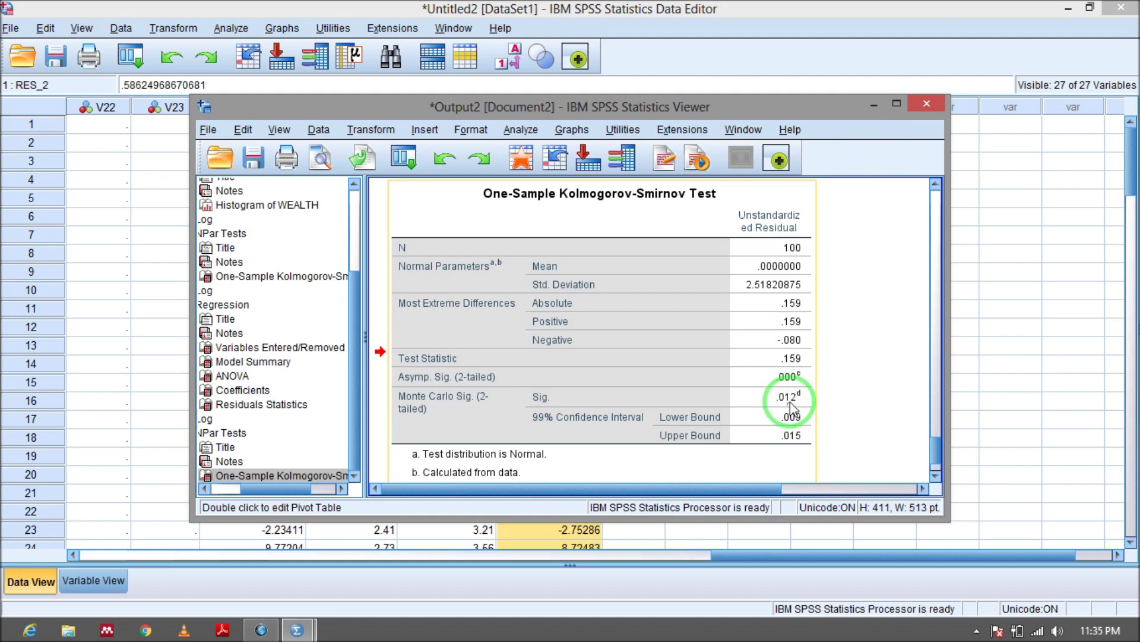
drag(772, 392, 878, 107)
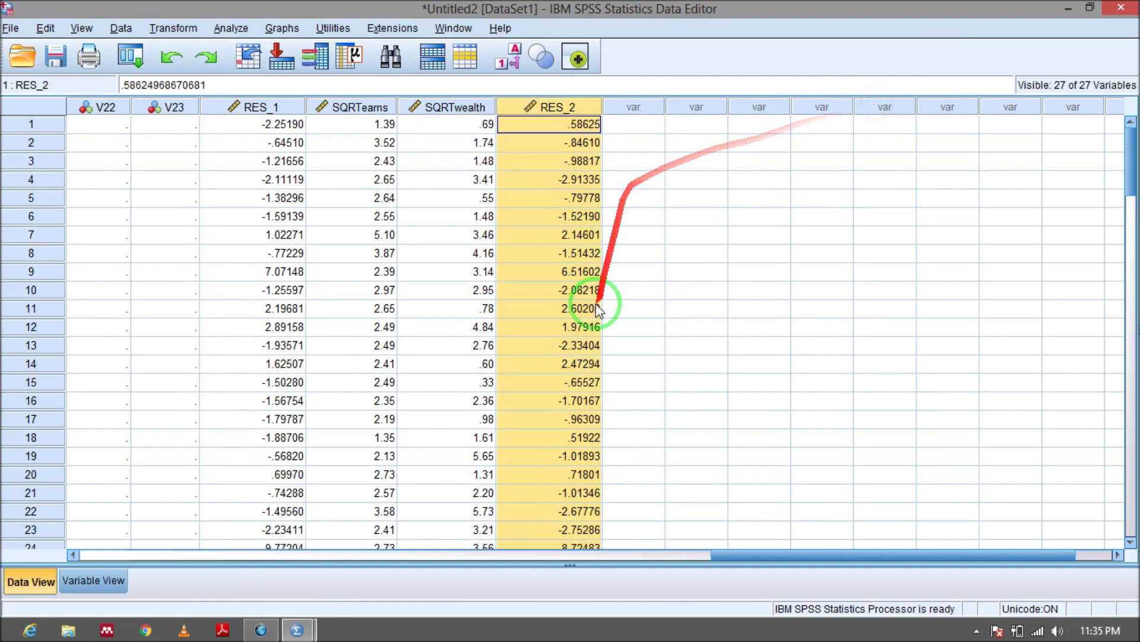
- Create a histogram of SAVING instead of WEALTH with the normal curve displayed, and minimize the output viewer
click(171, 28)
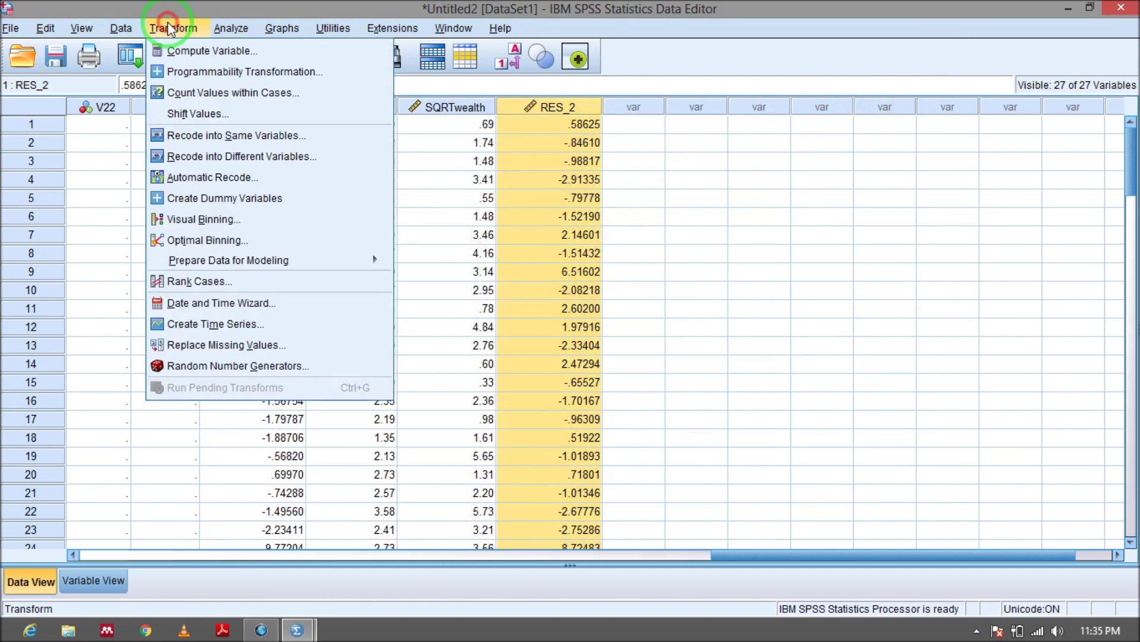
mouse_move(220, 30)
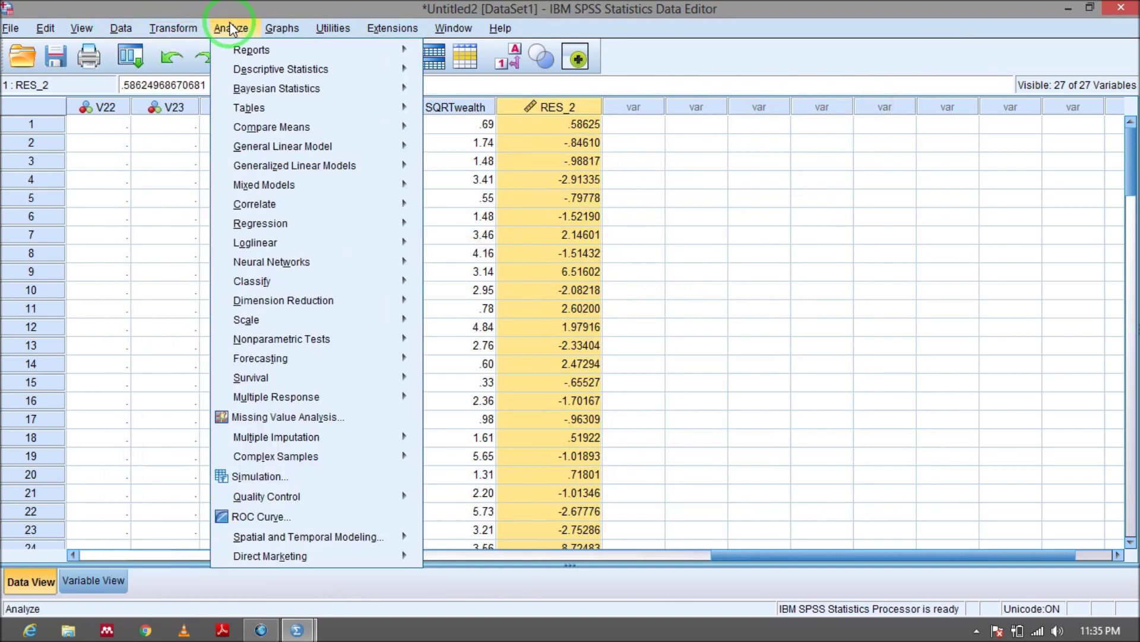
mouse_move(308, 30)
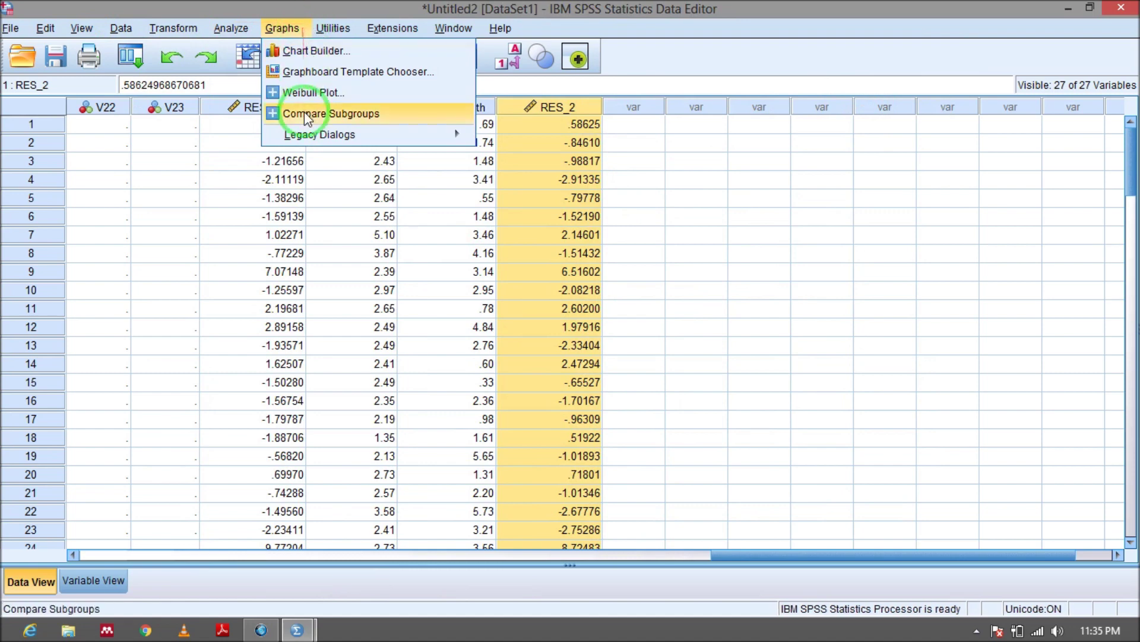
mouse_move(313, 141)
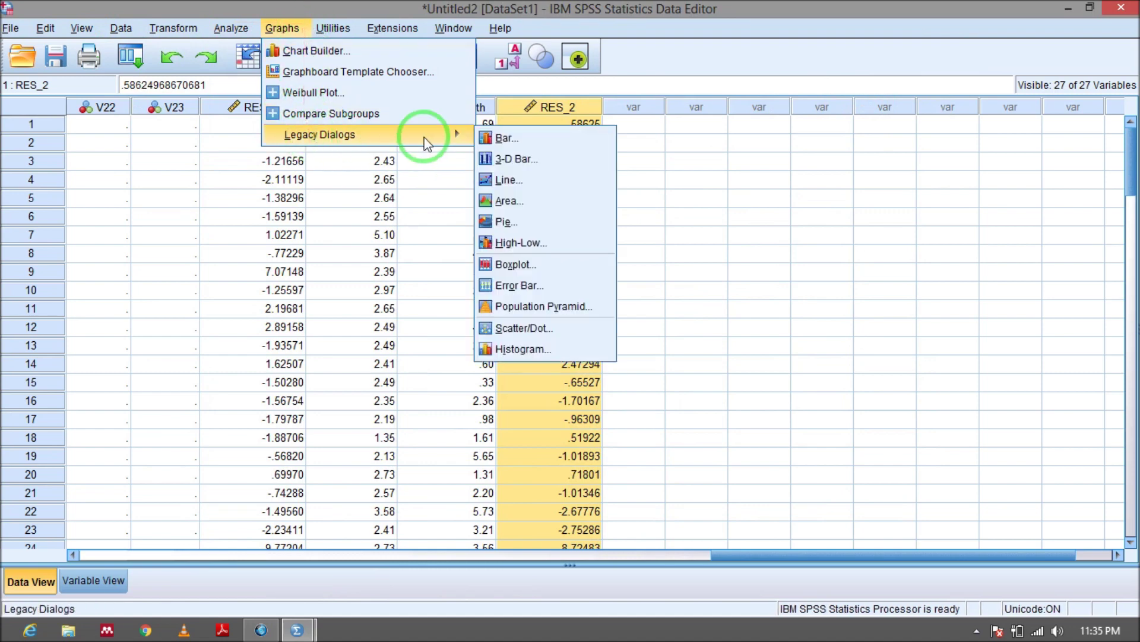
click(527, 351)
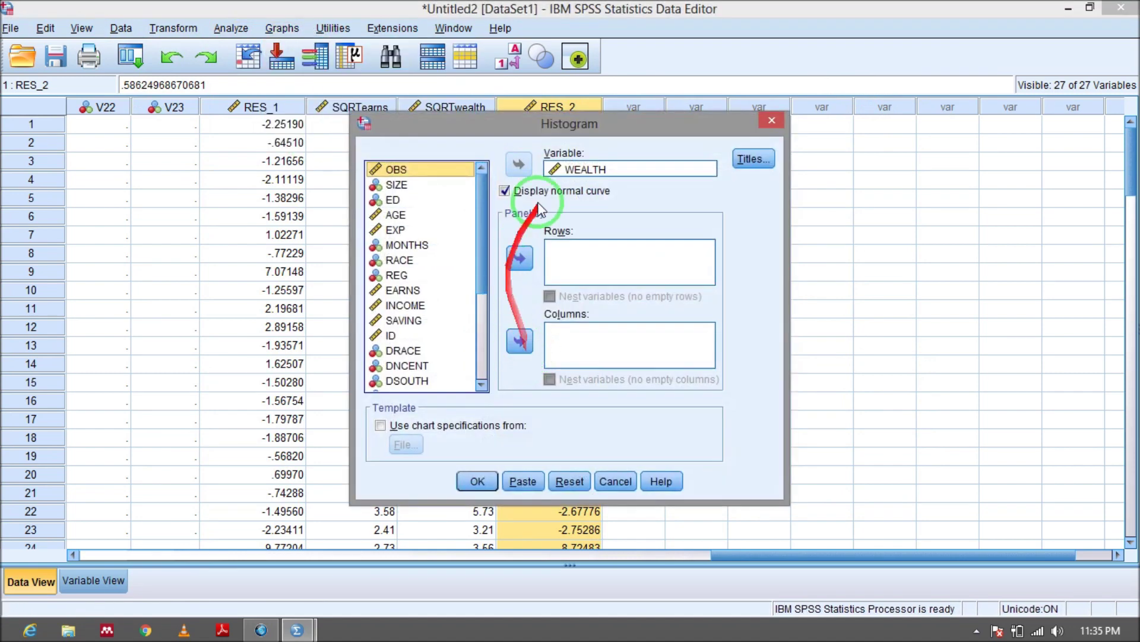
click(588, 169)
click(520, 165)
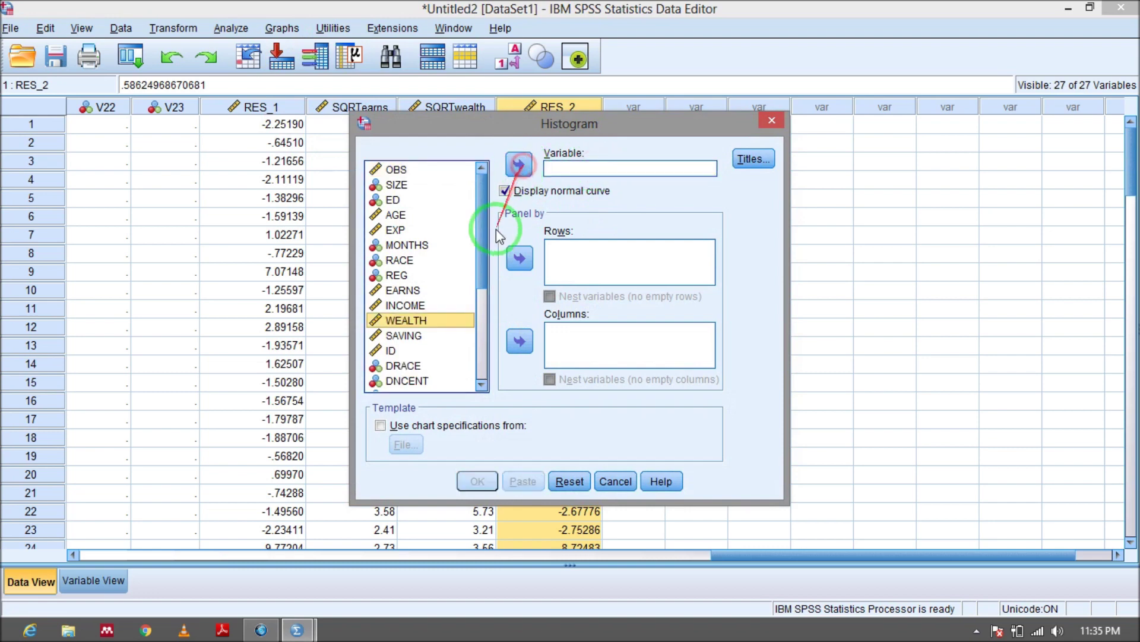
click(427, 336)
click(518, 164)
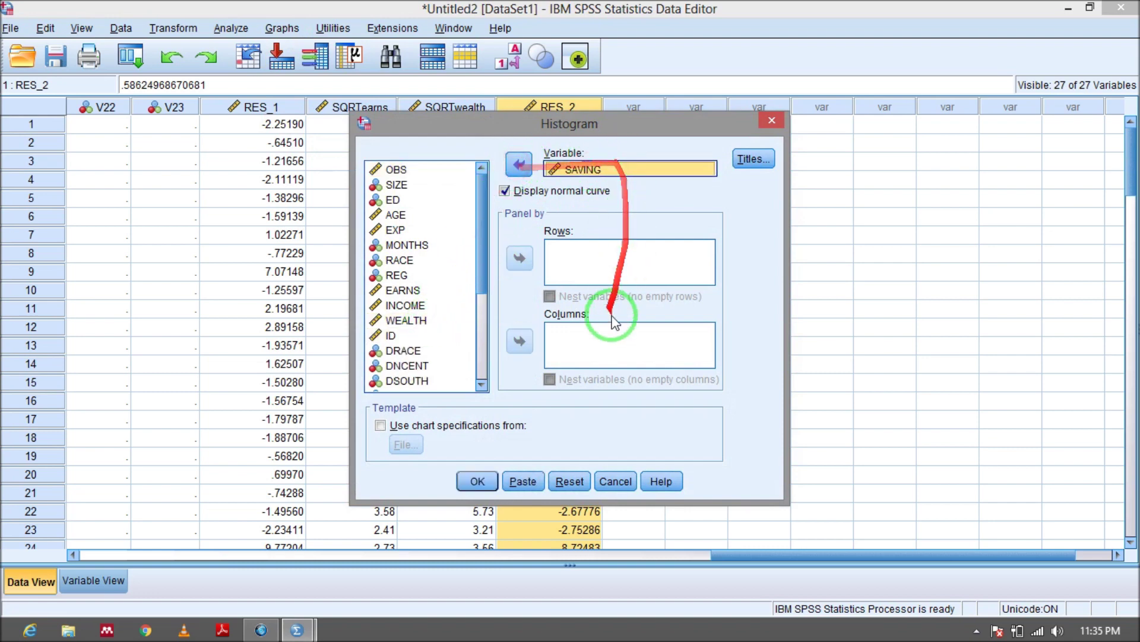
click(478, 481)
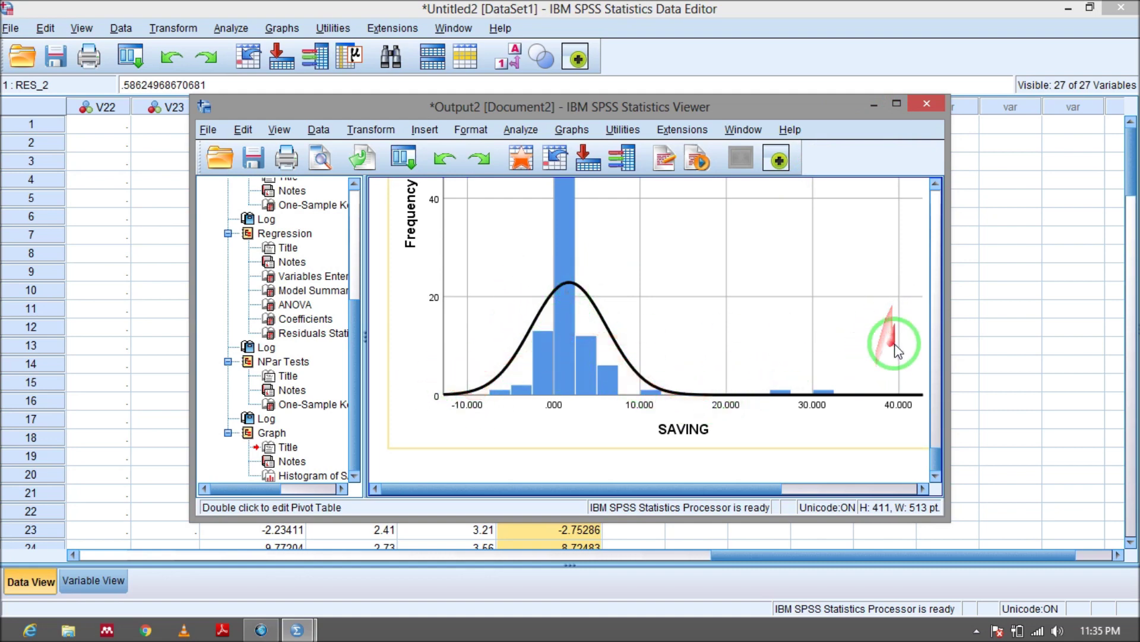
click(874, 104)
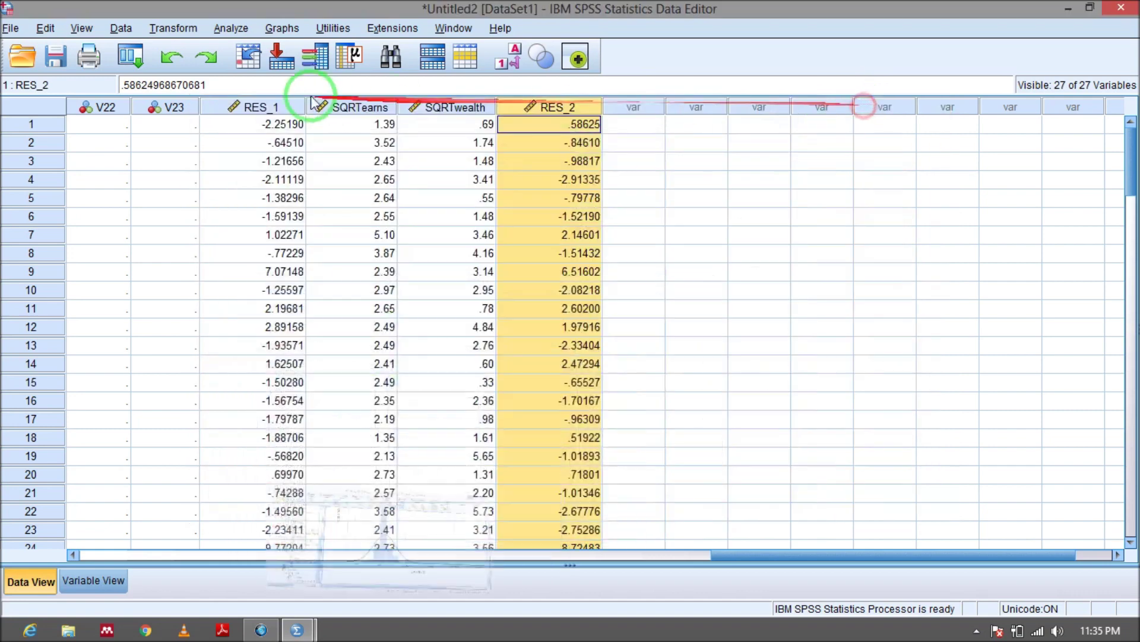
- Start computing a new variable with SQRTsaving as the target variable name
drag(753, 553, 264, 571)
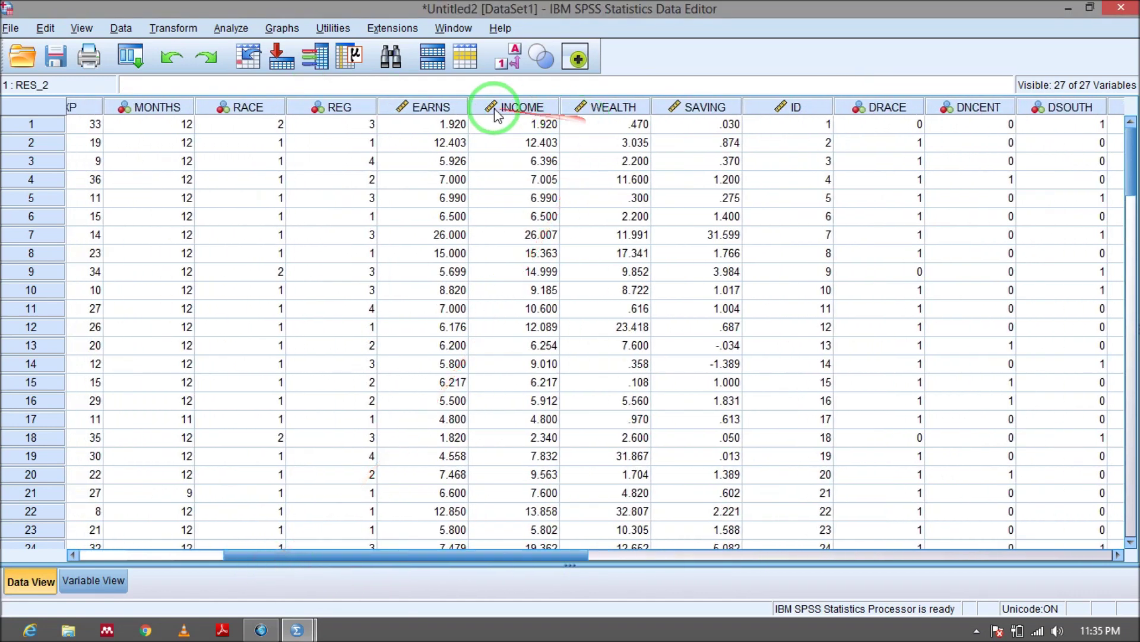
click(231, 28)
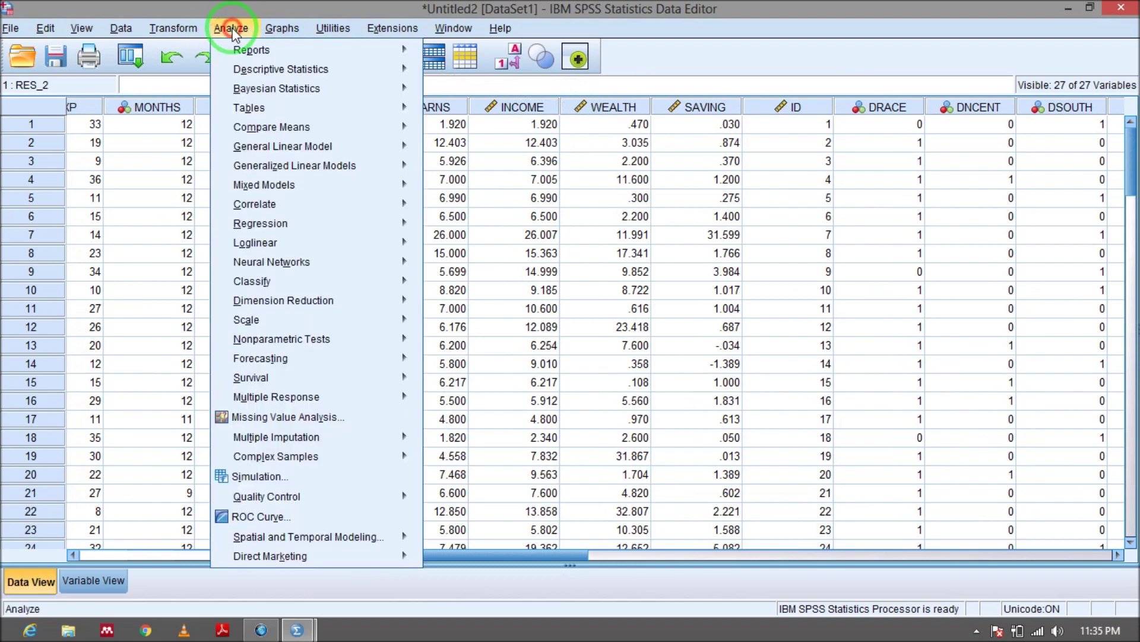
click(157, 30)
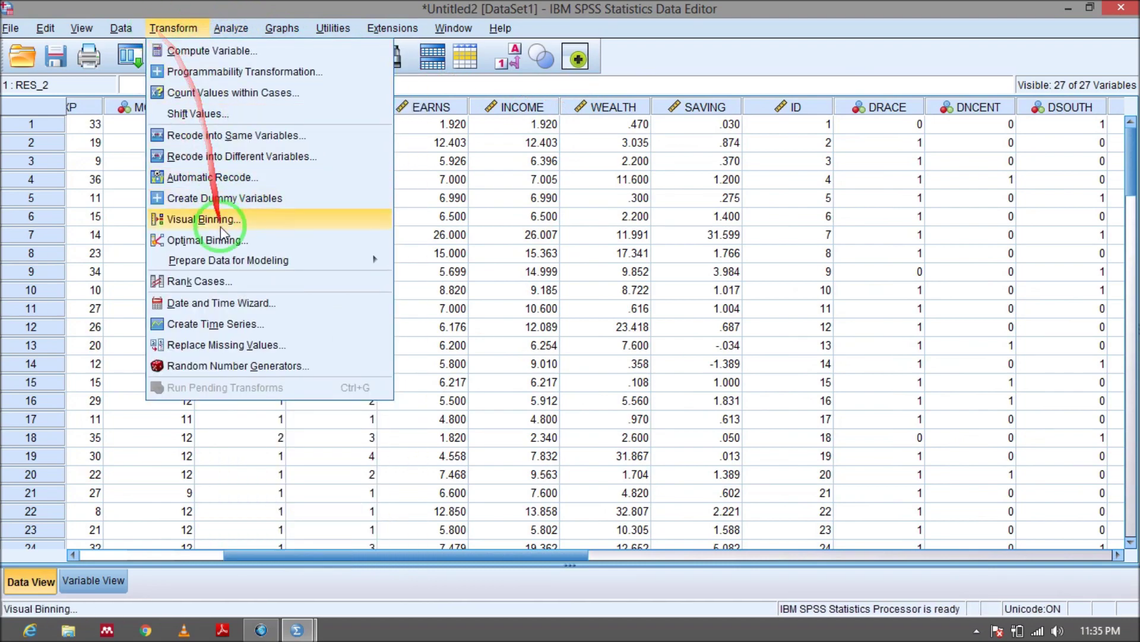
click(224, 60)
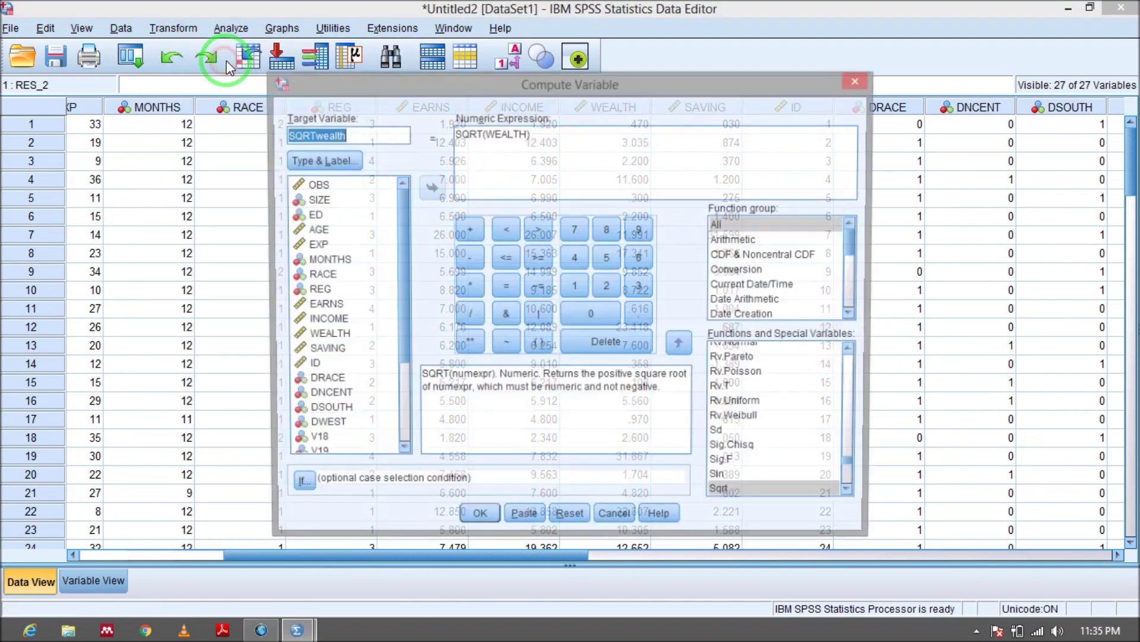
double_click(344, 136)
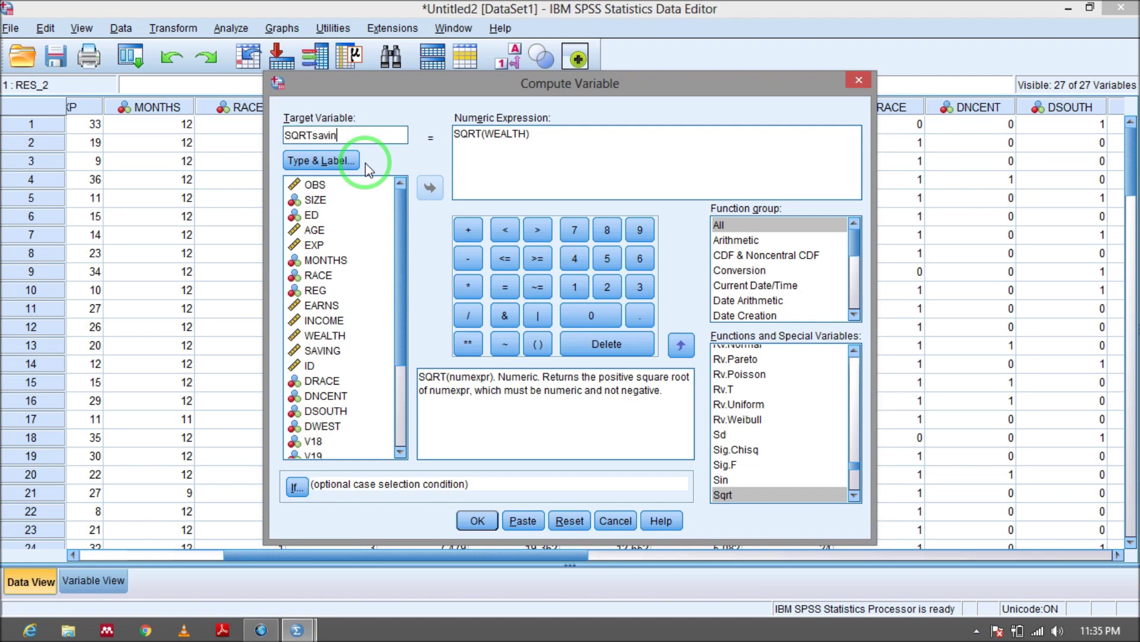
- Replace WEALTH with SAVING in the square-root expression, compute the variable and minimize the output viewer
click(521, 138)
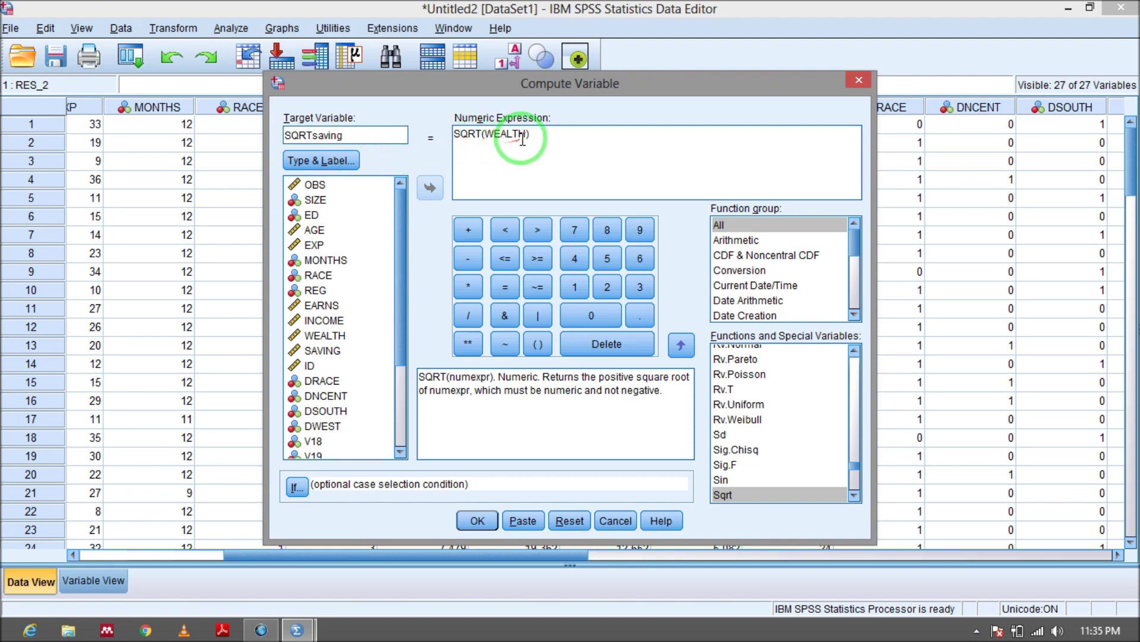
drag(525, 138, 495, 137)
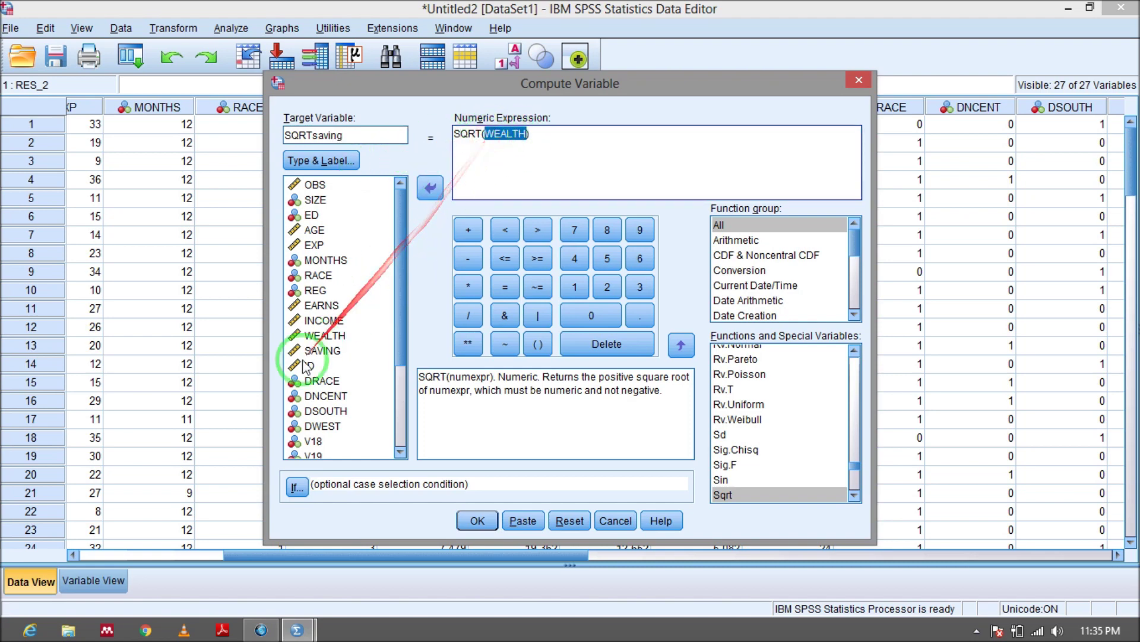
double_click(322, 351)
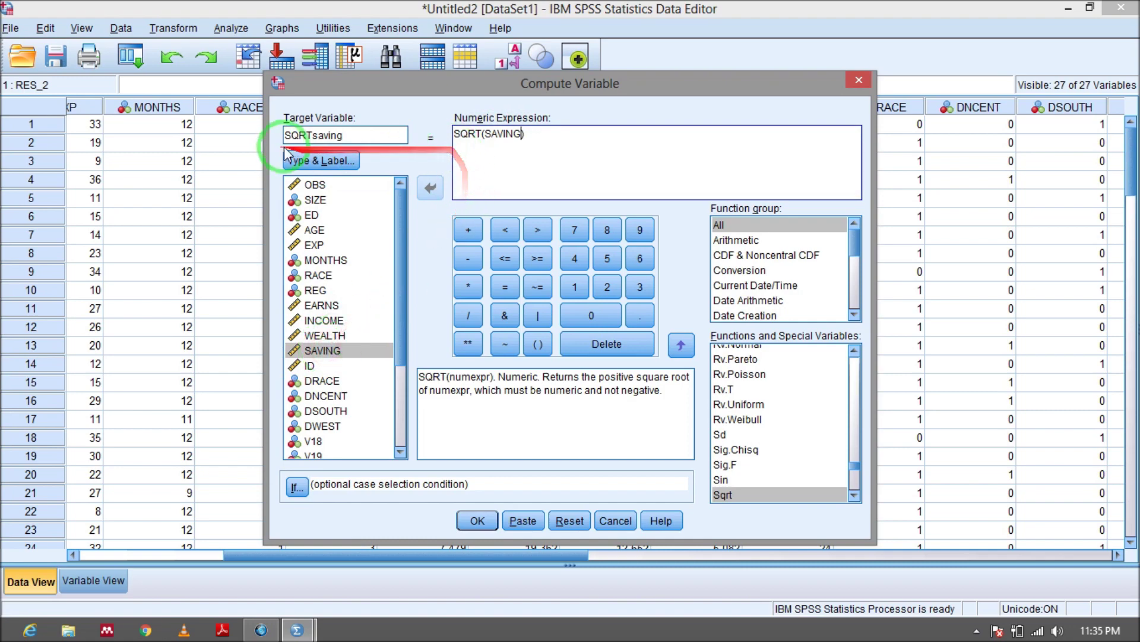
click(478, 521)
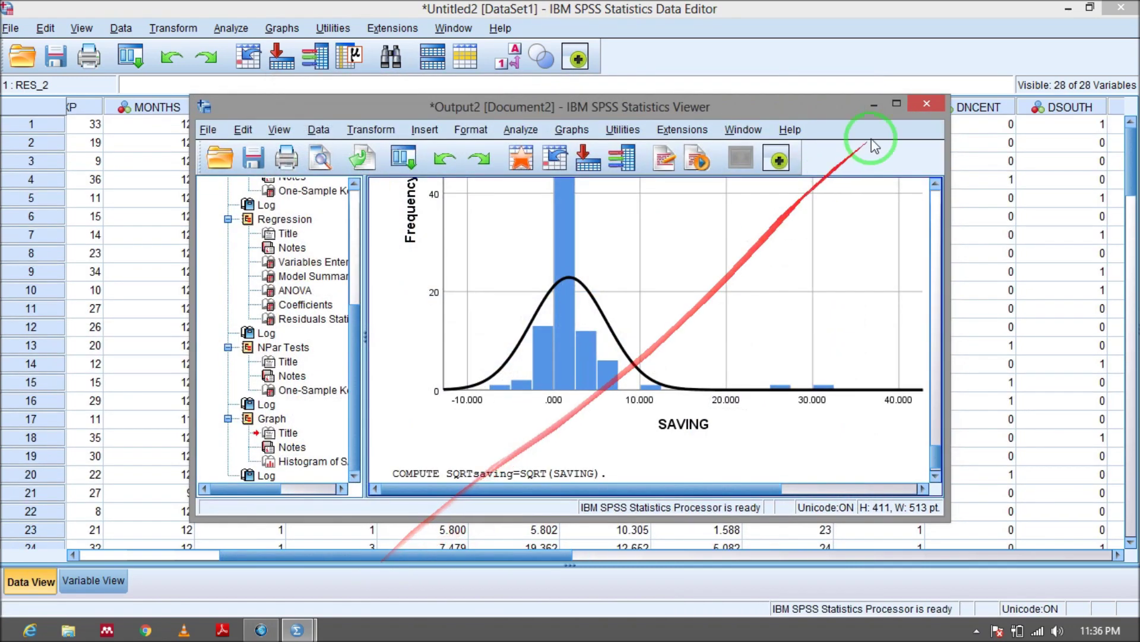
click(874, 104)
- Examine the SQRTsaving column for missing values, selecting the cell for case 13
drag(436, 553, 911, 550)
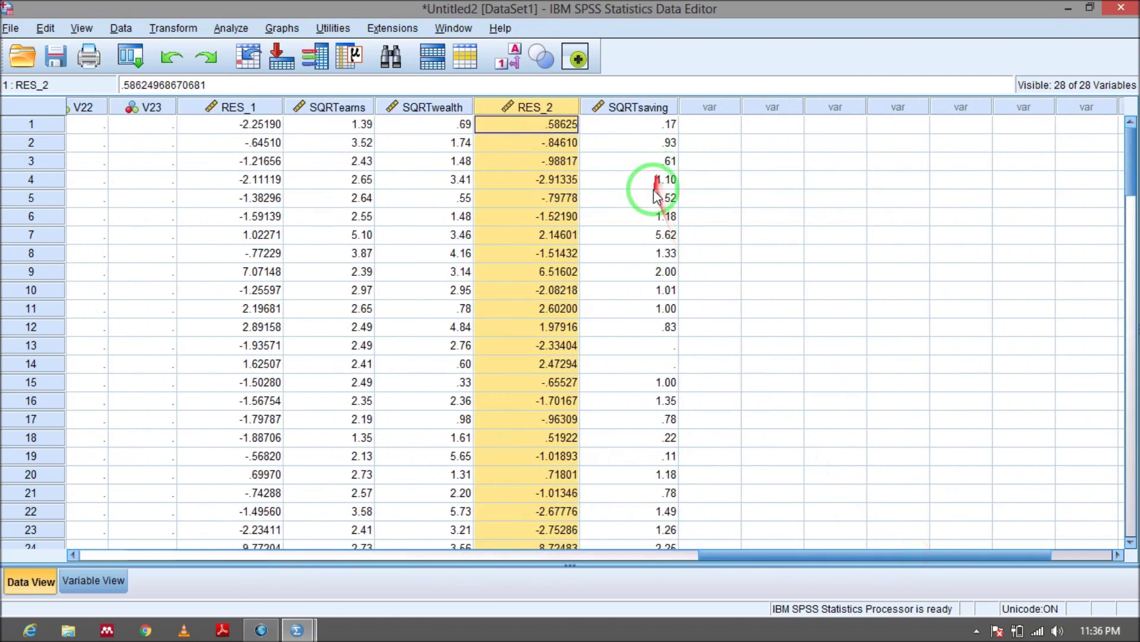
click(655, 344)
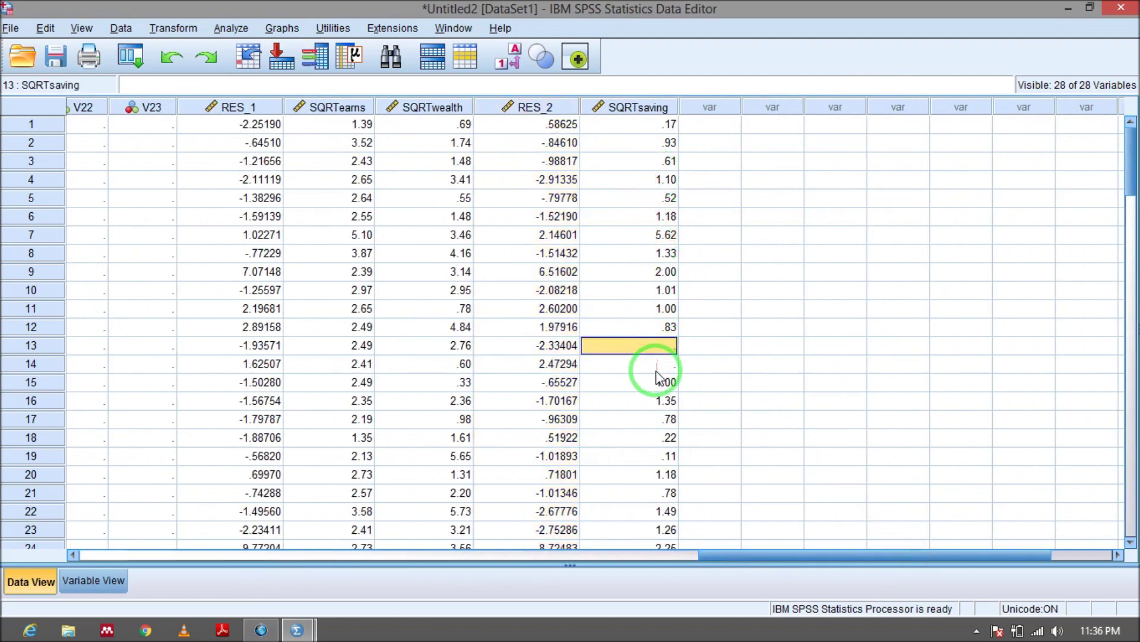
mouse_move(769, 554)
mouse_down()
mouse_move(374, 561)
mouse_move(327, 576)
mouse_move(720, 581)
mouse_up()
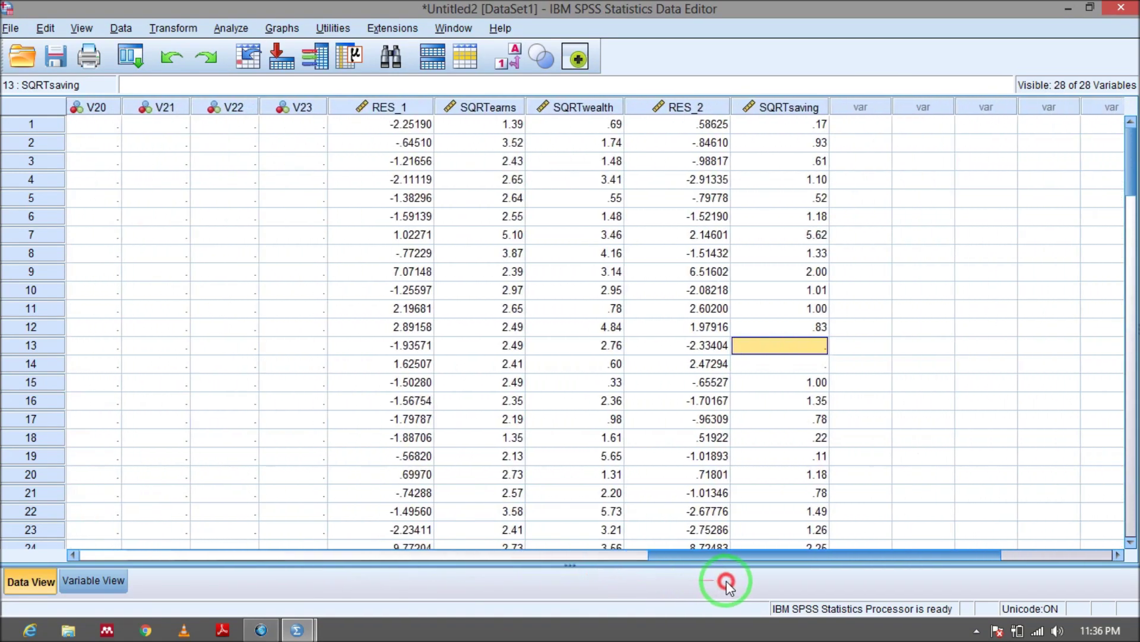
- Run a one-sample Kolmogorov-Smirnov test of SQRTsaving against the normal distribution
click(808, 107)
click(231, 27)
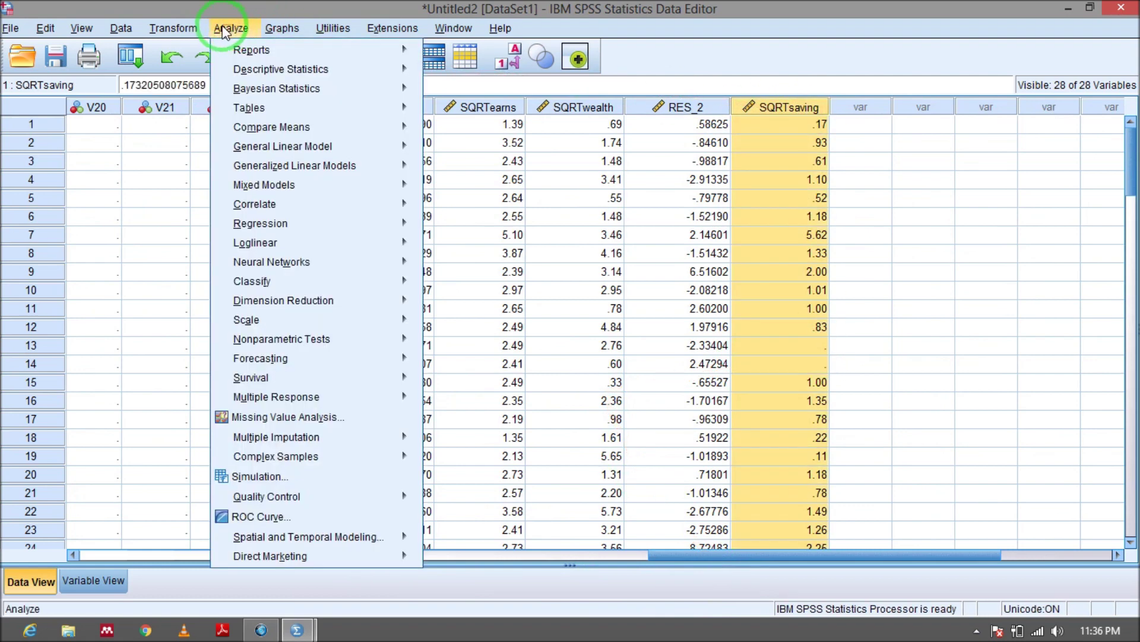
mouse_move(286, 338)
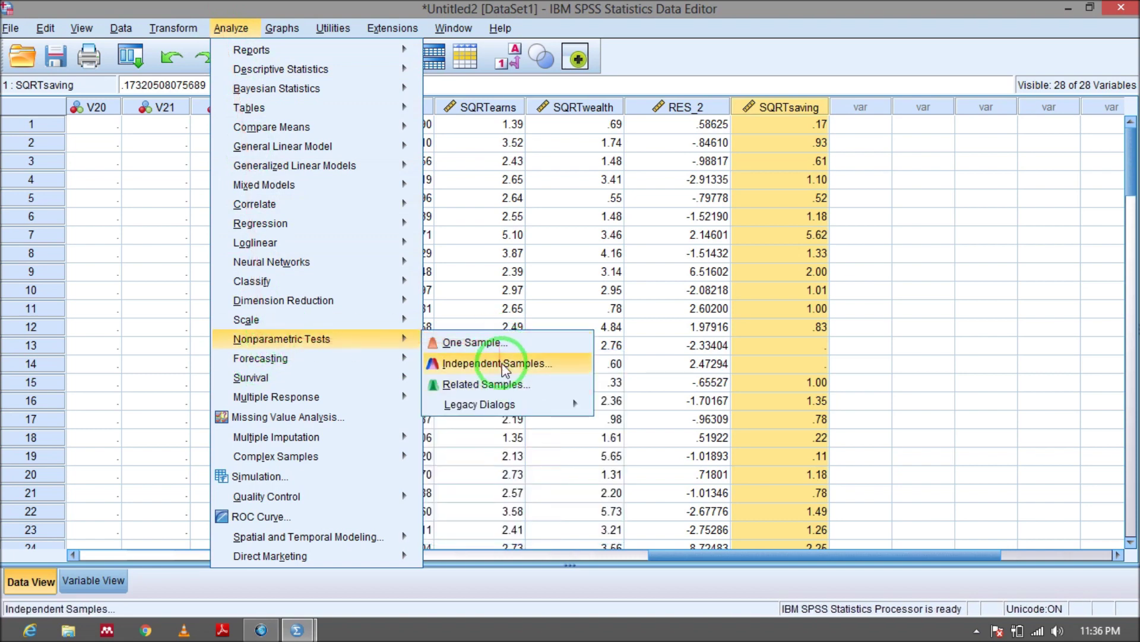
mouse_move(487, 404)
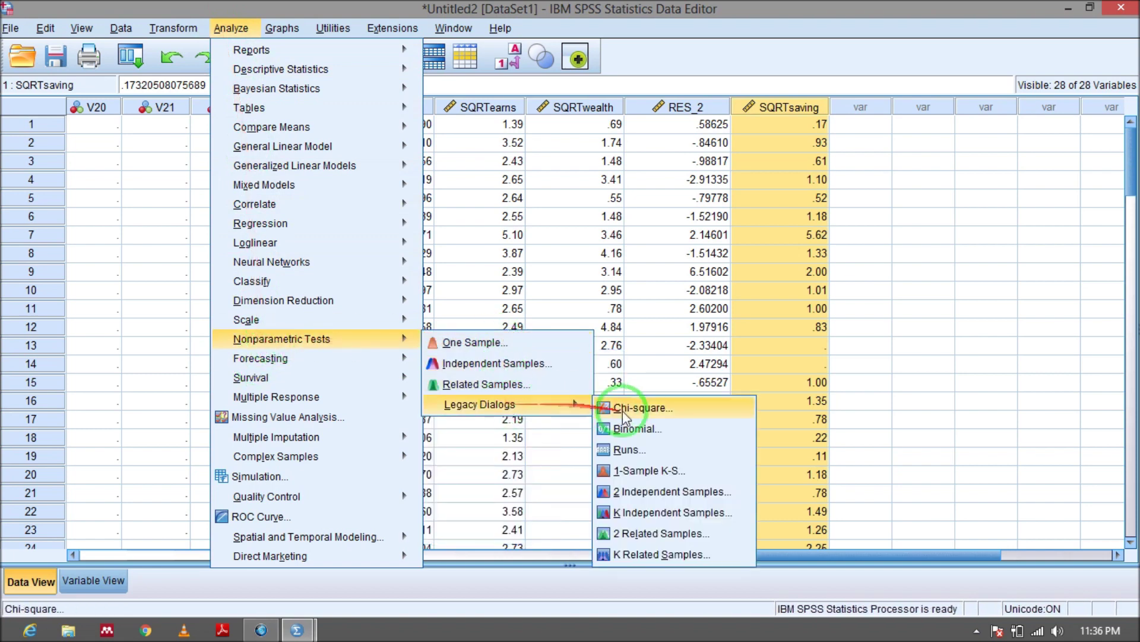
click(643, 470)
click(573, 215)
click(539, 282)
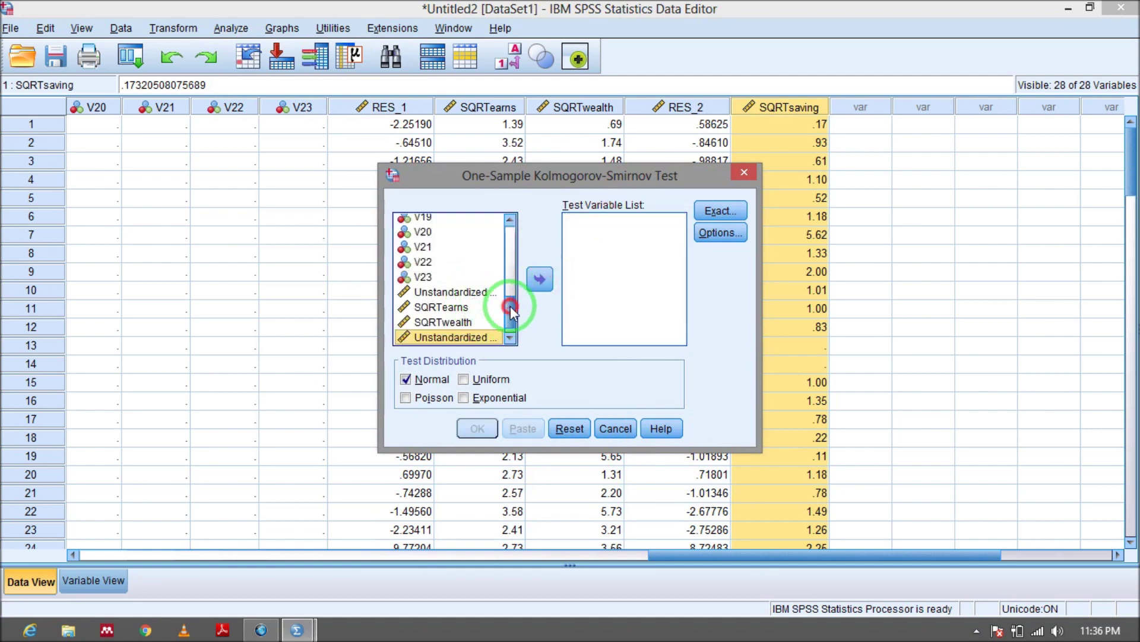
drag(511, 305, 496, 339)
click(477, 337)
click(539, 279)
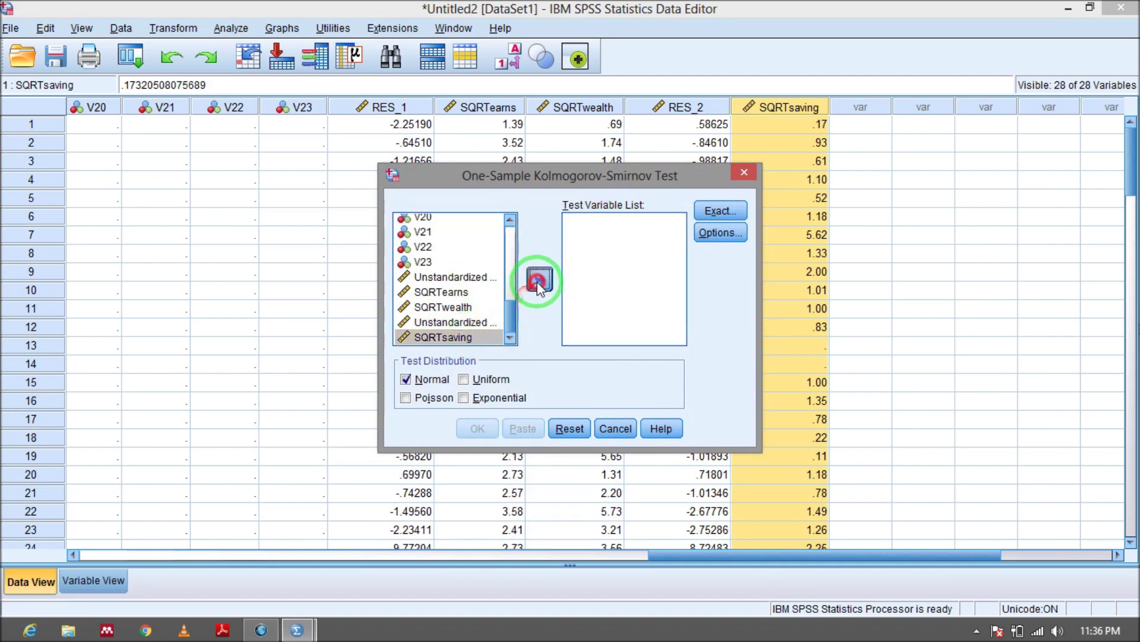
click(482, 428)
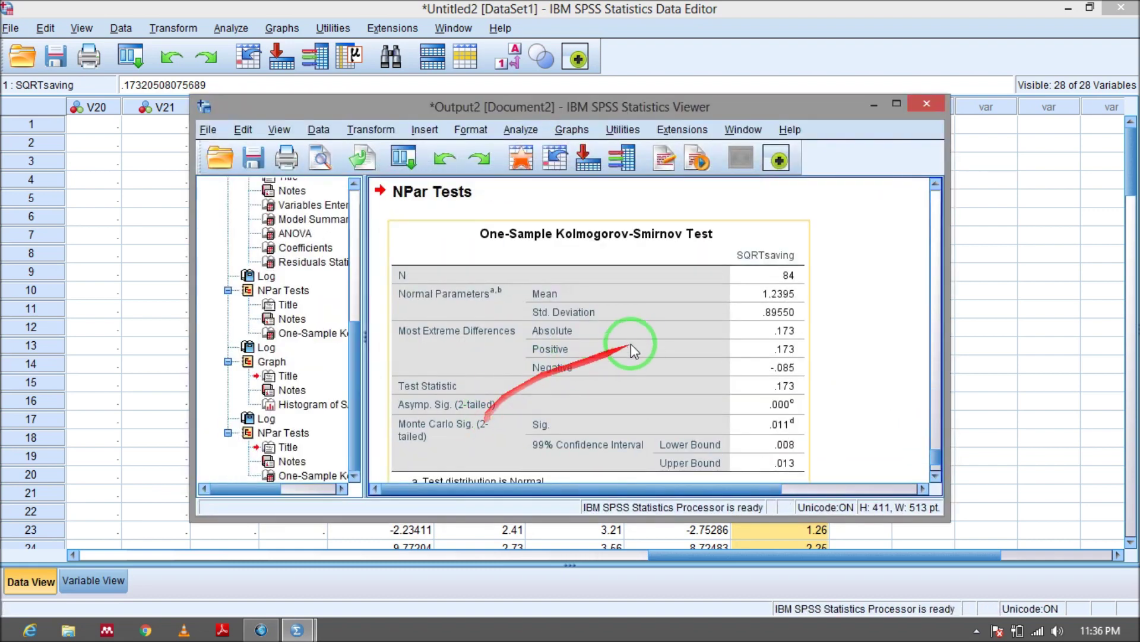
- Examine the asymptotic and Monte Carlo significance values in the SQRTsaving Kolmogorov-Smirnov table
scroll(642, 347, down, 3)
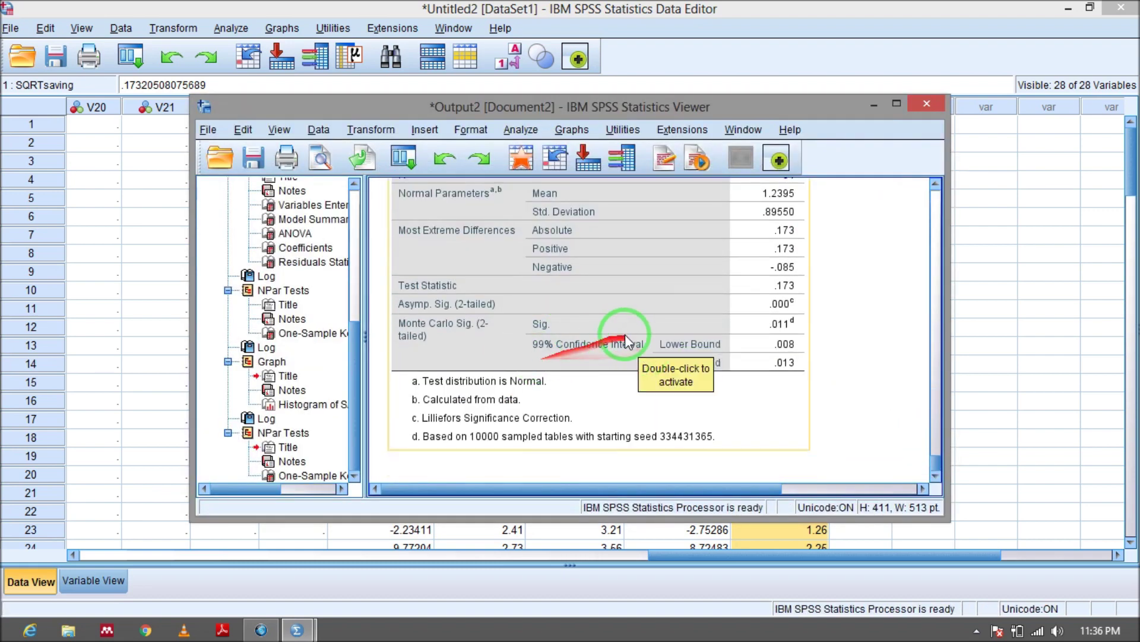
drag(796, 315, 789, 329)
click(793, 321)
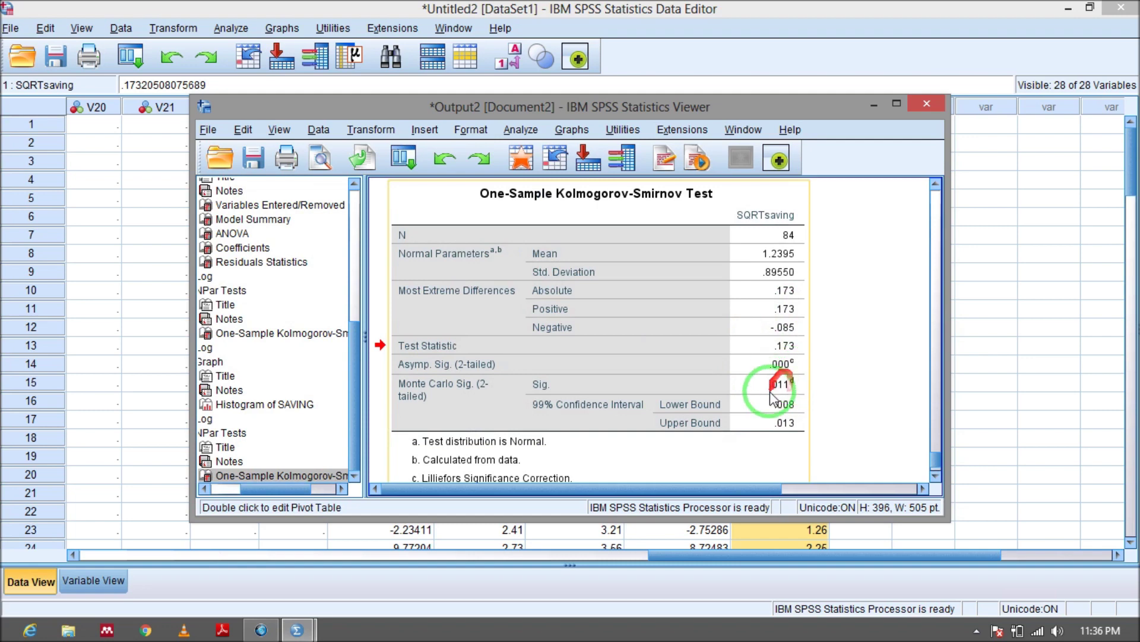
mouse_move(773, 386)
mouse_down()
mouse_move(878, 315)
mouse_move(746, 318)
mouse_move(764, 400)
mouse_move(810, 357)
mouse_move(771, 379)
mouse_up()
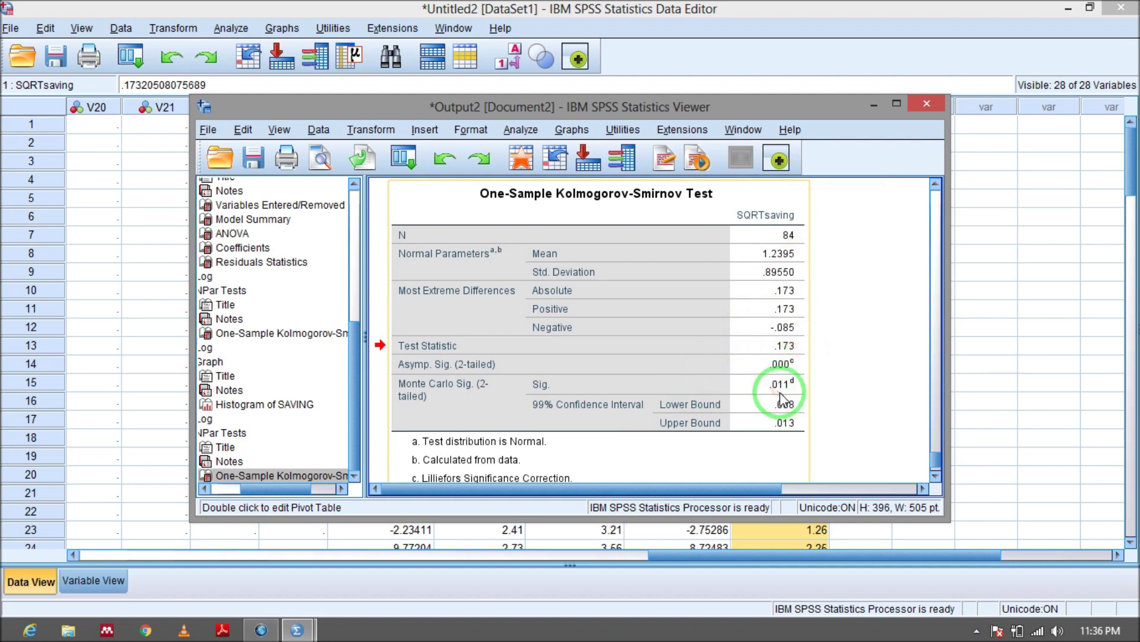
drag(779, 380, 772, 404)
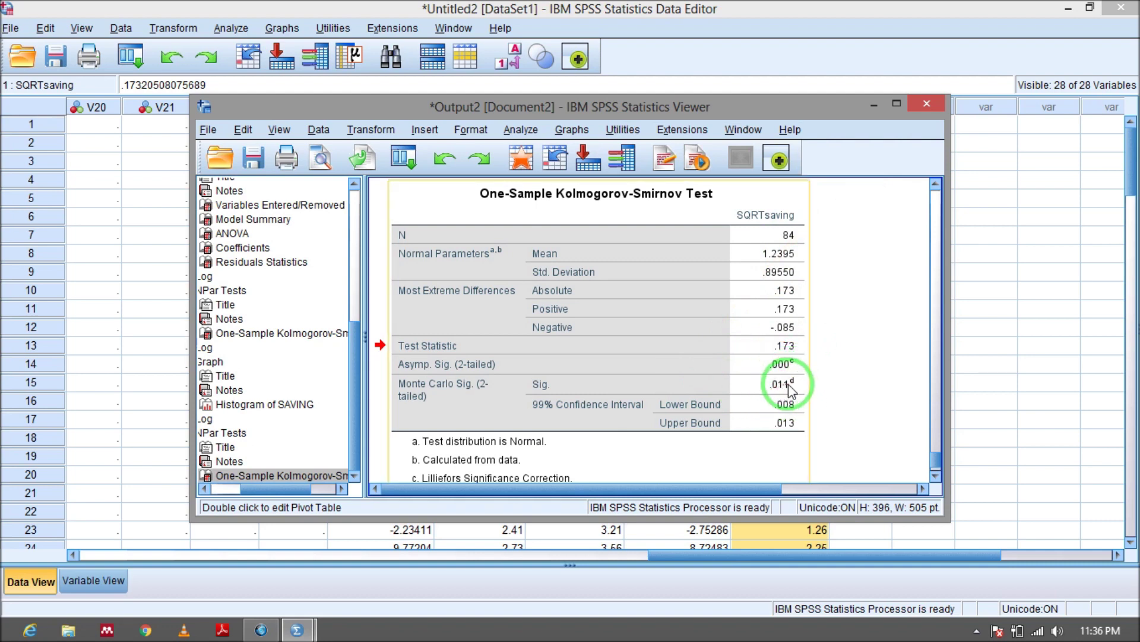
- Close the output viewer without saving its contents and delete the SQRTsaving variable from the dataset
click(927, 103)
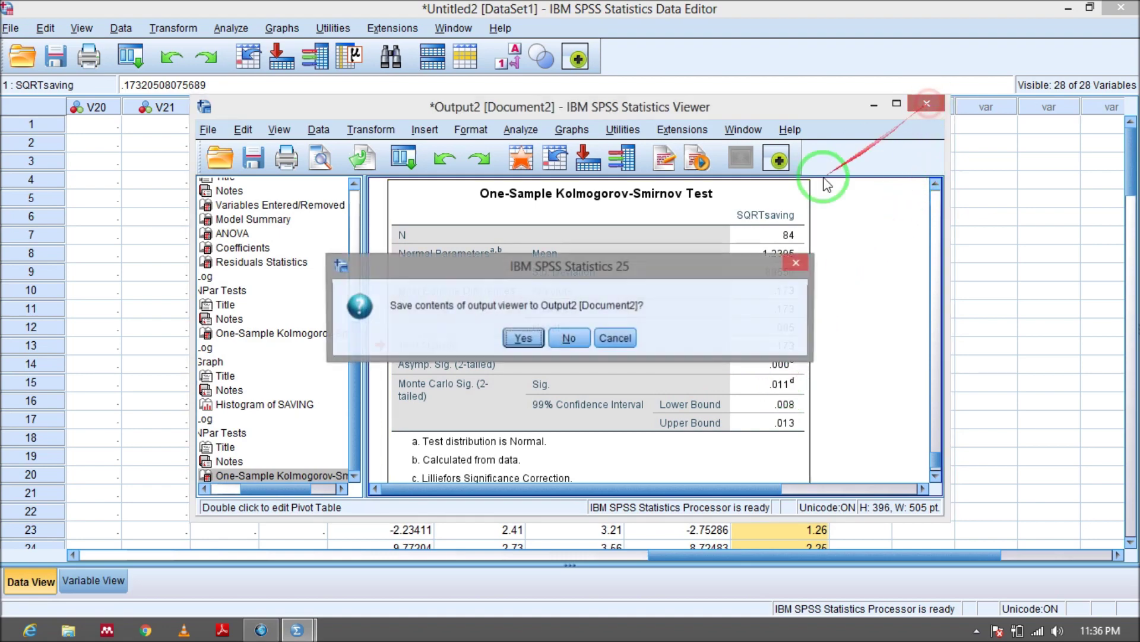
click(558, 336)
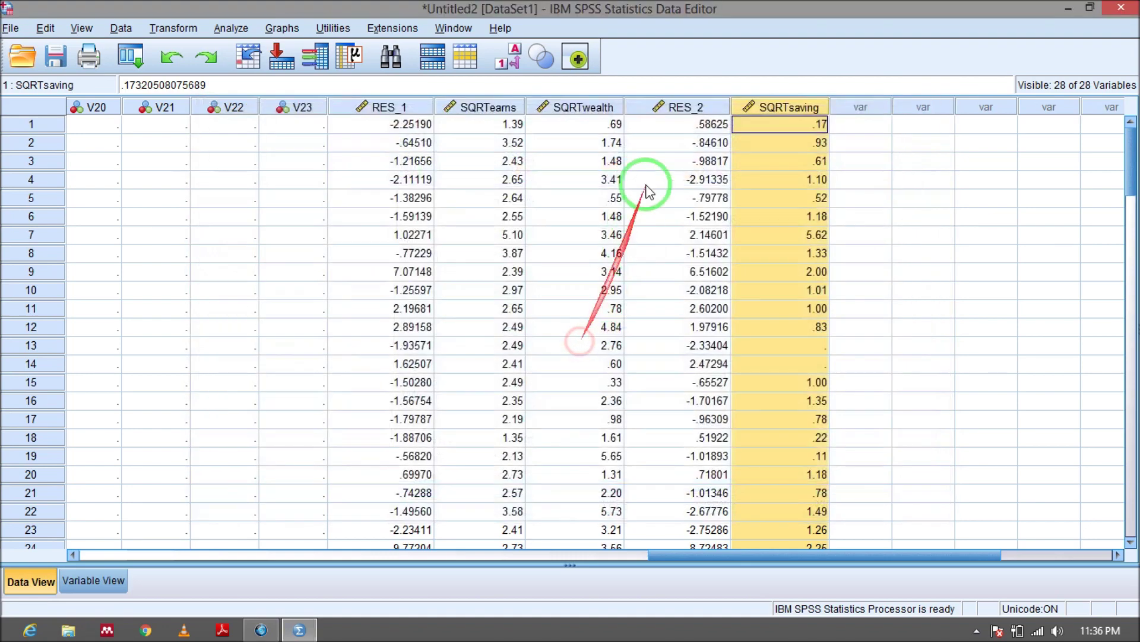
right_click(797, 106)
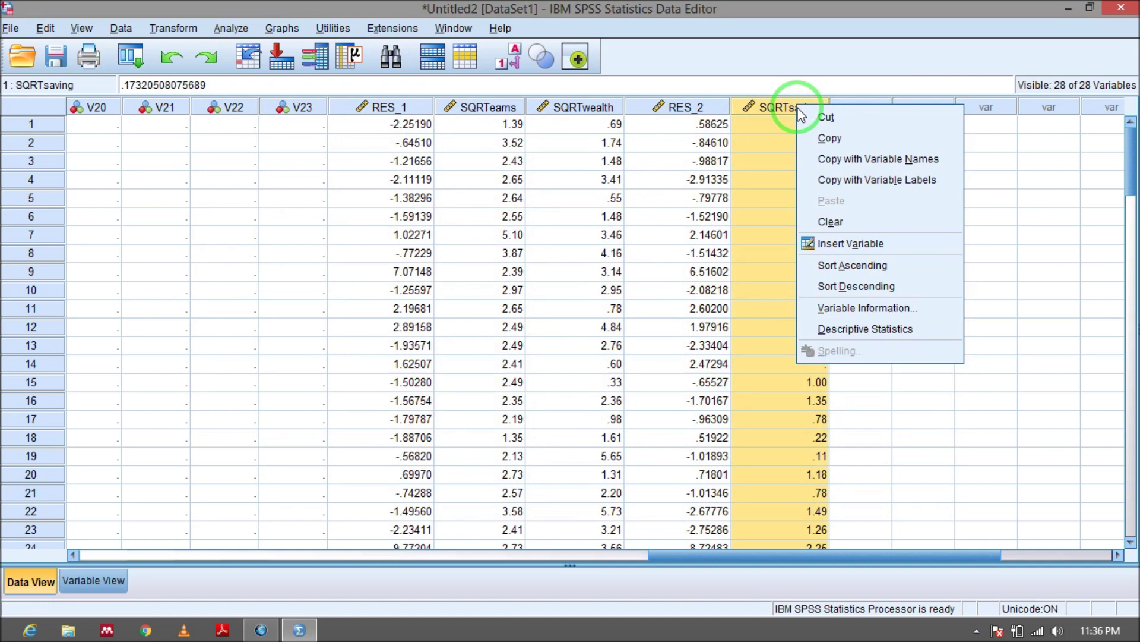
click(831, 221)
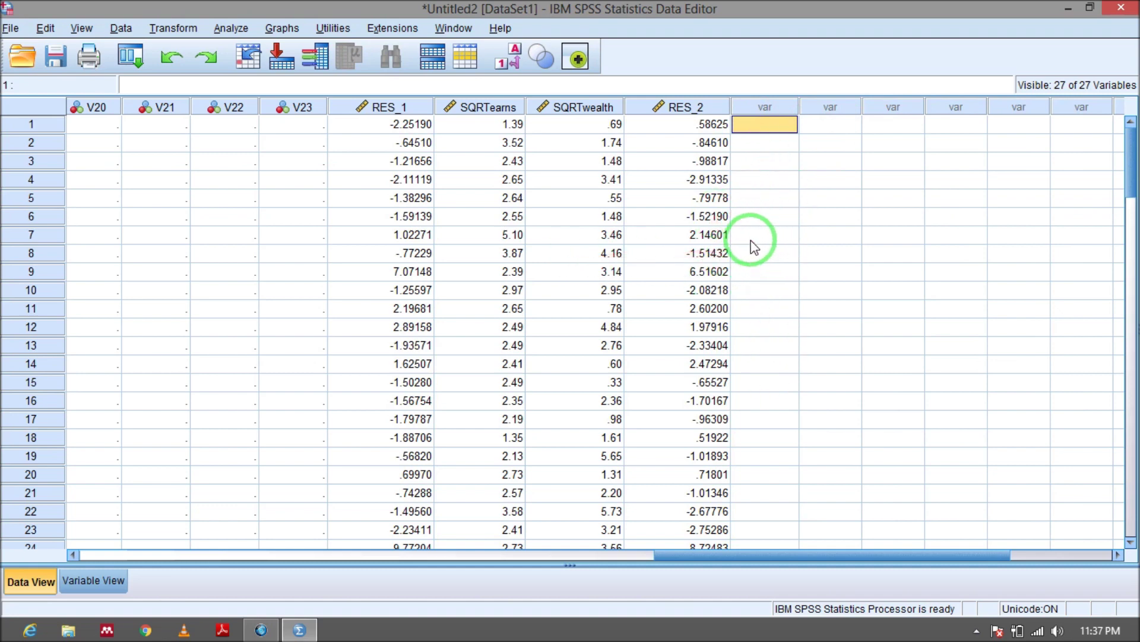
- Find the original SAVING variable in the data and select its whole column
drag(782, 557, 359, 583)
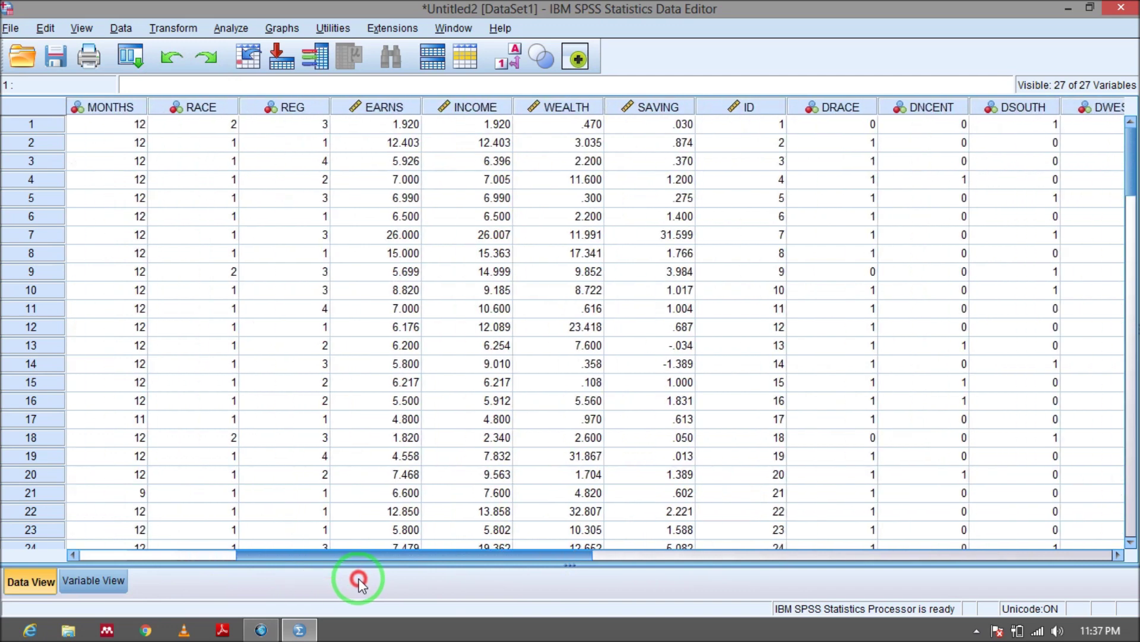
drag(359, 579, 360, 579)
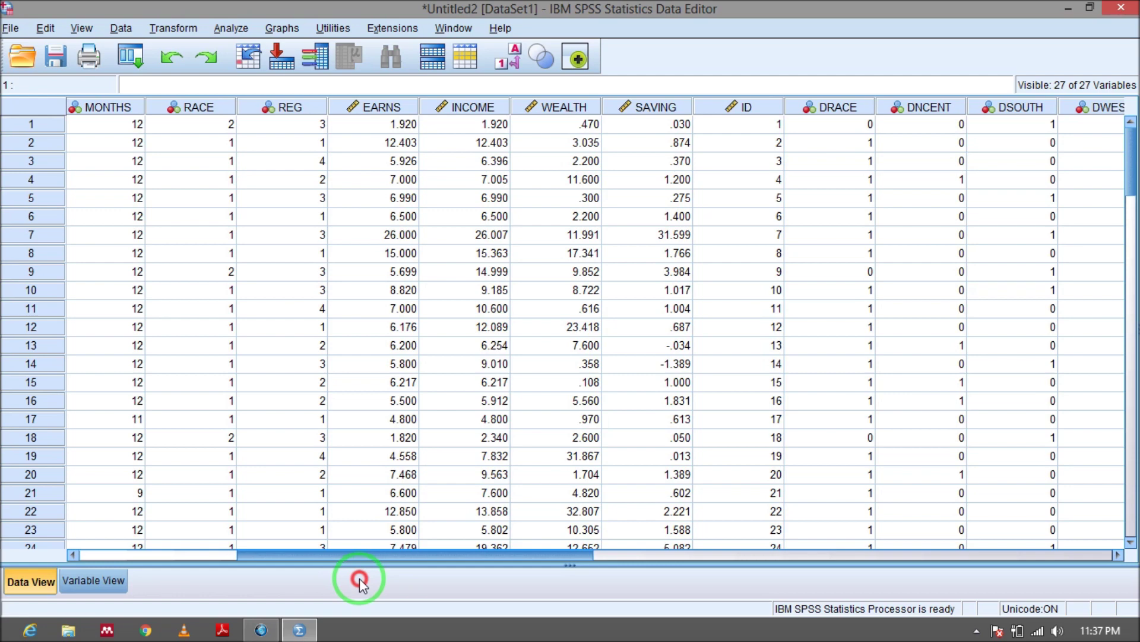
drag(359, 579, 362, 583)
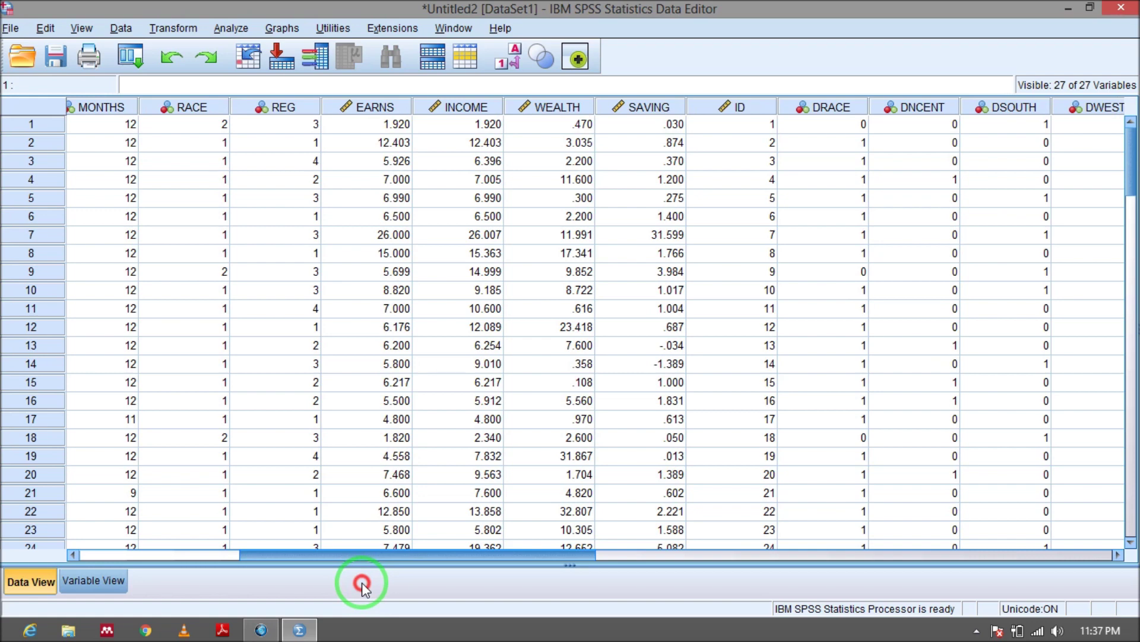
drag(362, 585, 398, 591)
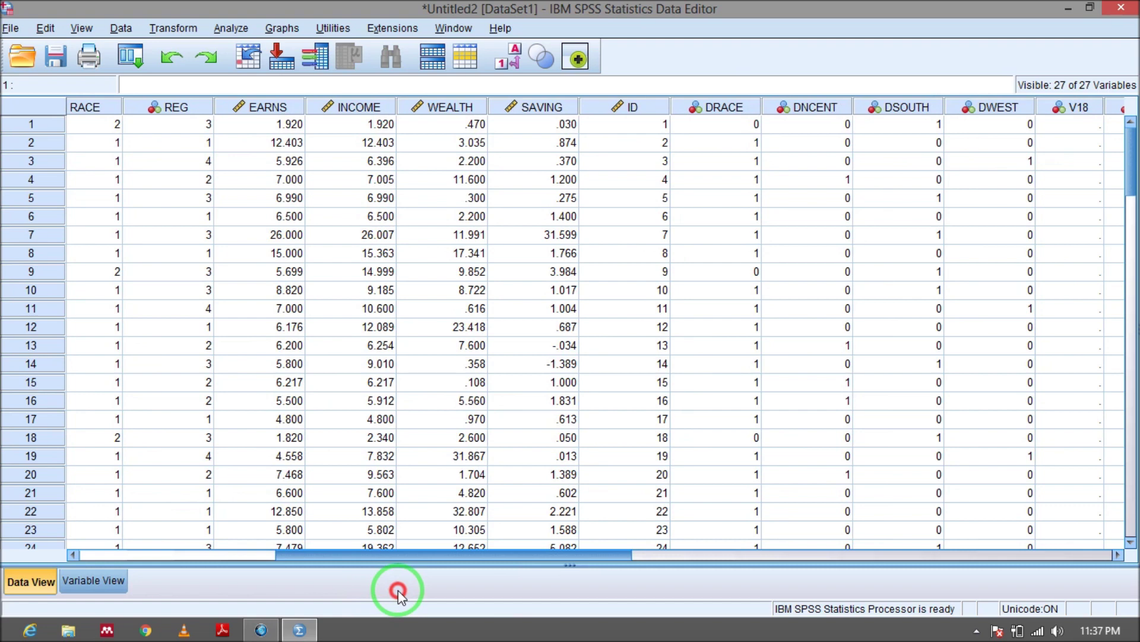
drag(398, 590, 404, 590)
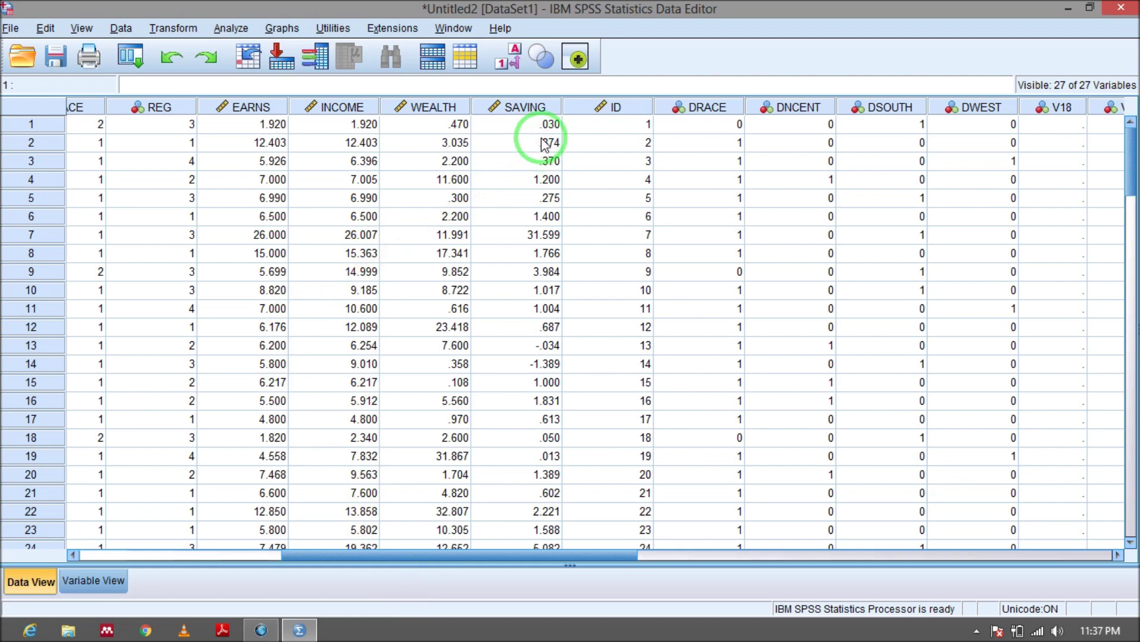
click(526, 110)
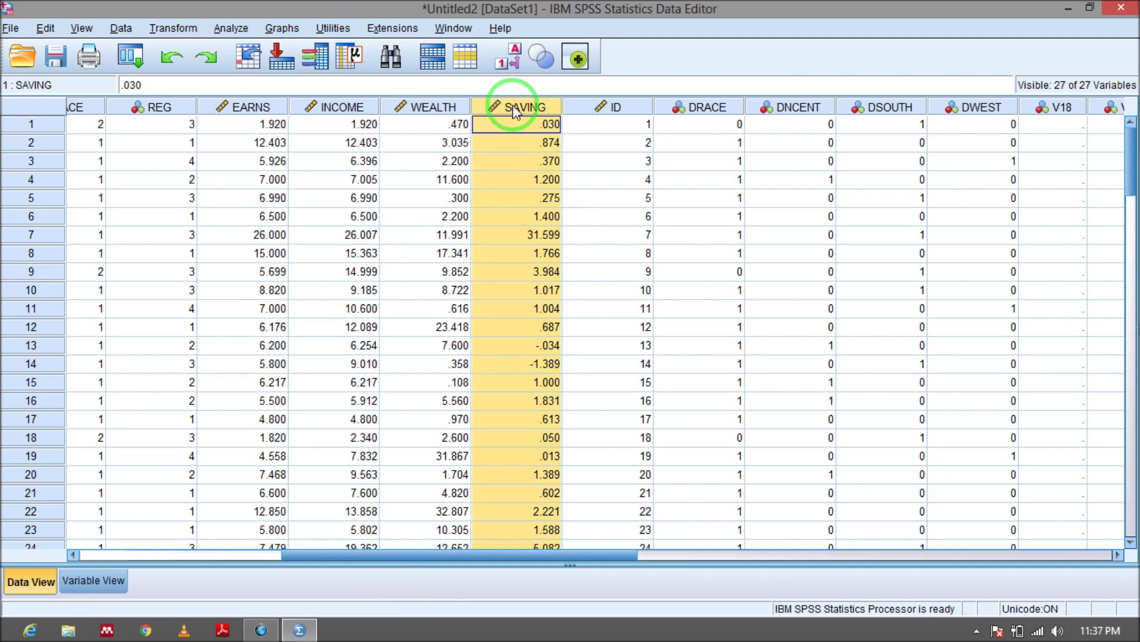
- Start computing a variable again and replace the SQRT function in the expression with the natural log function LN
click(172, 28)
click(190, 51)
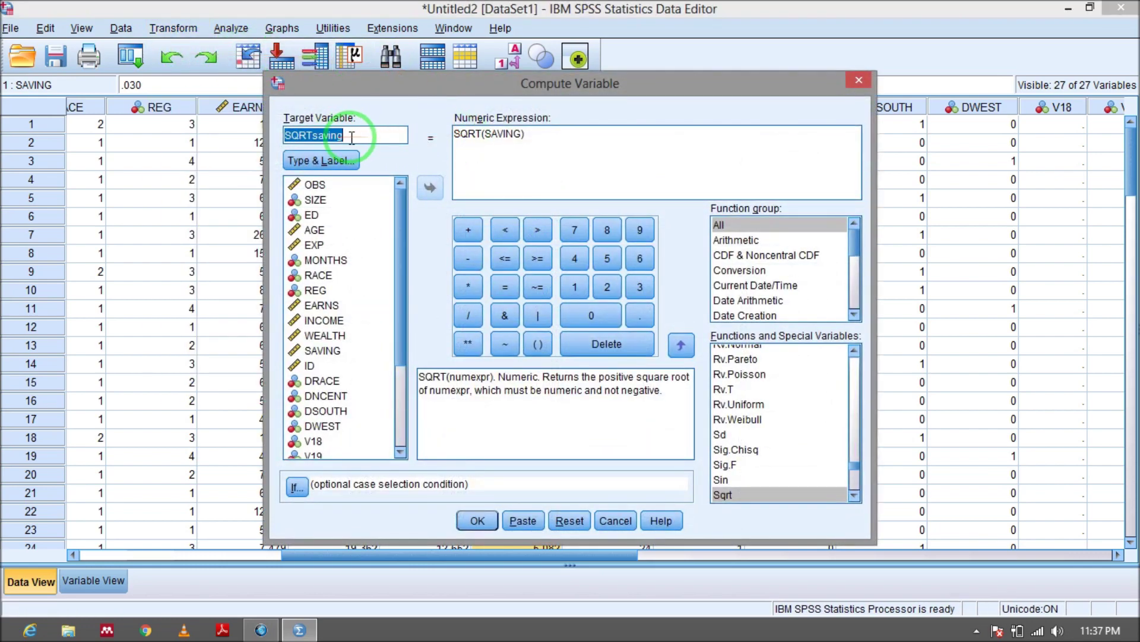
click(492, 142)
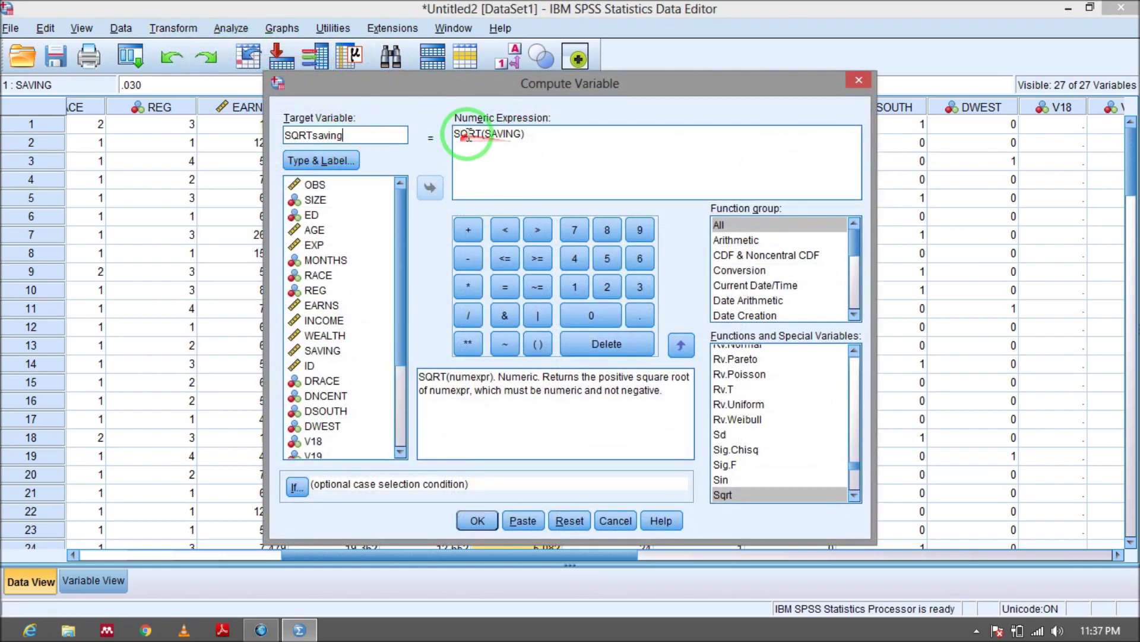
drag(482, 133, 395, 135)
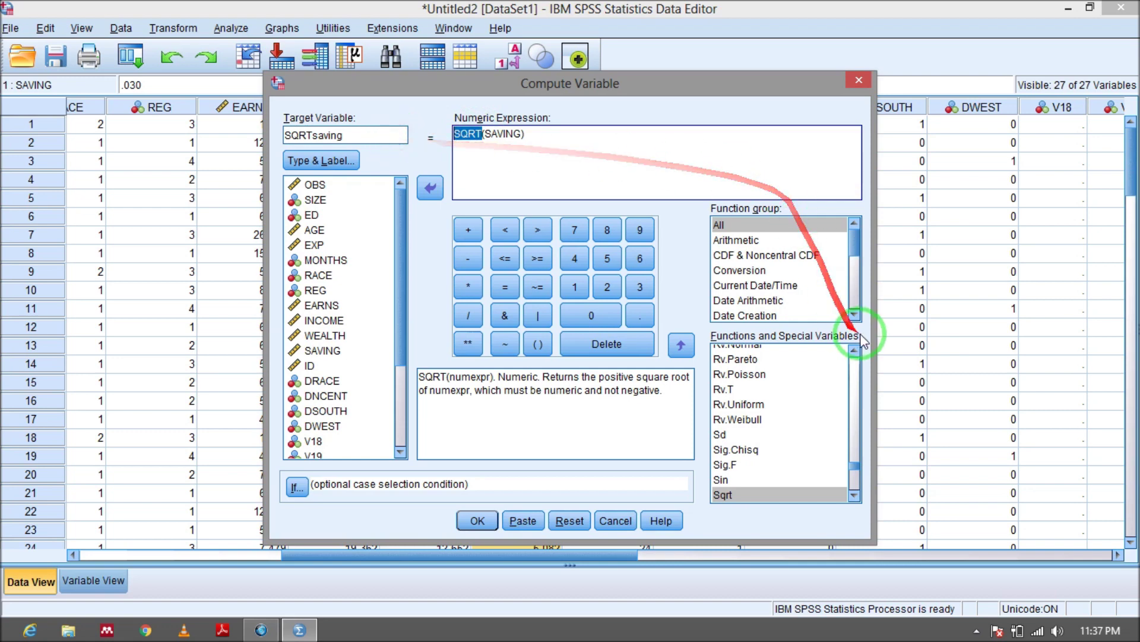
drag(856, 472, 855, 415)
click(740, 363)
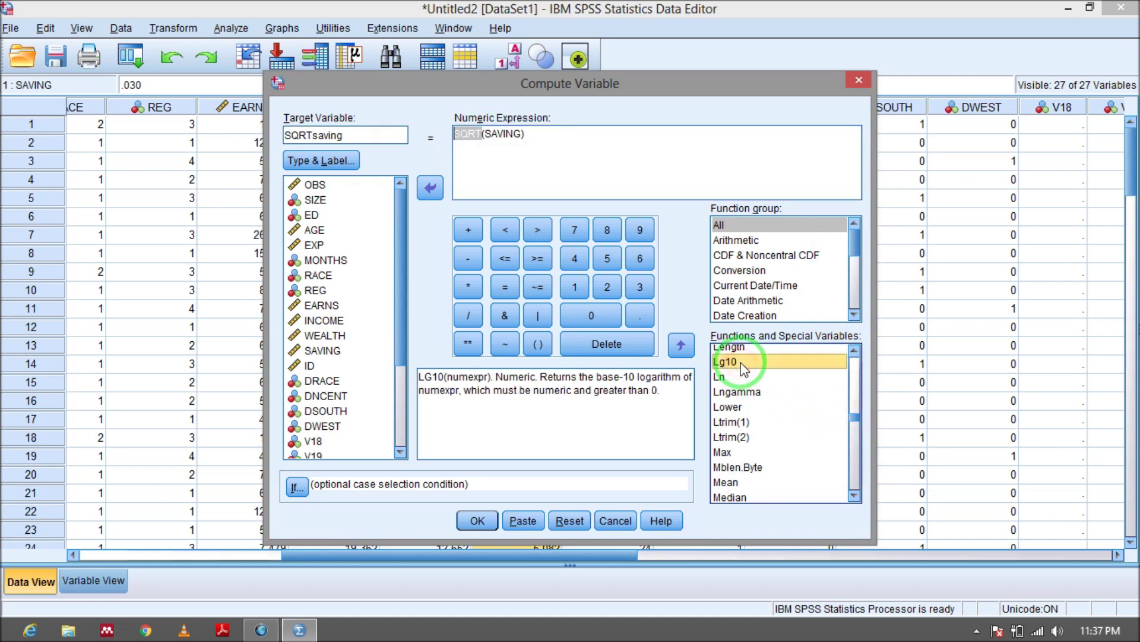
scroll(745, 365, up, 1)
click(744, 399)
double_click(720, 413)
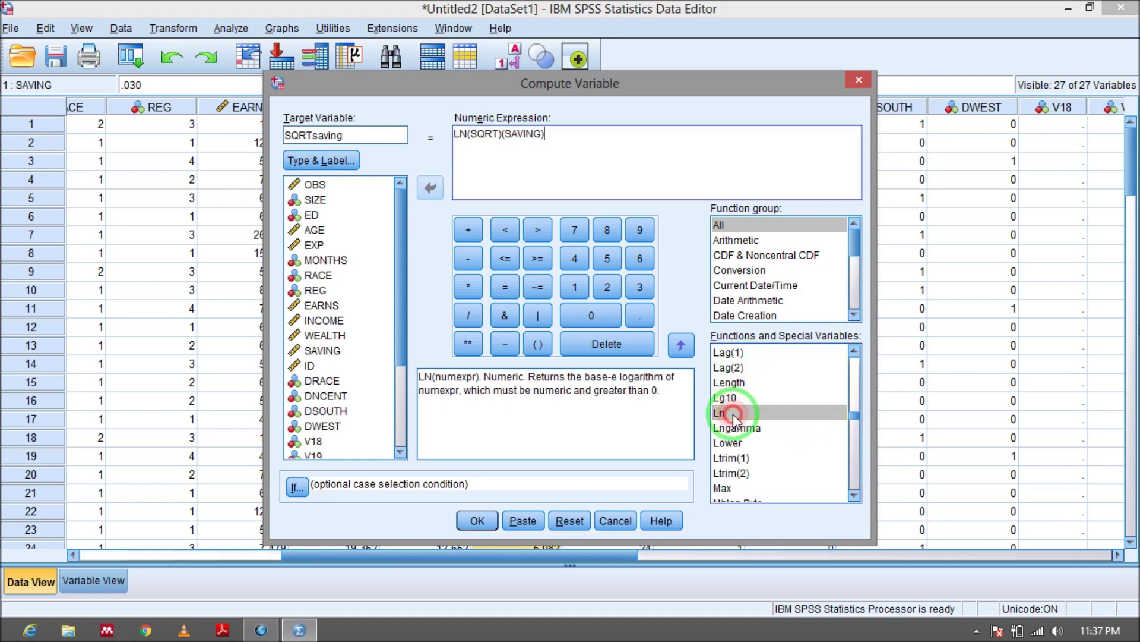
- Correct the expression to LN(SAVING), compute it into SQRTsaving and minimize the output viewer
click(518, 140)
drag(518, 139, 503, 135)
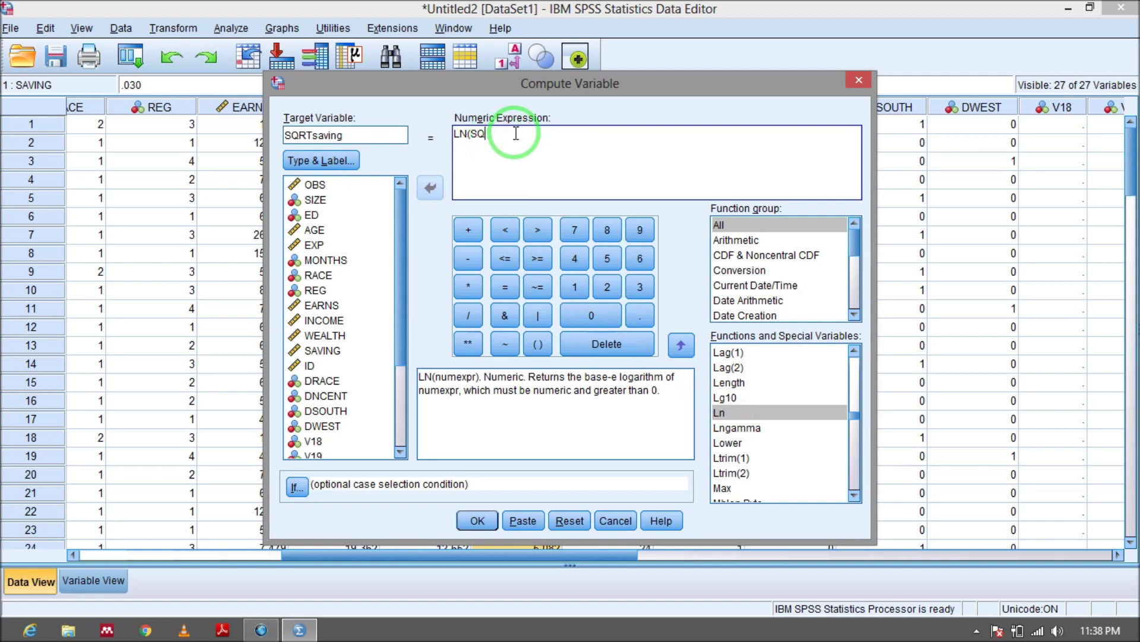
double_click(324, 351)
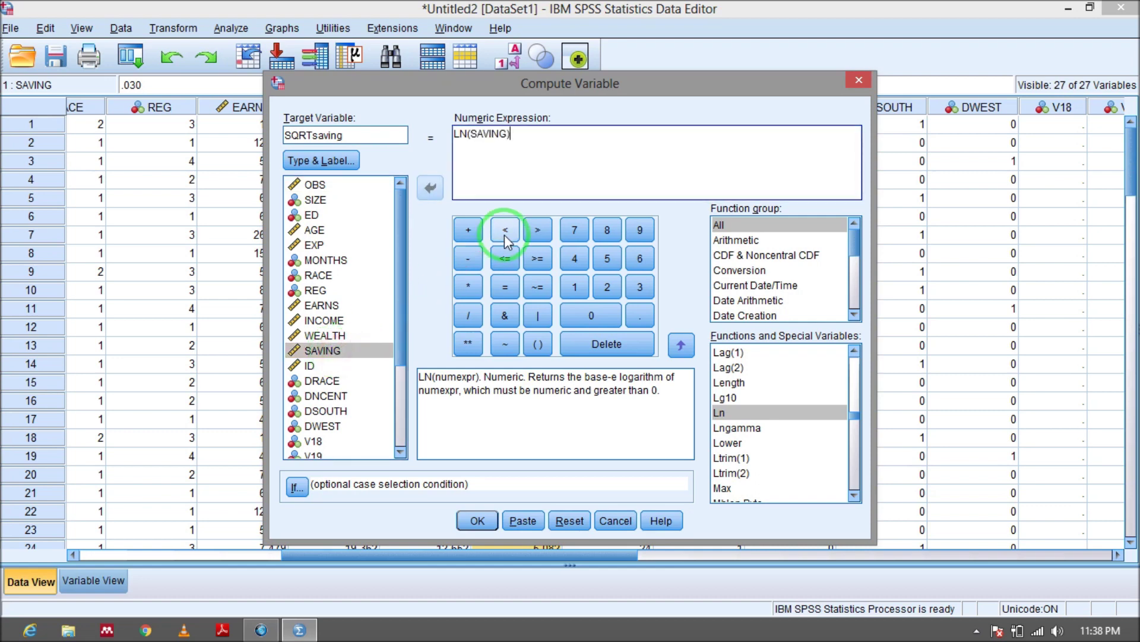
click(480, 521)
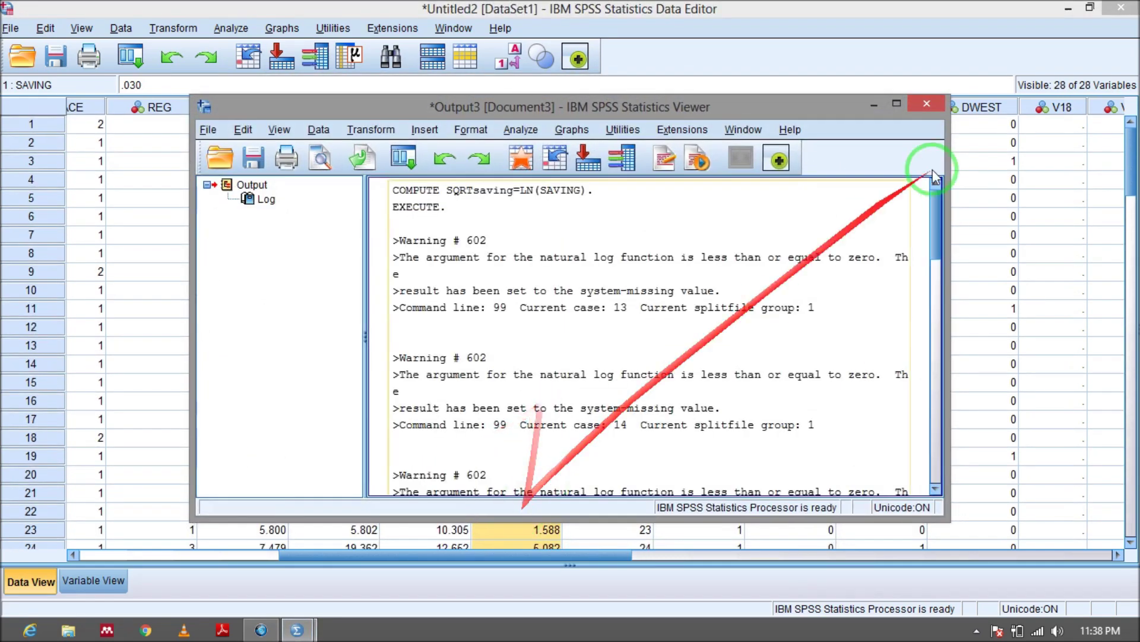
click(925, 112)
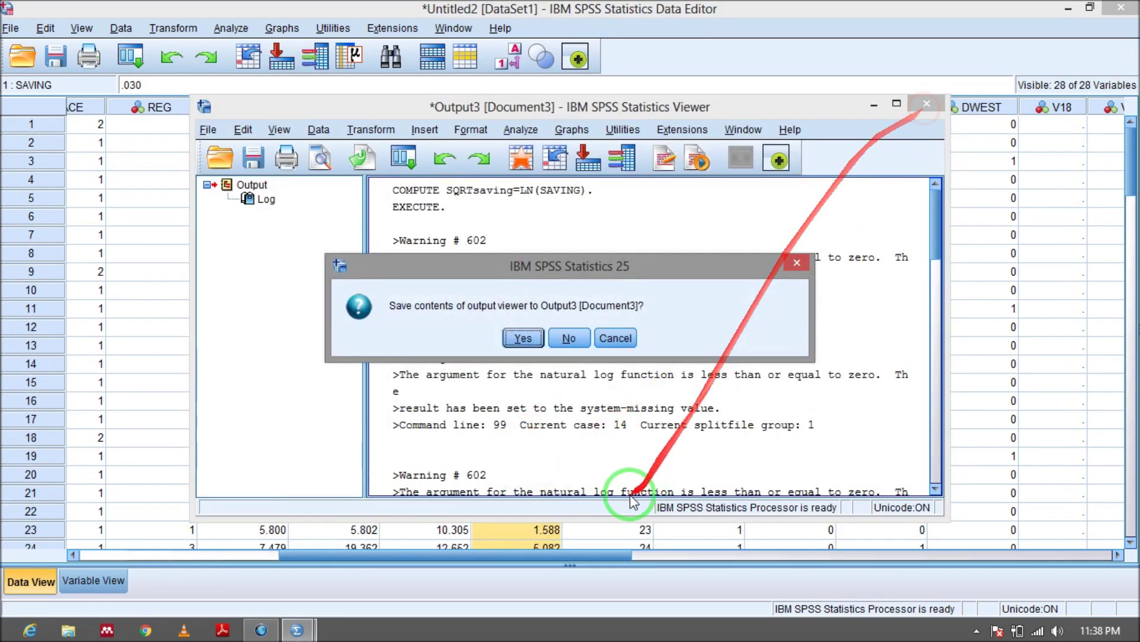
click(616, 333)
click(874, 105)
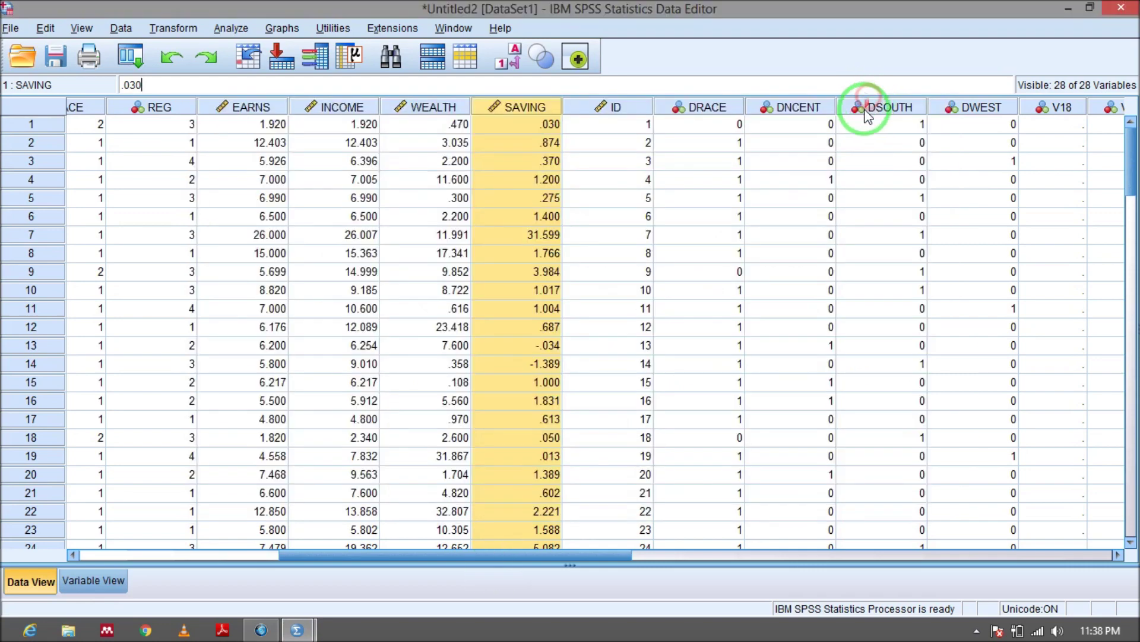
- Examine the log-transformed SQRTsaving column for missing values, checking individual cells from case 12 down to case 58
drag(506, 559, 974, 557)
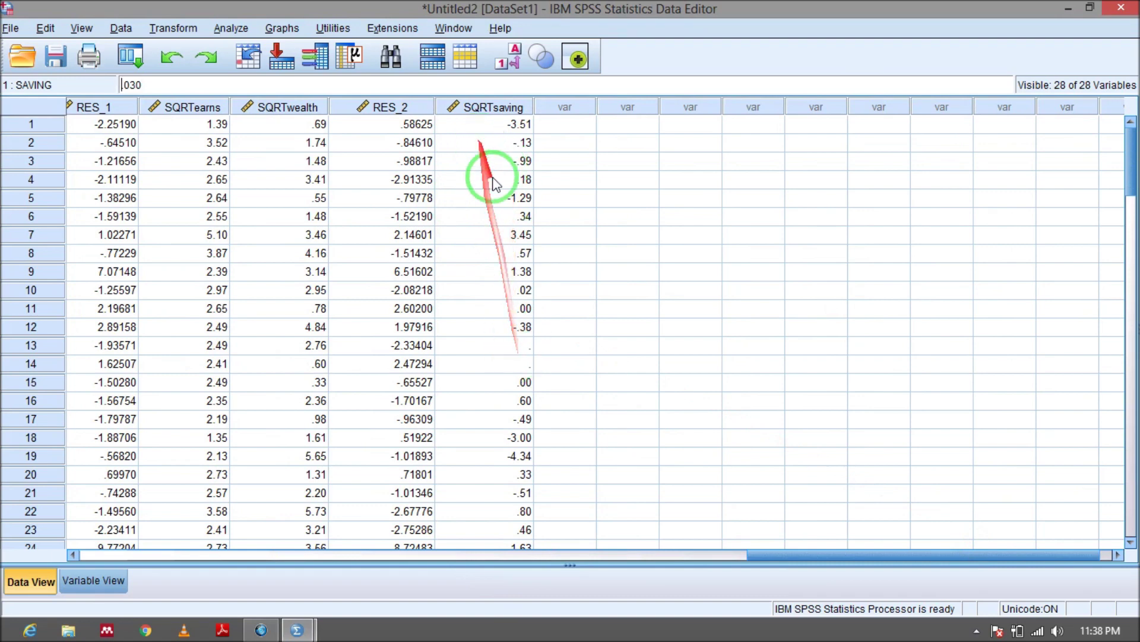
click(506, 346)
click(507, 365)
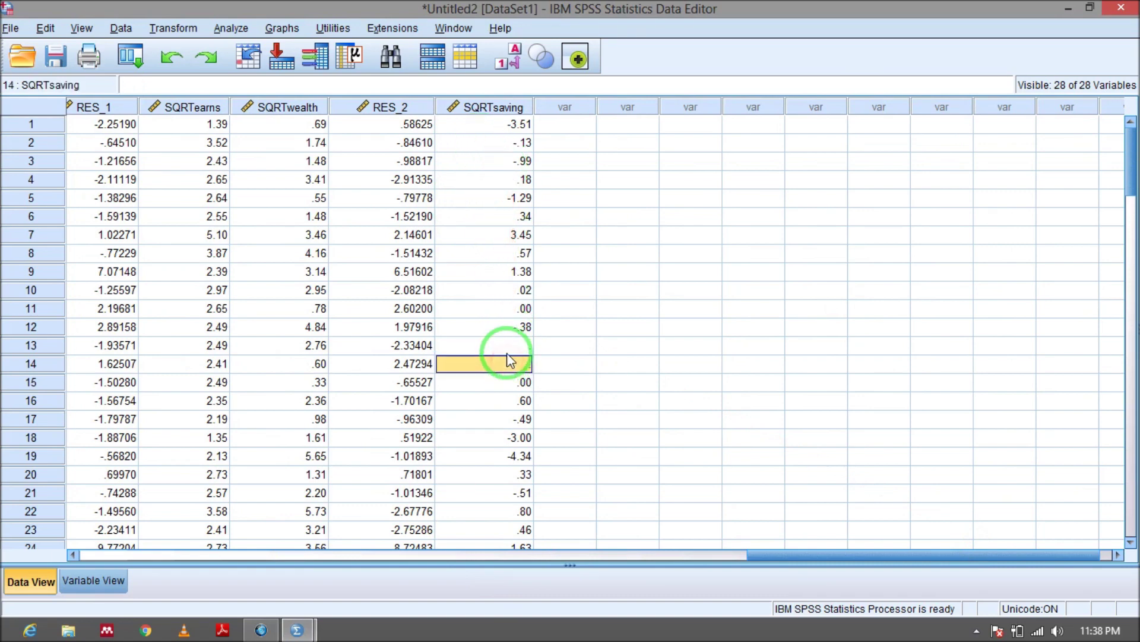
click(506, 330)
click(504, 340)
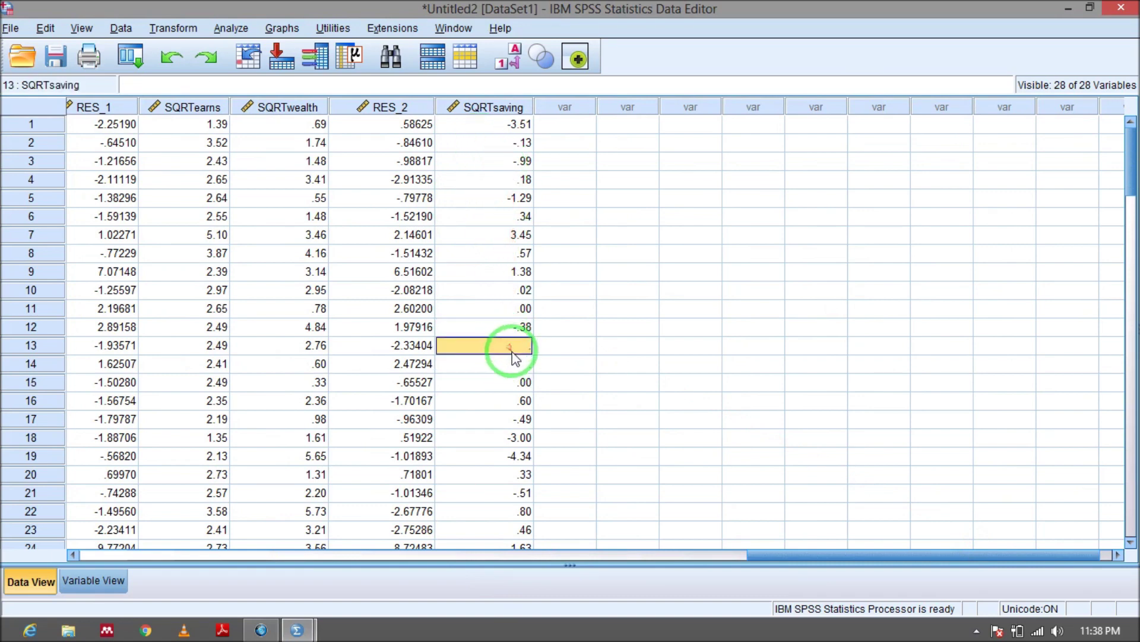
click(512, 356)
click(509, 346)
scroll(475, 285, down, 6)
click(515, 329)
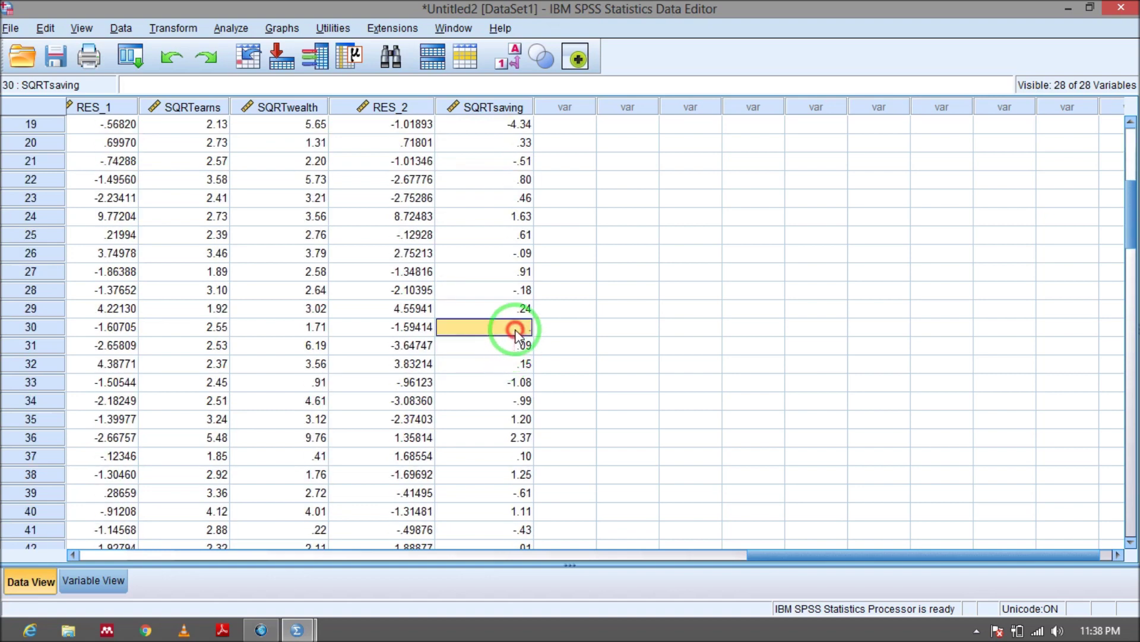
scroll(515, 336, down, 5)
click(514, 346)
click(516, 364)
click(515, 400)
scroll(522, 410, down, 3)
click(512, 404)
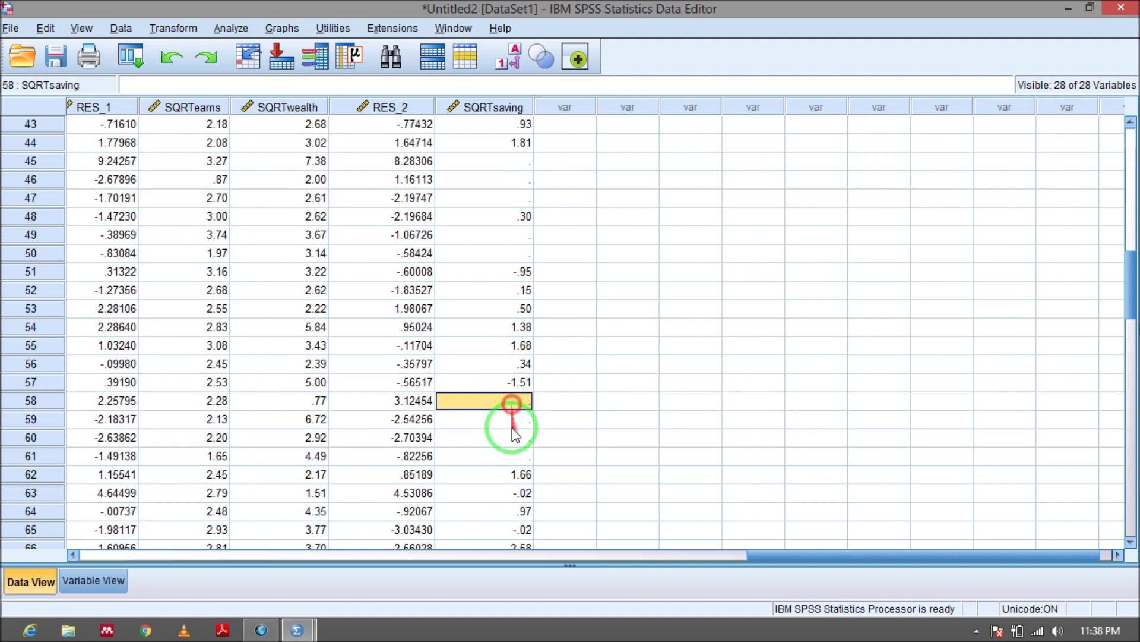
- Run a one-sample Kolmogorov-Smirnov test against the normal distribution with SQRTsaving as the only test variable
click(509, 400)
scroll(516, 386, up, 14)
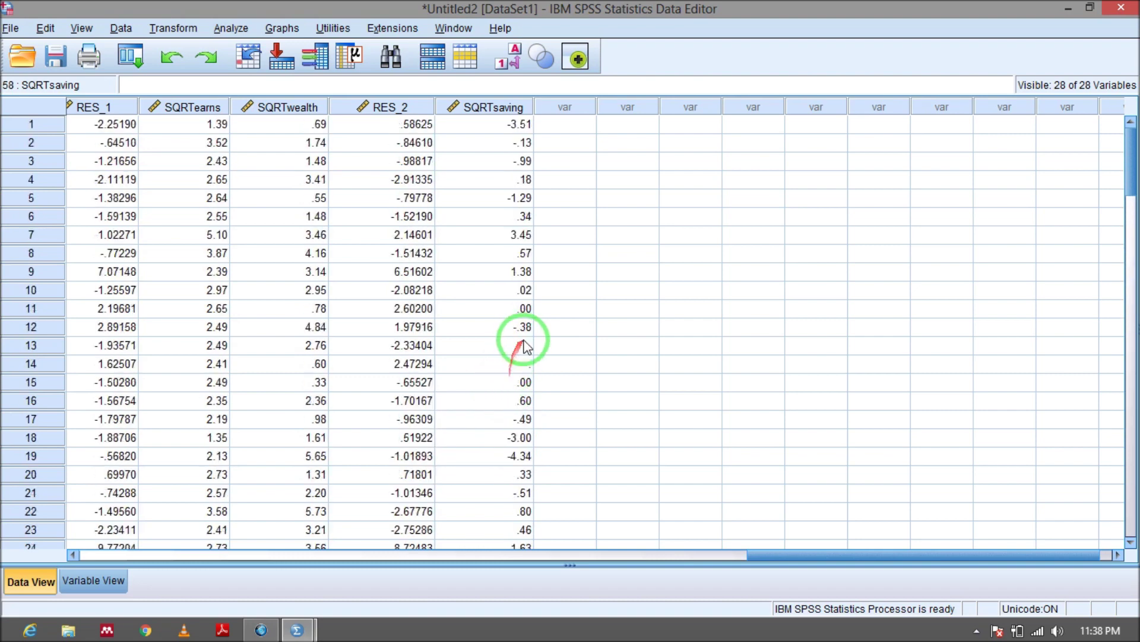
click(231, 28)
mouse_move(288, 31)
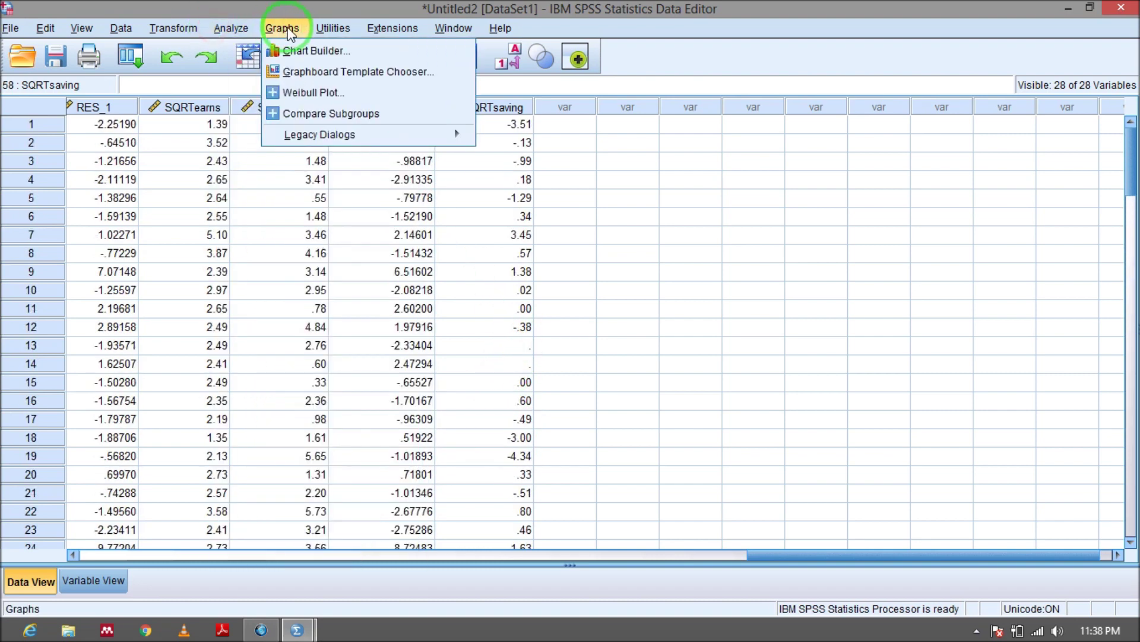
mouse_move(235, 34)
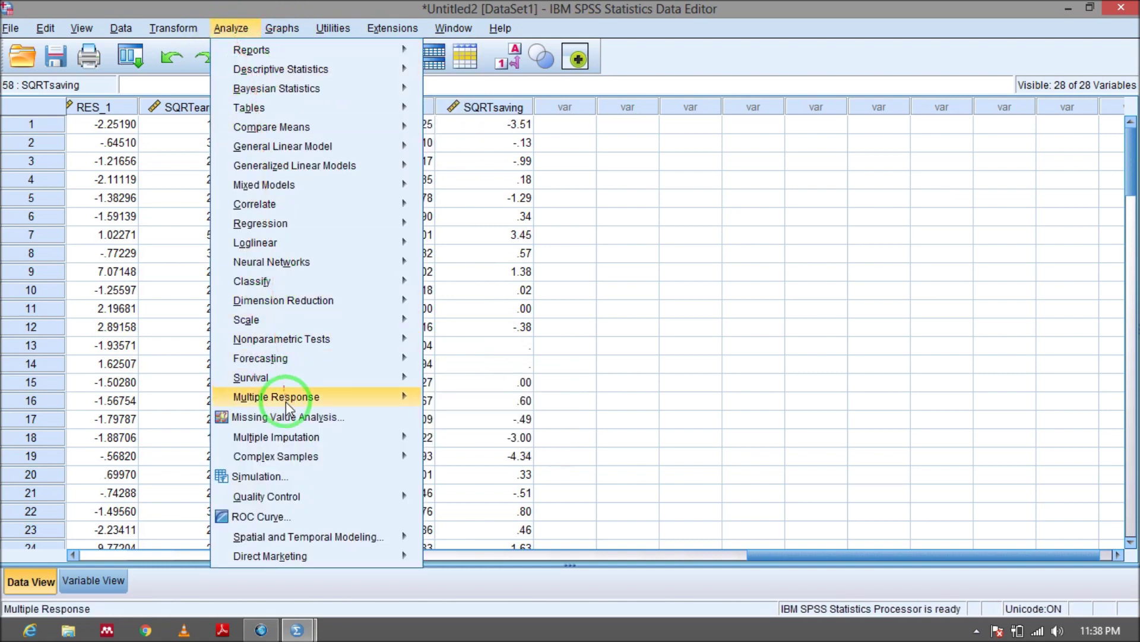
mouse_move(305, 337)
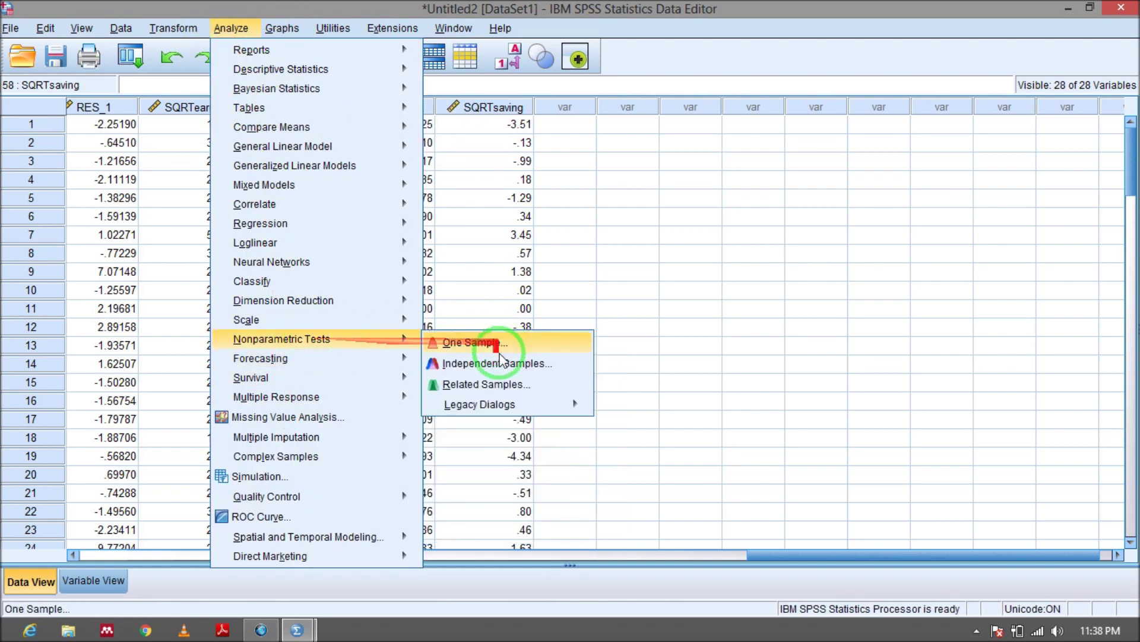
mouse_move(501, 404)
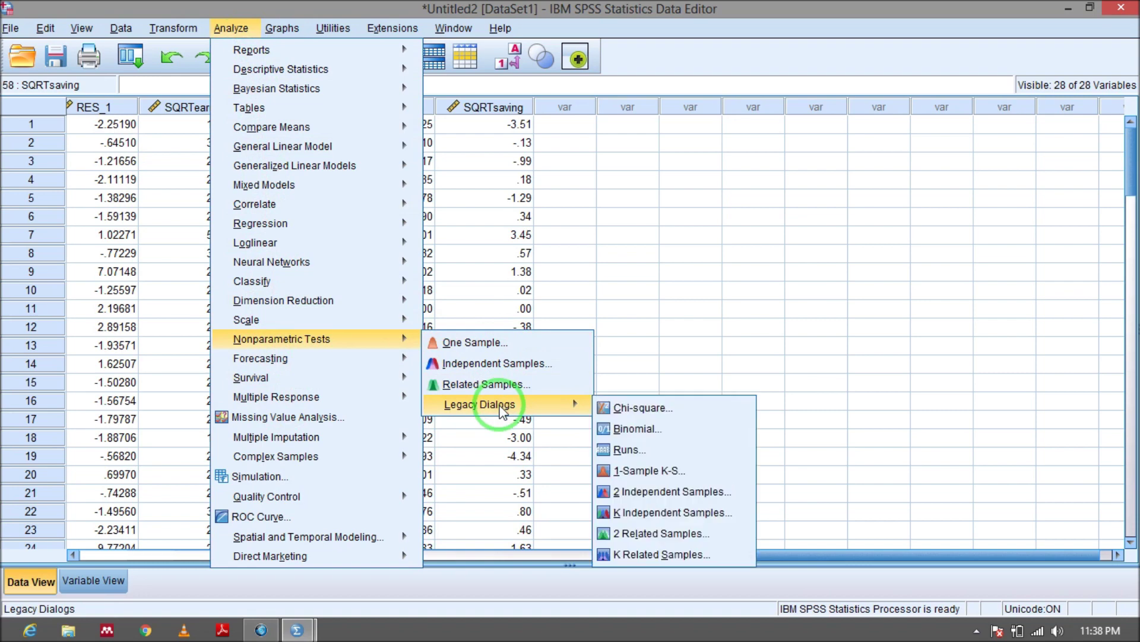
click(658, 468)
drag(508, 244, 515, 342)
double_click(459, 337)
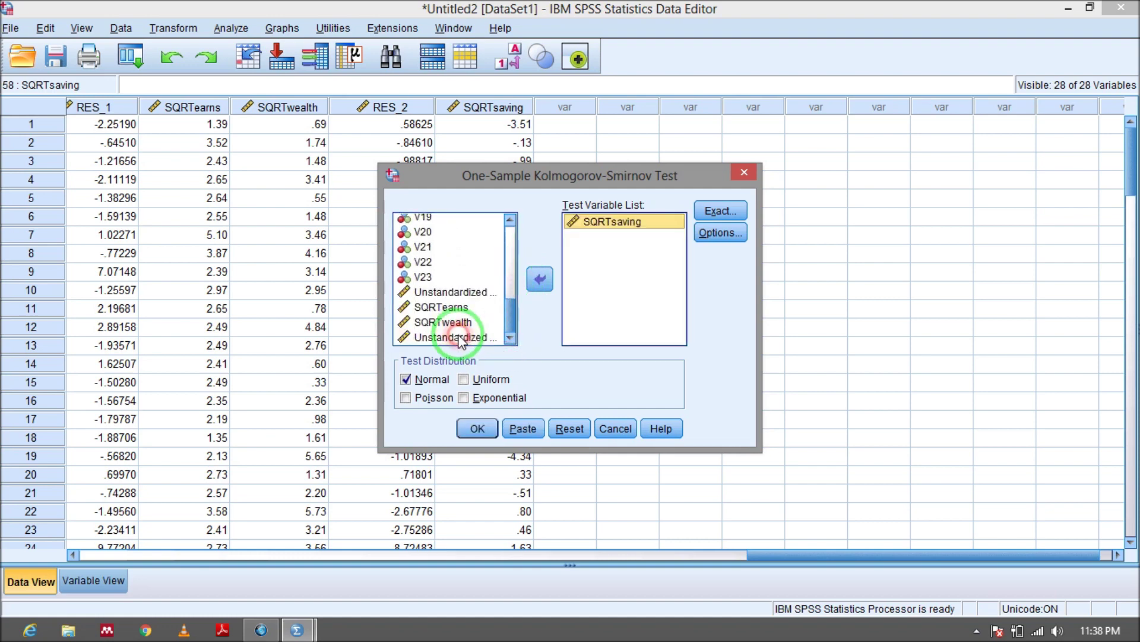
click(484, 428)
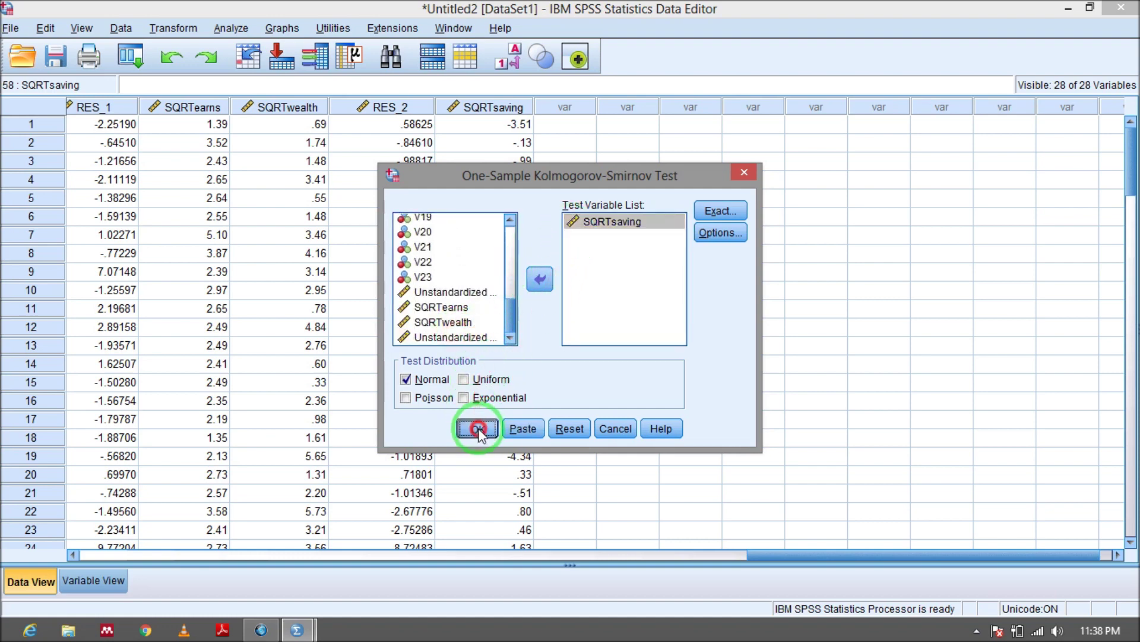
- Examine the significance values in the Kolmogorov-Smirnov table for SQRTsaving and minimize the output viewer
click(789, 430)
click(796, 423)
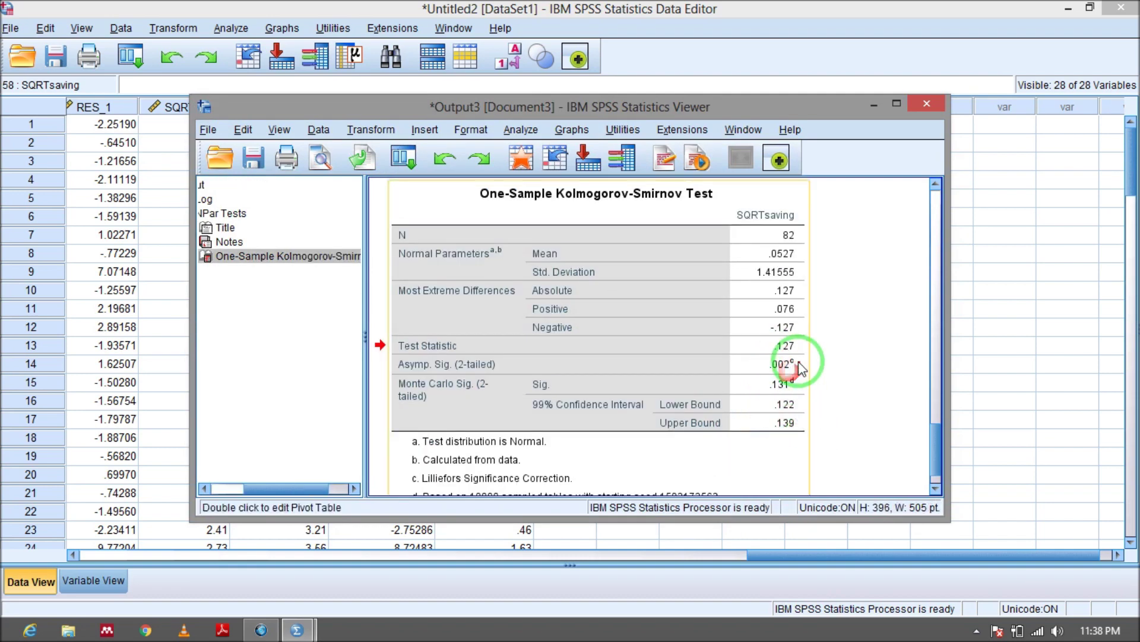
click(871, 108)
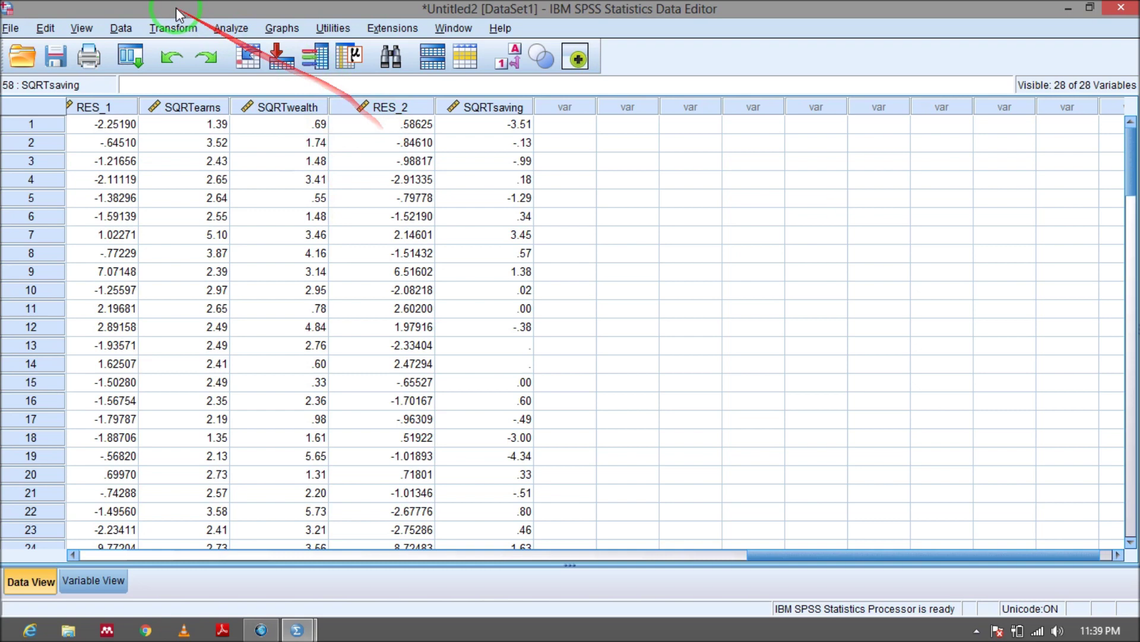
- Start a linear regression with INCOME as the dependent variable and remove SAVING from the independent variables
click(225, 30)
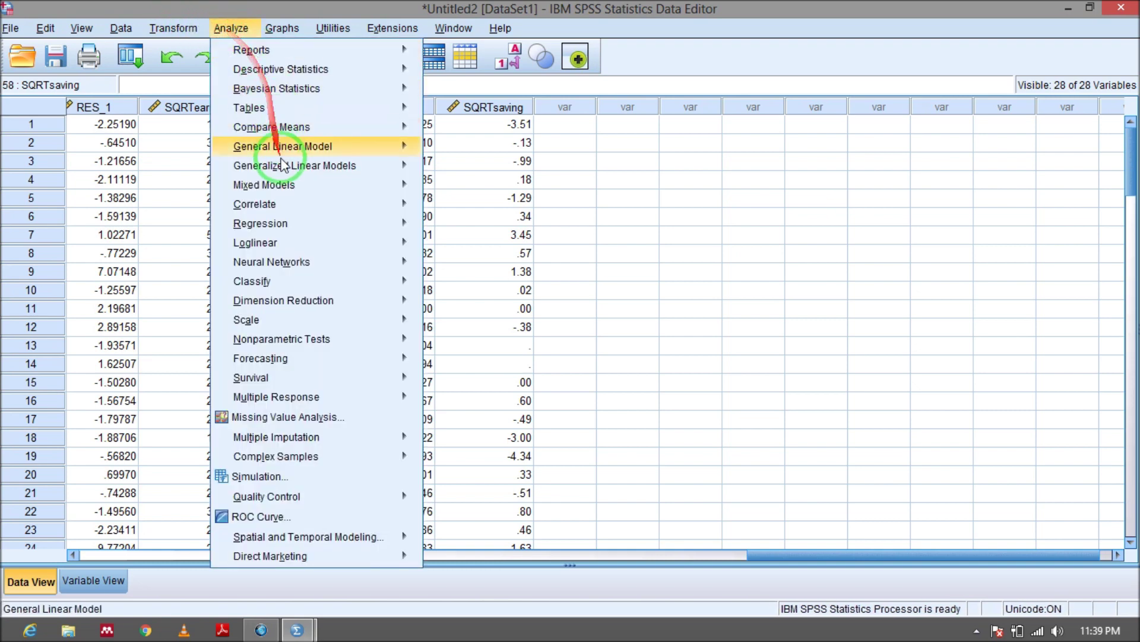
mouse_move(284, 232)
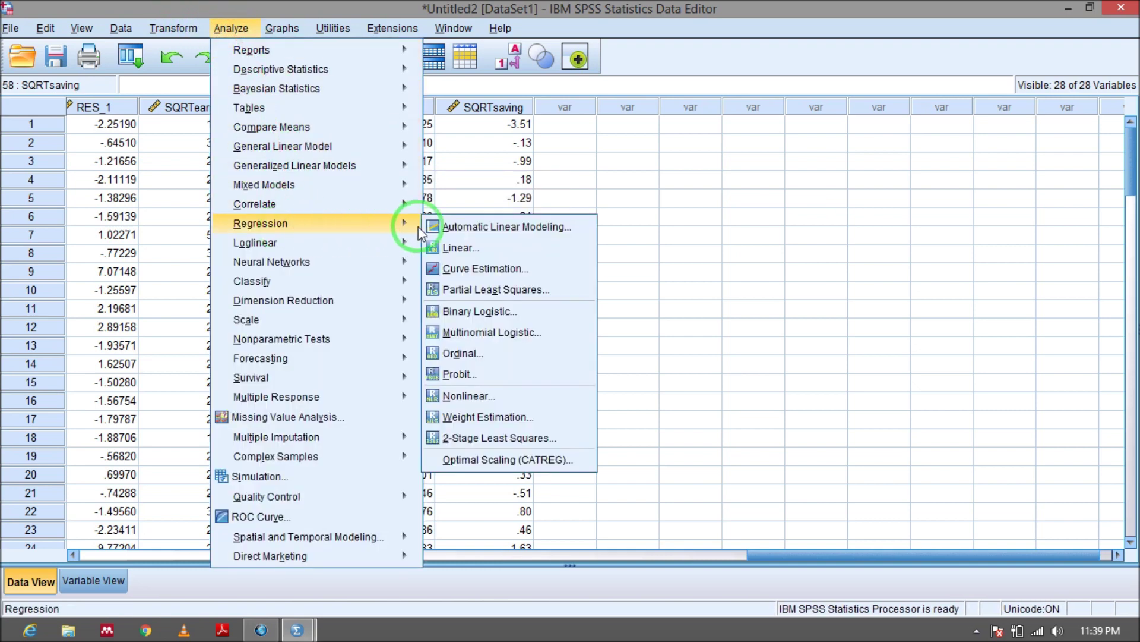
click(437, 248)
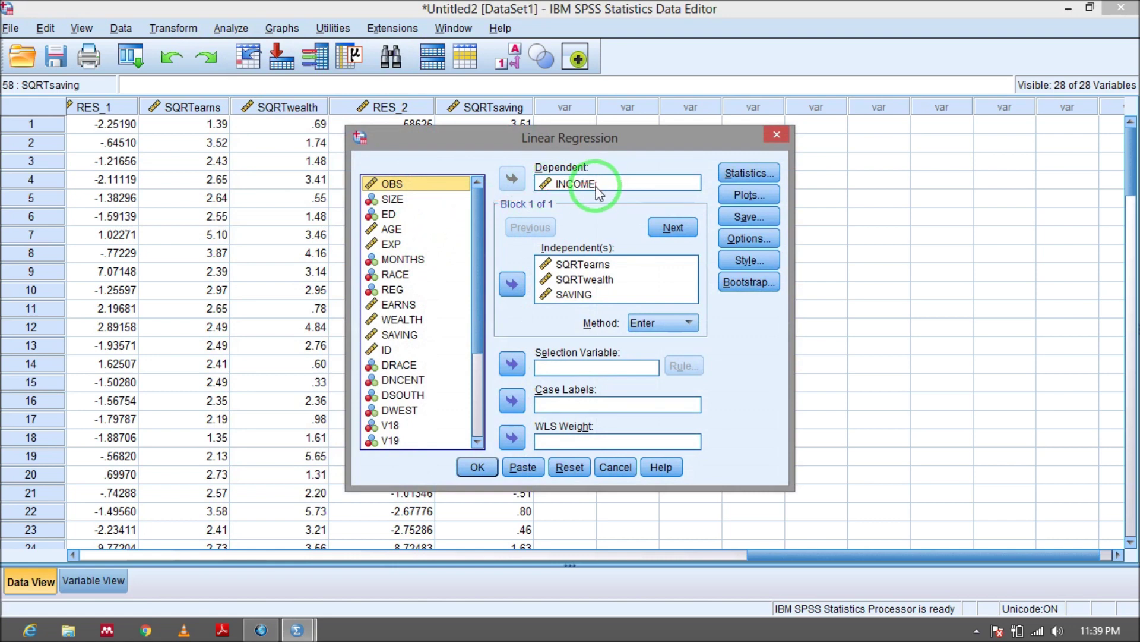
click(576, 296)
click(514, 286)
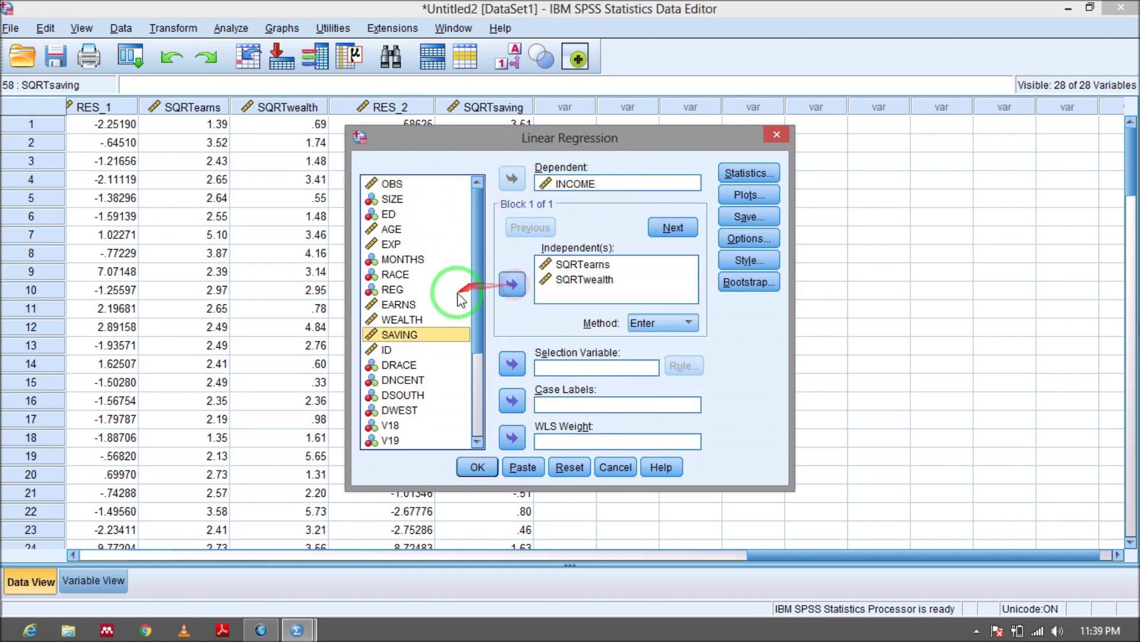
- Add SQRTsaving to the independent variables, run the regression and minimize the output viewer
drag(476, 299, 486, 443)
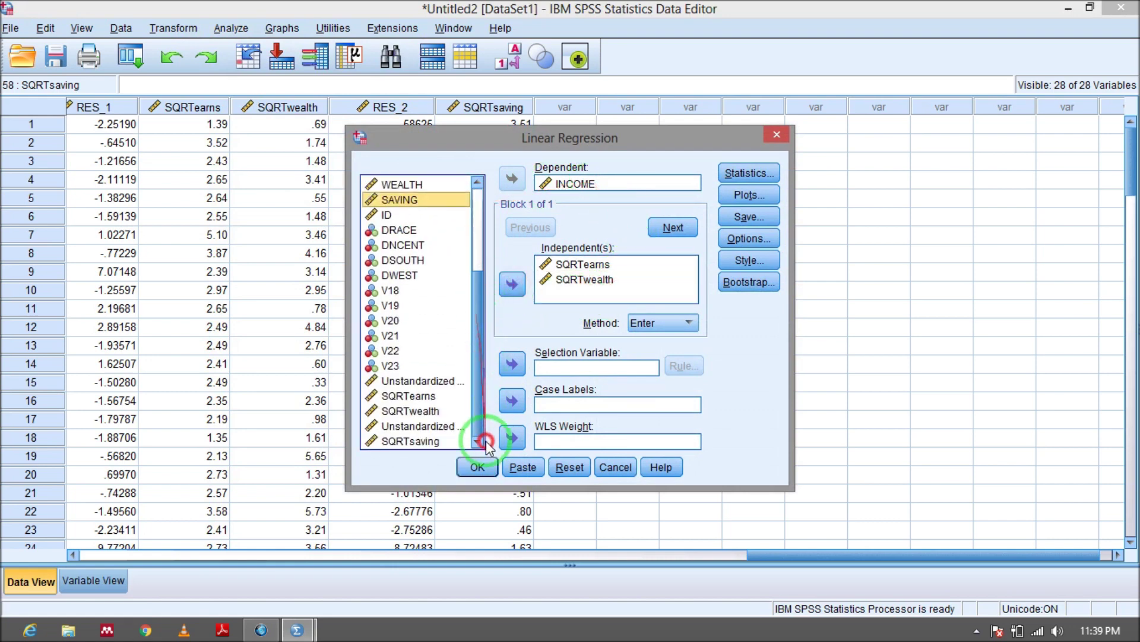
click(435, 443)
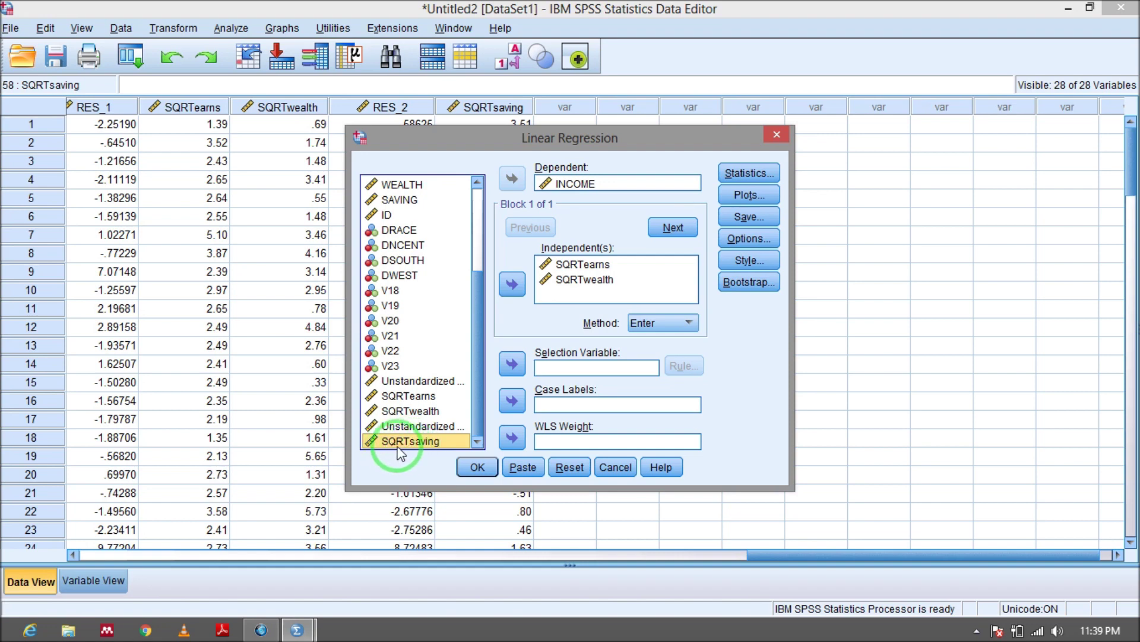
click(511, 286)
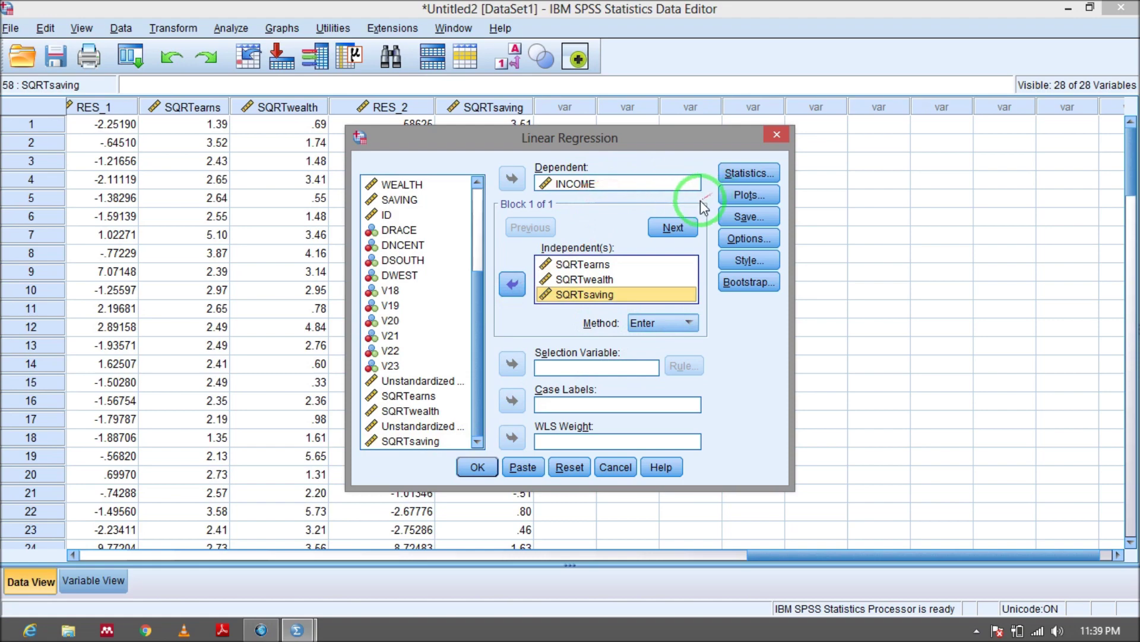
click(475, 467)
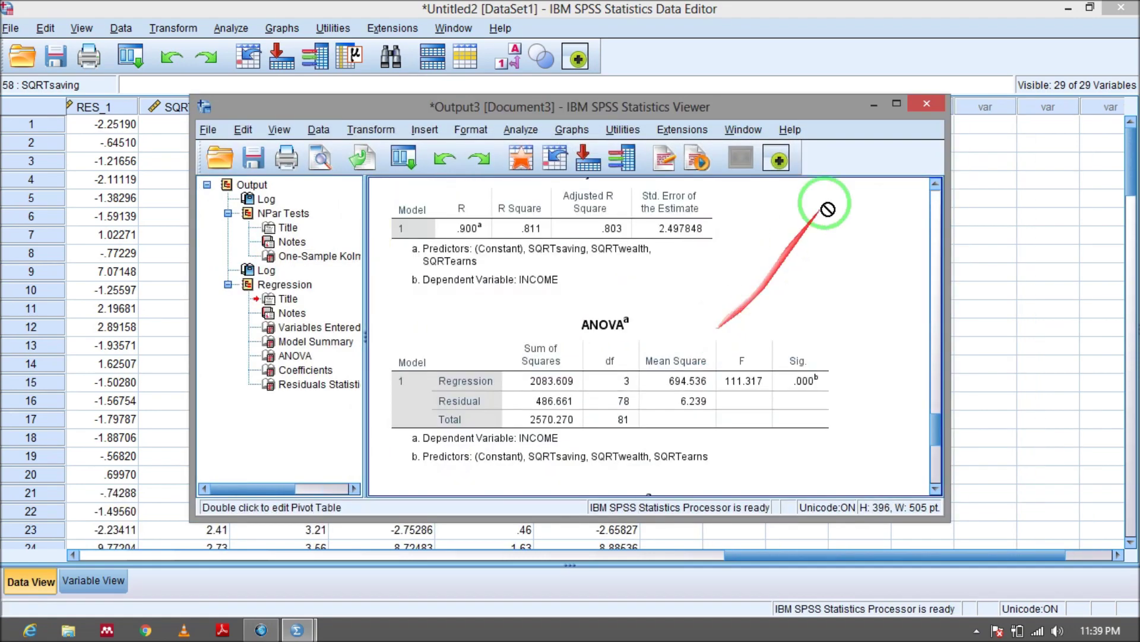
click(874, 104)
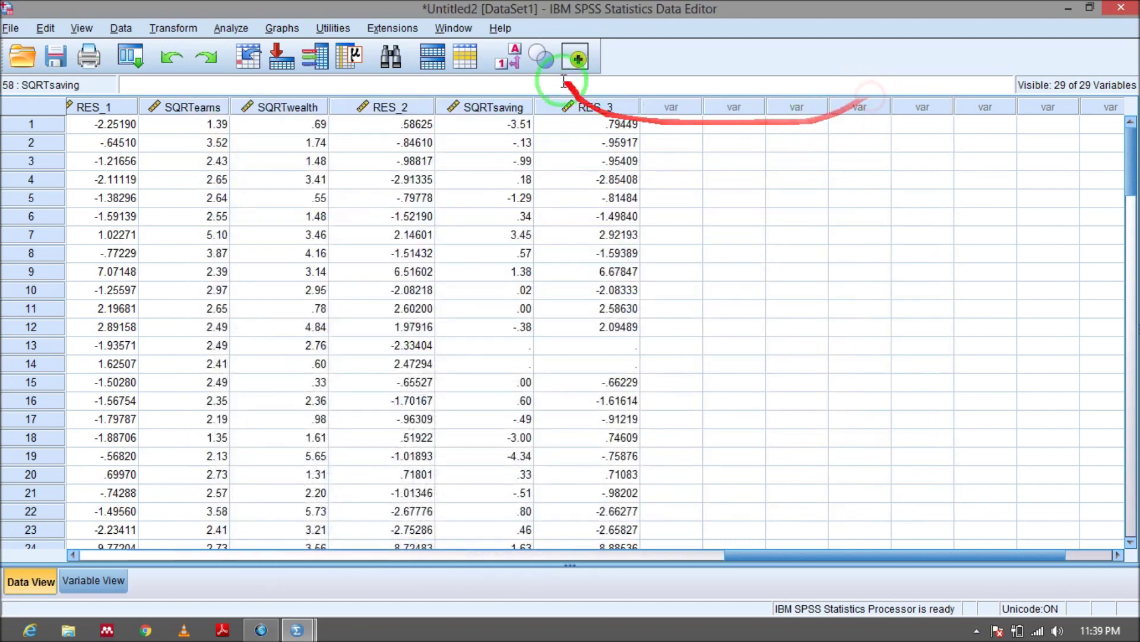
- Select the RES_3 column, then start a one-sample Kolmogorov-Smirnov test and remove SQRTsaving from the test variables
click(616, 107)
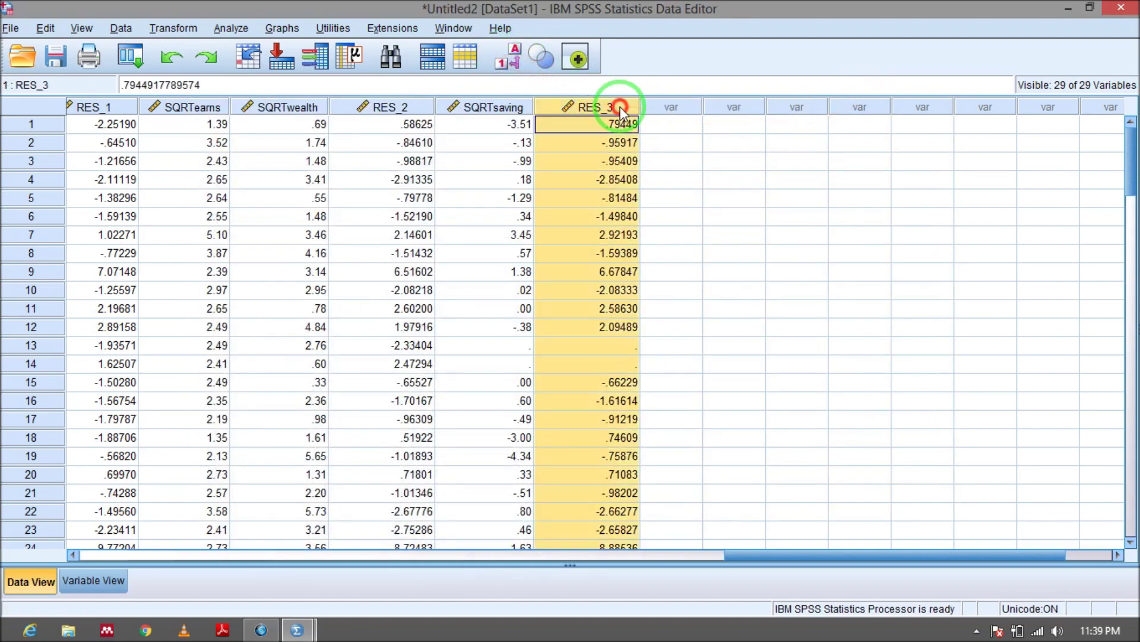
click(231, 28)
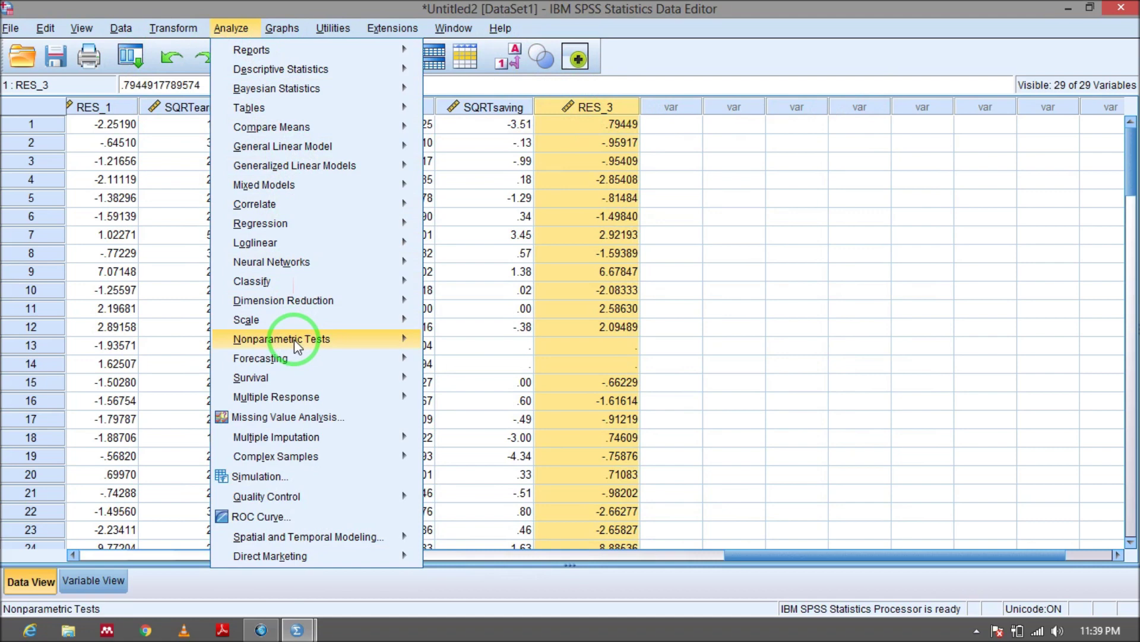
mouse_move(294, 340)
mouse_move(558, 407)
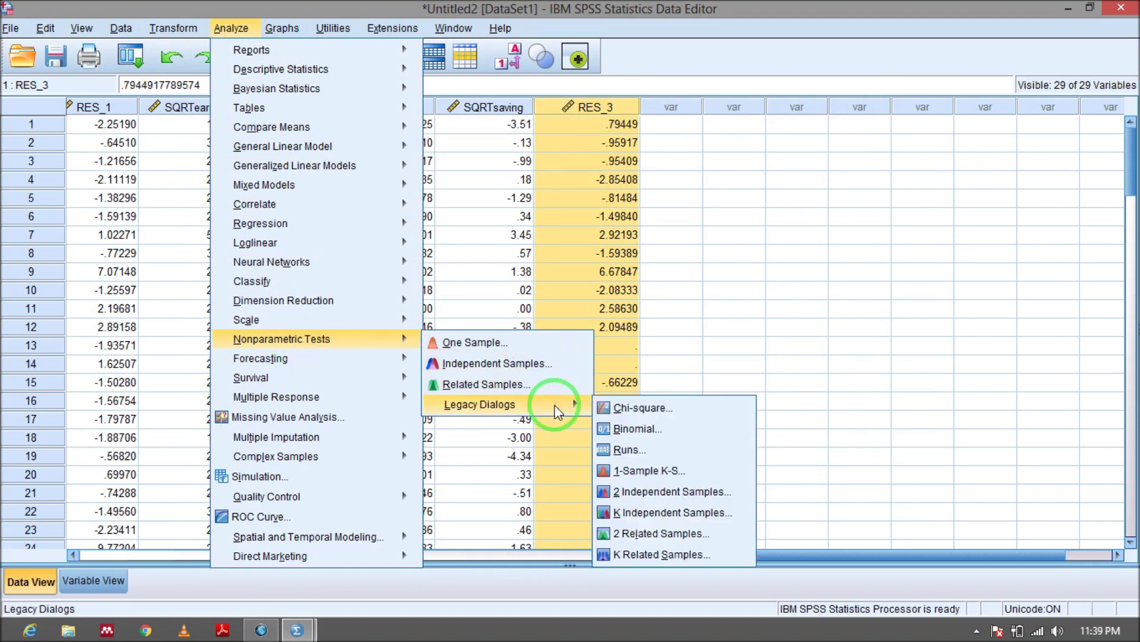
click(742, 467)
click(606, 223)
click(541, 284)
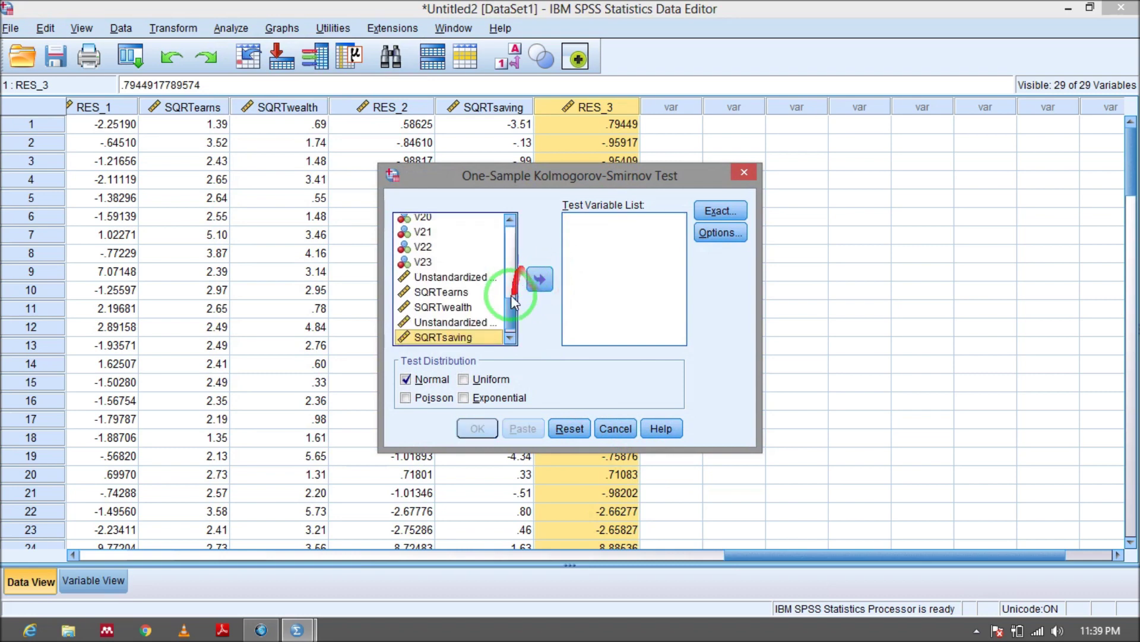
- Add the newest unstandardized residual as the test variable and run the Kolmogorov-Smirnov normality test
click(509, 338)
click(453, 338)
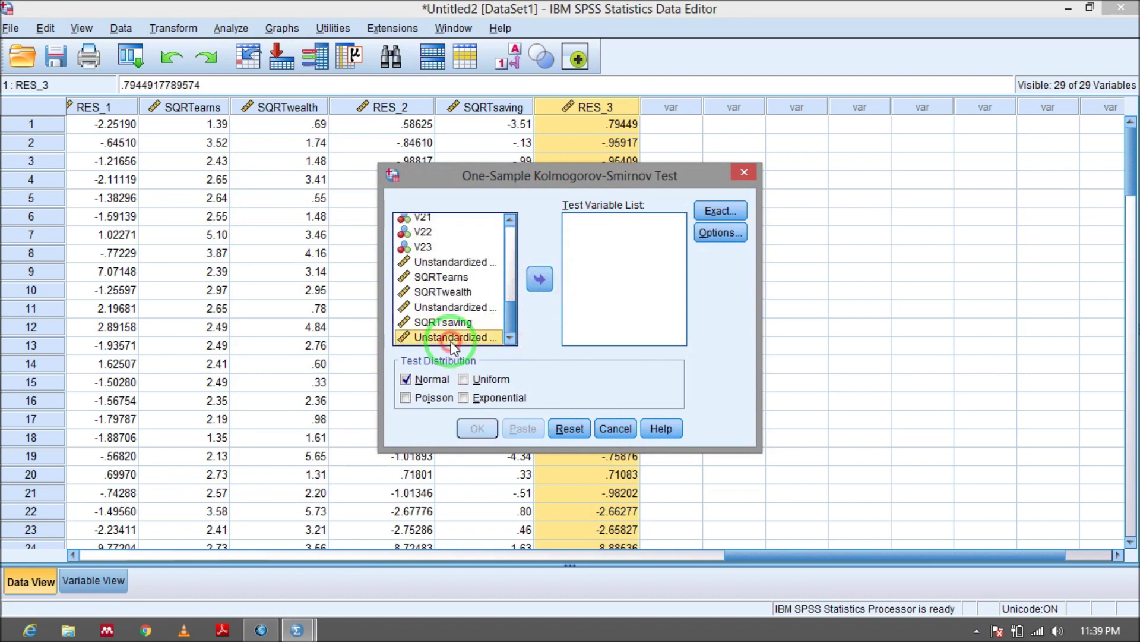
click(539, 279)
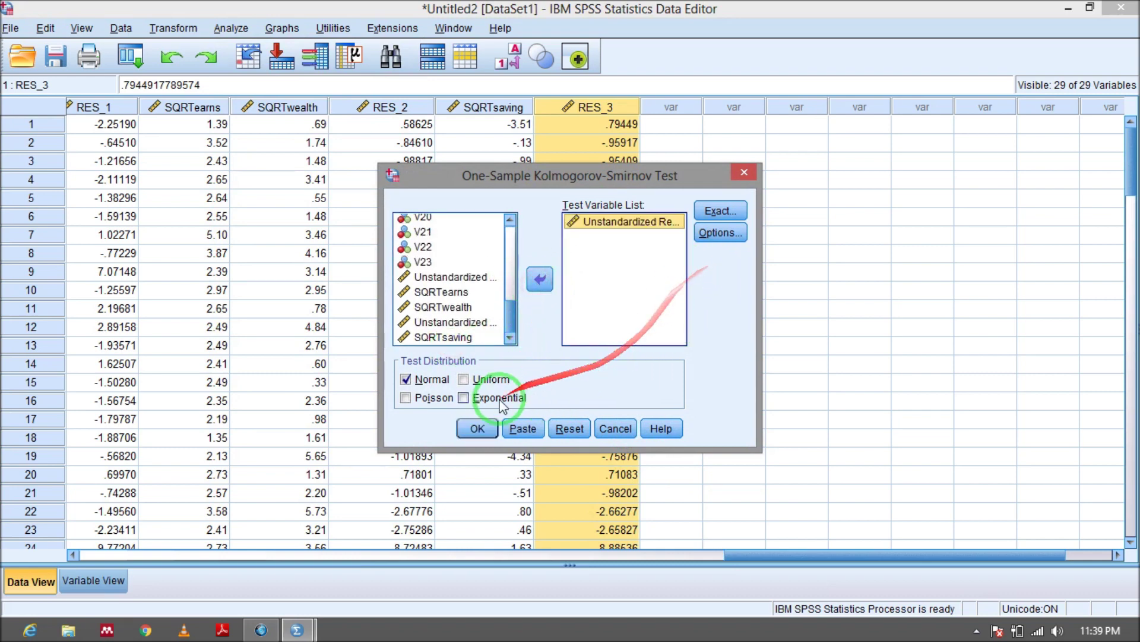
click(475, 427)
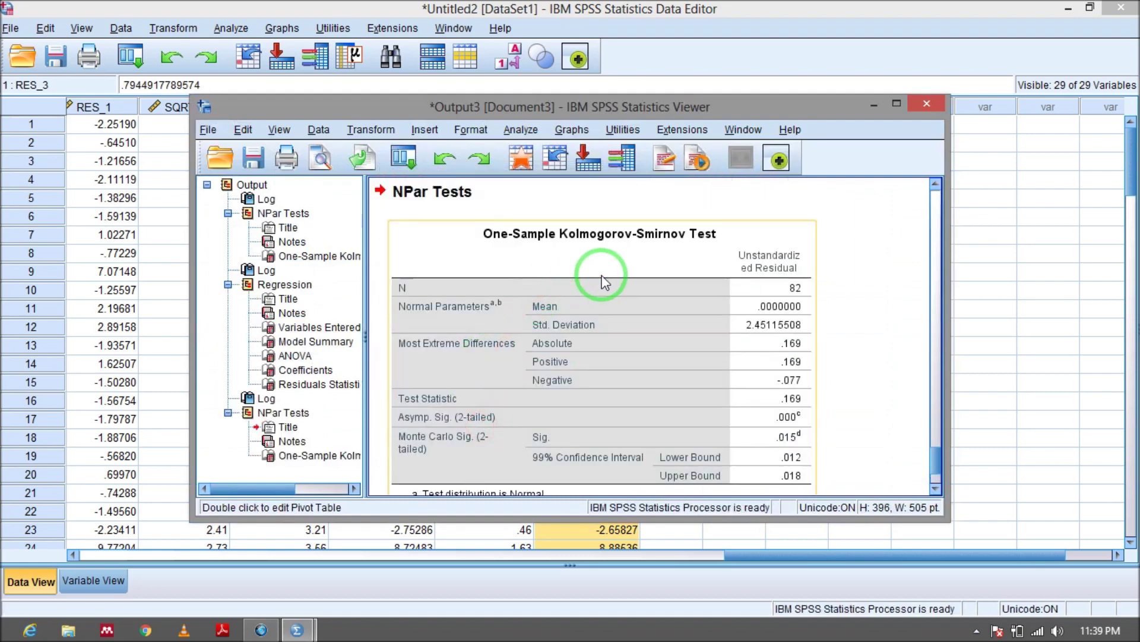
- Examine the asymptotic and Monte Carlo significance for the unstandardized residual and minimize the output viewer
scroll(601, 282, down, 3)
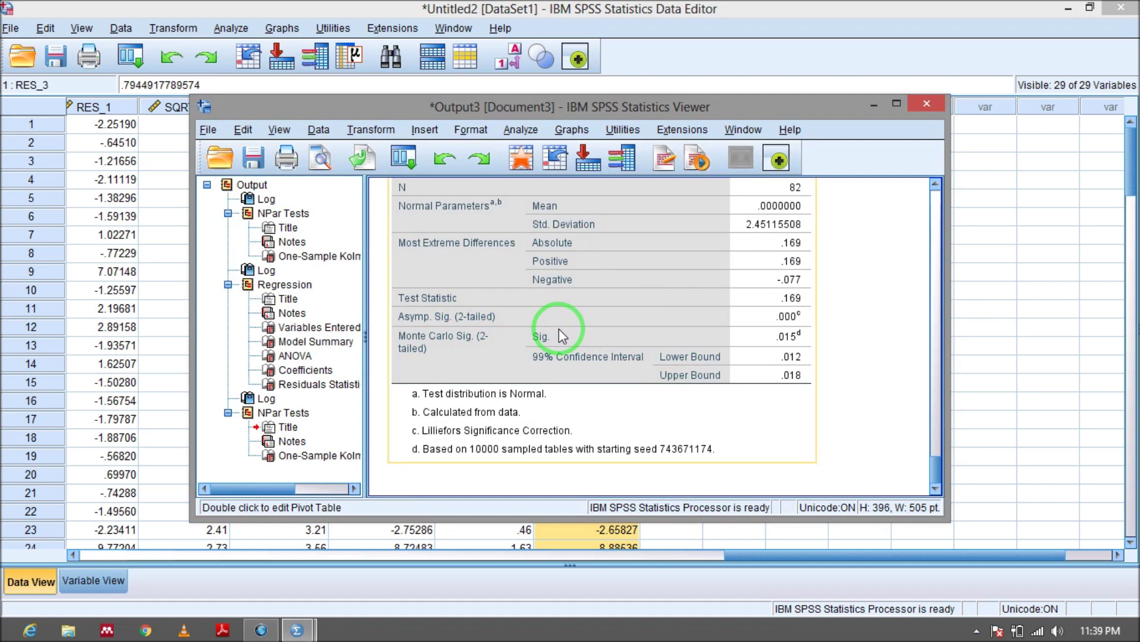
click(803, 349)
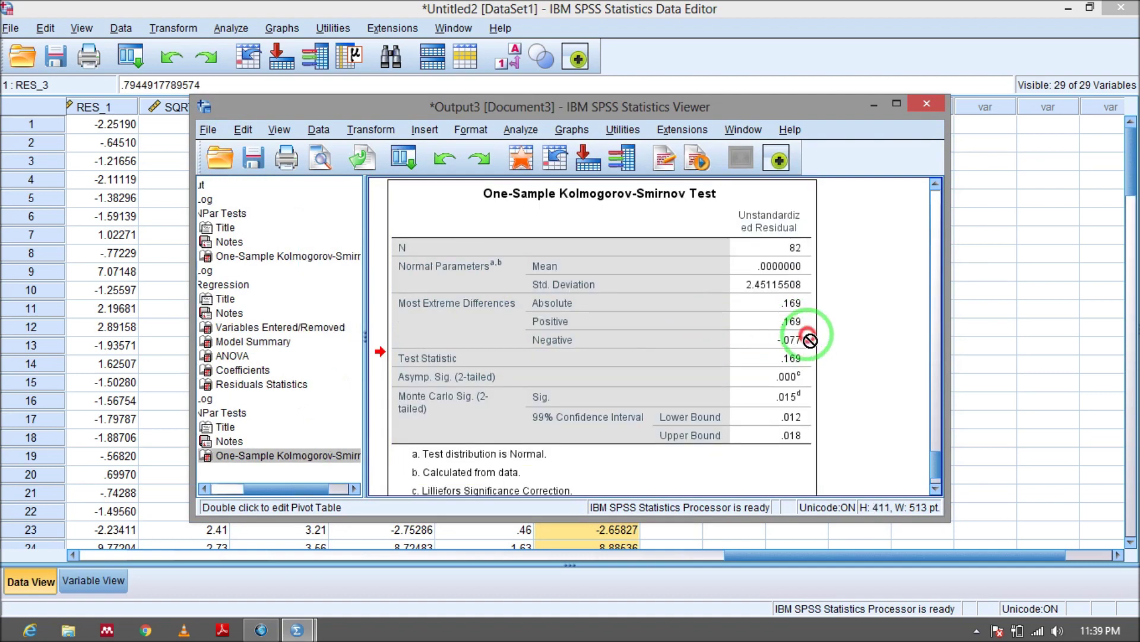
click(789, 395)
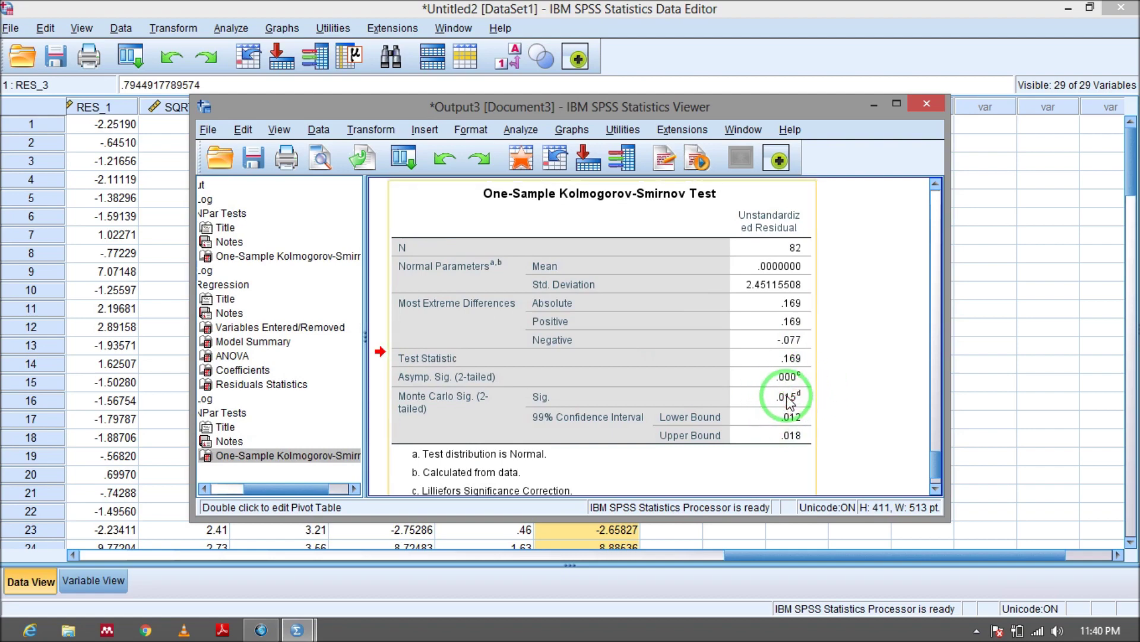
click(874, 105)
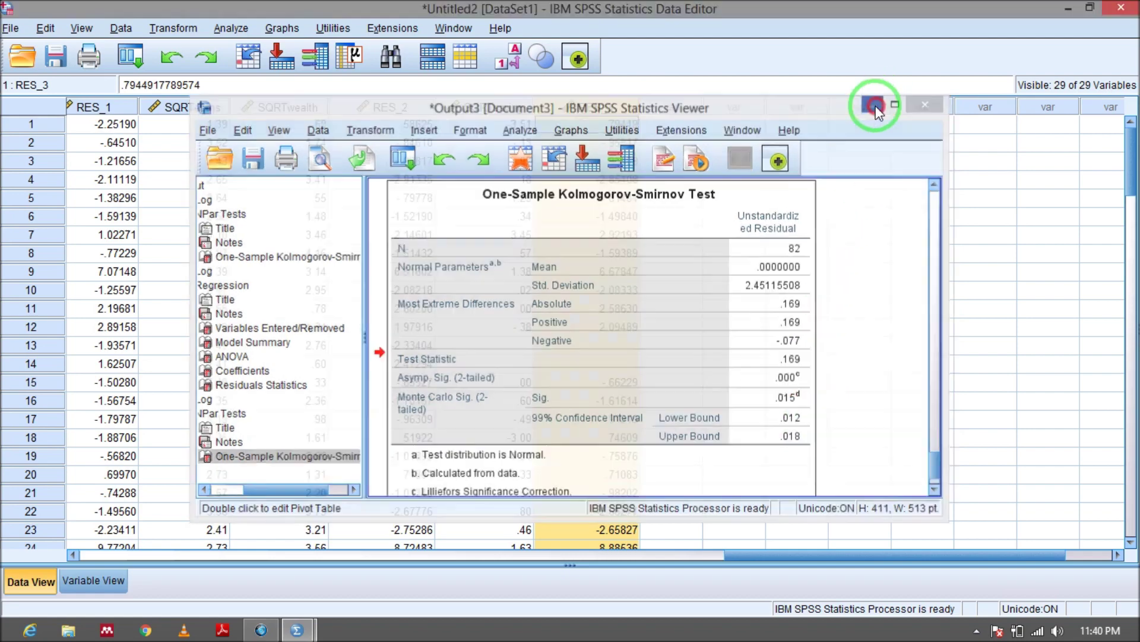
- Start computing another variable and name the target variable SQRTincome
drag(758, 554, 618, 585)
click(171, 28)
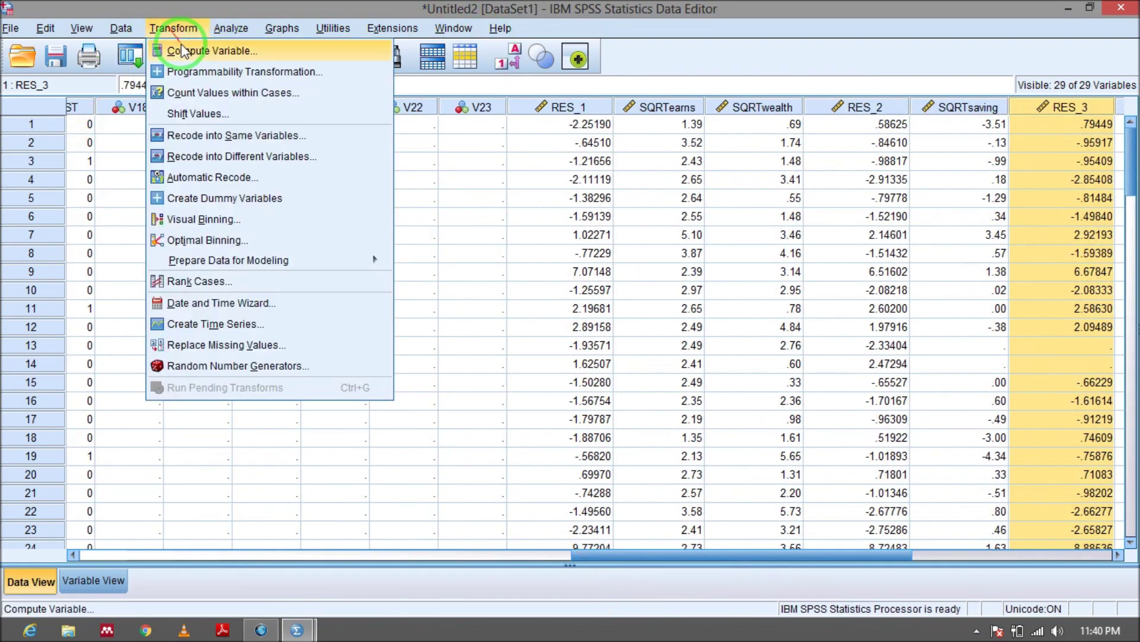
click(182, 52)
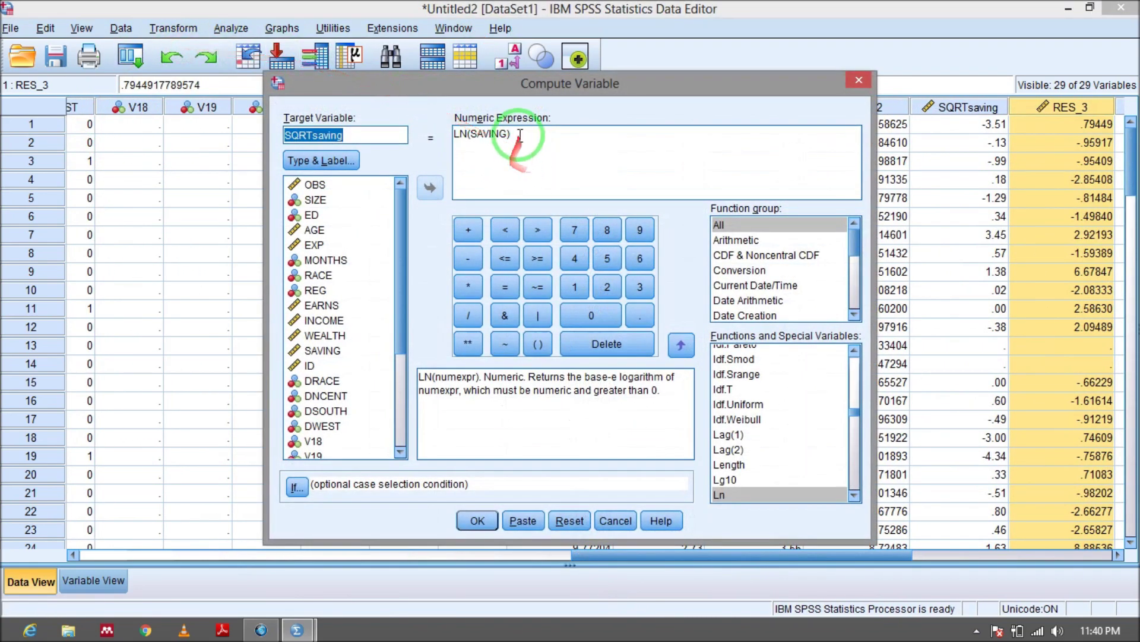
drag(343, 135, 310, 137)
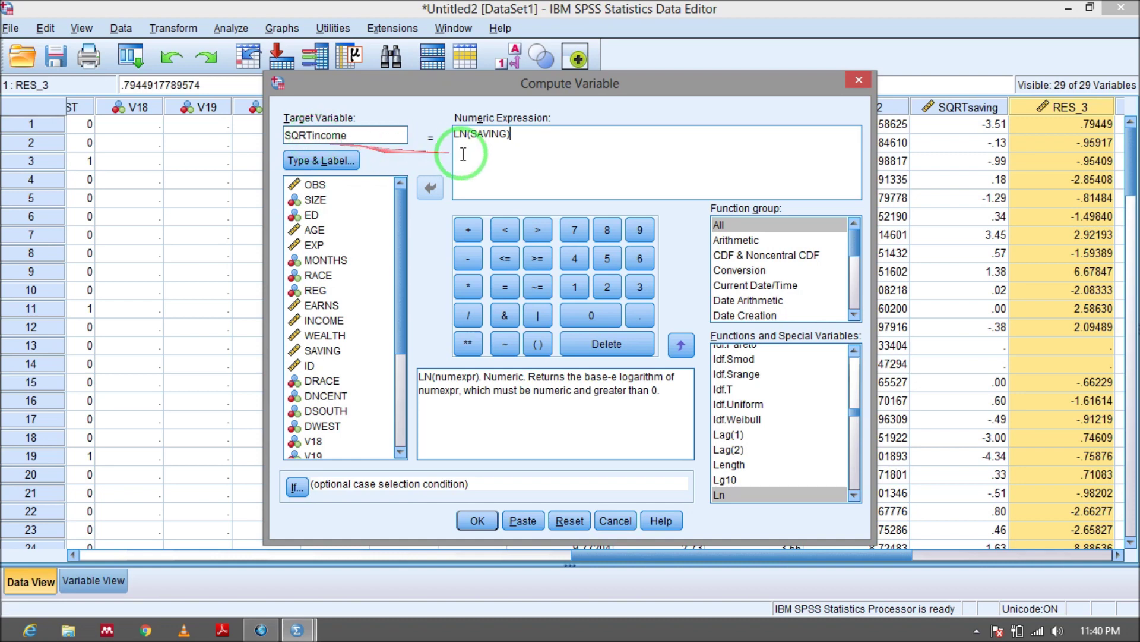
- Replace the numeric expression with SQRT(INCOME) and compute the SQRTincome variable
drag(534, 141, 446, 137)
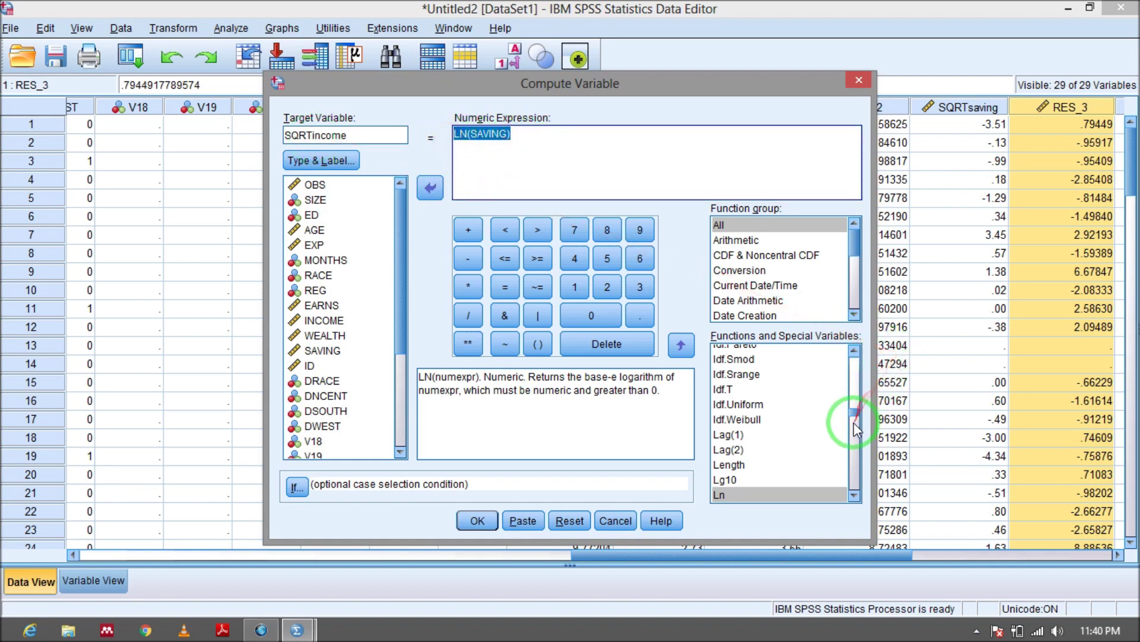
drag(850, 423, 797, 446)
scroll(796, 442, down, 8)
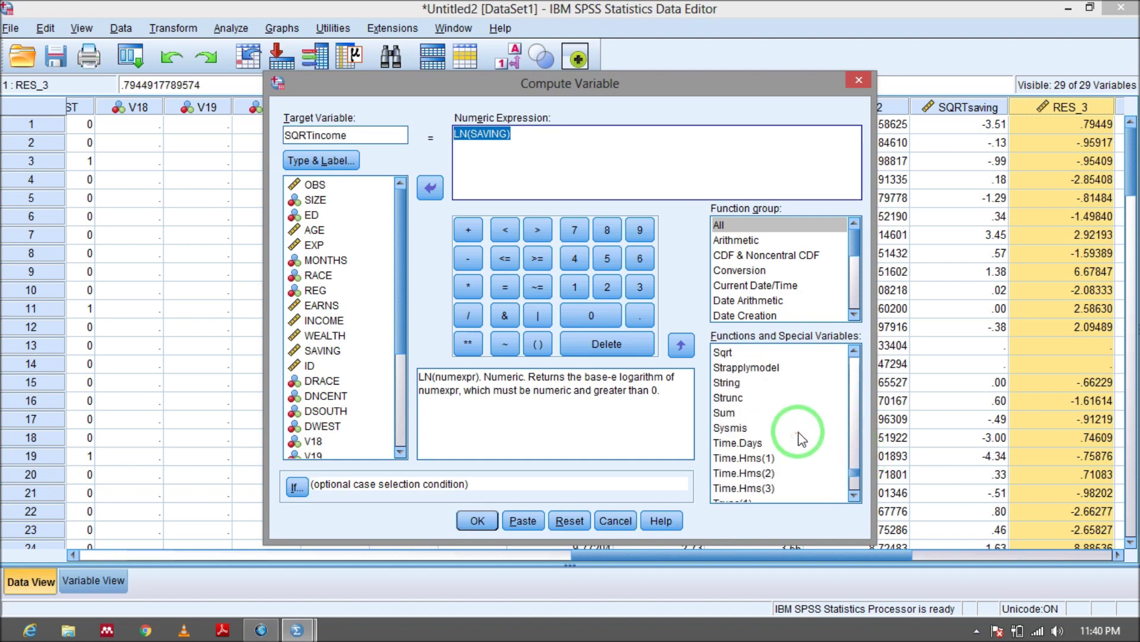
double_click(743, 351)
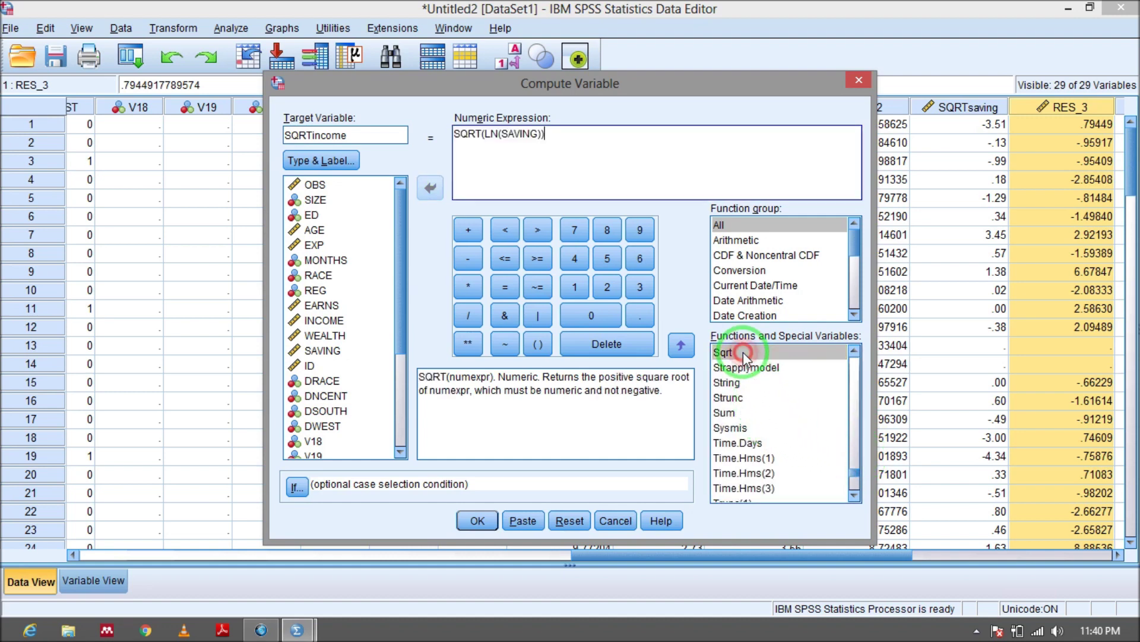
drag(556, 135, 486, 135)
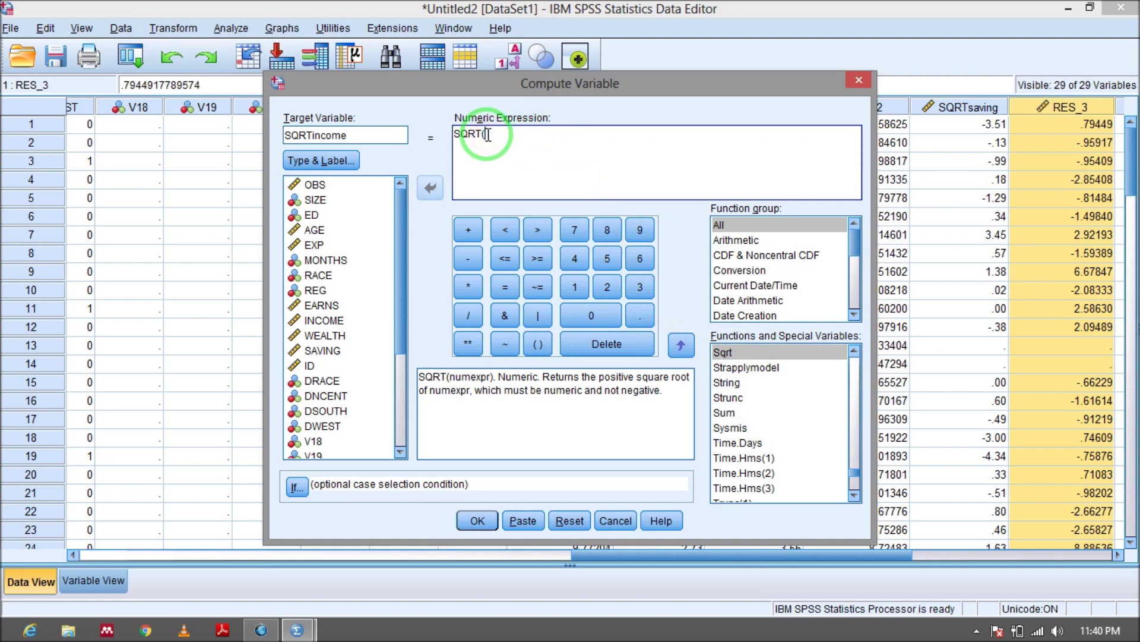
double_click(318, 321)
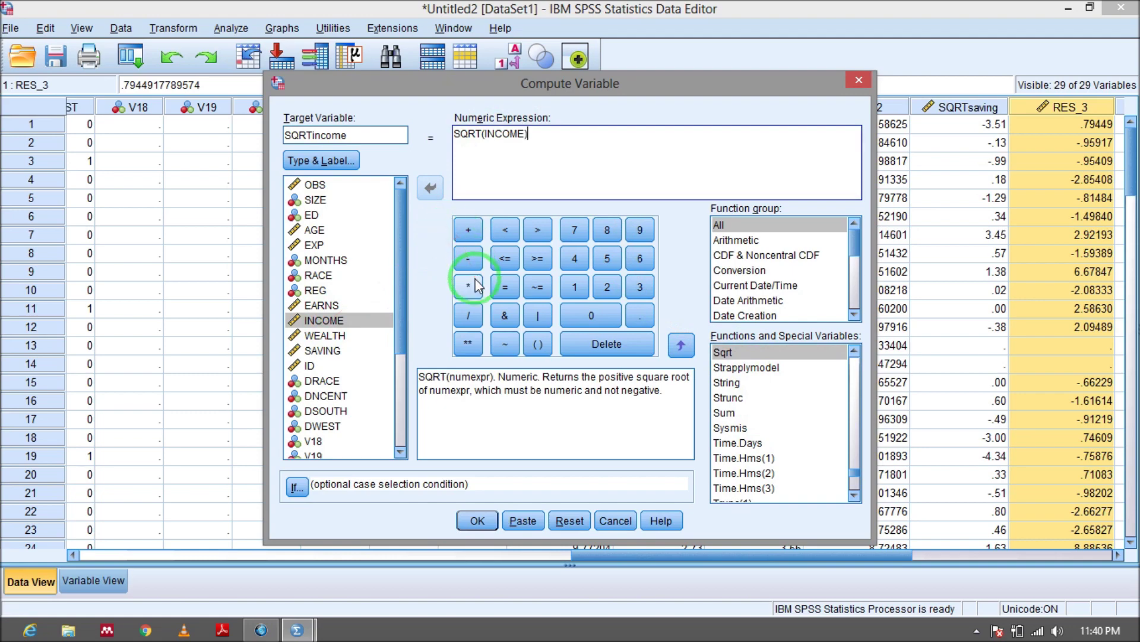
click(477, 520)
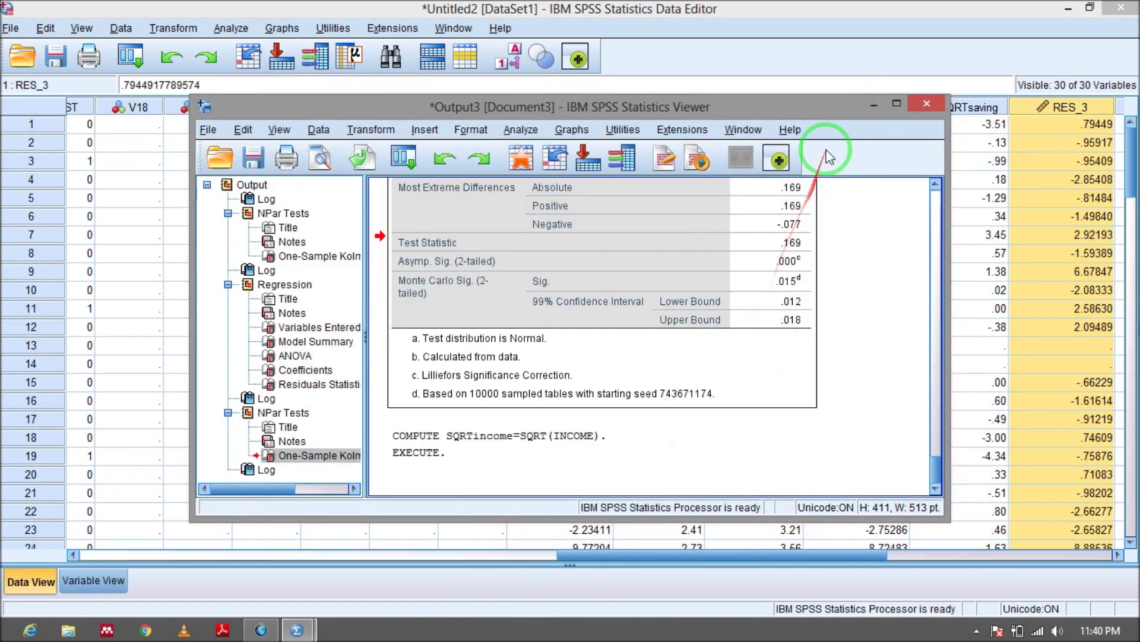
click(873, 108)
drag(764, 555, 878, 553)
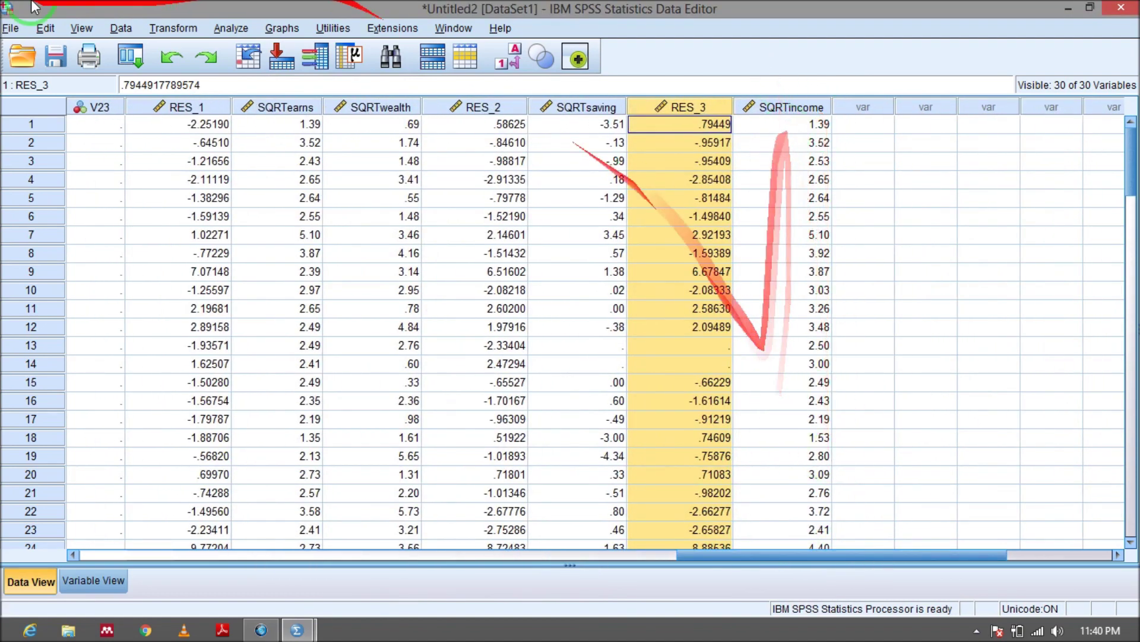
- Start a one-sample Kolmogorov-Smirnov test and remove the unstandardized residual from the test variables
click(122, 28)
click(173, 28)
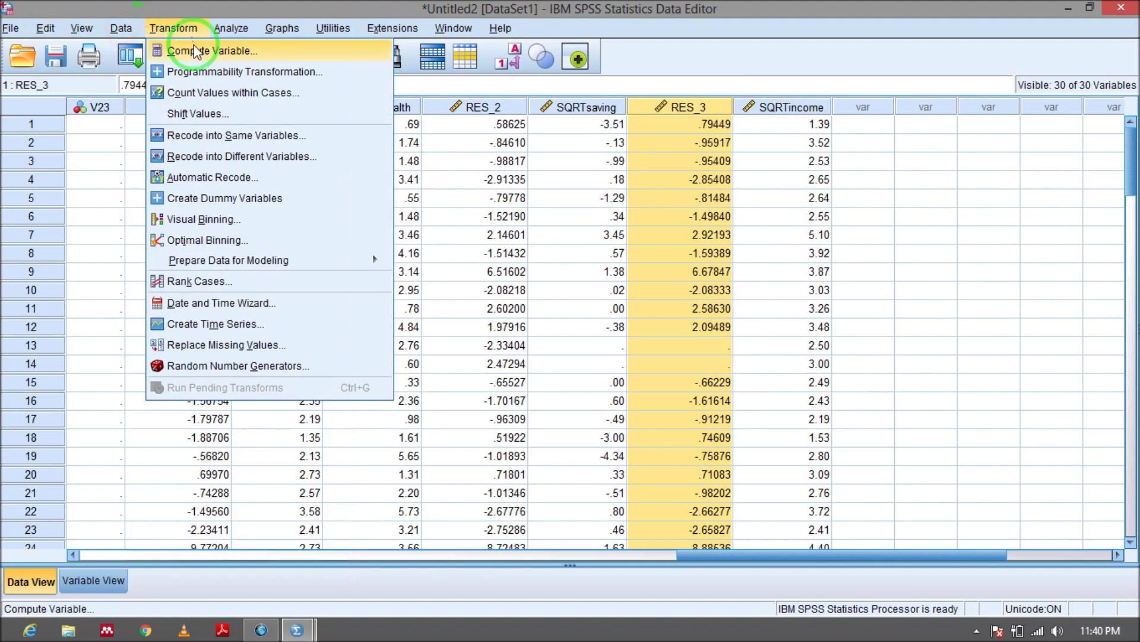
click(230, 29)
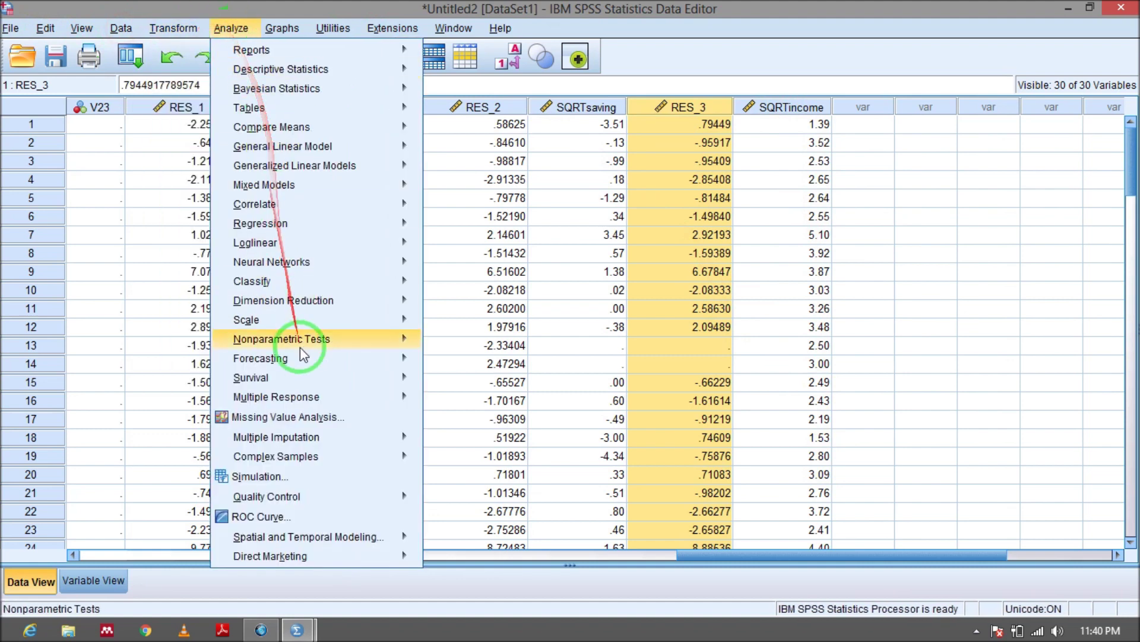
mouse_move(306, 343)
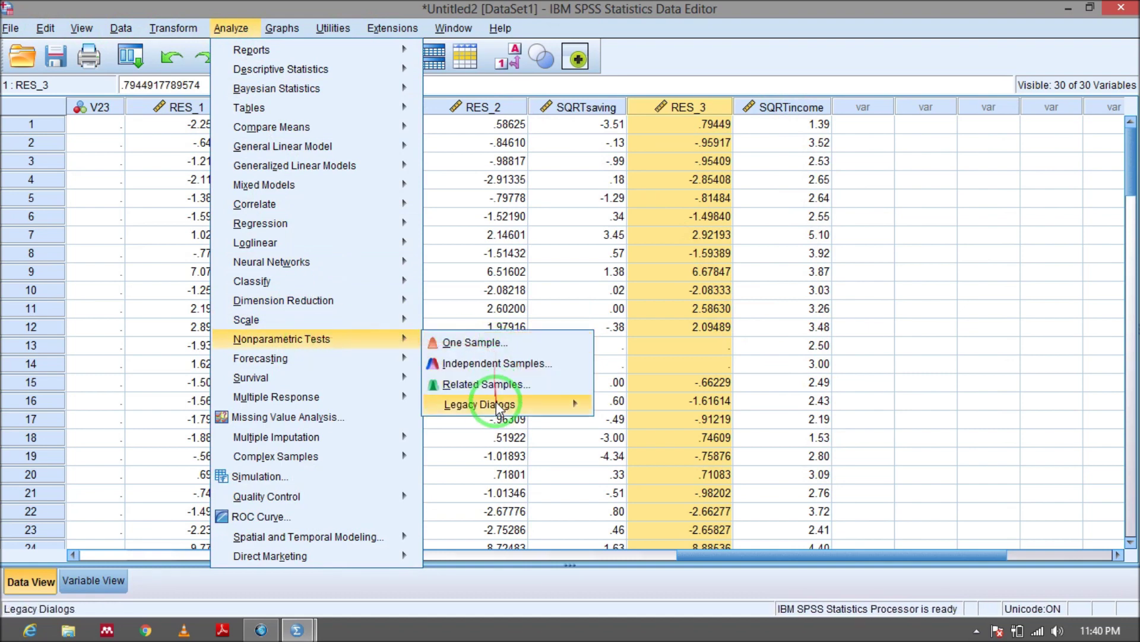
mouse_move(509, 403)
click(686, 471)
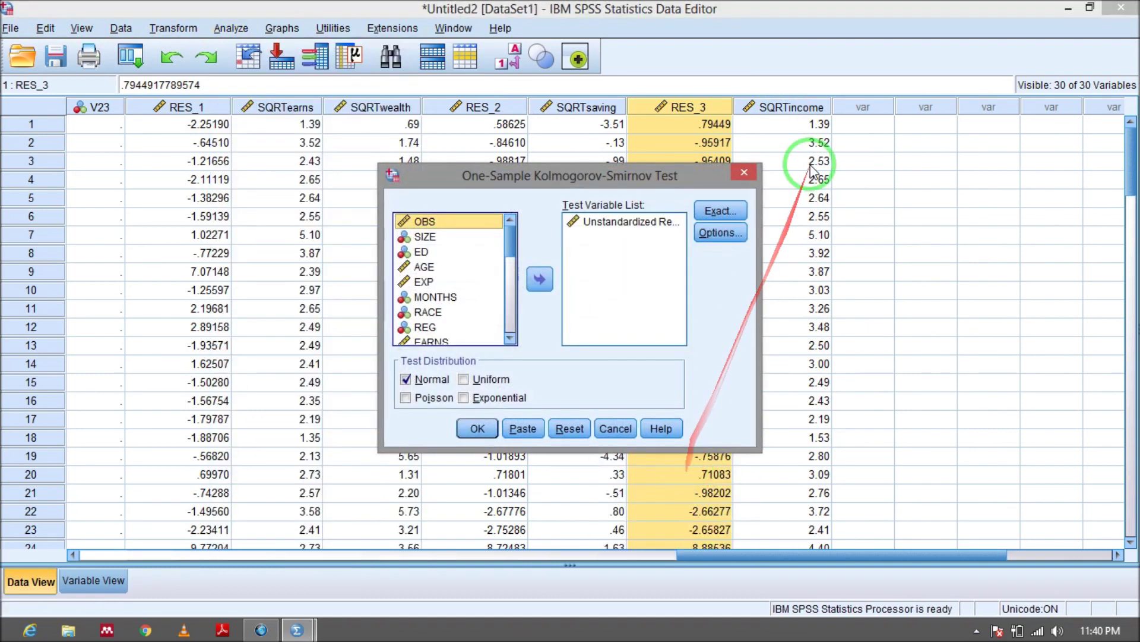
click(594, 225)
click(542, 279)
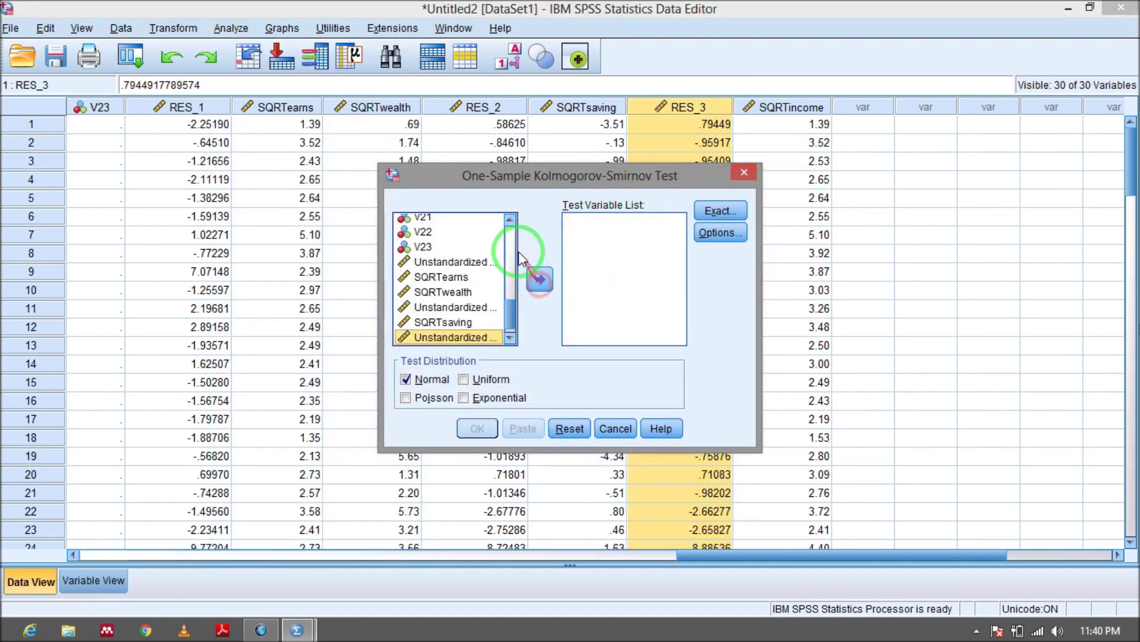
- Add SQRTincome as the test variable and run the Kolmogorov-Smirnov test against the normal distribution
click(464, 337)
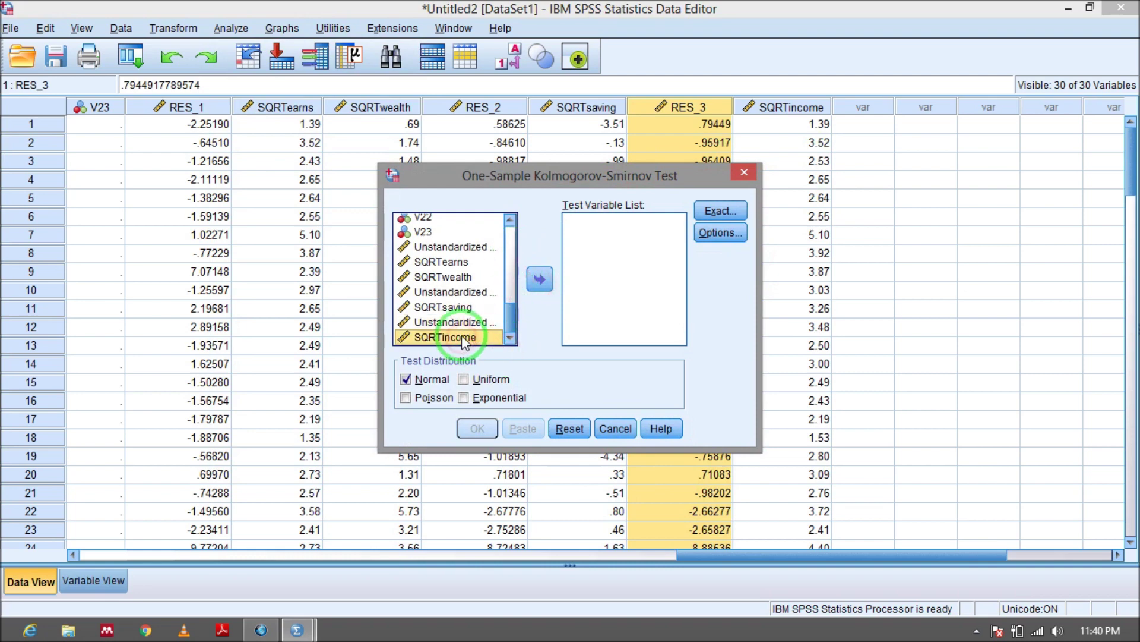
click(539, 279)
click(473, 432)
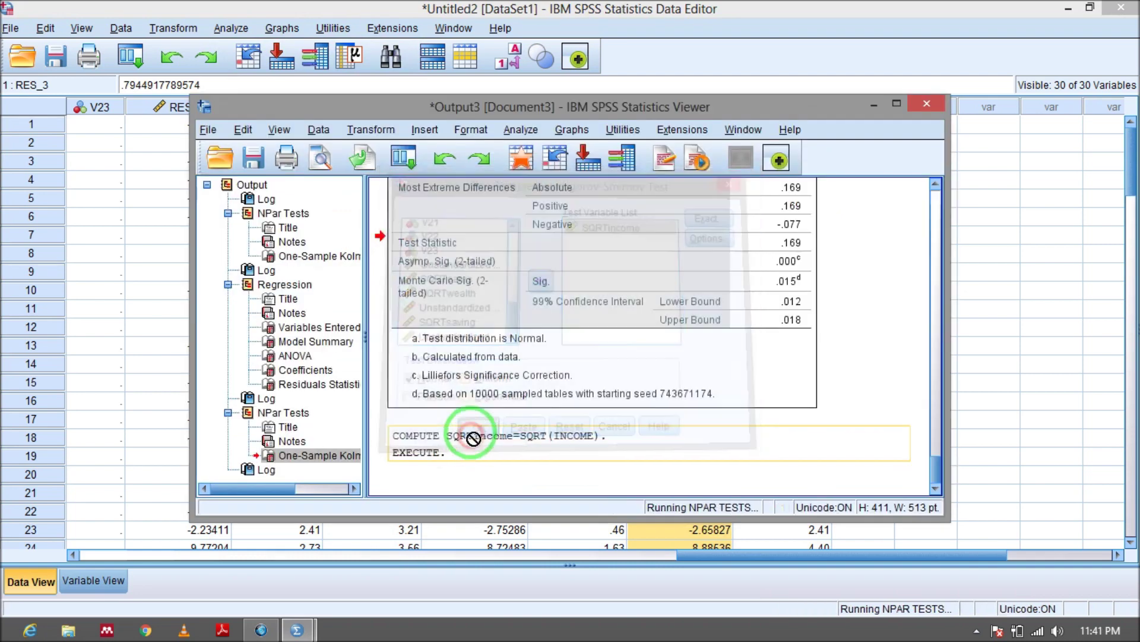
- Examine the asymptotic and Monte Carlo significance for SQRTincome and minimize the output viewer
scroll(594, 362, down, 3)
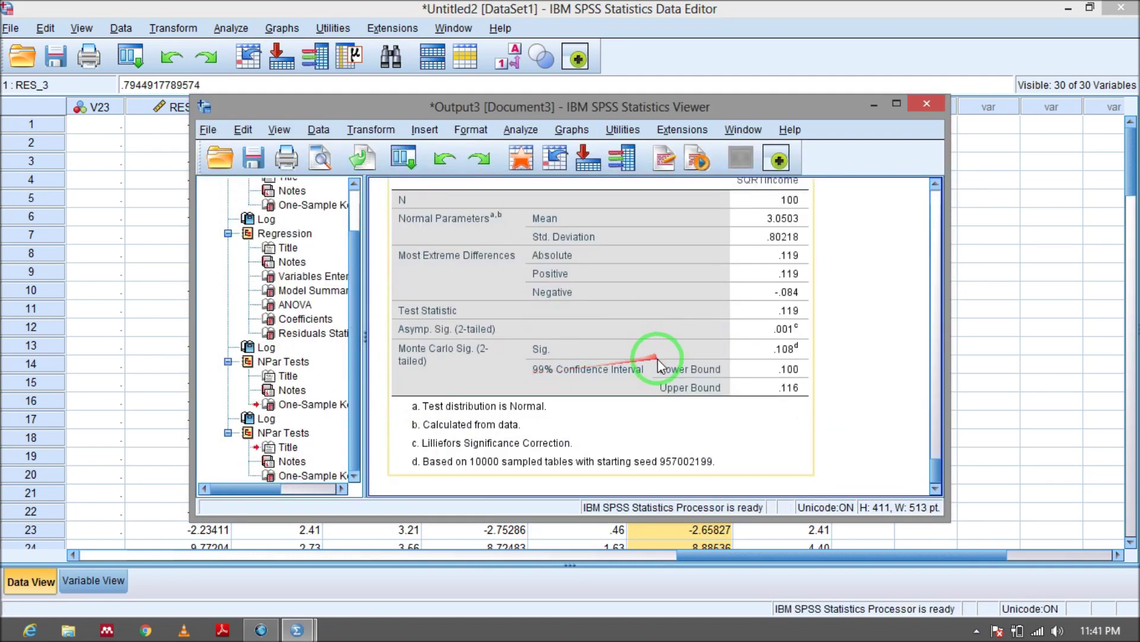
click(796, 357)
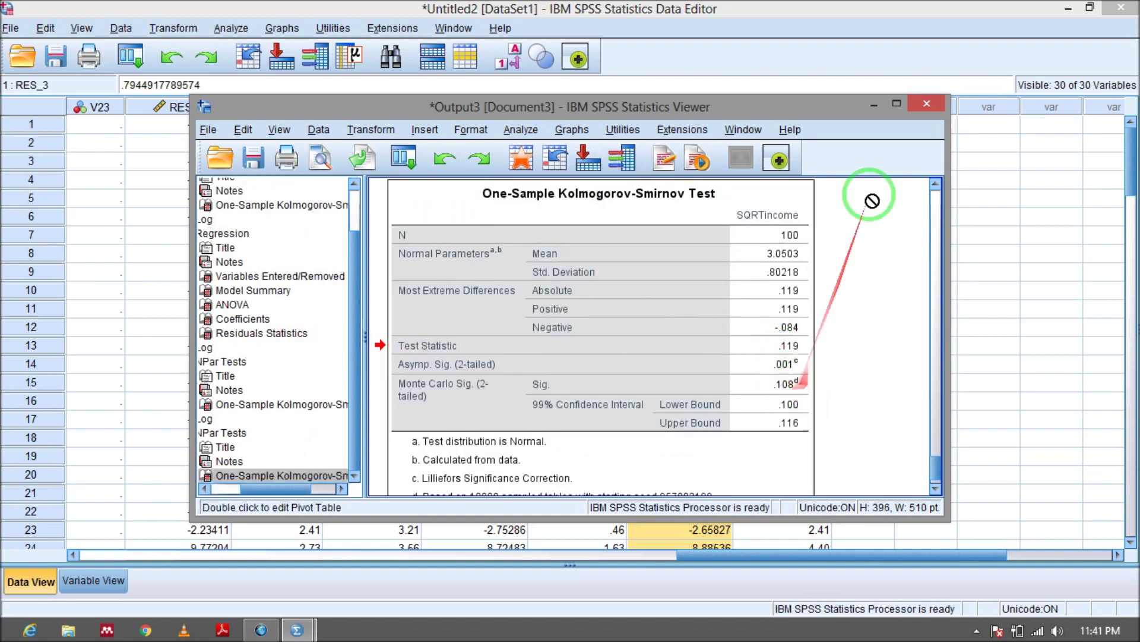
click(876, 107)
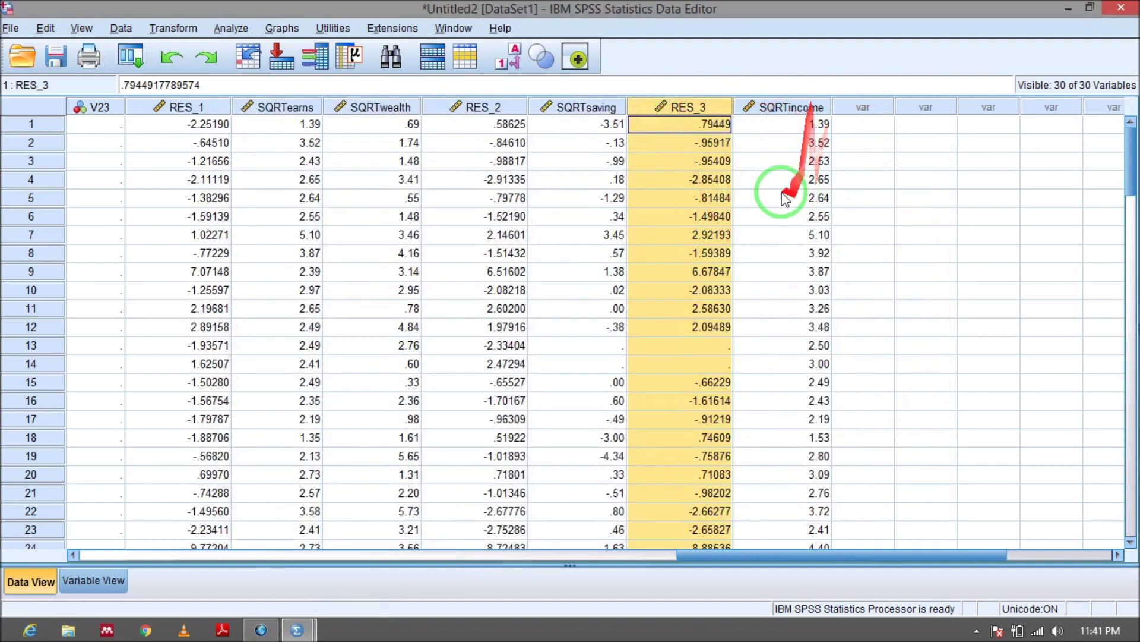
- Rerun the linear regression with SQRTincome in place of INCOME as the dependent variable and minimize the output viewer
click(230, 30)
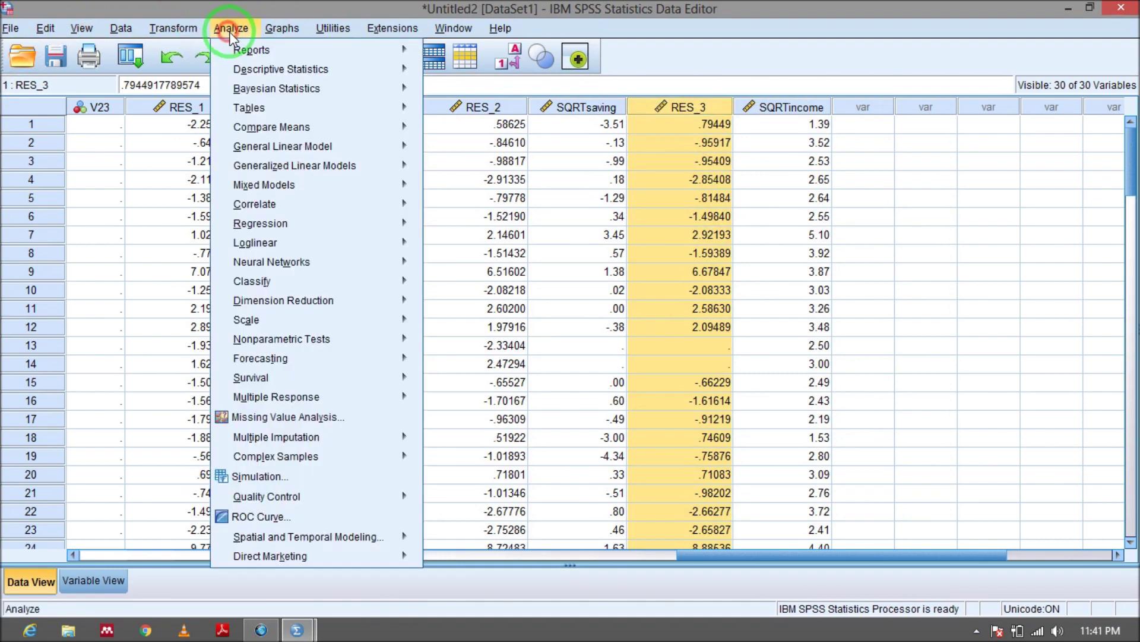
mouse_move(287, 223)
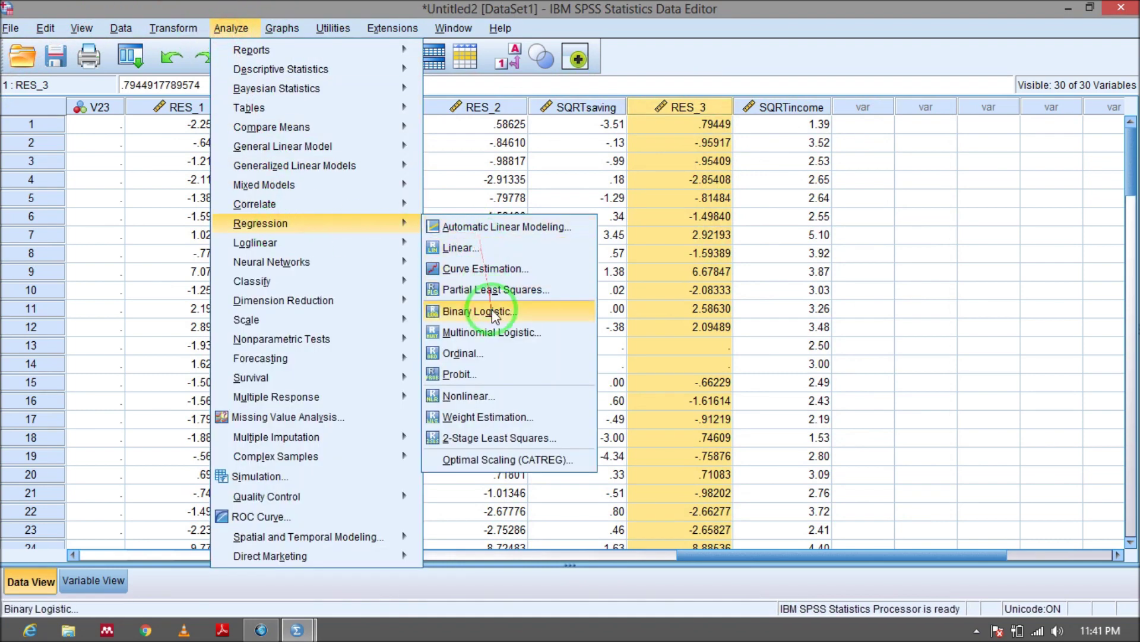
click(480, 245)
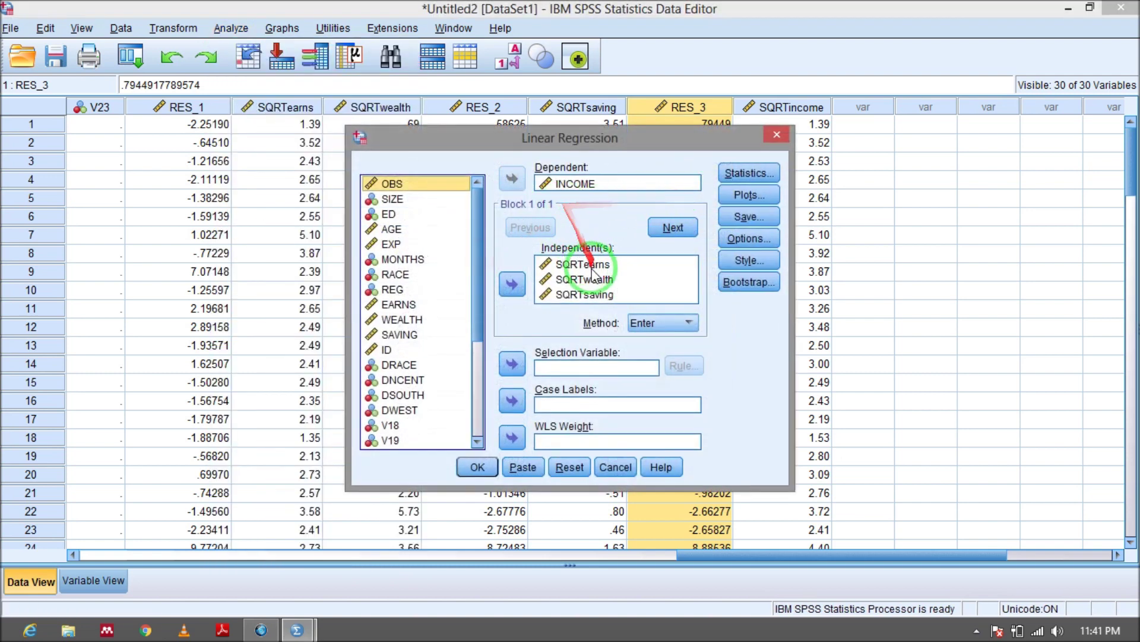
click(571, 183)
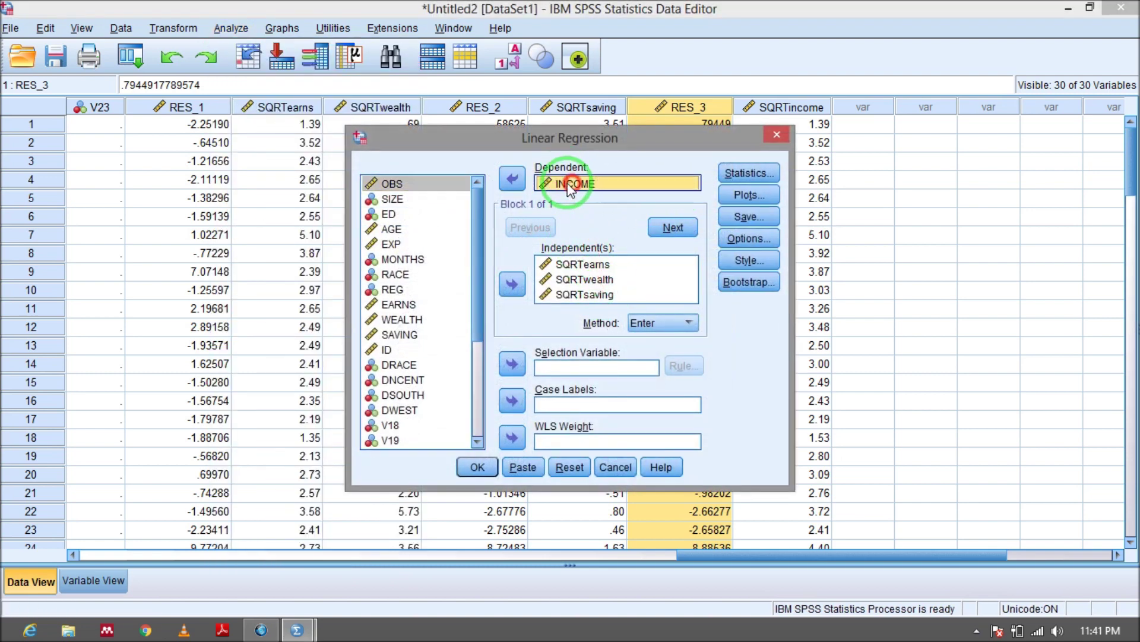
click(512, 178)
drag(474, 248, 478, 367)
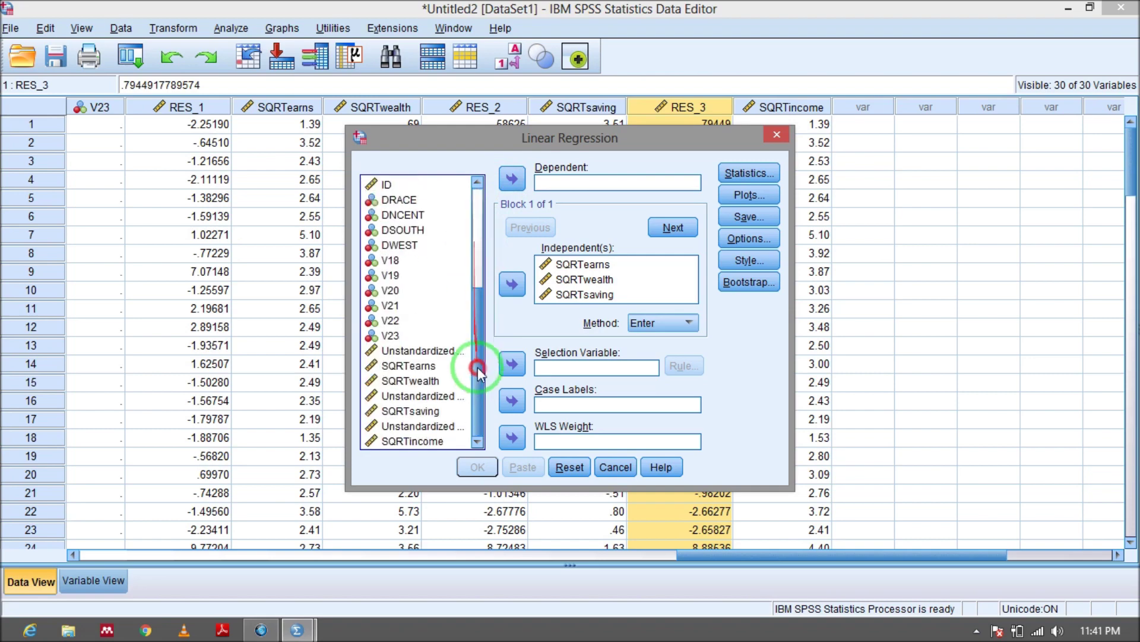
click(512, 178)
click(478, 467)
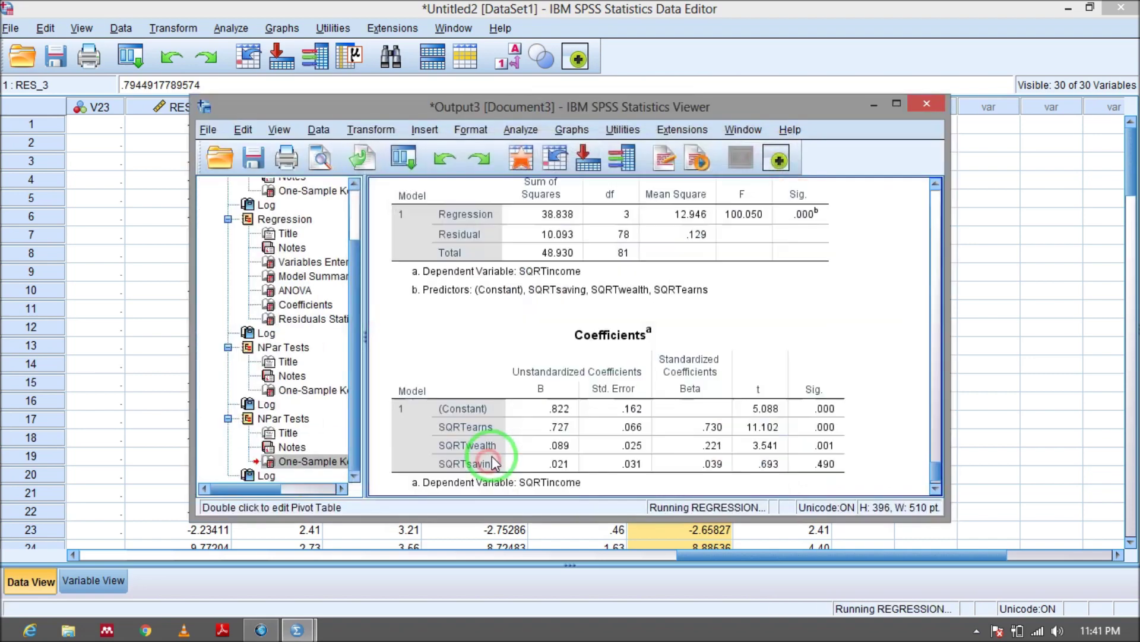
click(882, 106)
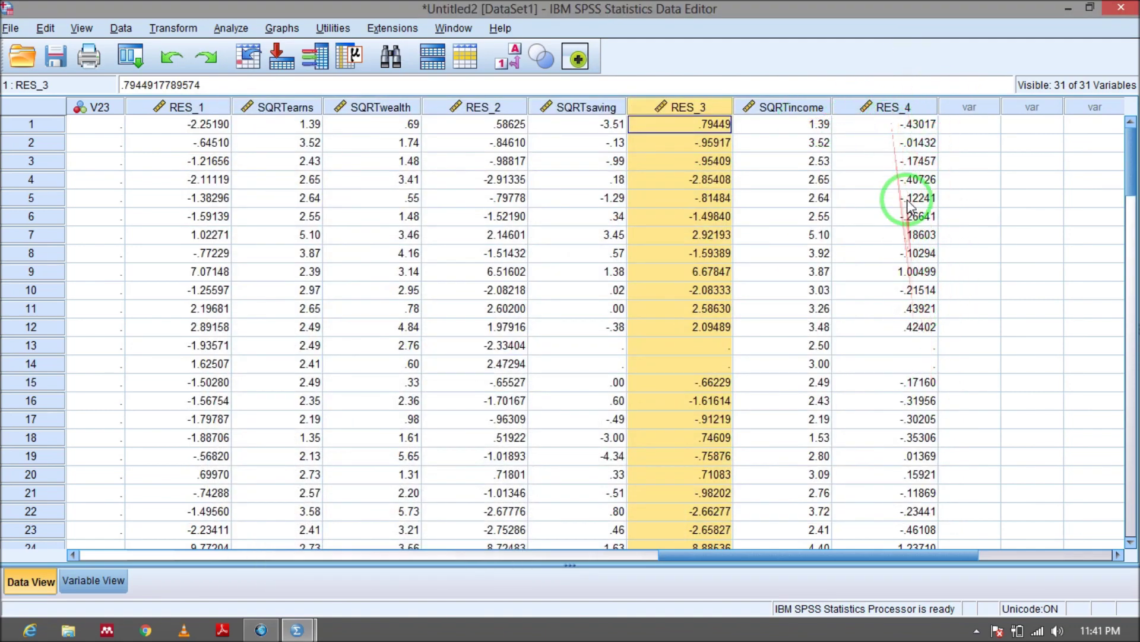
- Select the RES_4 column, then start a one-sample Kolmogorov-Smirnov test and remove SQRTincome from the test variables
click(862, 108)
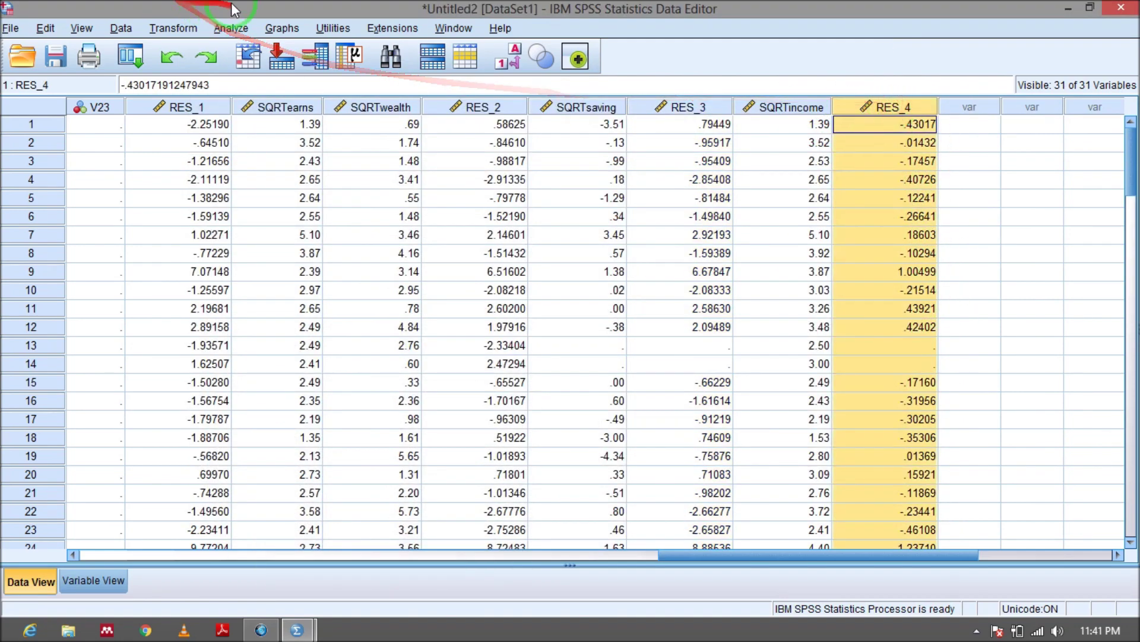
click(231, 28)
mouse_move(284, 340)
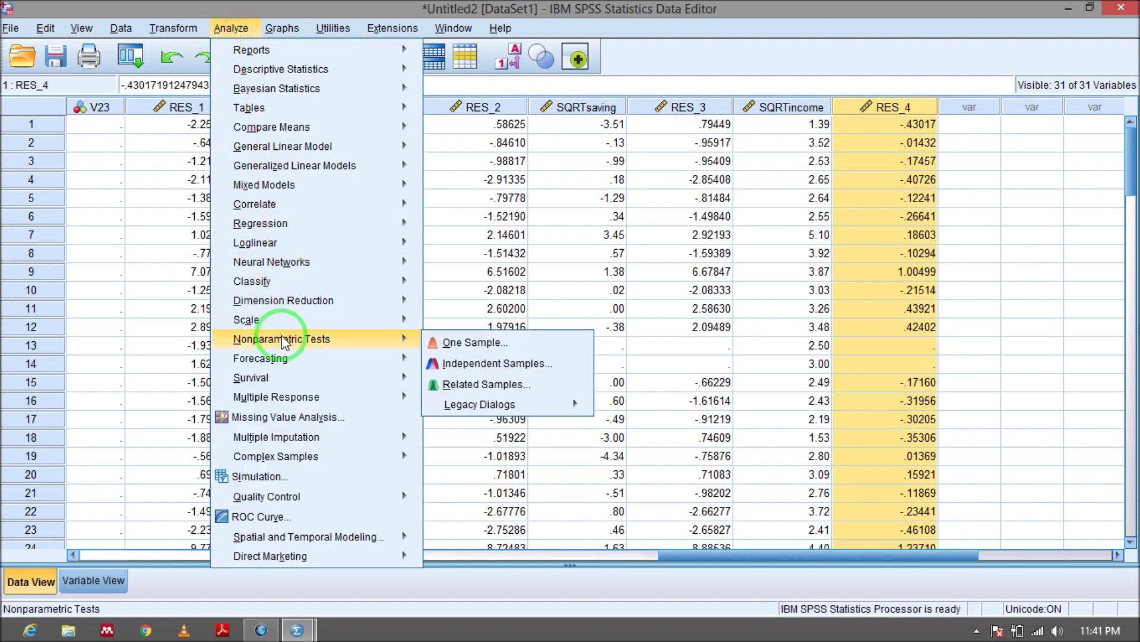
mouse_move(514, 415)
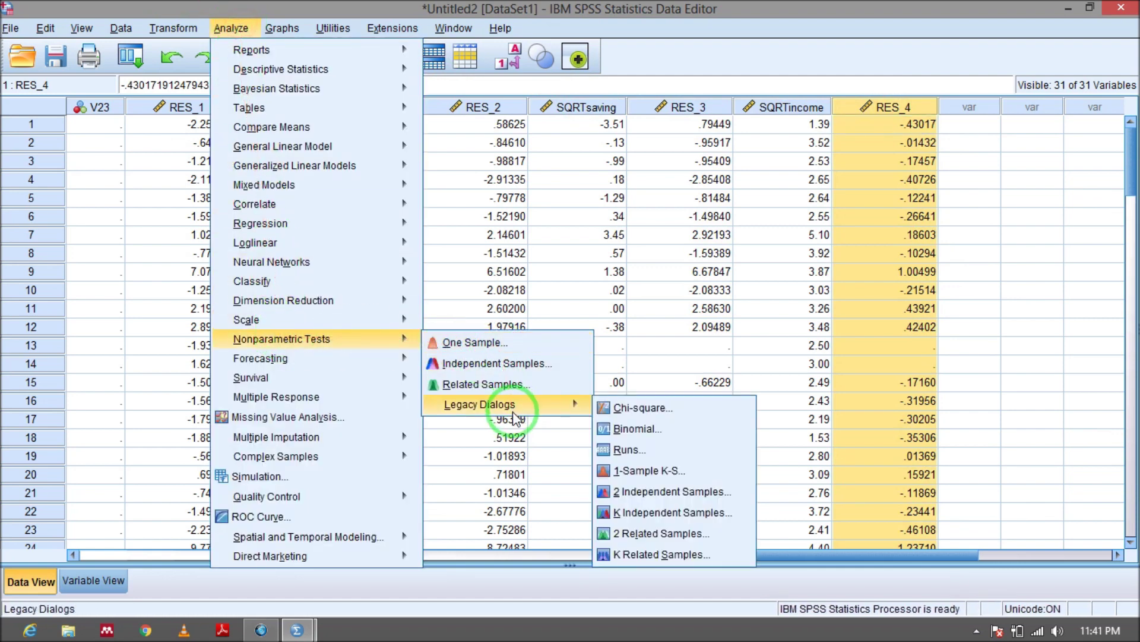
click(629, 471)
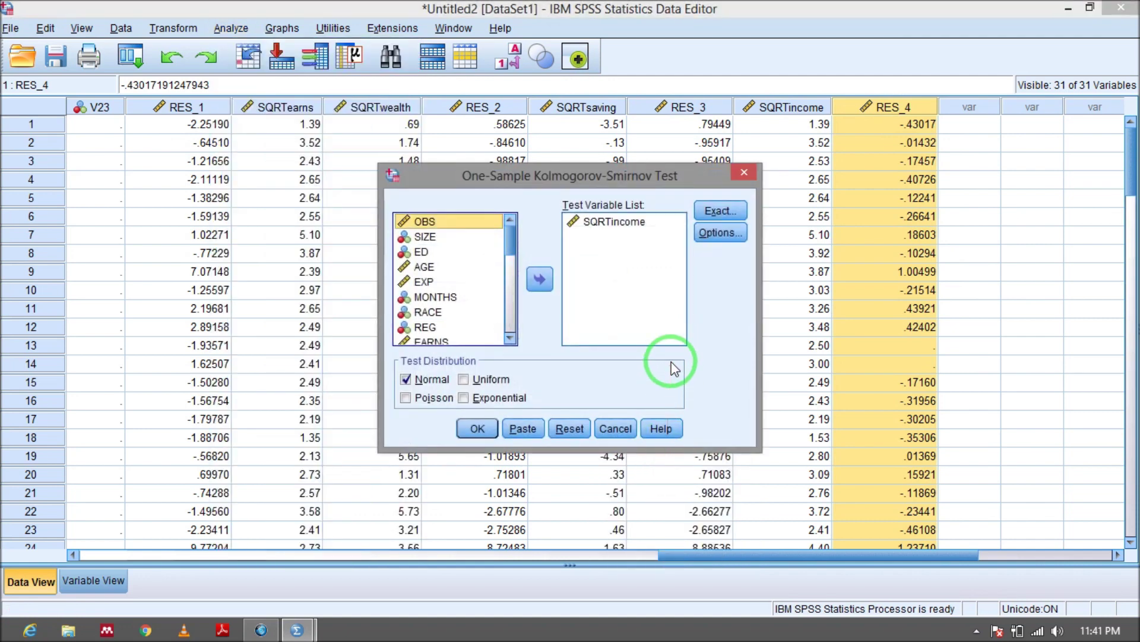
click(615, 221)
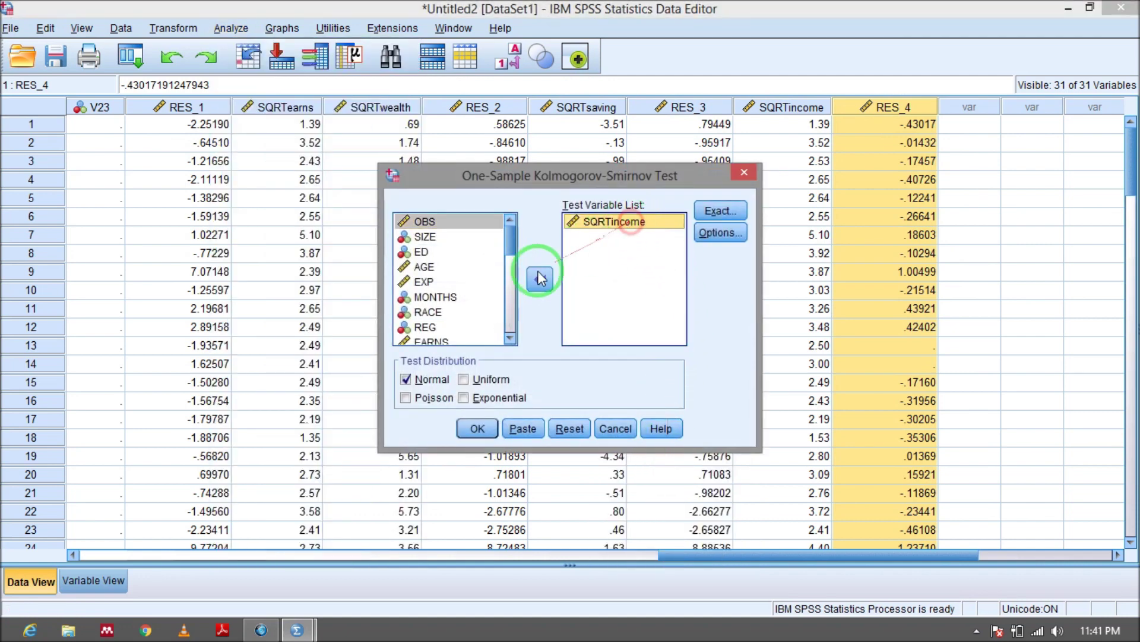
click(540, 280)
- Add the newest unstandardized residual as the test variable and run the Kolmogorov-Smirnov normality test
drag(511, 306, 511, 359)
drag(511, 297, 509, 364)
click(469, 337)
click(540, 279)
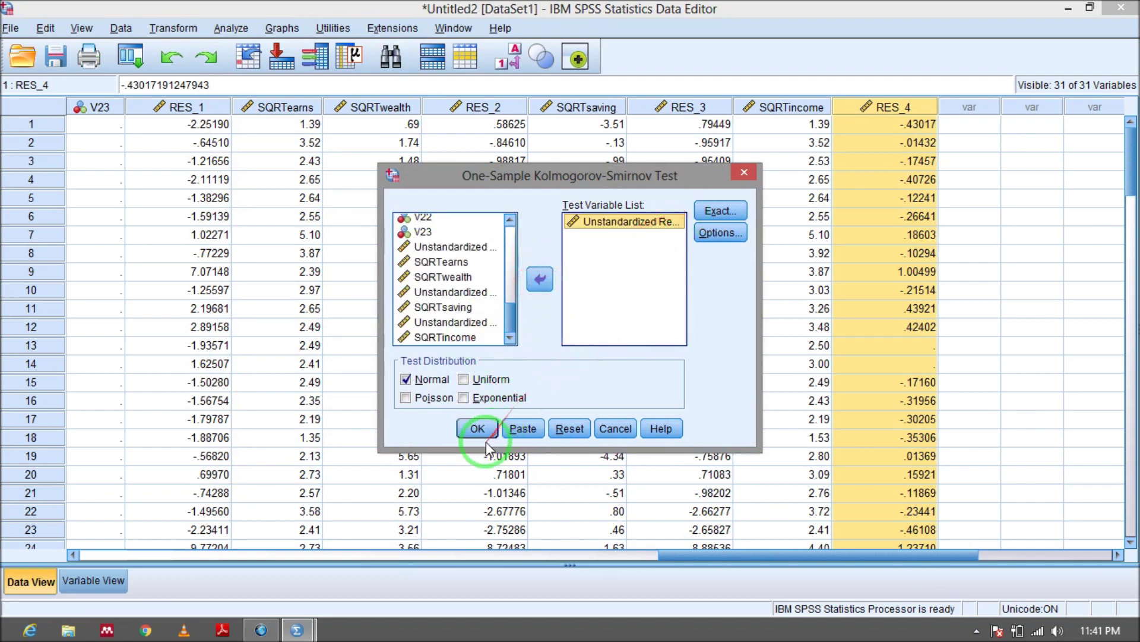
click(477, 429)
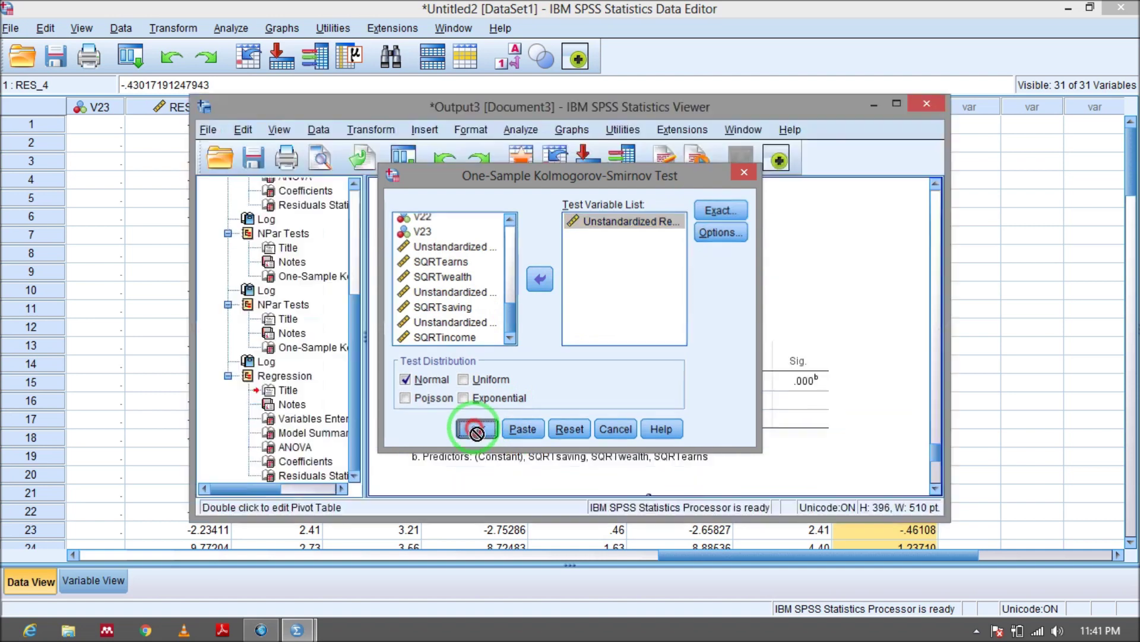
- Examine the asymptotic and Monte Carlo significance for the newest residual and return to the data sheet
scroll(751, 356, down, 3)
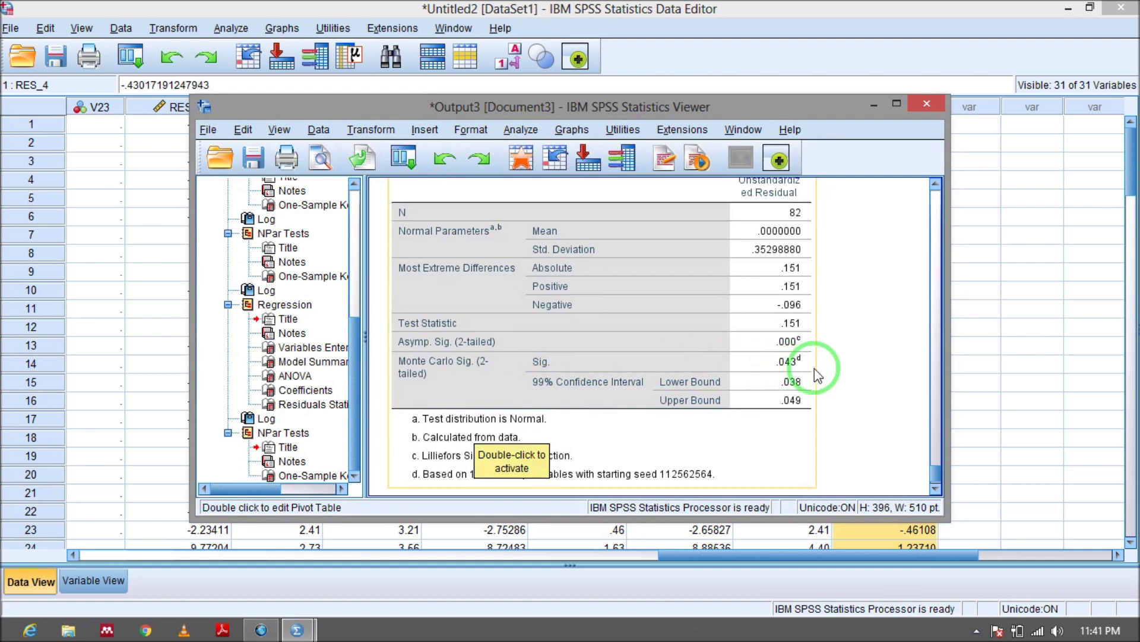
click(796, 365)
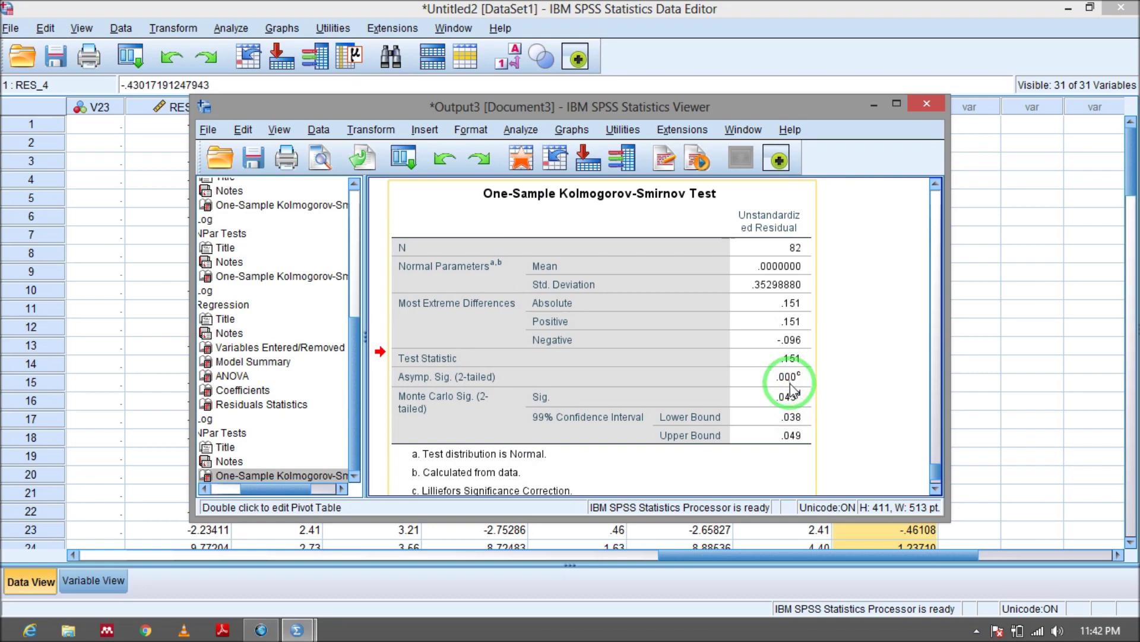
click(870, 107)
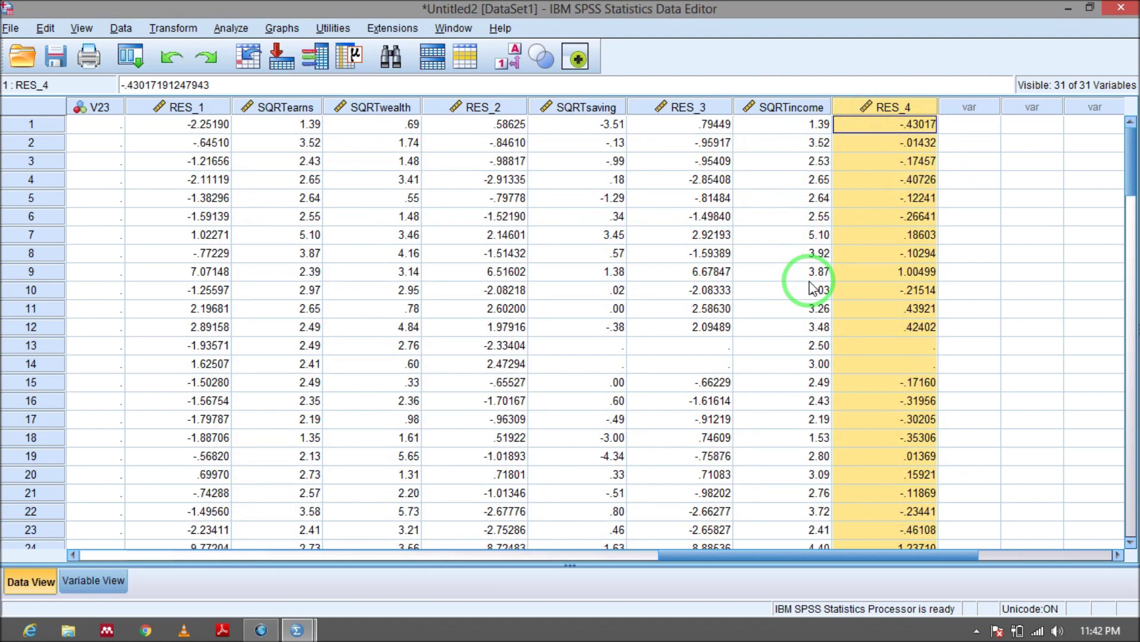
drag(772, 555, 913, 567)
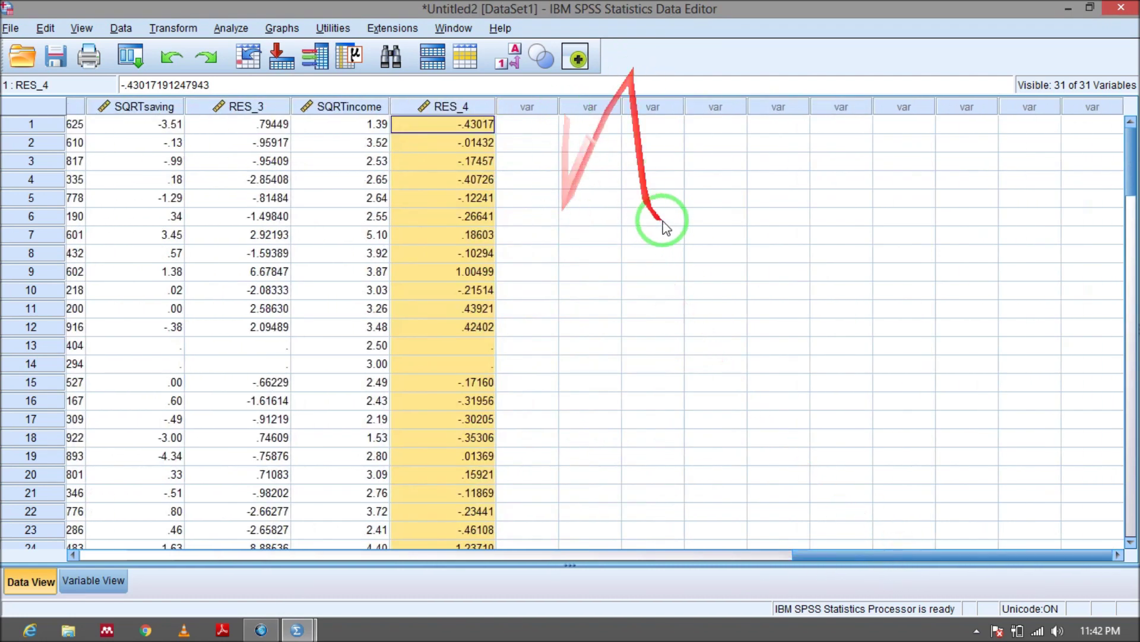
- Set up a Descriptives analysis with INCOME, EARNS, WEALTH and SAVING as its variables
click(237, 29)
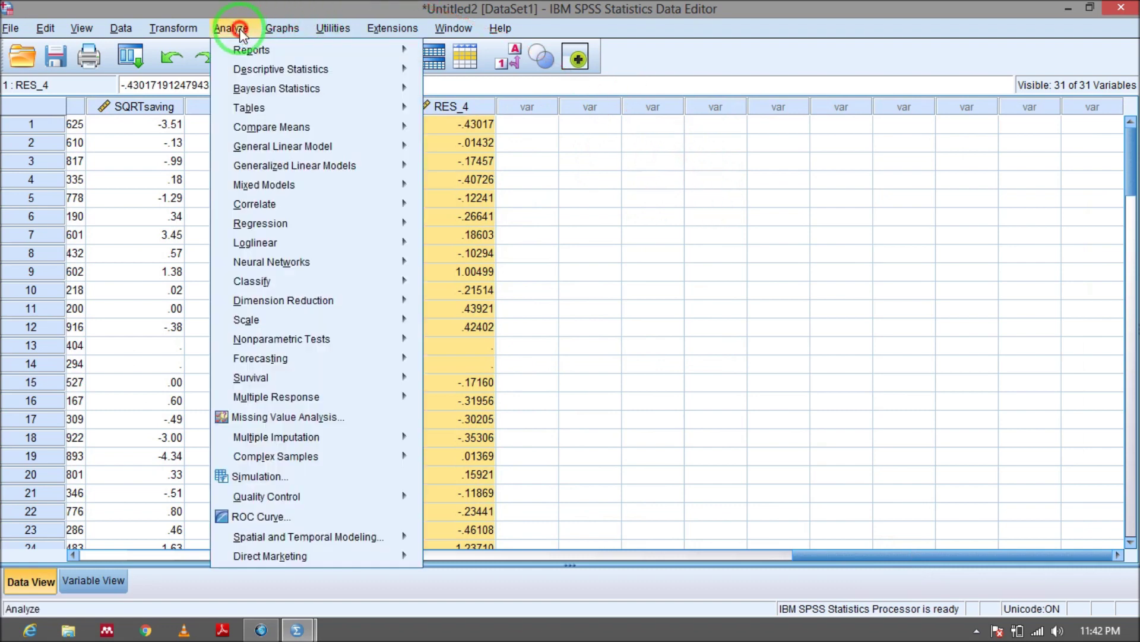
mouse_move(255, 69)
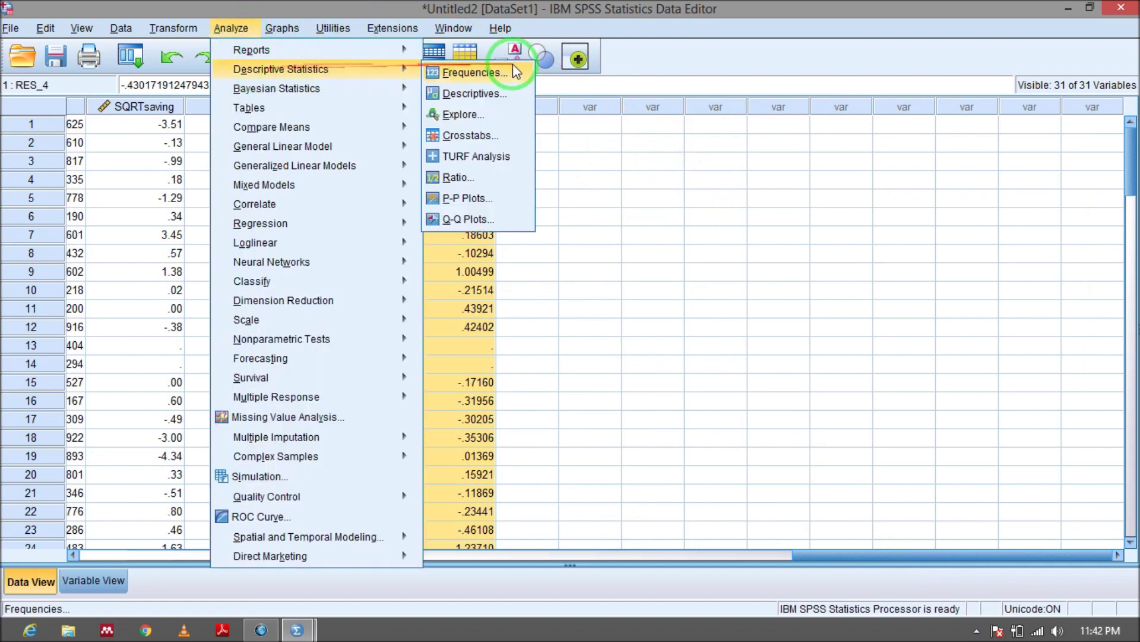
click(514, 92)
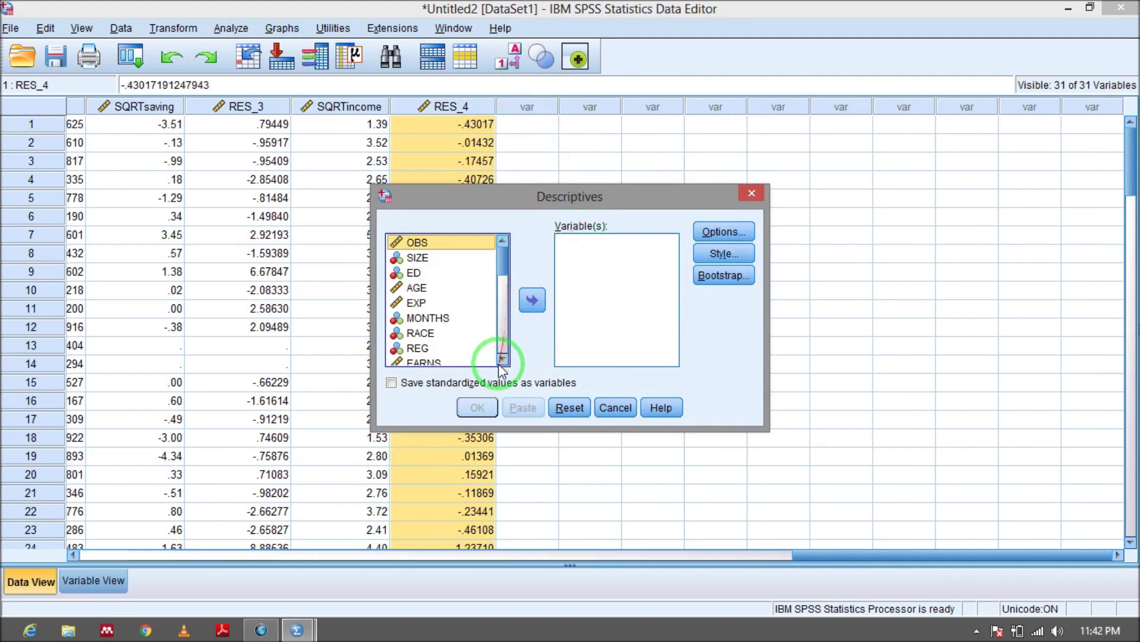
drag(504, 265, 502, 284)
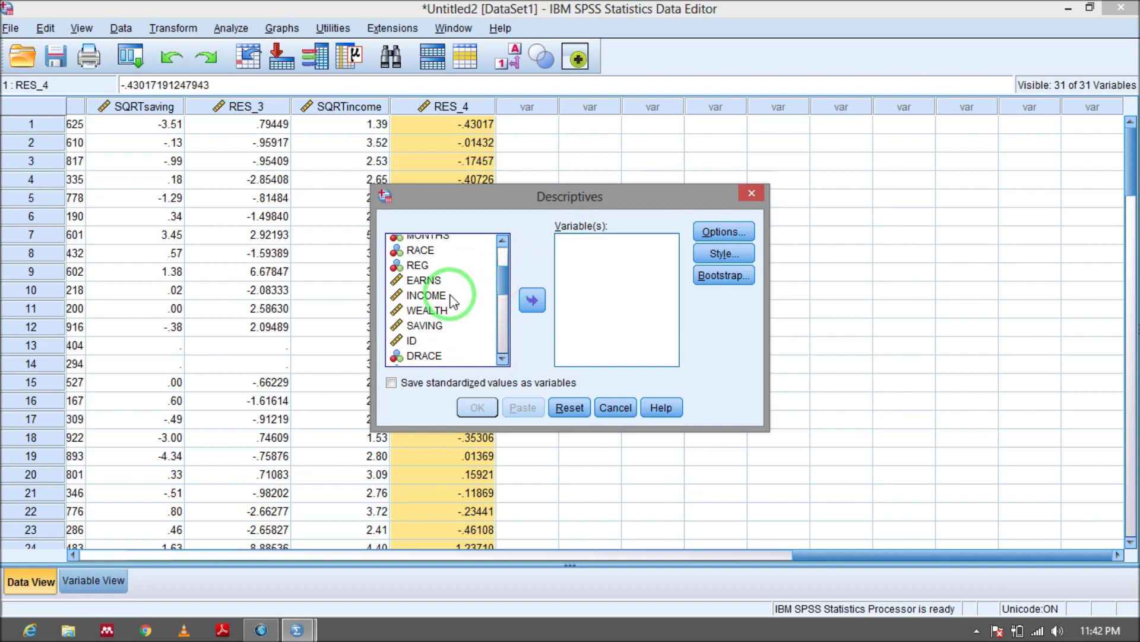
click(537, 295)
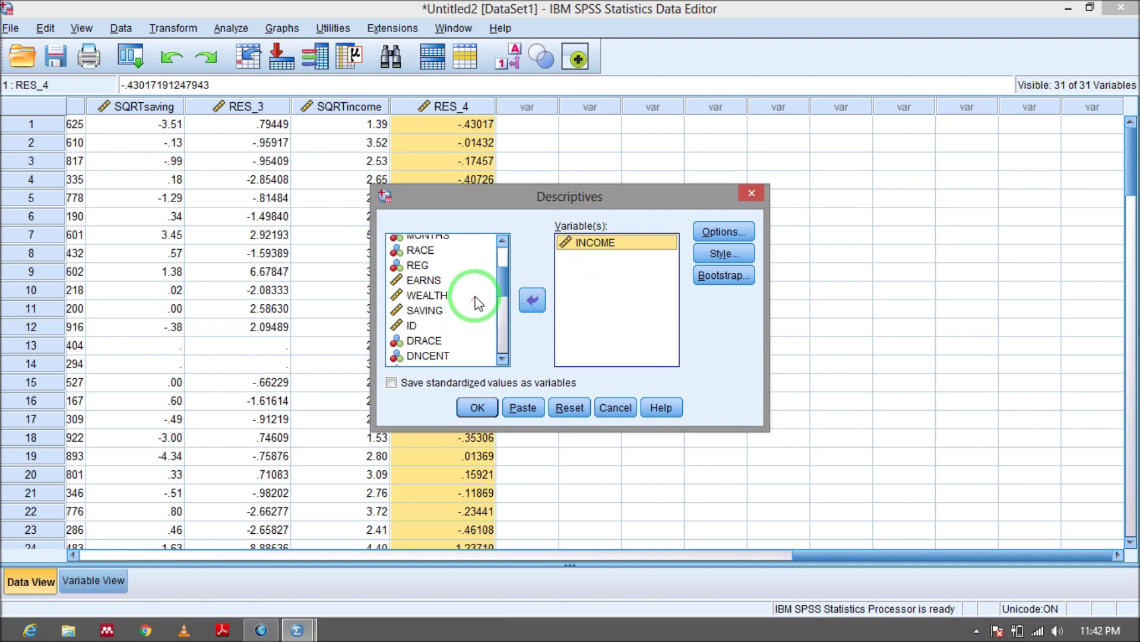
click(451, 286)
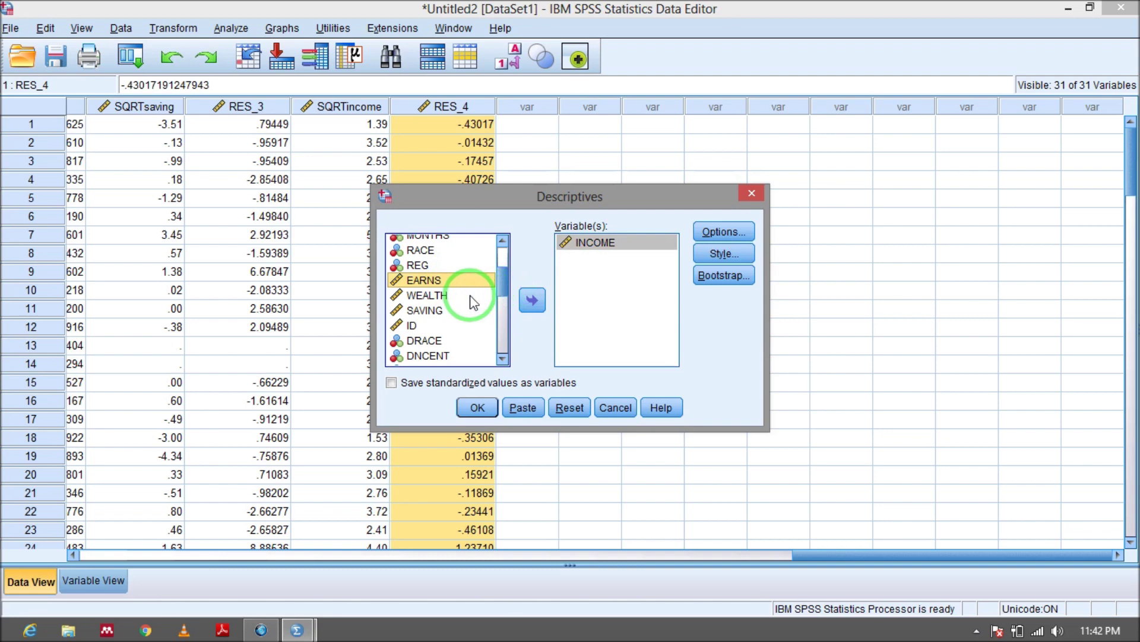
click(532, 300)
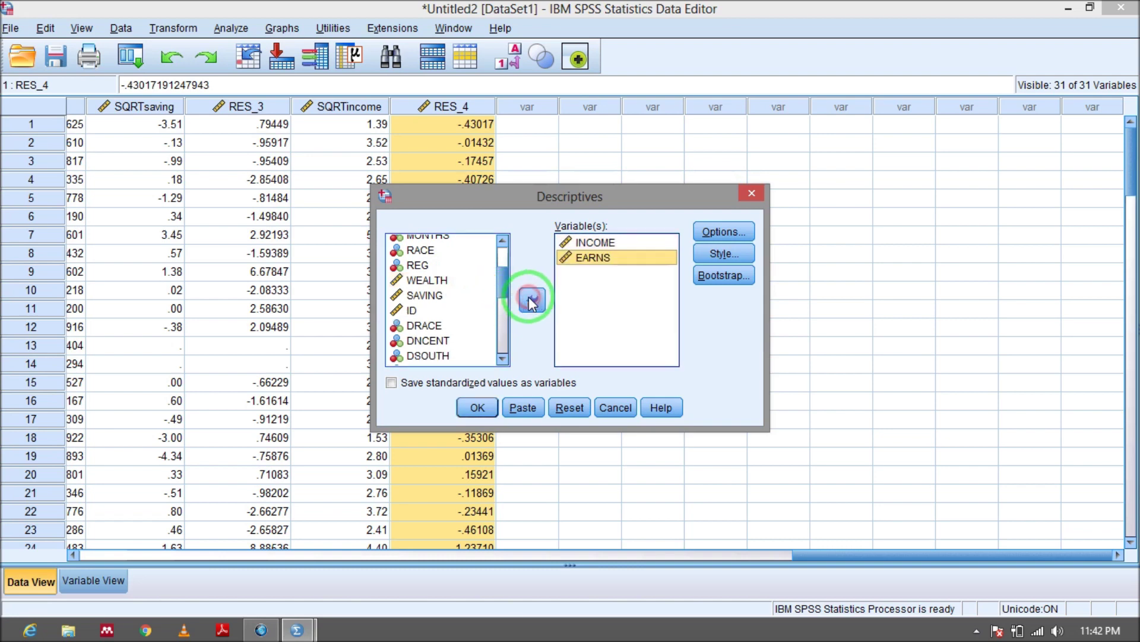
click(452, 281)
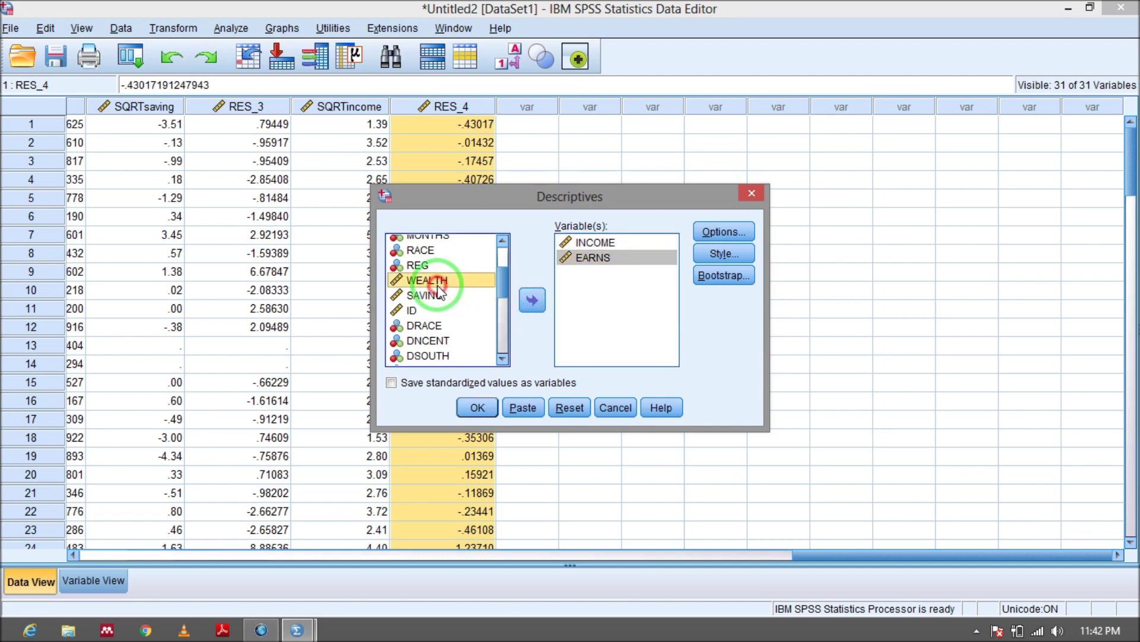
click(532, 300)
click(451, 280)
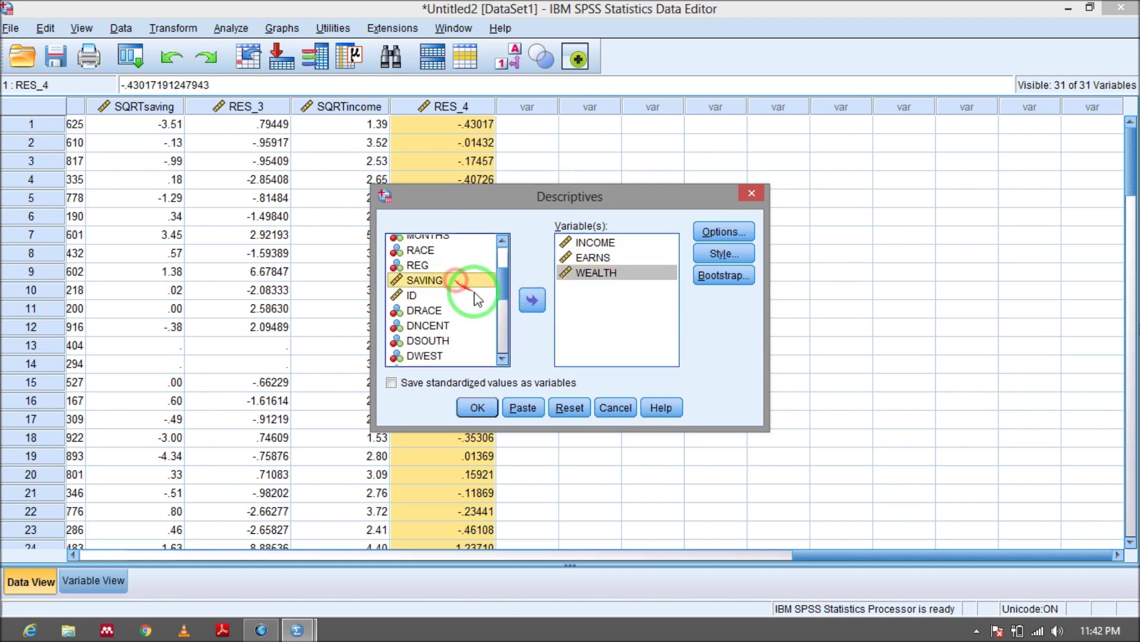
click(533, 300)
- Run the descriptives with standardized values saved as variables, keeping the default statistics, and minimize the output viewer
click(715, 232)
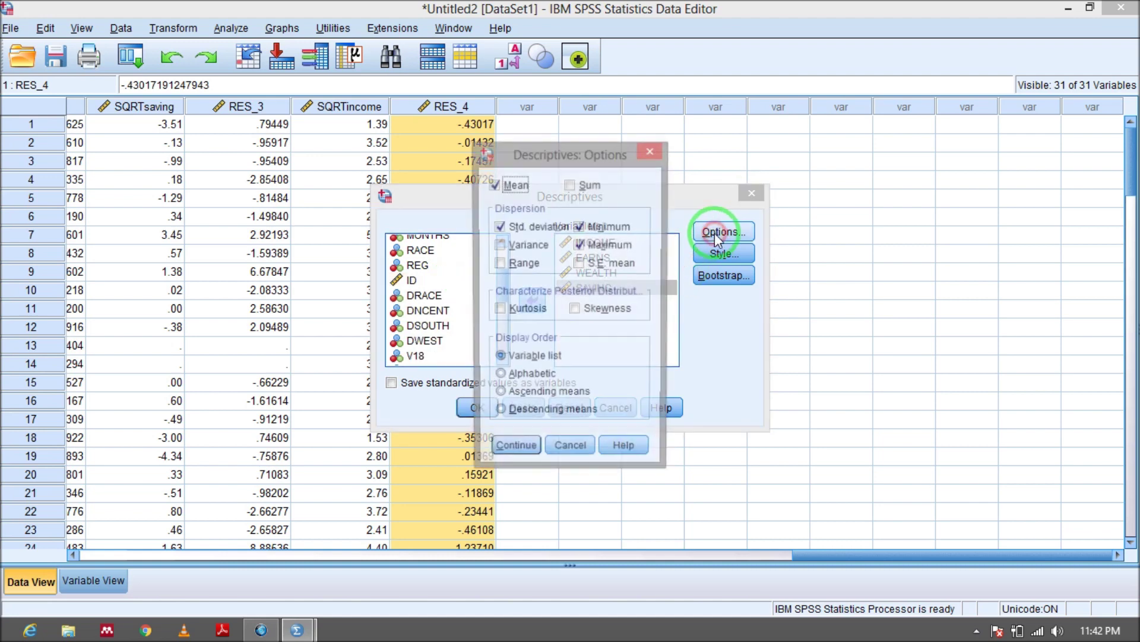
click(649, 151)
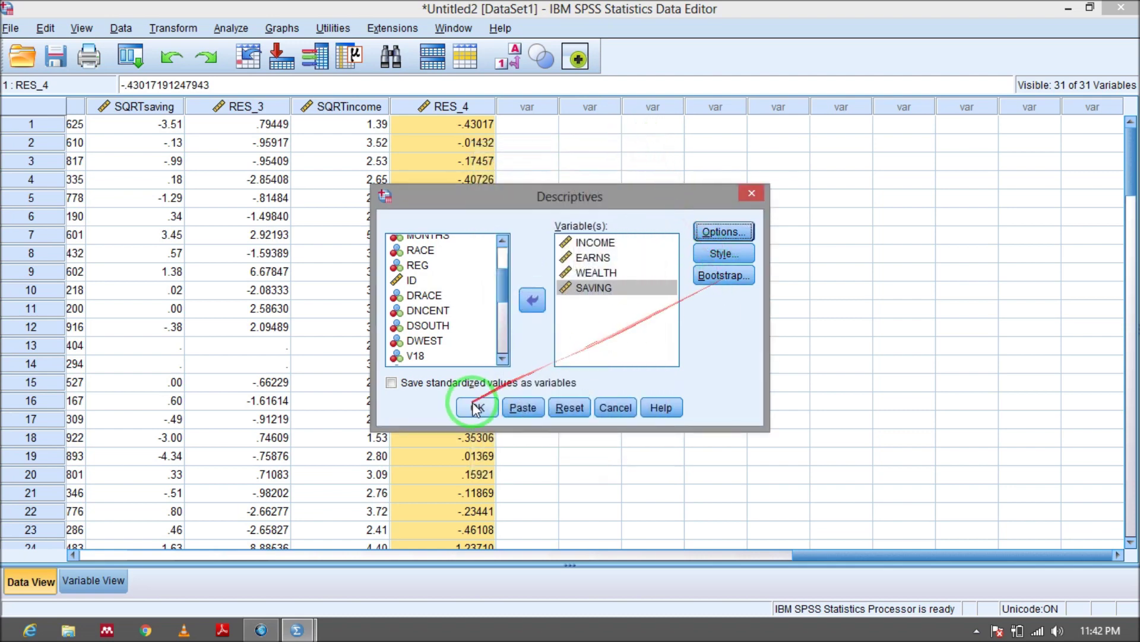
click(393, 383)
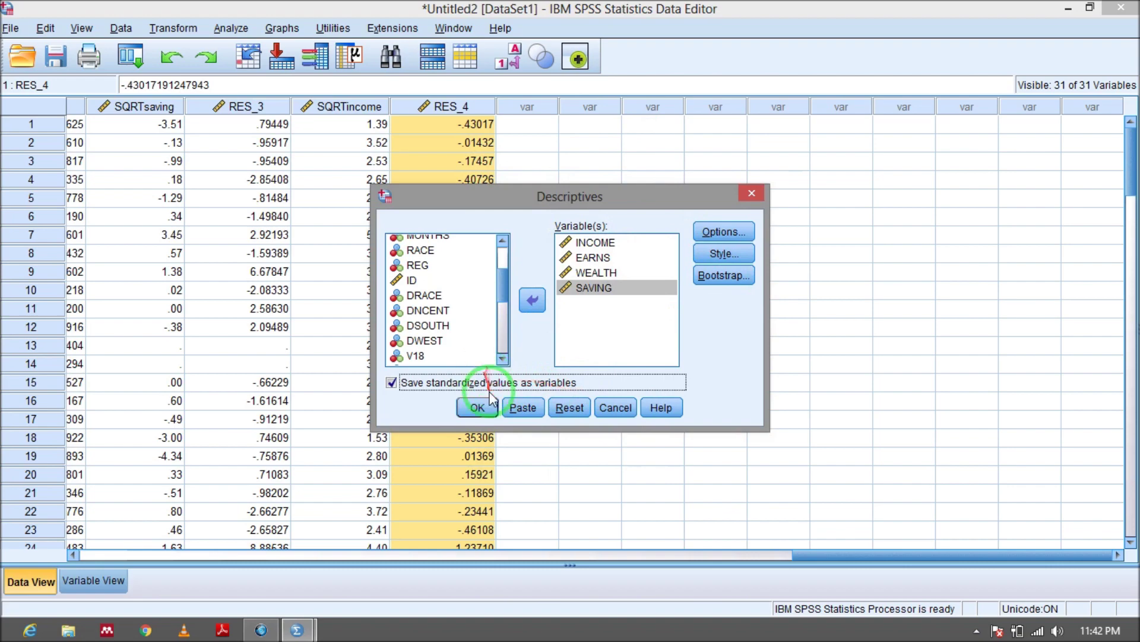
click(478, 408)
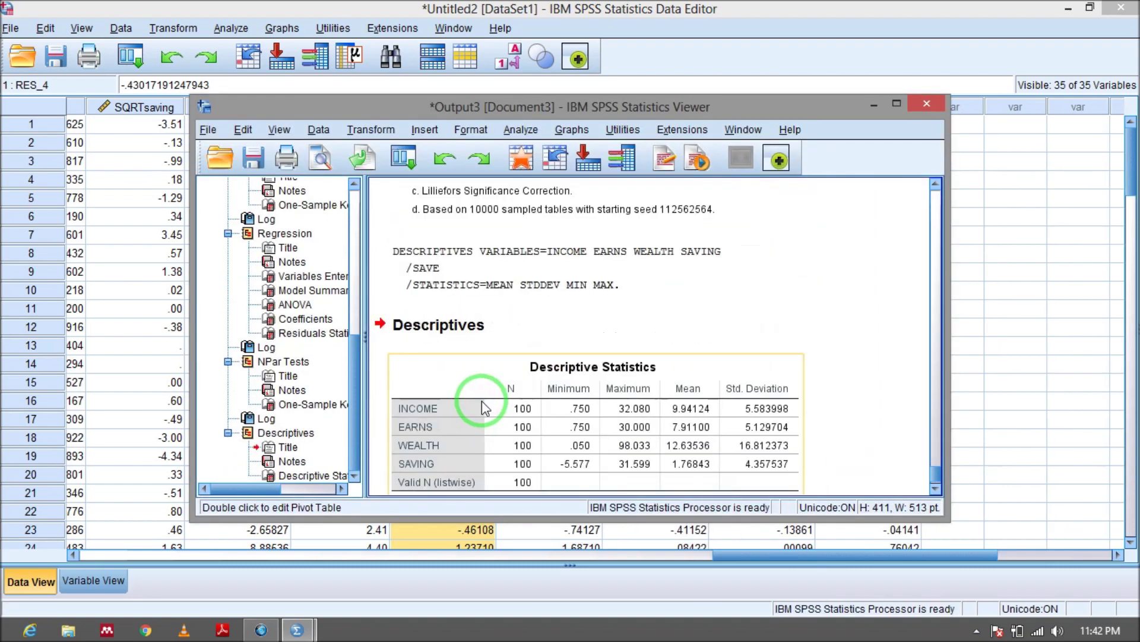
click(874, 106)
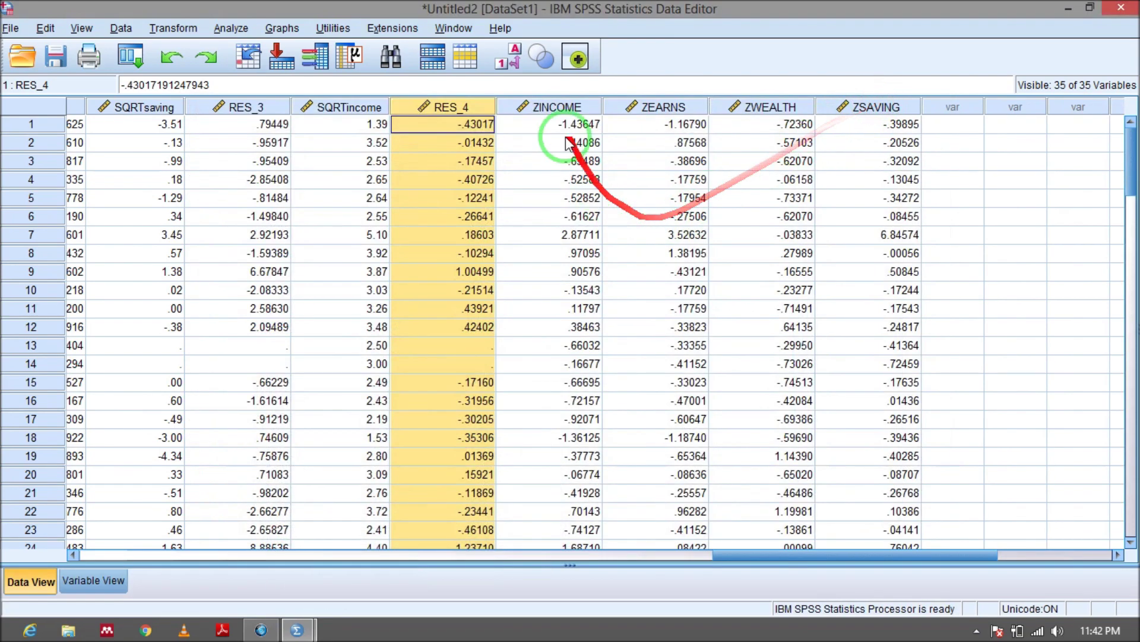
- Examine the standardized columns ZINCOME, ZEARNS, ZWEALTH and ZSAVING in the data sheet
click(552, 105)
click(650, 107)
click(763, 107)
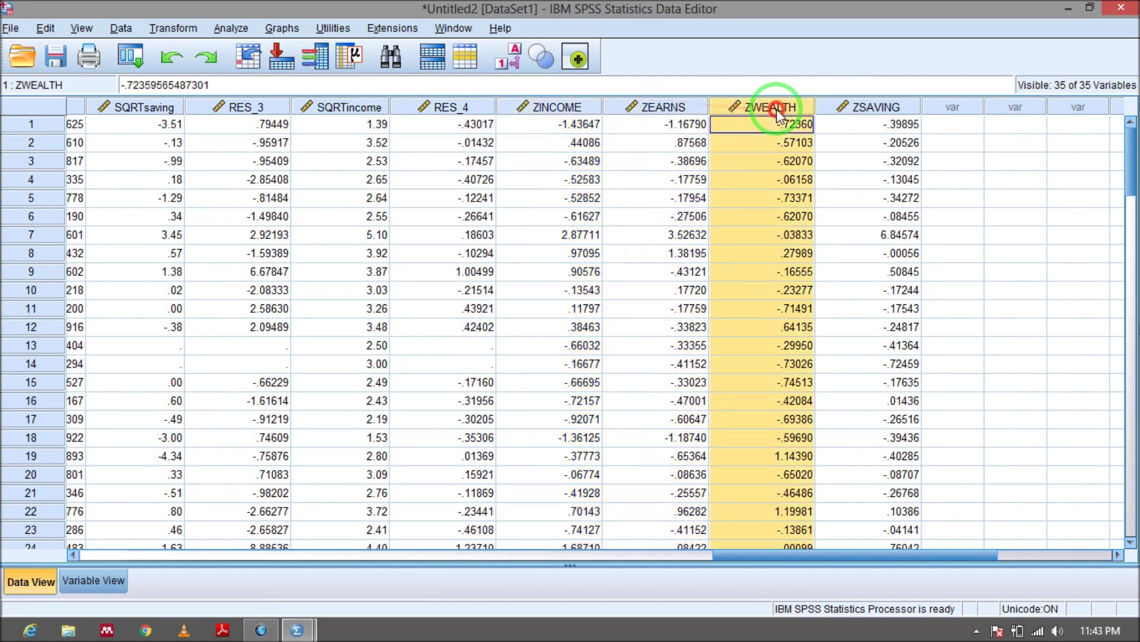
click(882, 107)
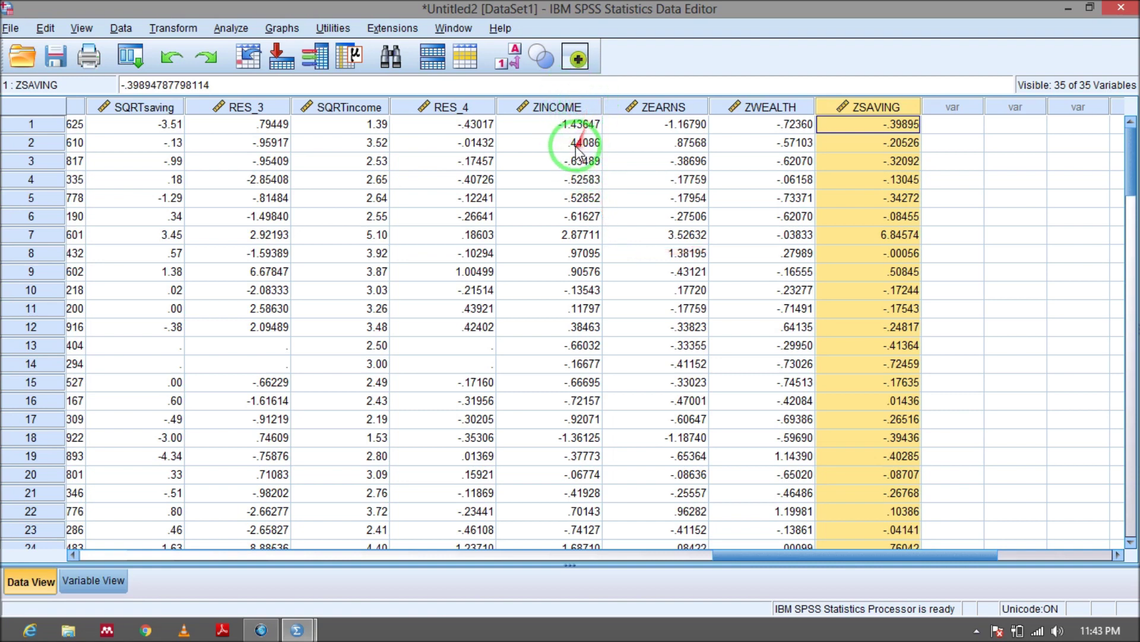
click(551, 107)
click(652, 106)
click(773, 107)
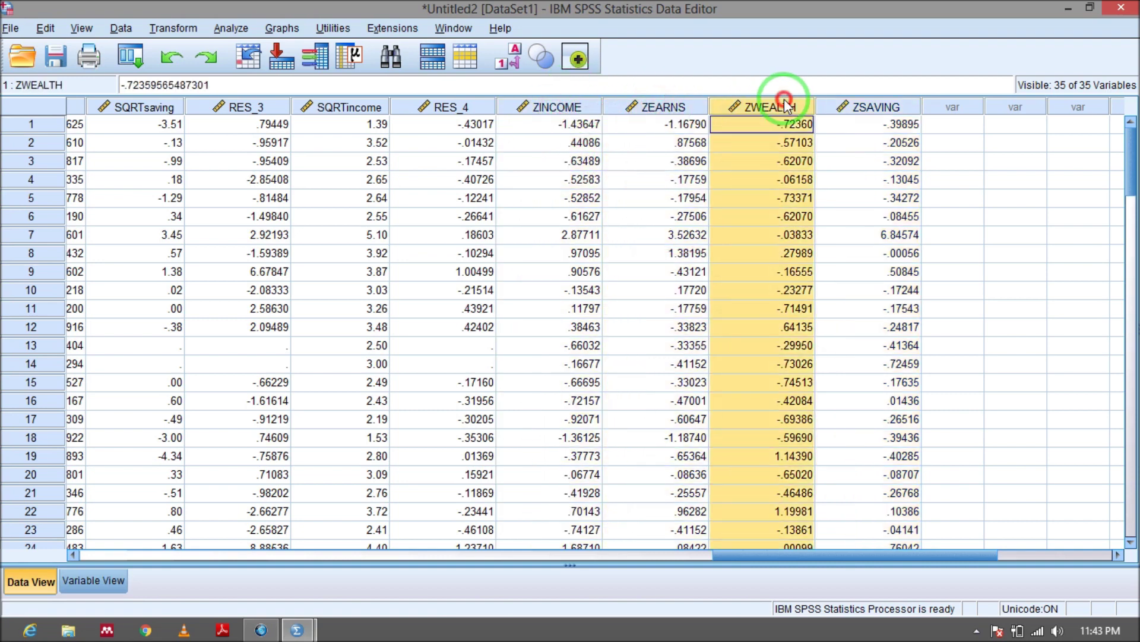
click(873, 107)
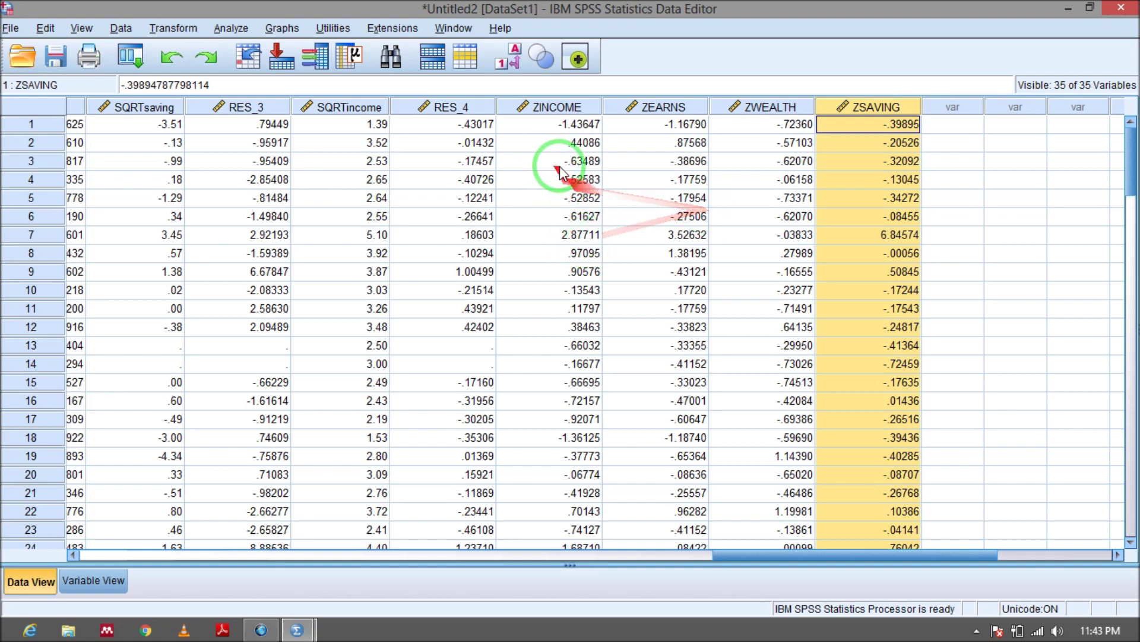
- Scan the standardized scores down to the last case for outliers, checking ZSAVING in row 7 and ZINCOME in row 36
click(863, 236)
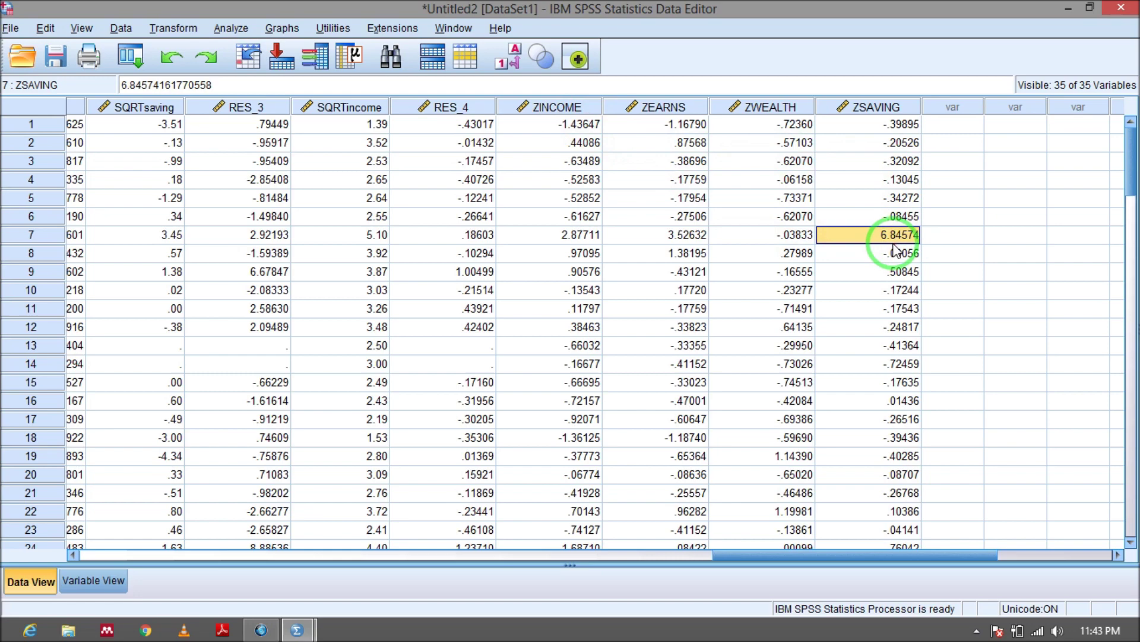
scroll(900, 256, down, 8)
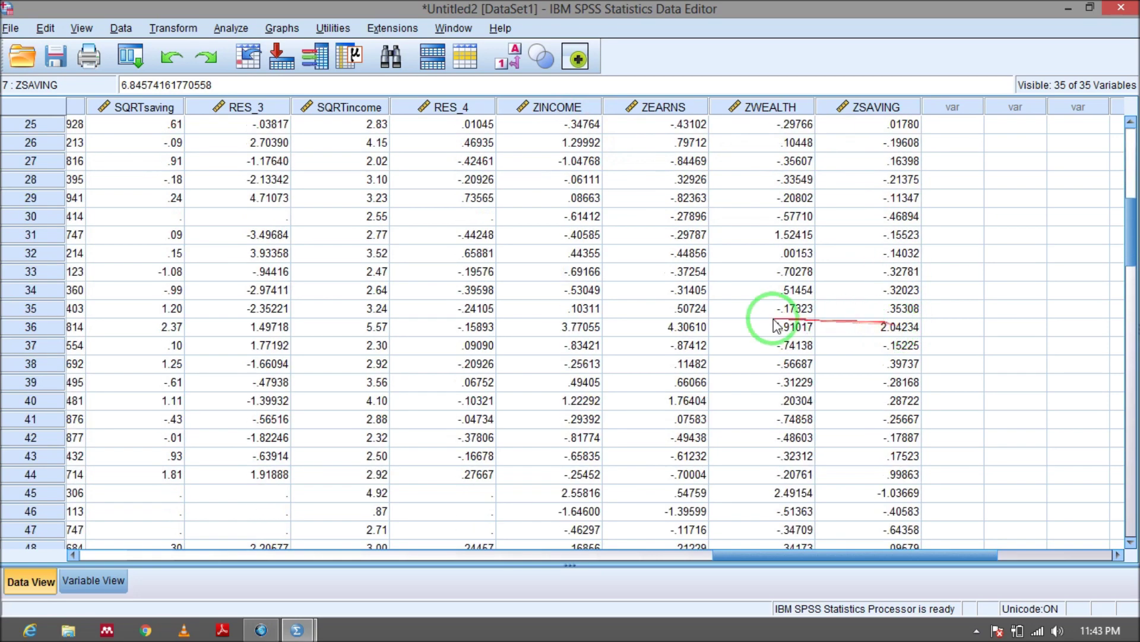
click(594, 327)
scroll(808, 475, down, 4)
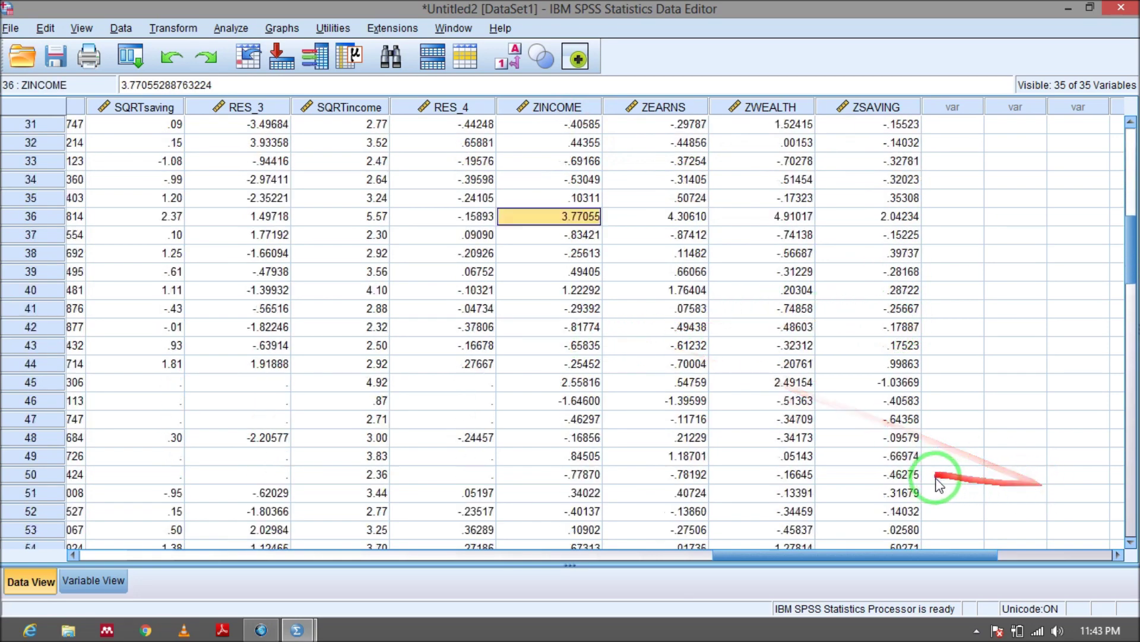
scroll(824, 457, down, 12)
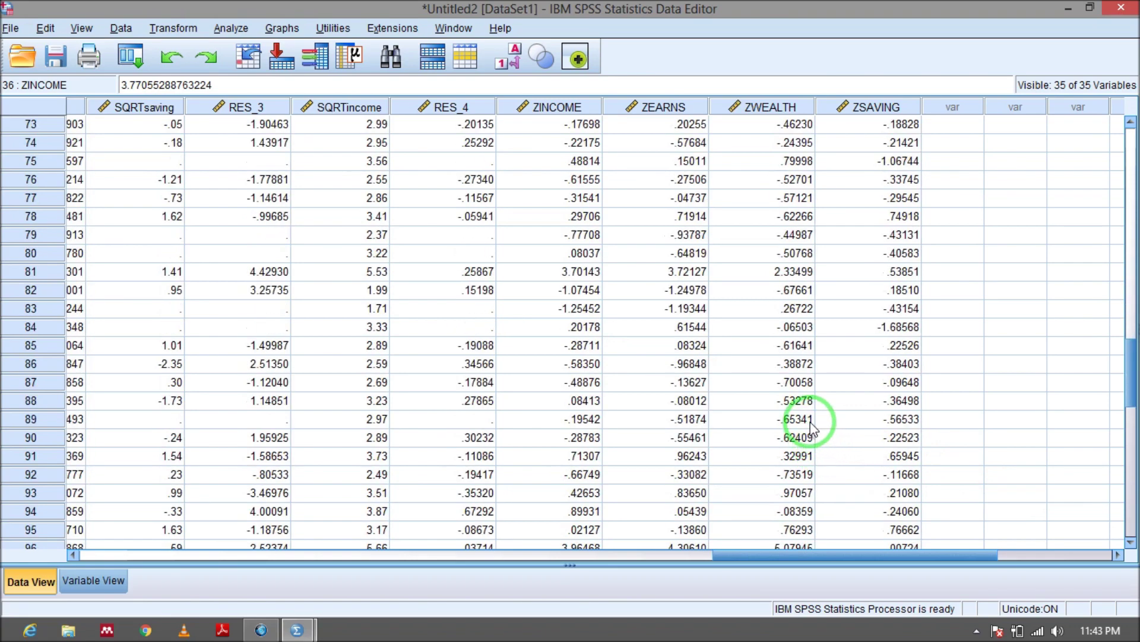
scroll(814, 420, down, 6)
scroll(814, 420, up, 4)
scroll(654, 416, down, 1)
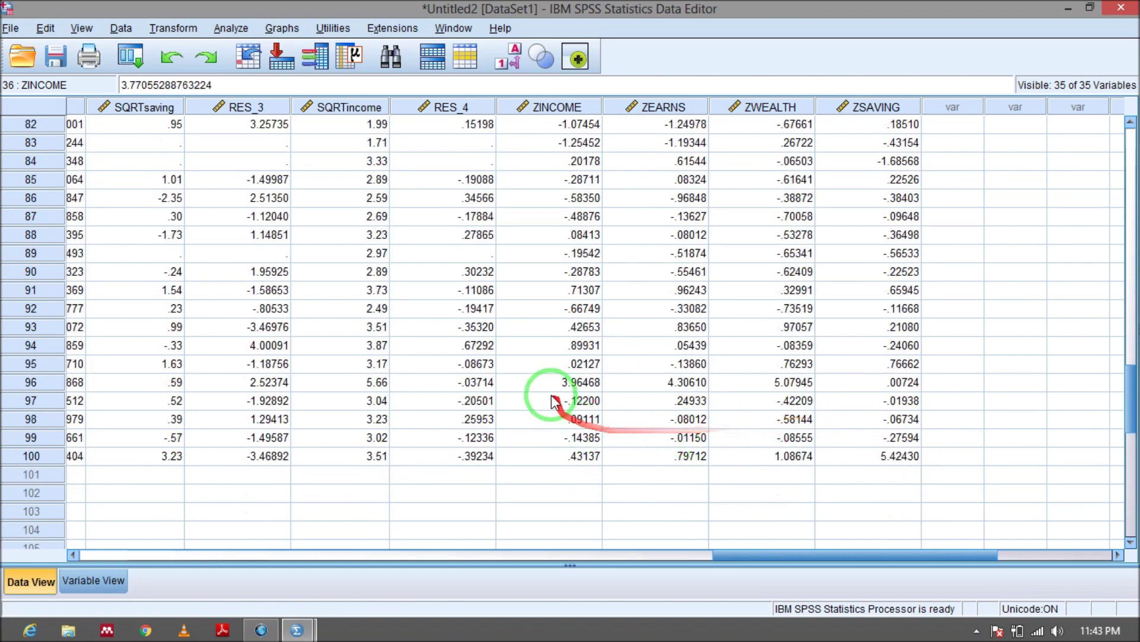
- Check the ZINCOME score in row 96 and delete that entire case from the data sheet
click(558, 382)
click(712, 385)
click(699, 384)
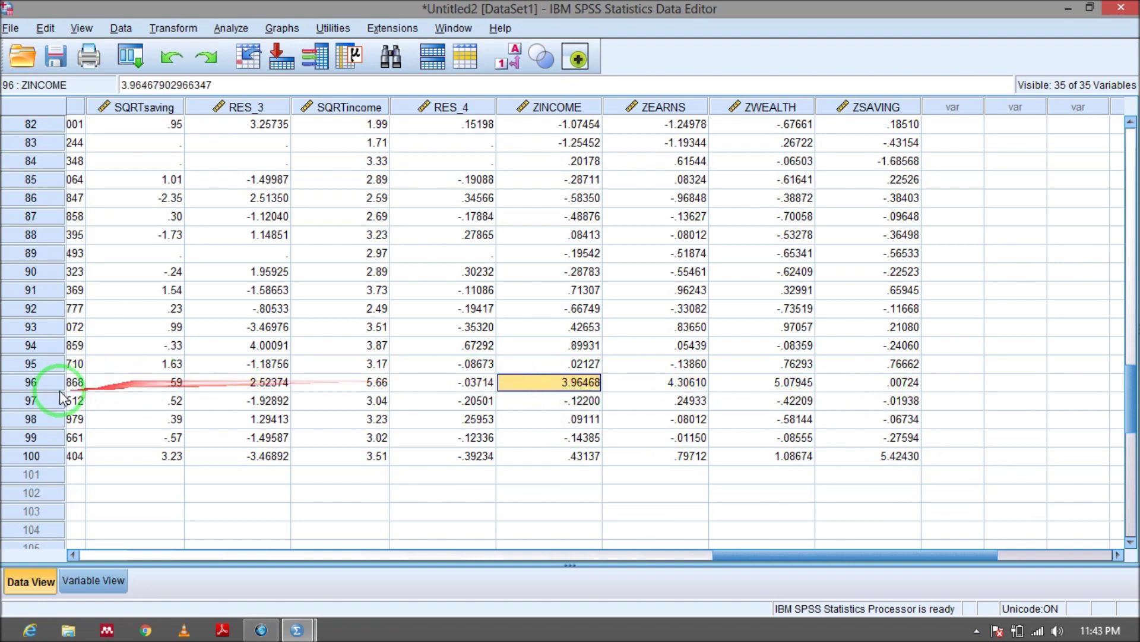
click(28, 382)
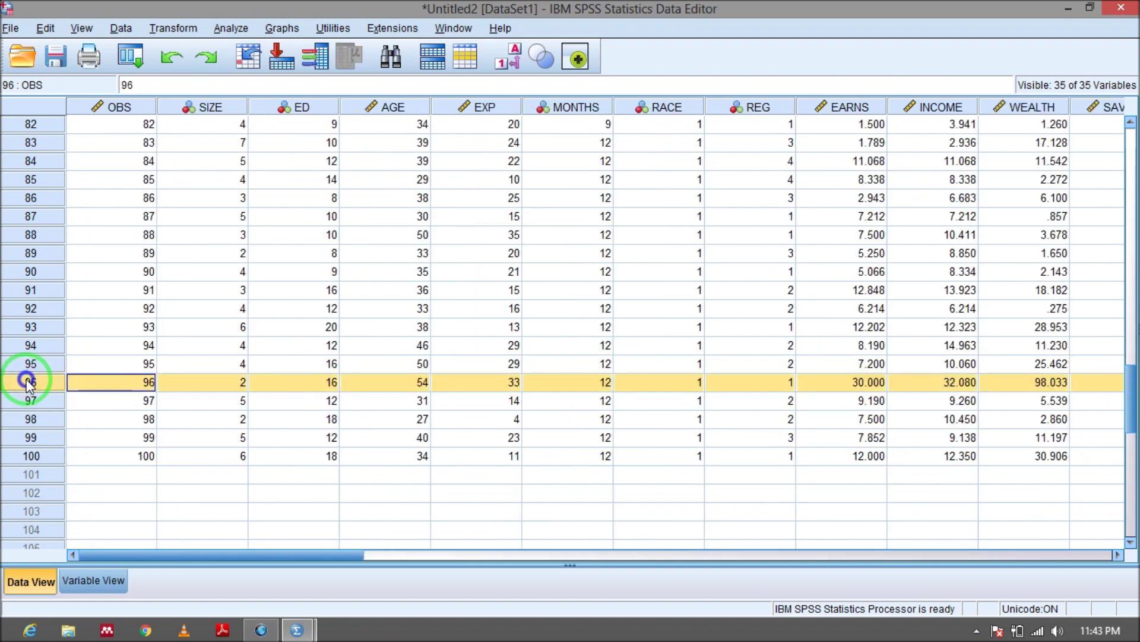
right_click(28, 382)
click(50, 453)
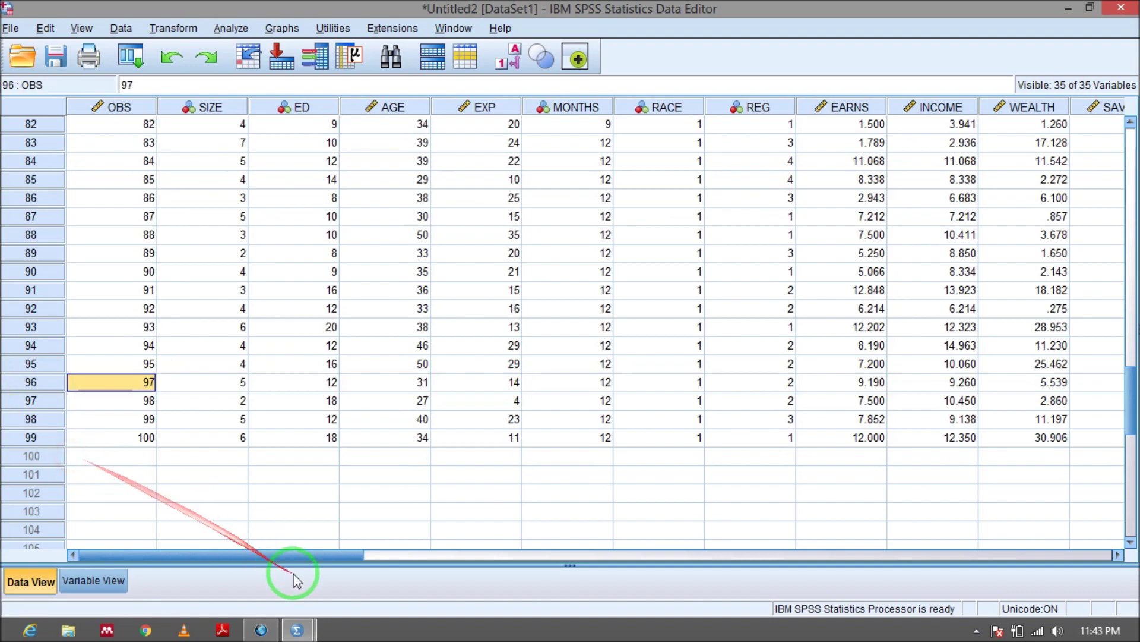
- Start a linear regression and replace SQRTincome with INCOME as the dependent variable
drag(285, 555, 934, 586)
scroll(849, 431, up, 13)
scroll(823, 423, up, 14)
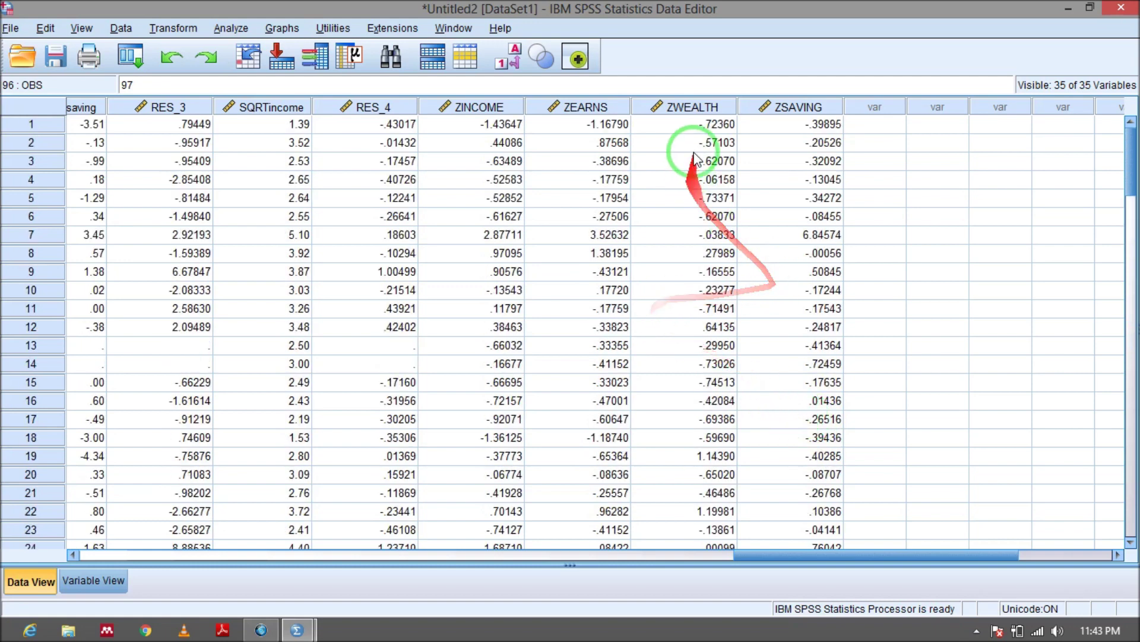
click(231, 29)
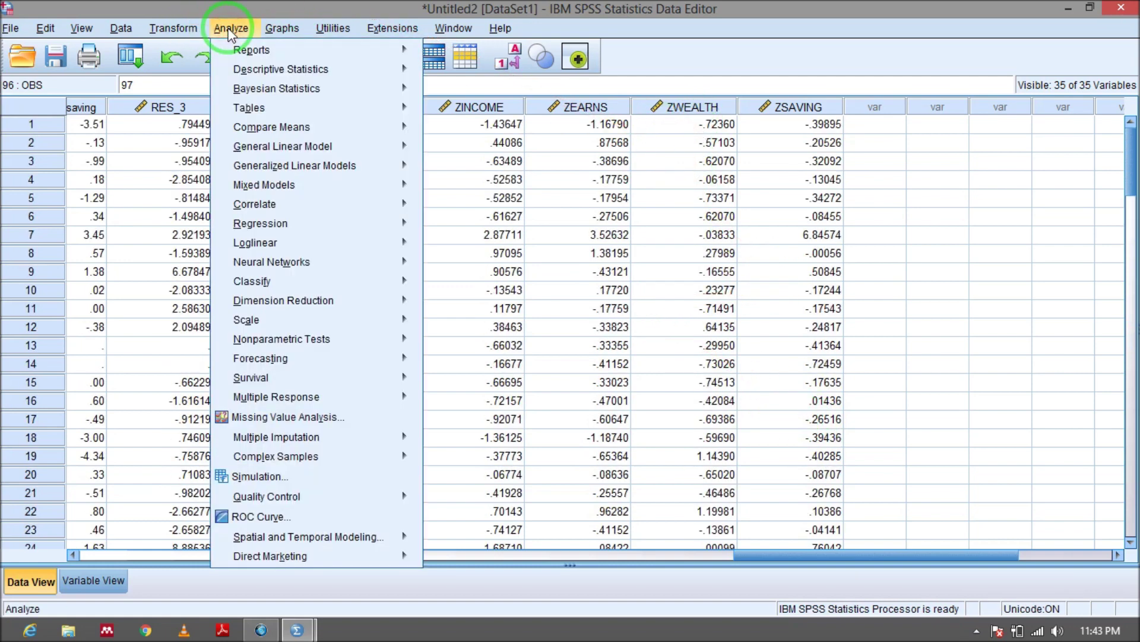
mouse_move(325, 348)
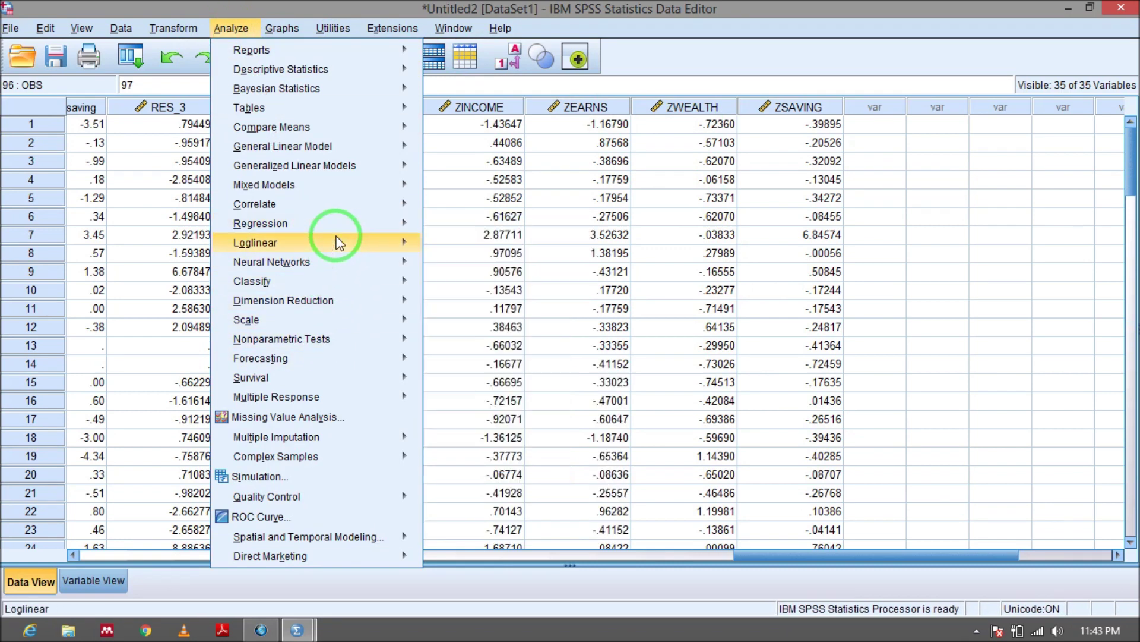
mouse_move(337, 232)
click(534, 247)
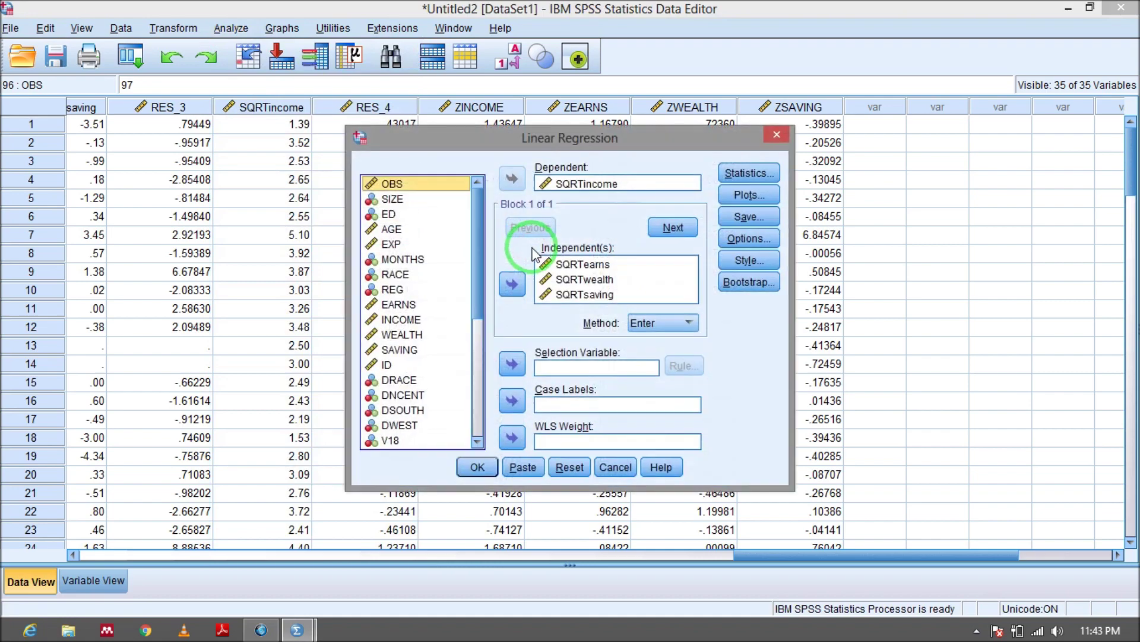
click(652, 185)
click(512, 178)
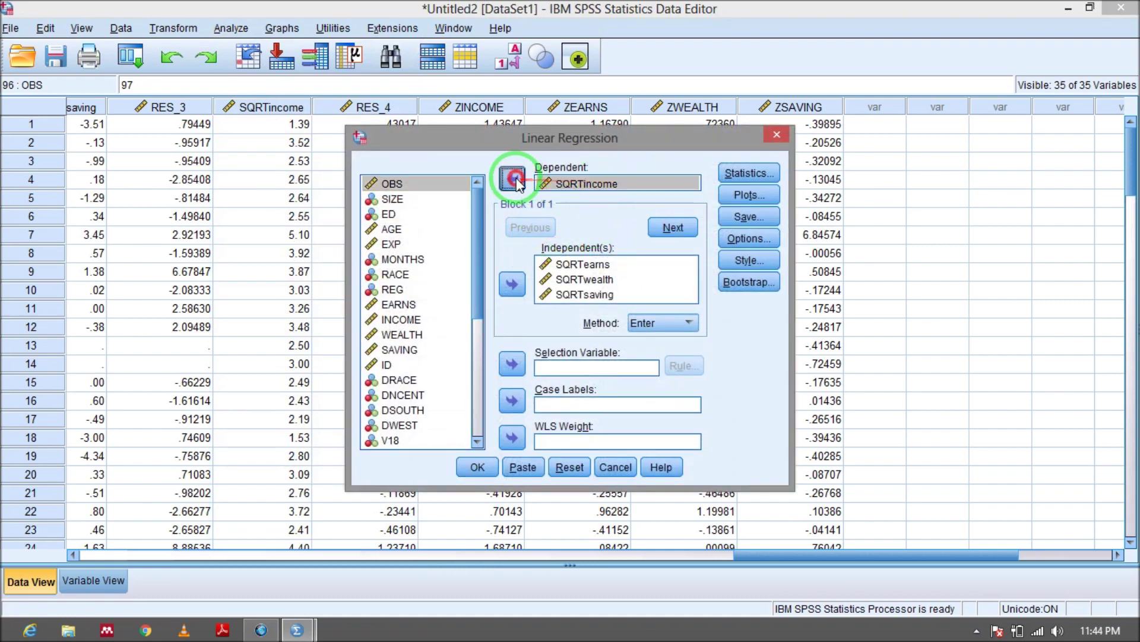
drag(473, 311, 461, 211)
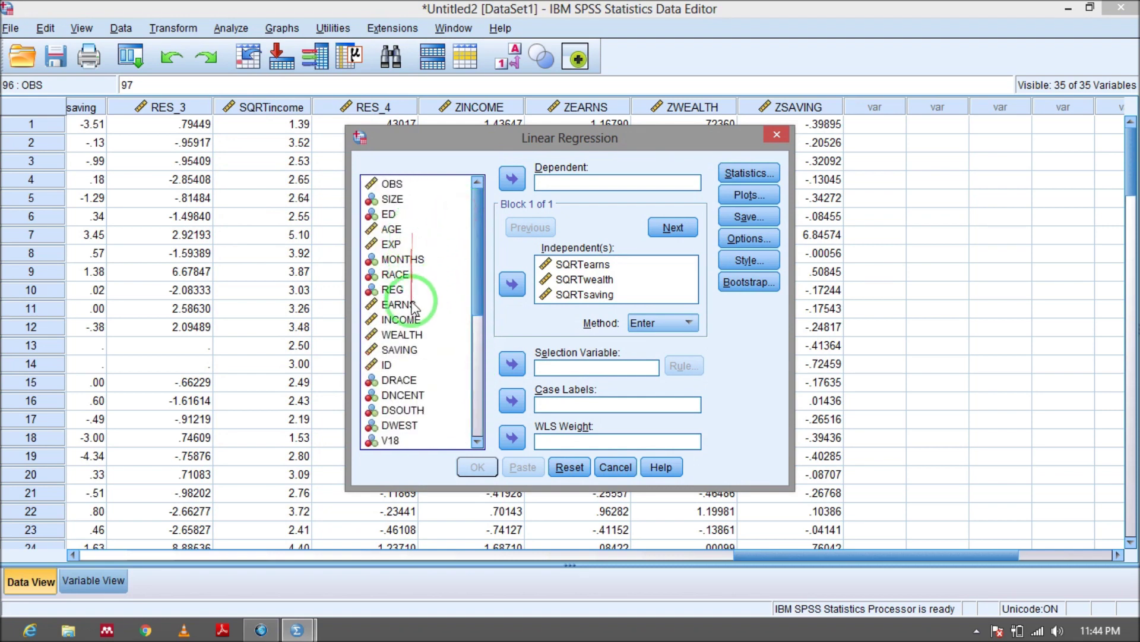
click(512, 178)
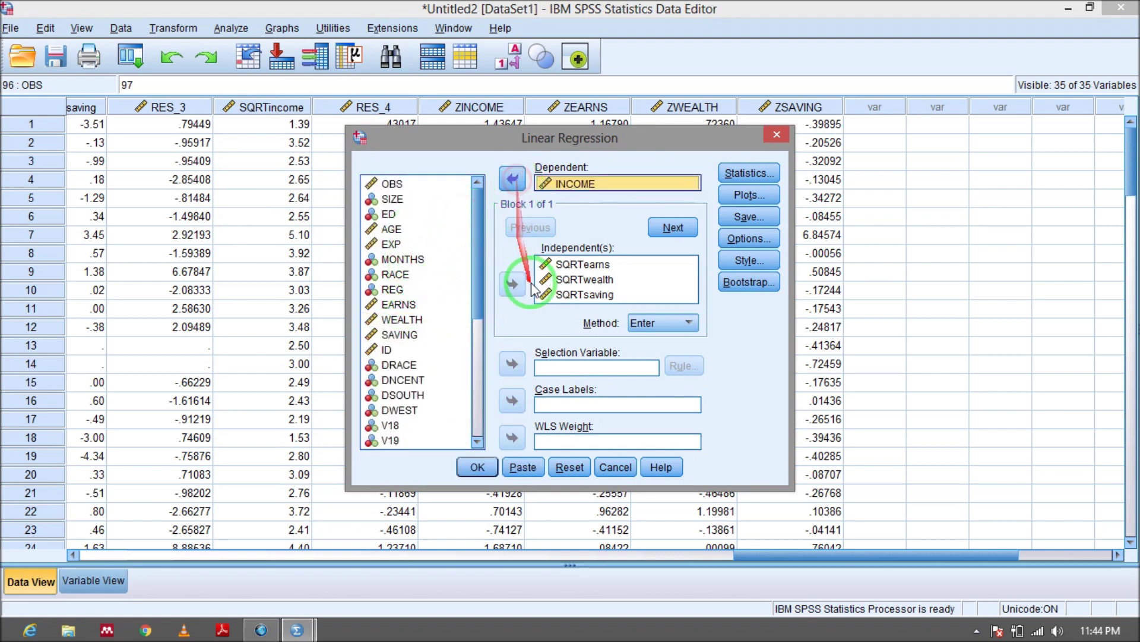
- Remove SQRTearns, SQRTwealth and SQRTsaving from the independent variables of the linear regression
click(542, 280)
click(579, 264)
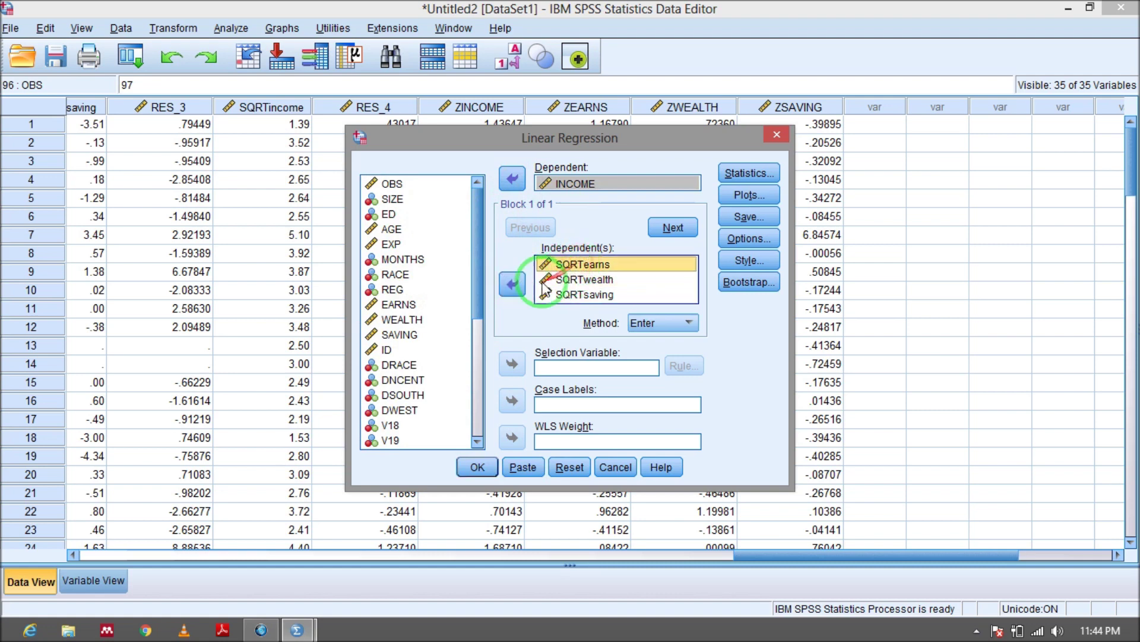
click(512, 284)
click(616, 264)
click(512, 283)
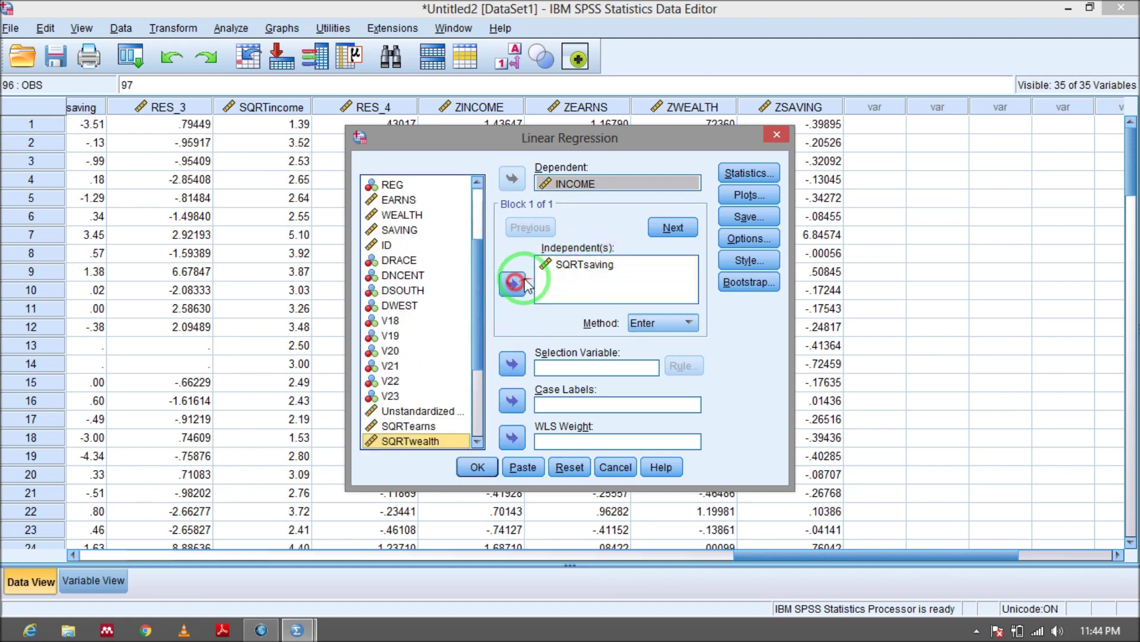
click(582, 264)
click(513, 284)
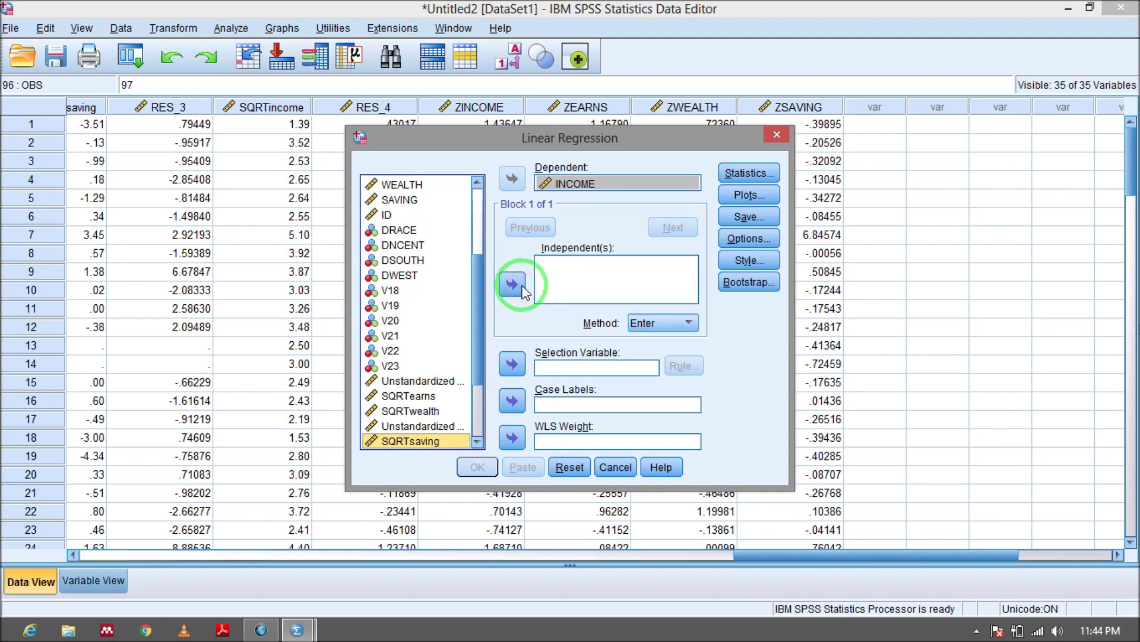
- Add EARNS, WEALTH and SAVING as the independent variables and run the regression on INCOME
drag(480, 310, 475, 233)
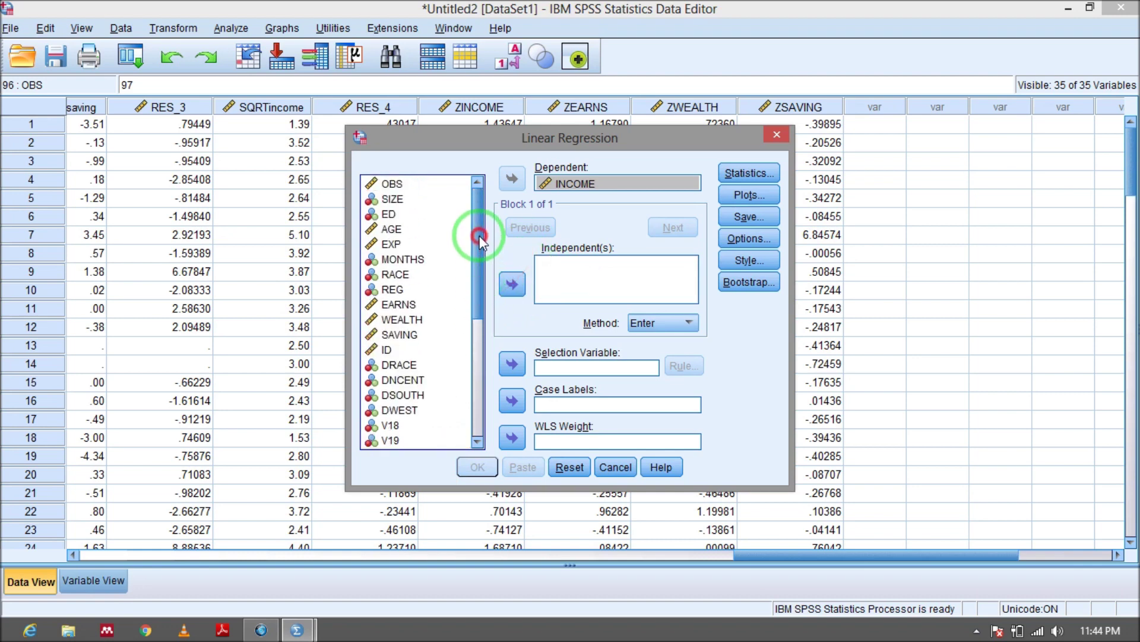
click(410, 304)
click(512, 284)
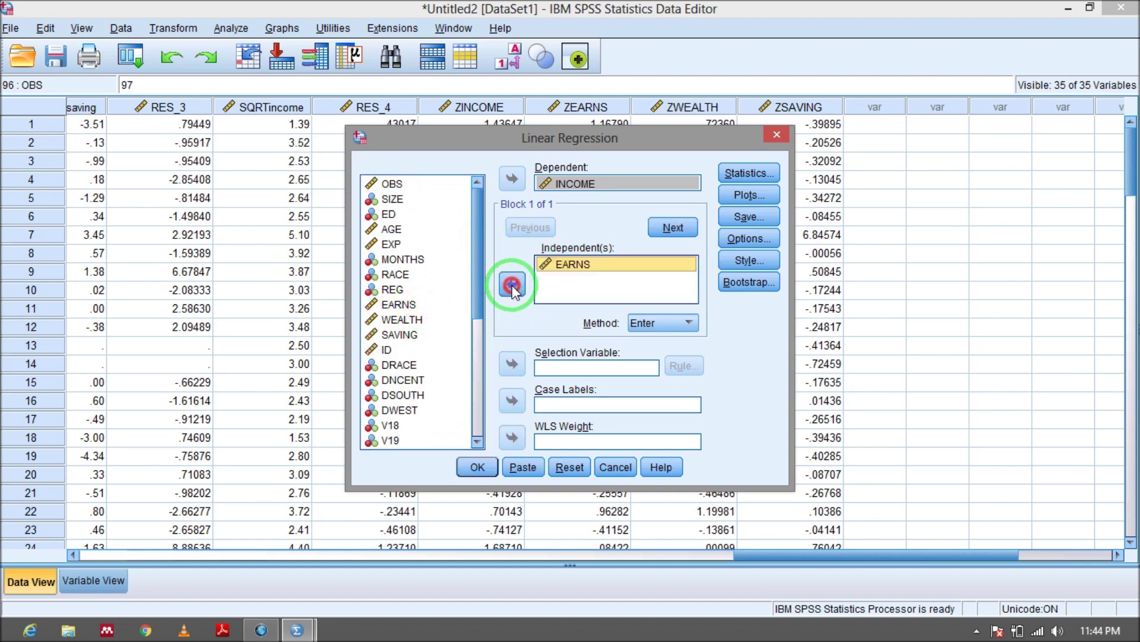
click(407, 320)
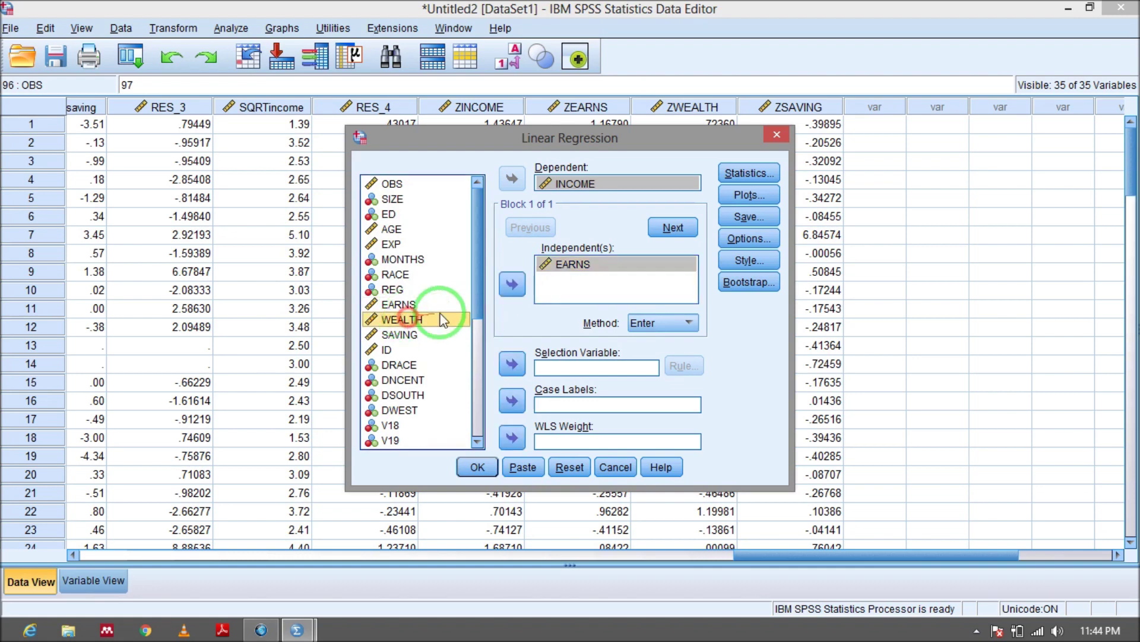
click(510, 285)
click(410, 334)
click(512, 284)
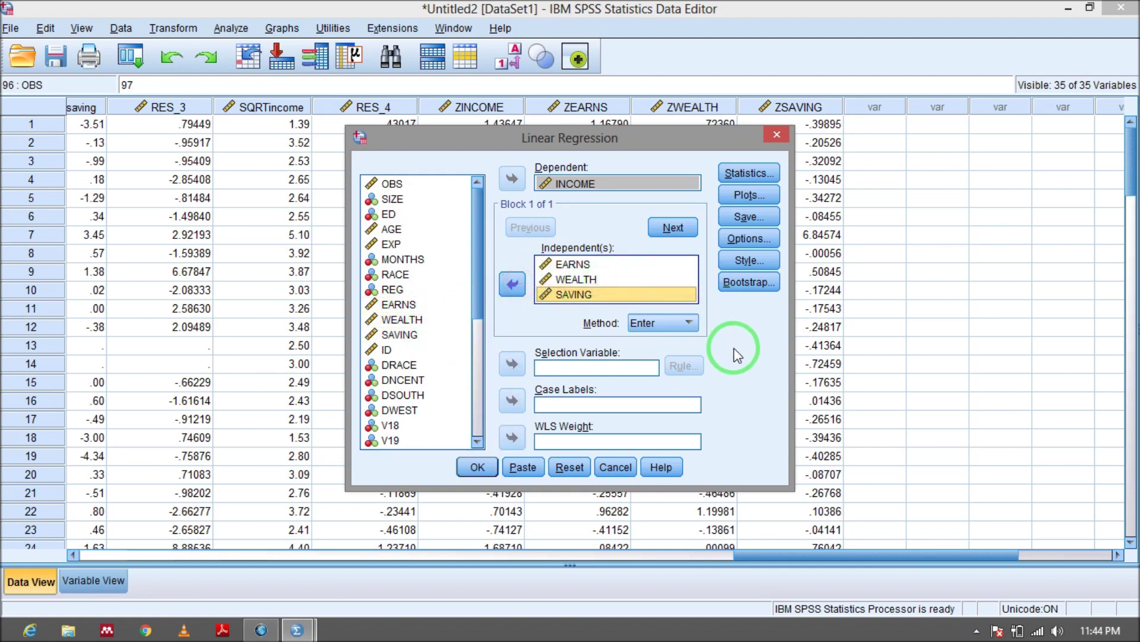
click(478, 466)
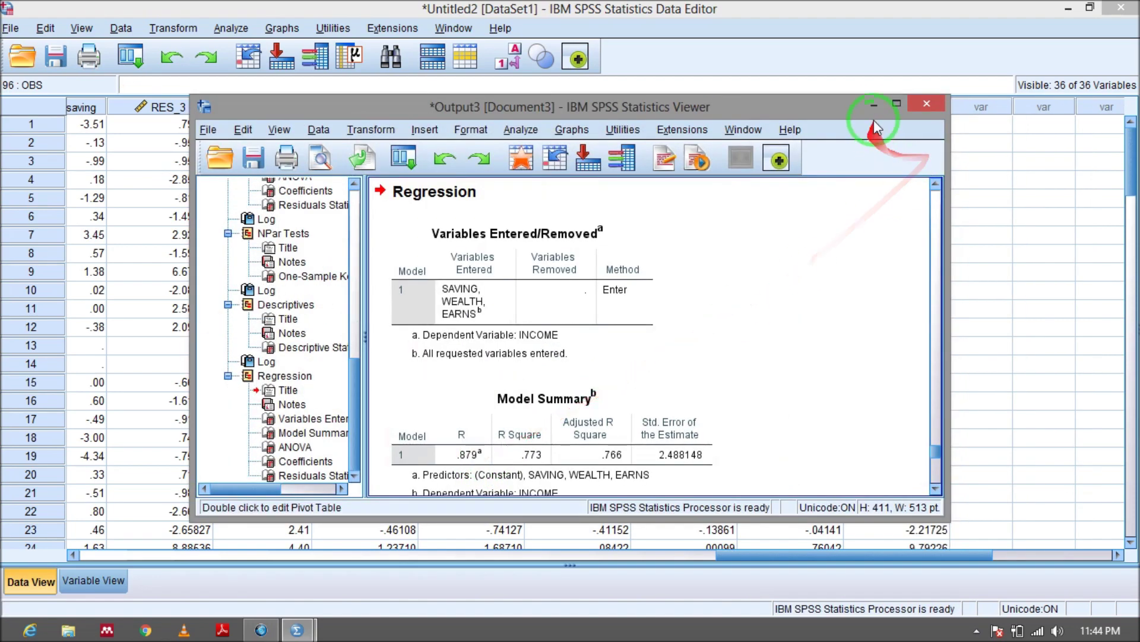
- Return from the output to the data sheet and select the new residual column RES_5
click(873, 105)
drag(792, 556, 971, 556)
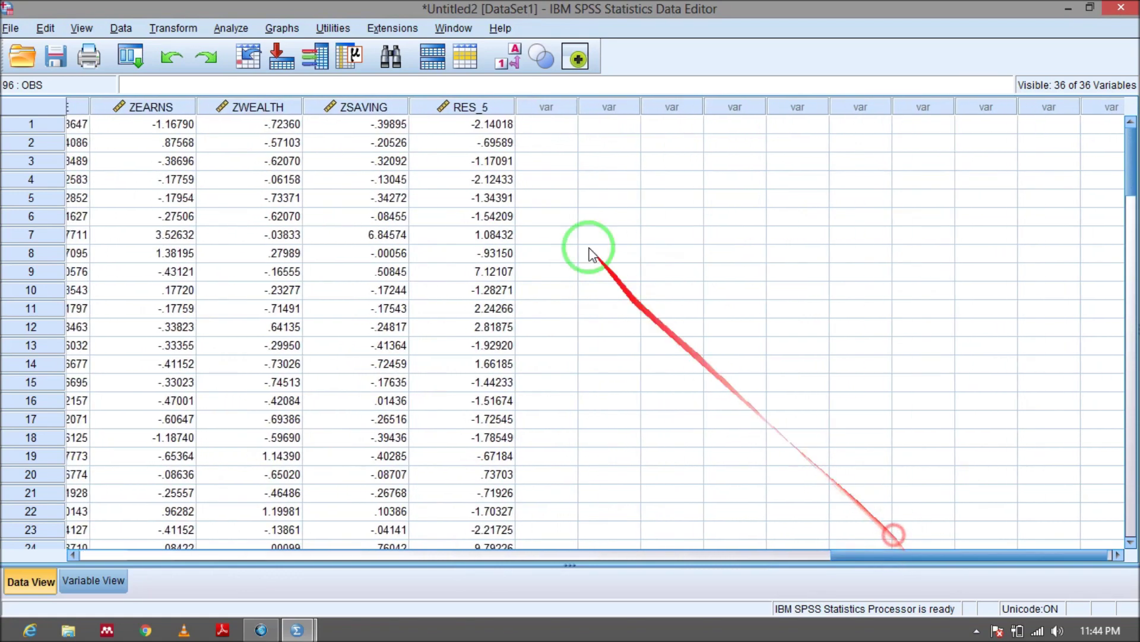
click(494, 102)
- Run a one-sample Kolmogorov-Smirnov test against the normal distribution, replacing the earlier residual with the unstandardized residual RES_5
click(229, 28)
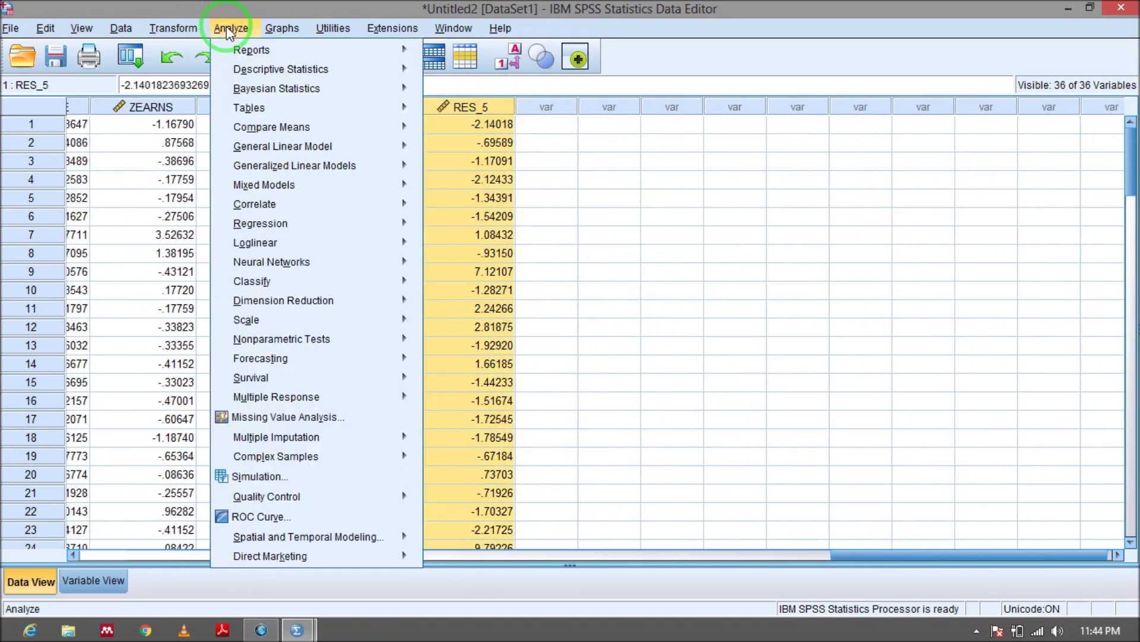
mouse_move(291, 339)
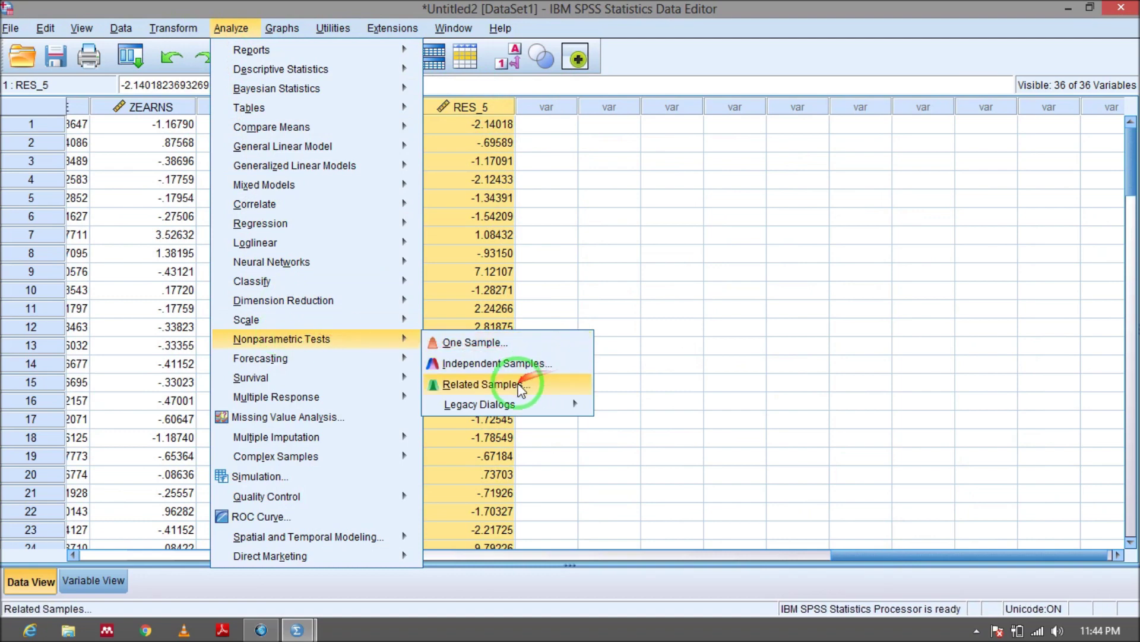
mouse_move(571, 404)
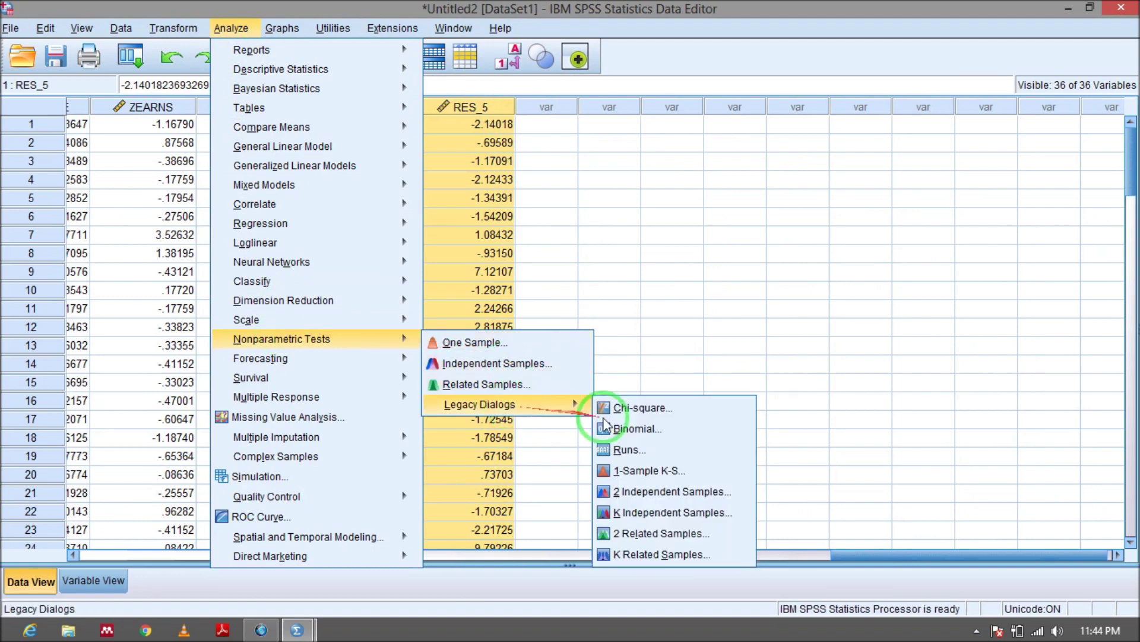
click(642, 472)
click(600, 223)
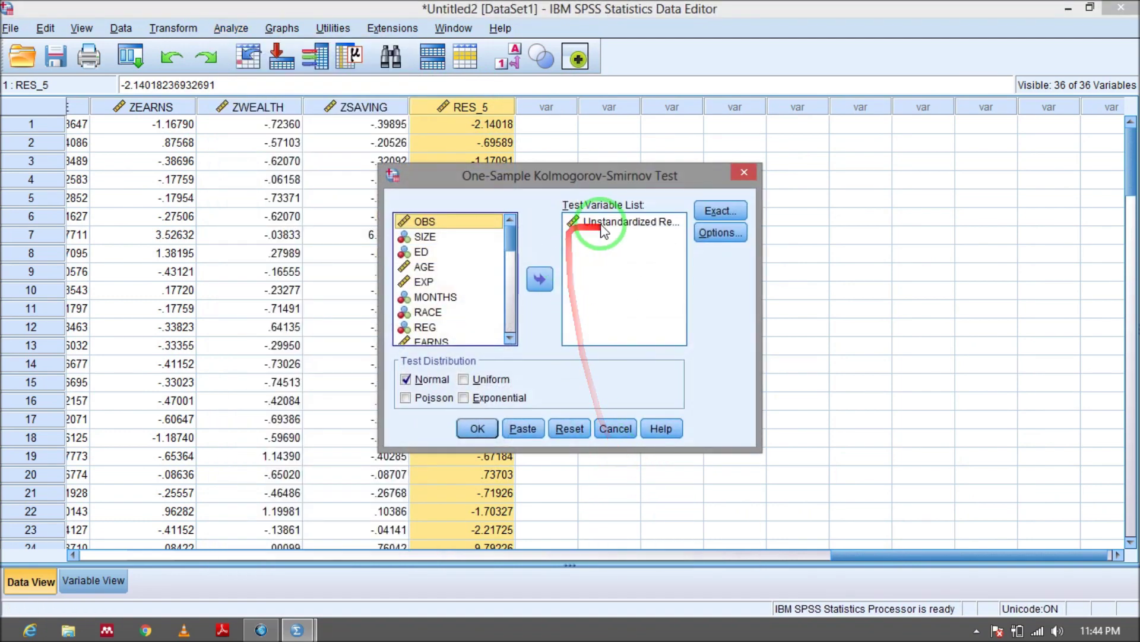
click(539, 279)
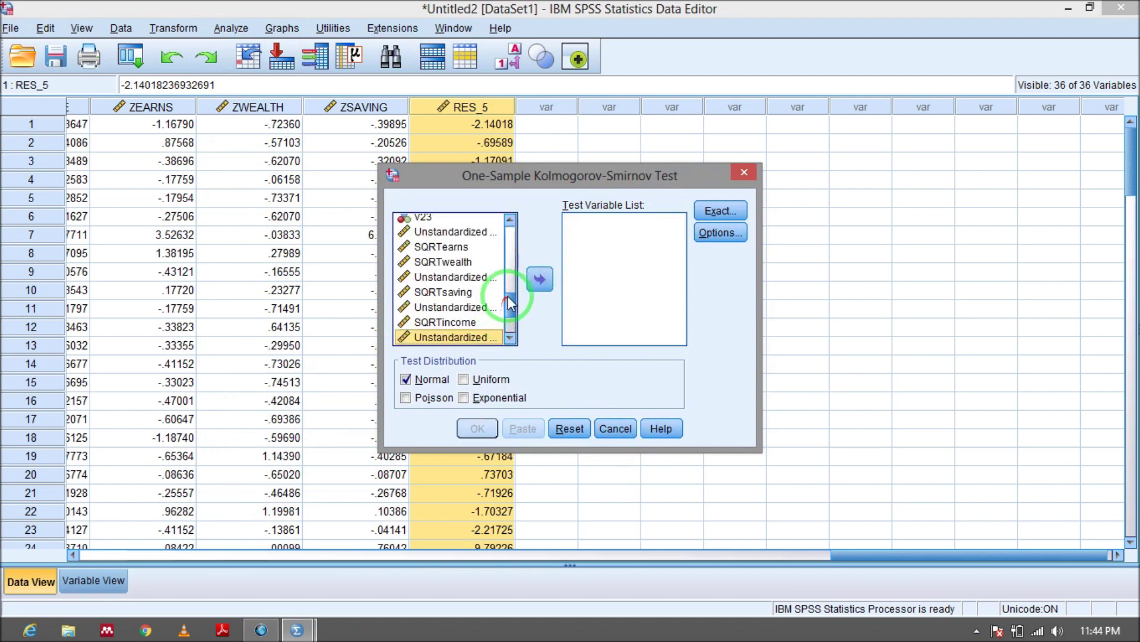
drag(509, 303, 512, 334)
double_click(477, 337)
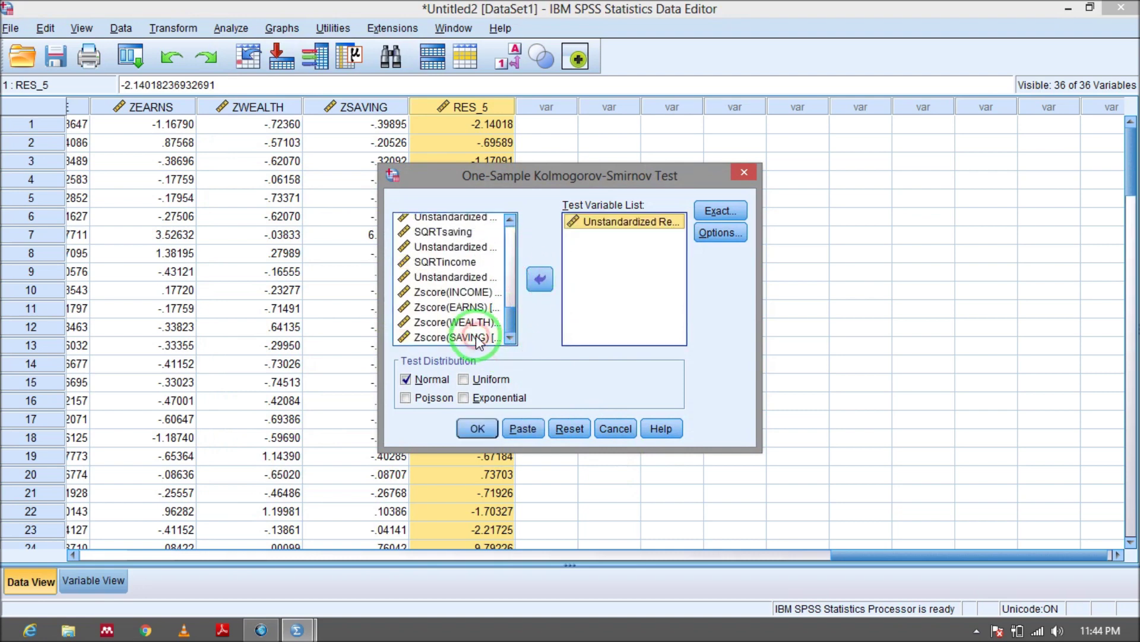
click(477, 428)
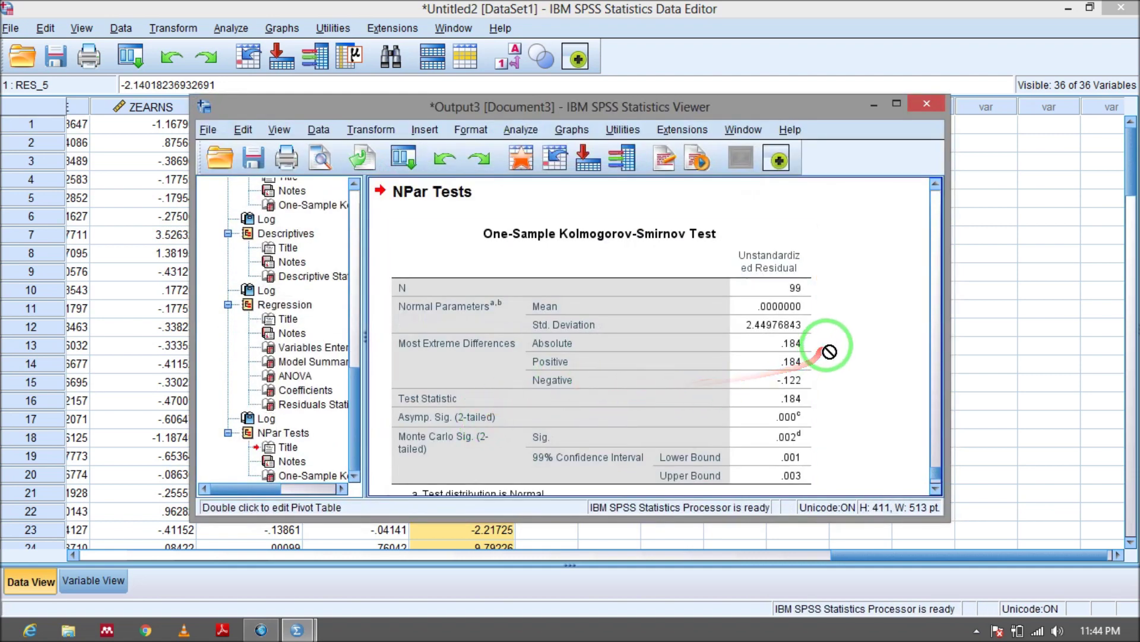
- Examine the Monte Carlo significance in the Kolmogorov-Smirnov table, and go back to the square-root columns in the data sheet
click(776, 452)
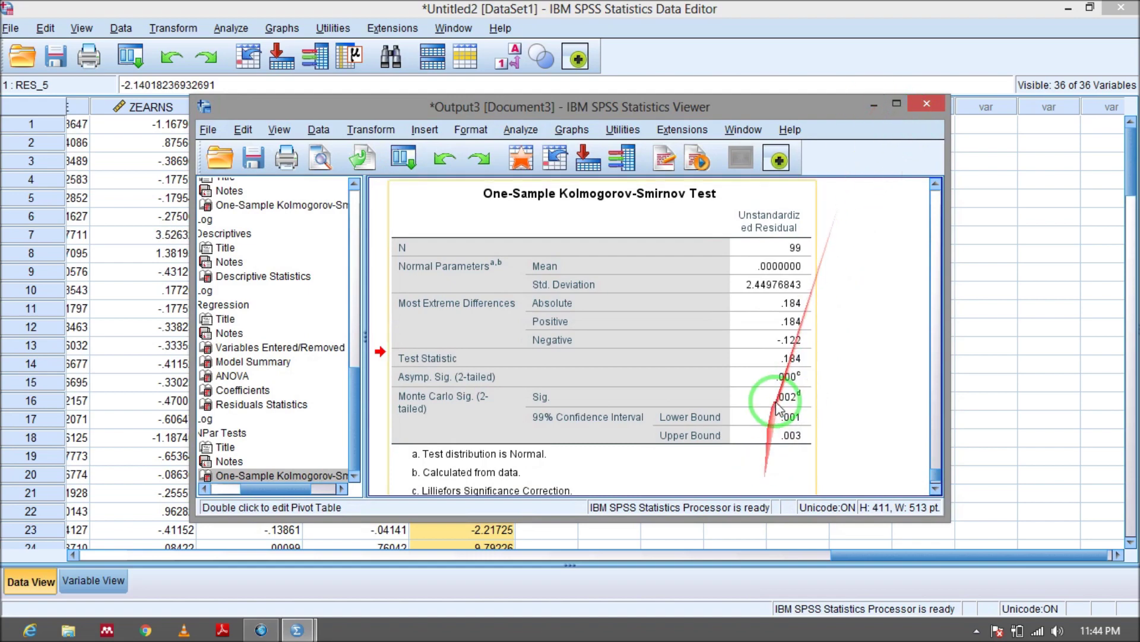
click(874, 104)
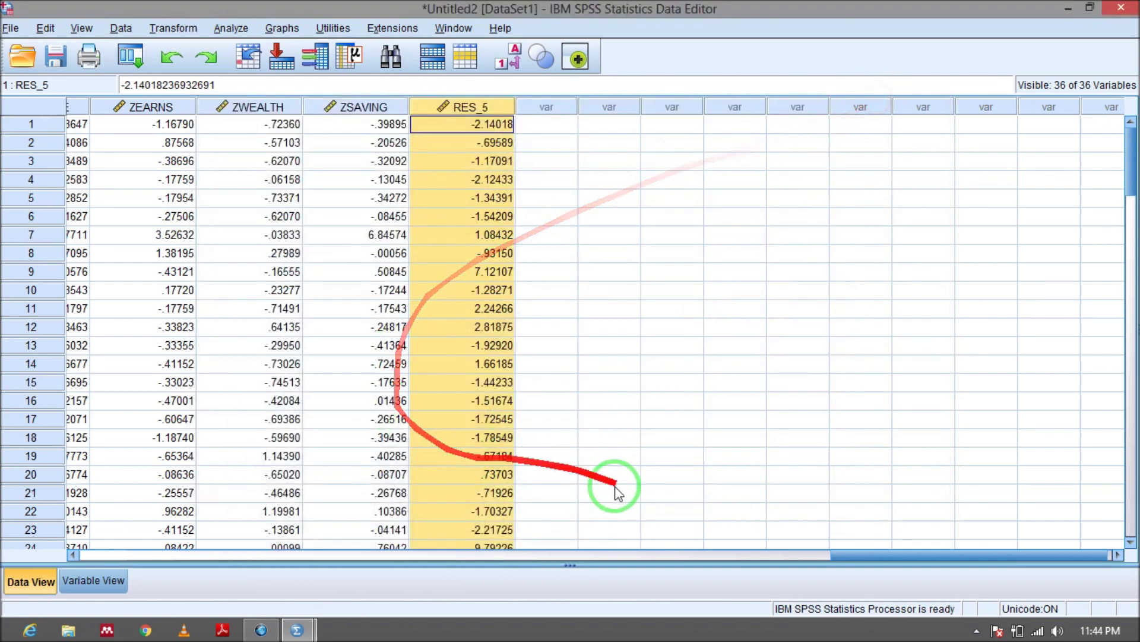
drag(844, 552, 676, 582)
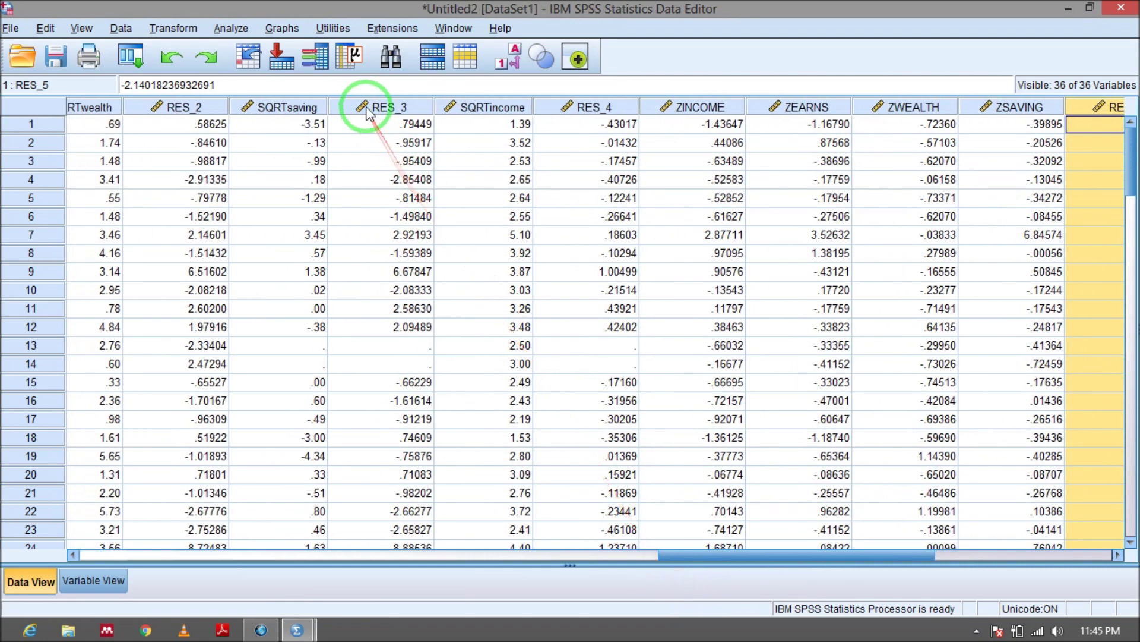
- Start another linear regression and replace INCOME with SQRTincome as the dependent variable
click(229, 29)
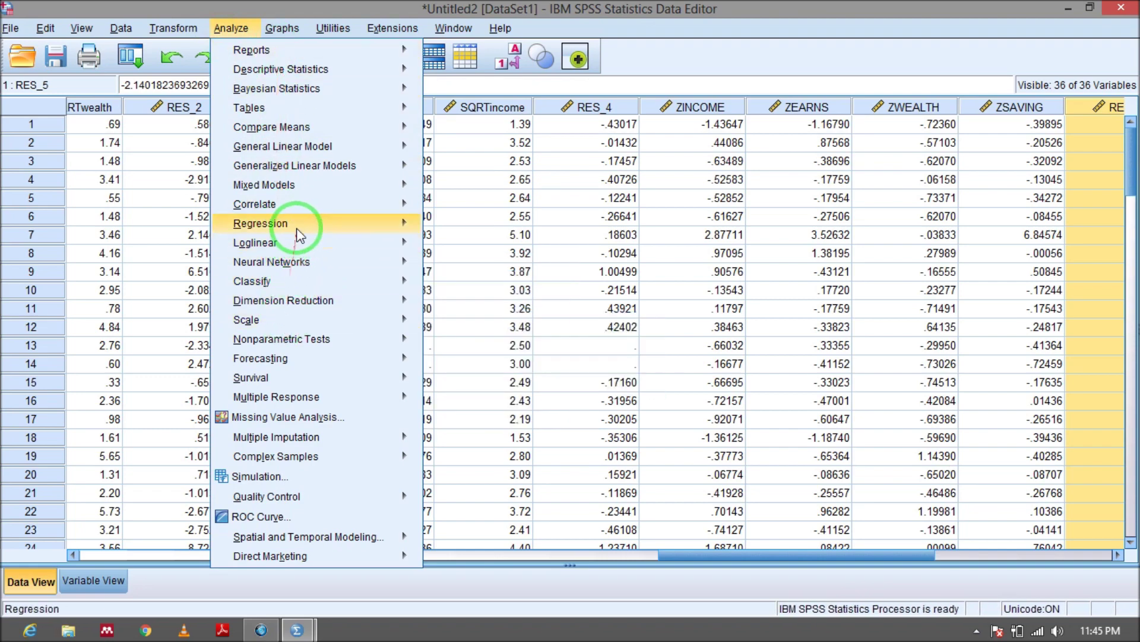
mouse_move(369, 223)
click(461, 247)
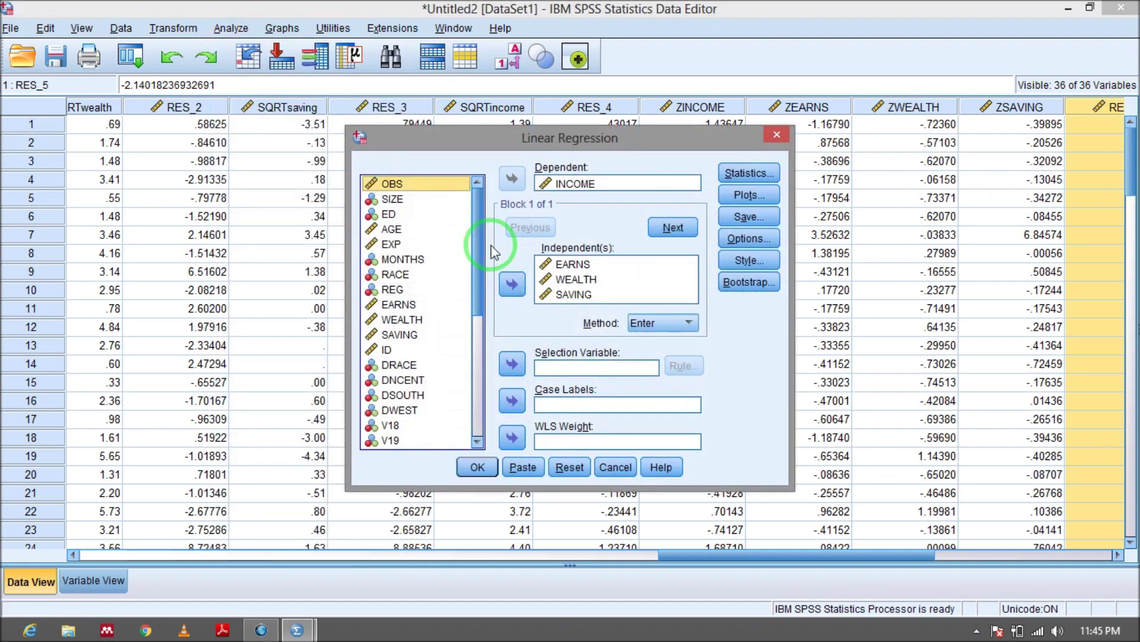
click(596, 186)
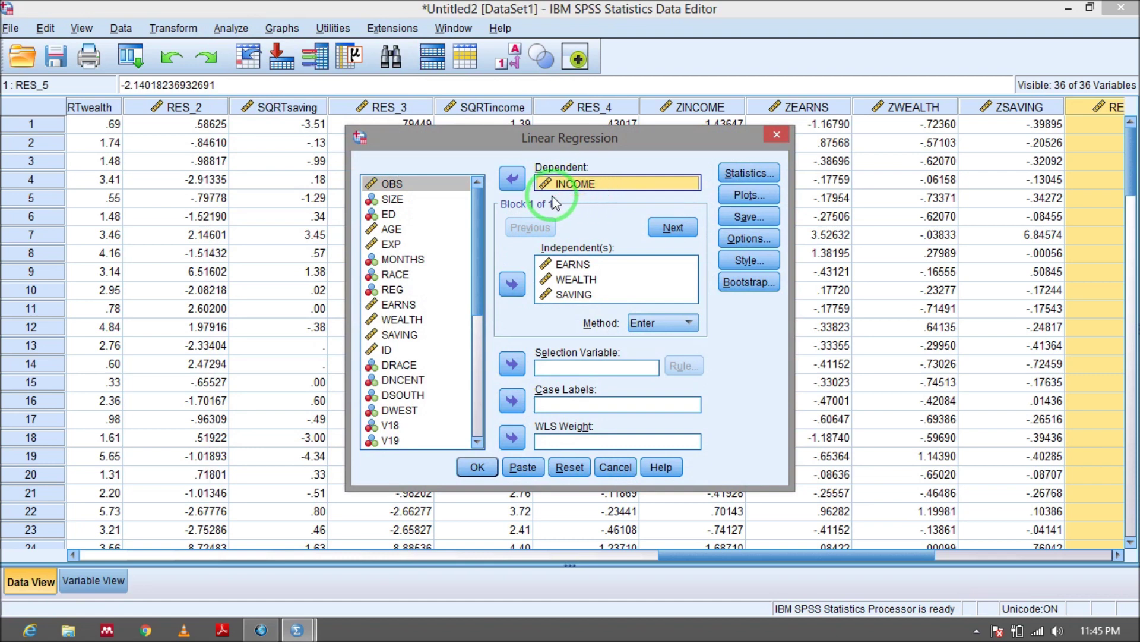
click(512, 178)
scroll(458, 300, down, 6)
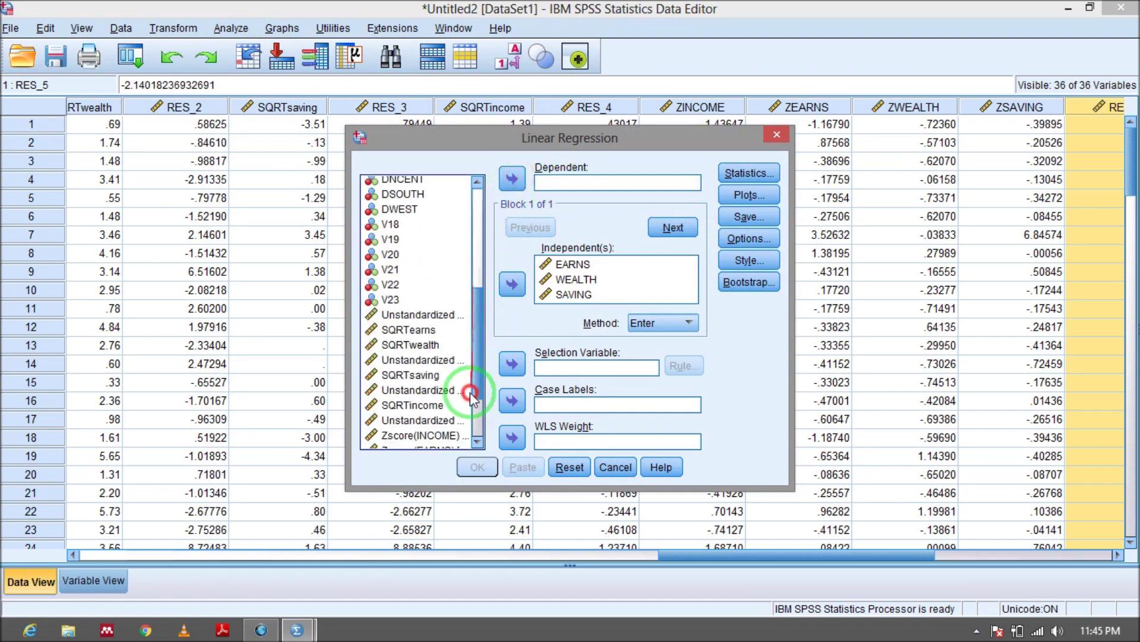
click(466, 467)
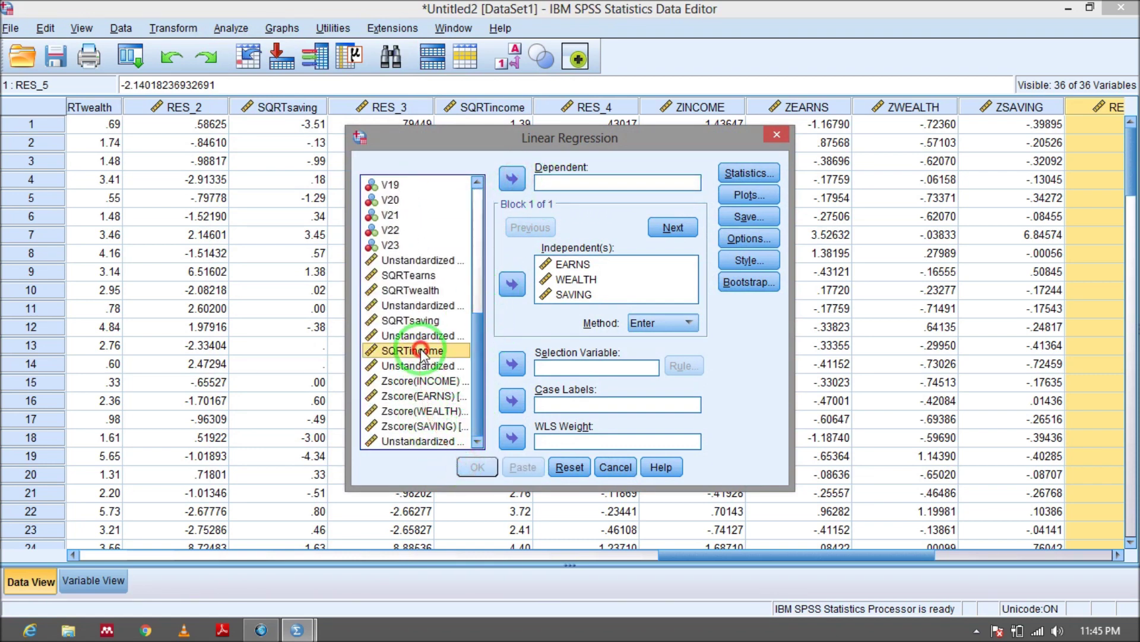
click(512, 179)
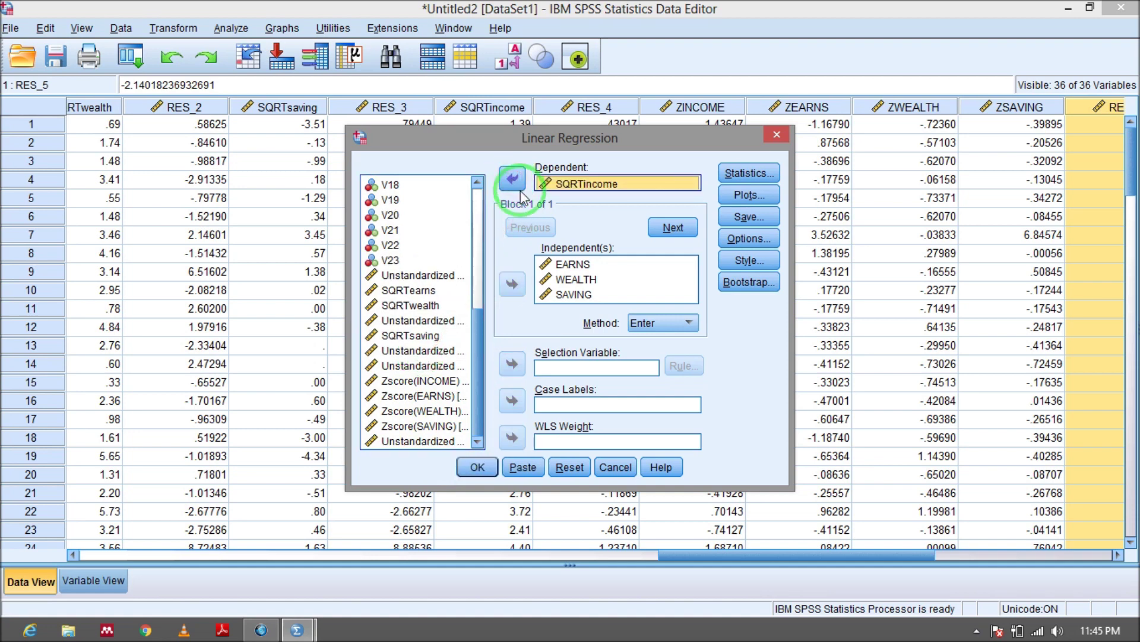
- Clear EARNS, WEALTH and SAVING from the independent variables of the SQRTincome regression
click(559, 265)
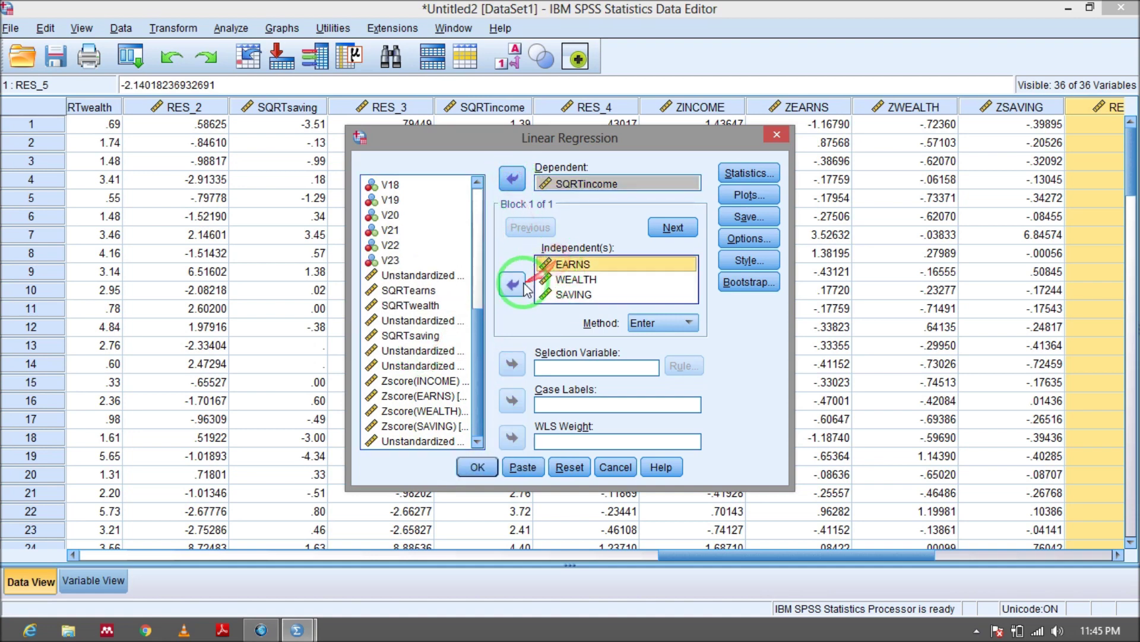
click(513, 284)
click(512, 284)
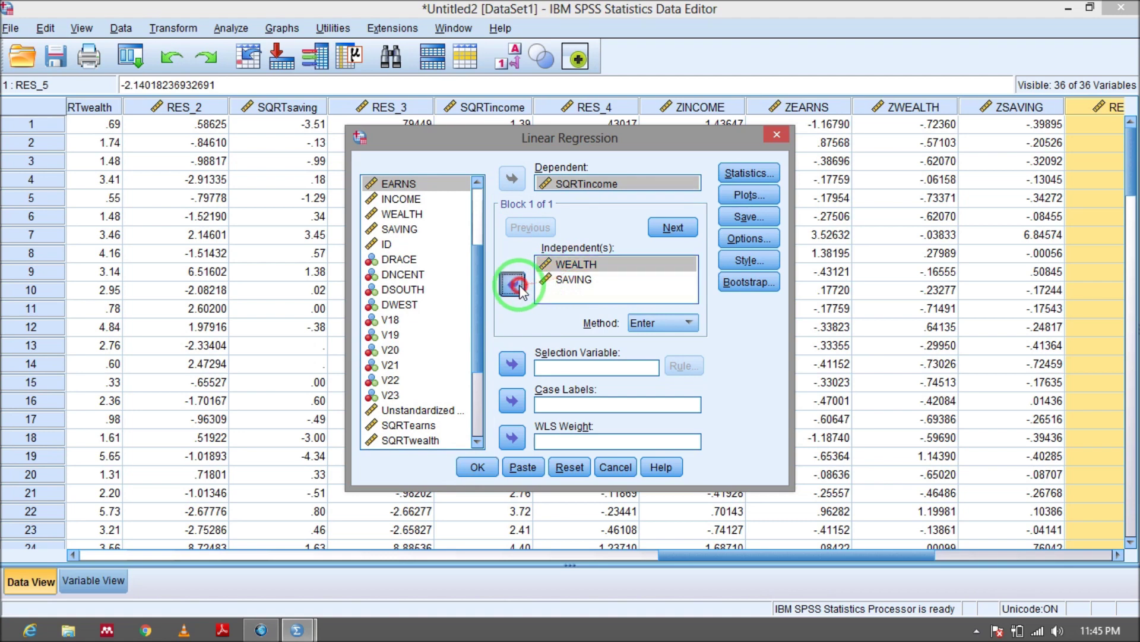
click(562, 265)
click(512, 285)
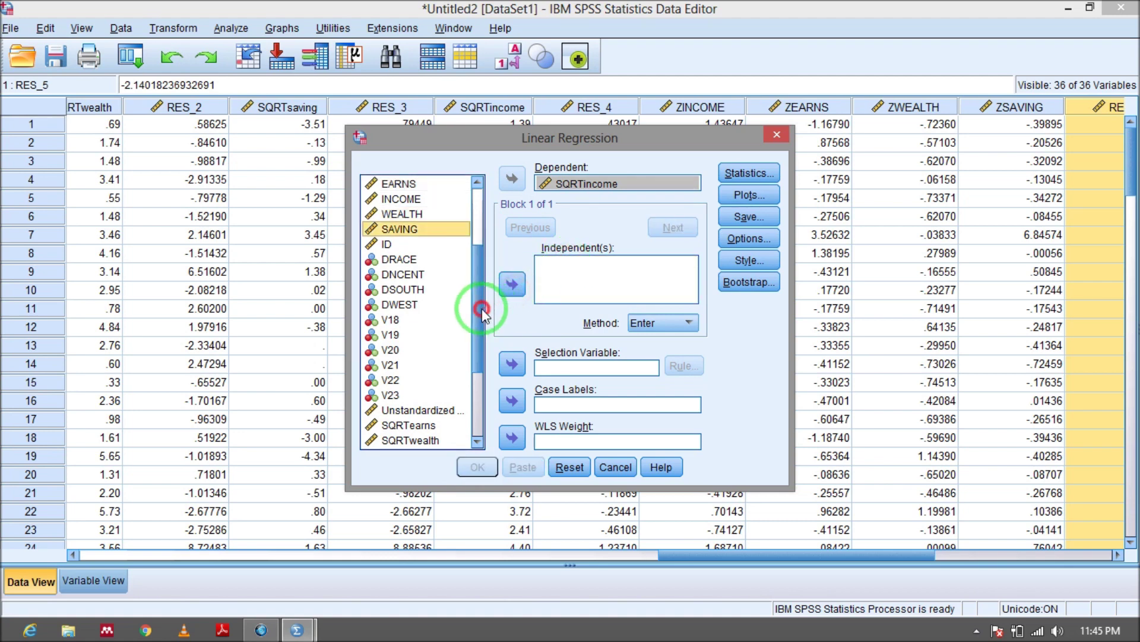
- Add SQRTsaving, SQRTwealth and SQRTearns as the independent variables and run the regression on SQRTincome
drag(481, 310, 471, 460)
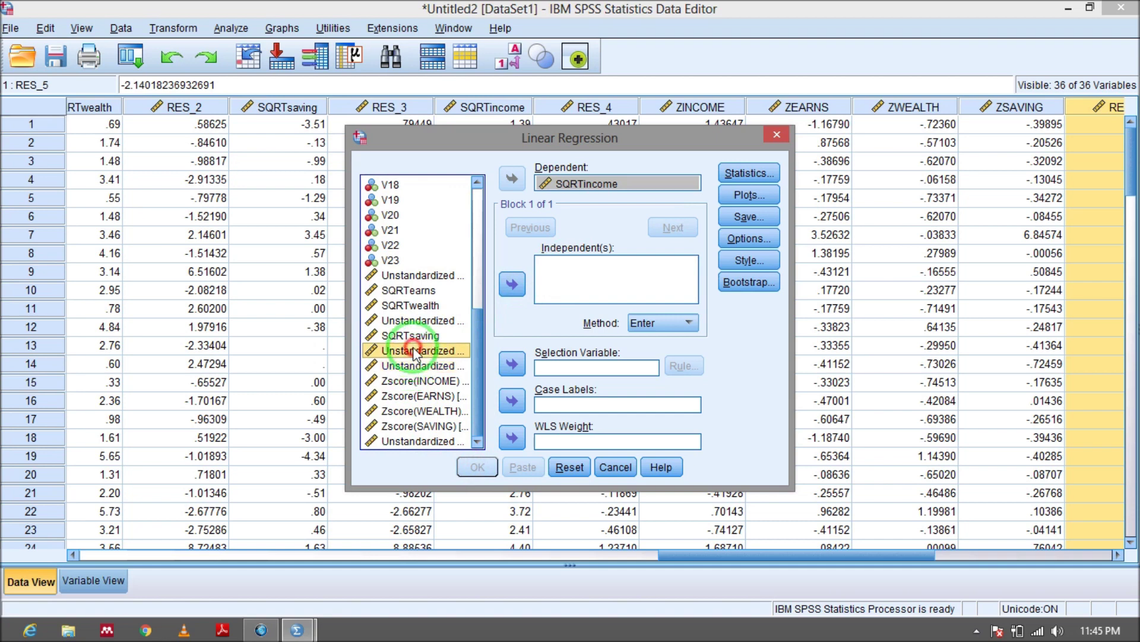
click(414, 336)
click(512, 284)
click(436, 308)
click(512, 284)
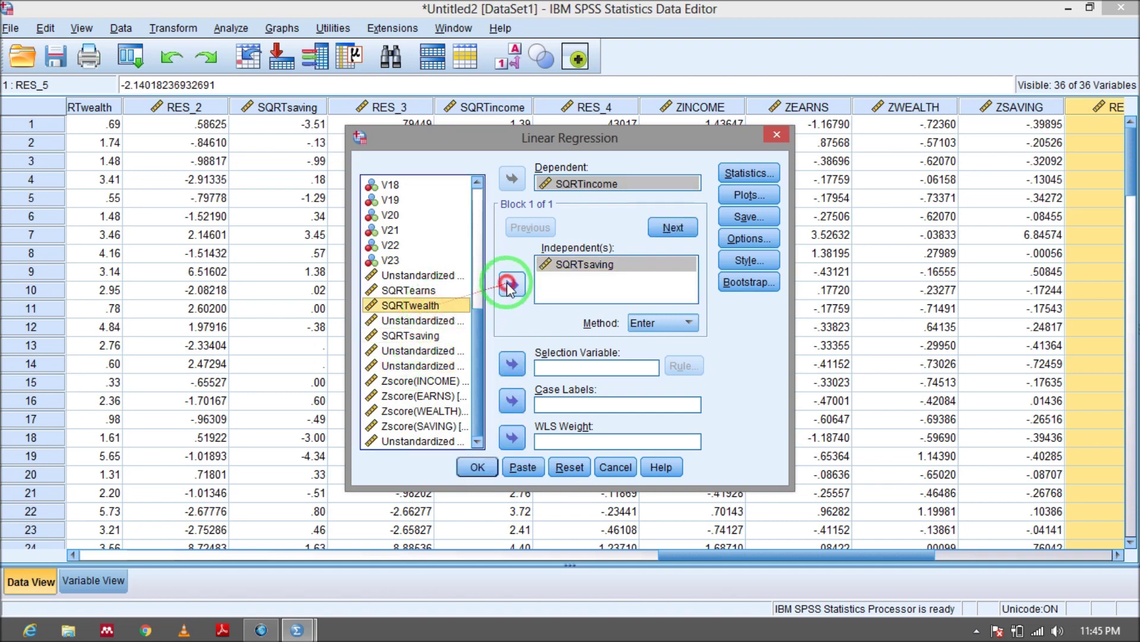
click(474, 290)
click(520, 284)
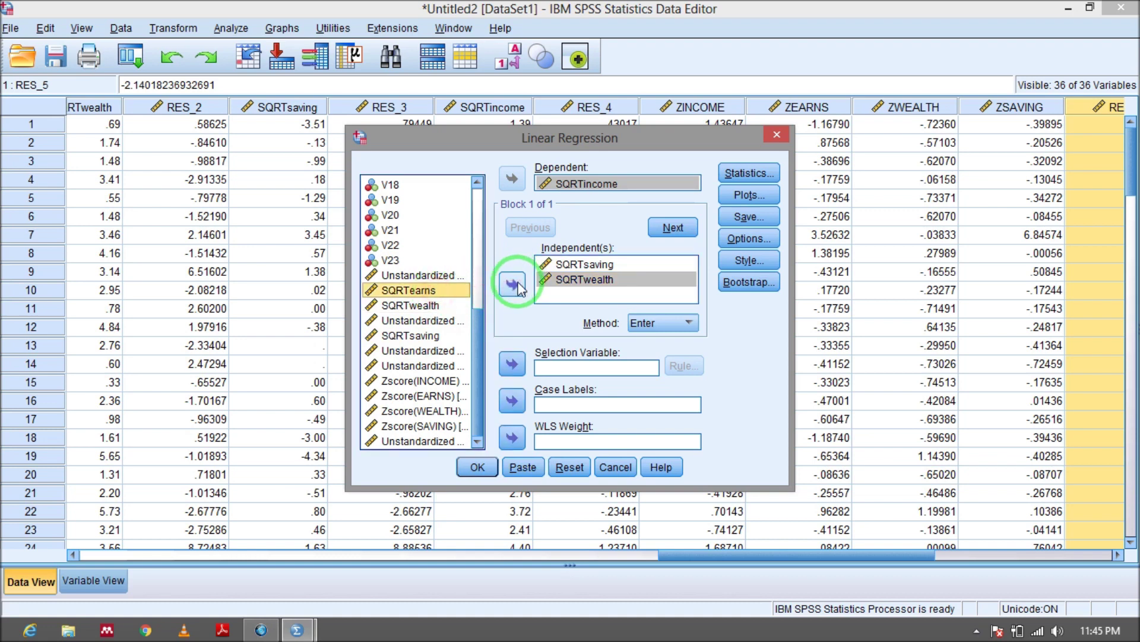
click(516, 284)
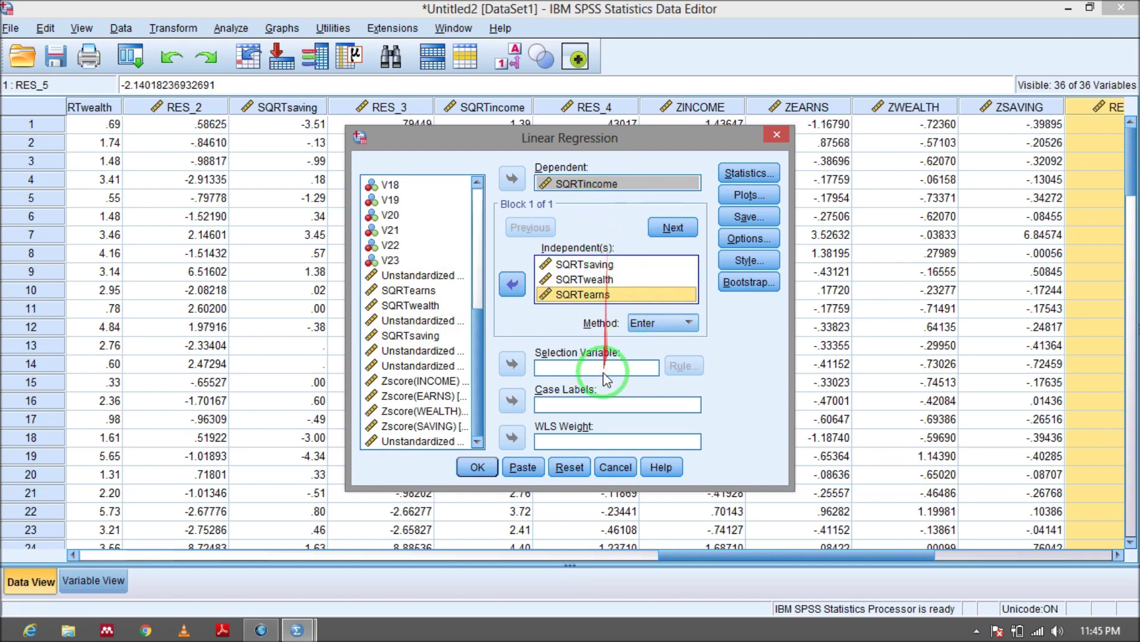
click(477, 467)
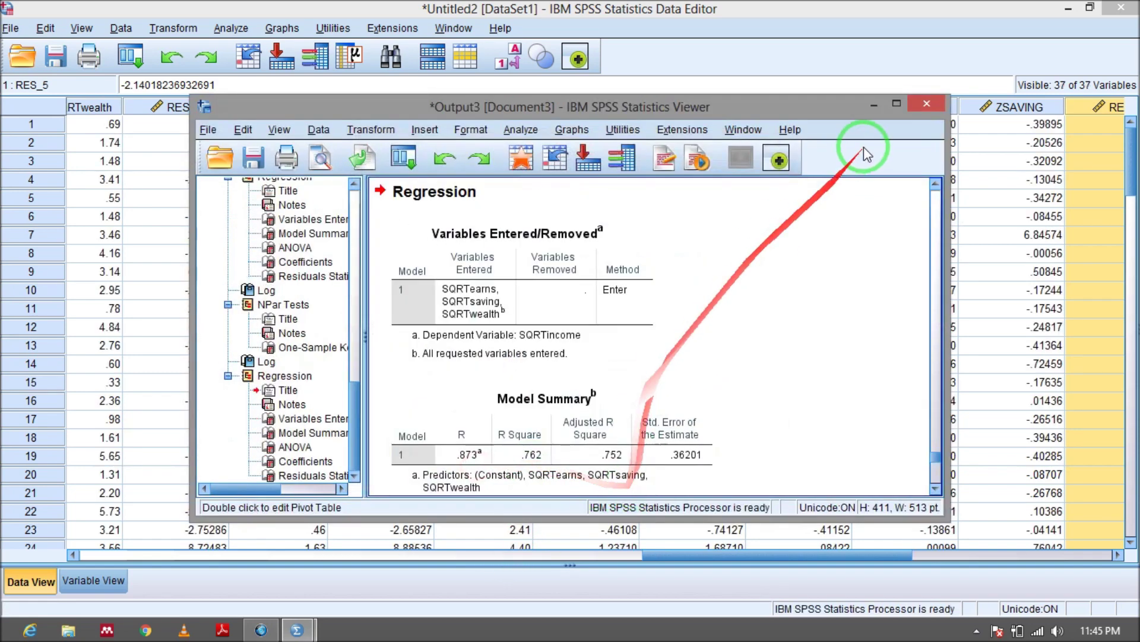
- Leave the regression output and select the newest residual column, RES_6, in the data sheet
click(867, 96)
drag(717, 554, 1019, 552)
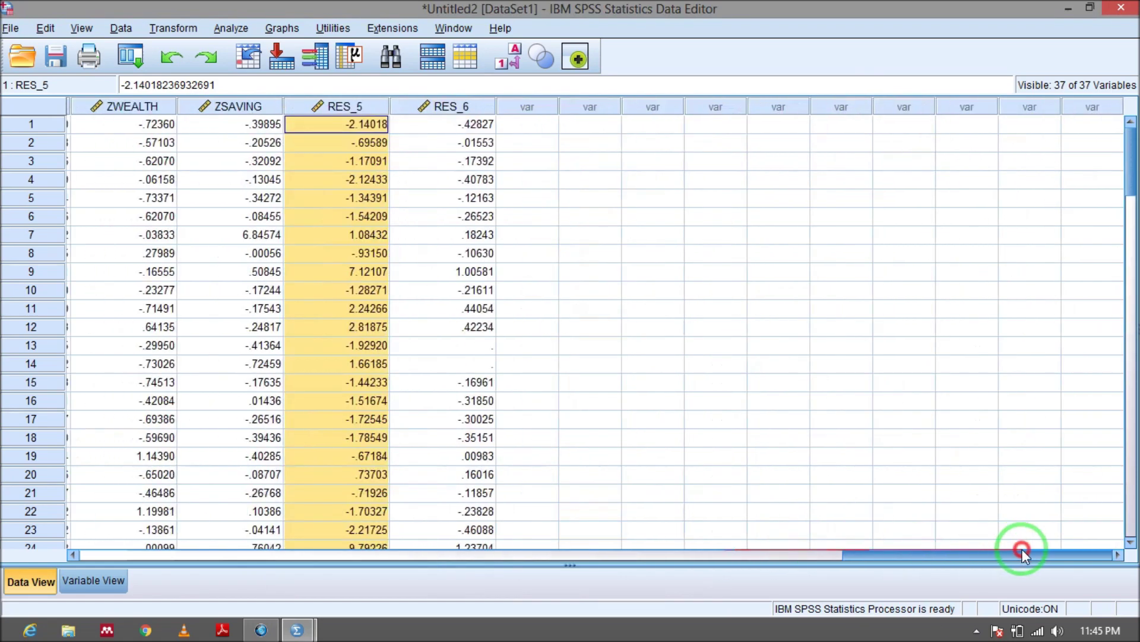
click(456, 107)
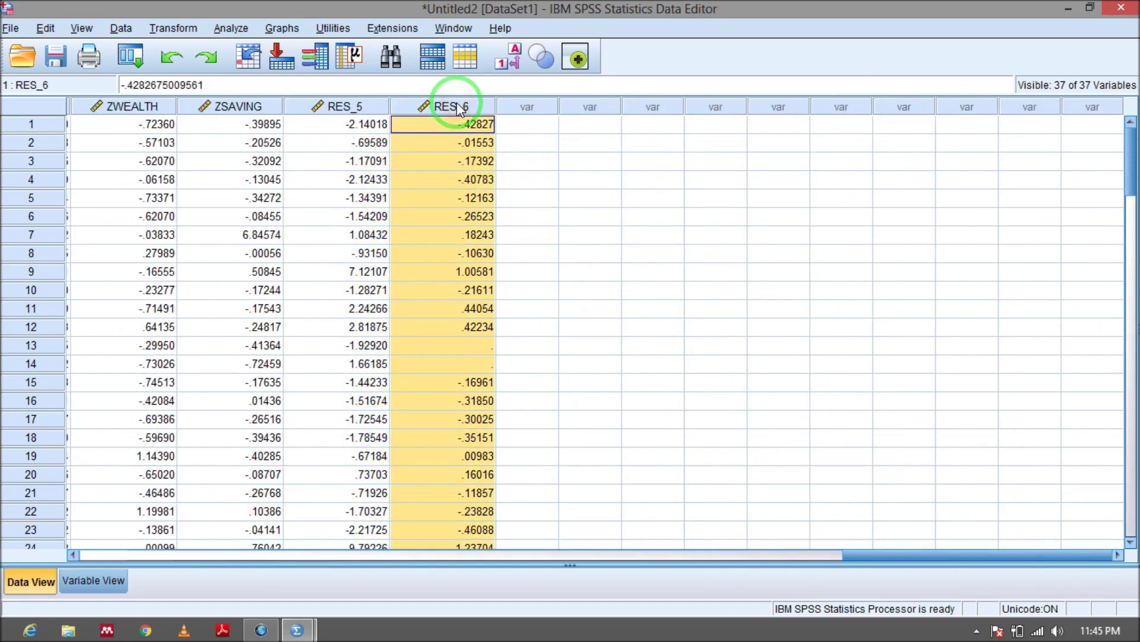
- Start a legacy one-sample Kolmogorov-Smirnov test and remove the previous residual from its test variables
click(232, 29)
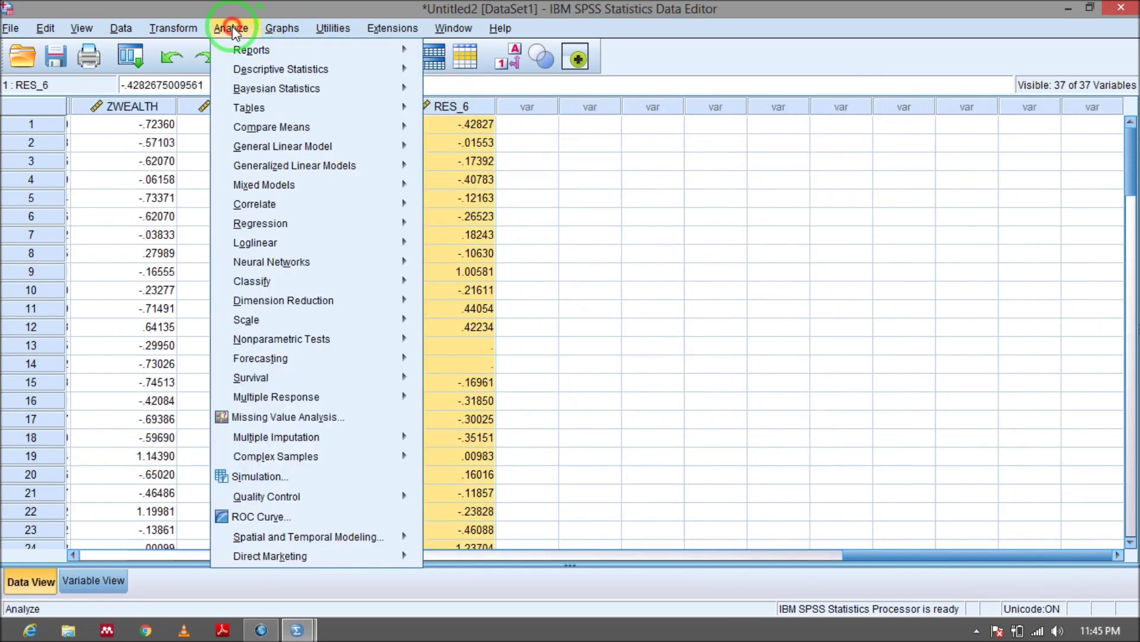
mouse_move(386, 338)
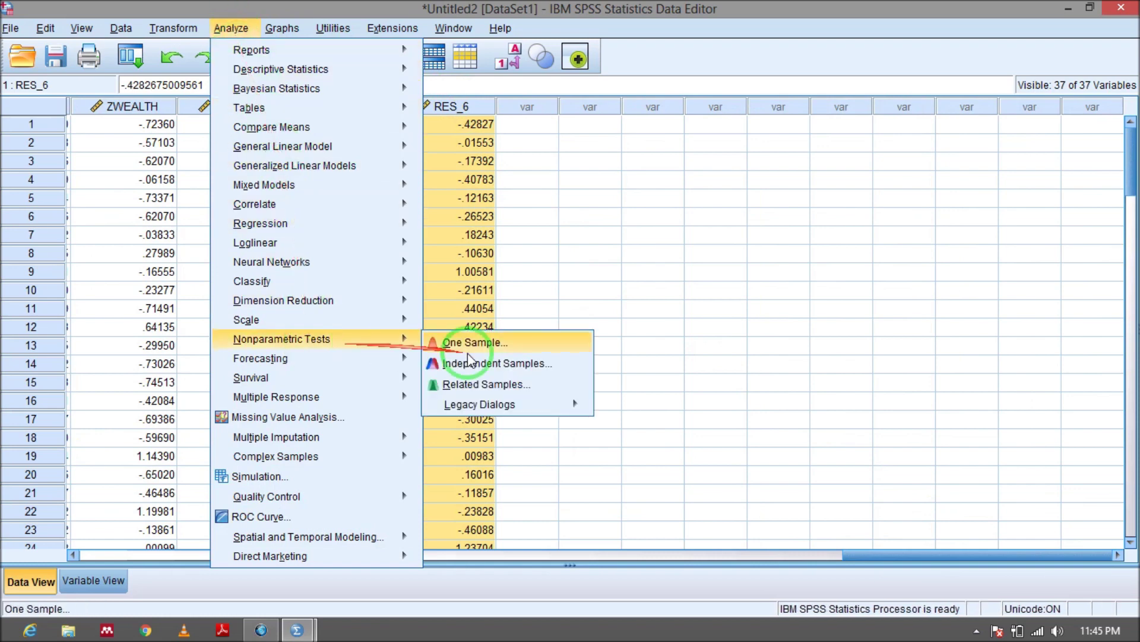
mouse_move(480, 404)
click(651, 468)
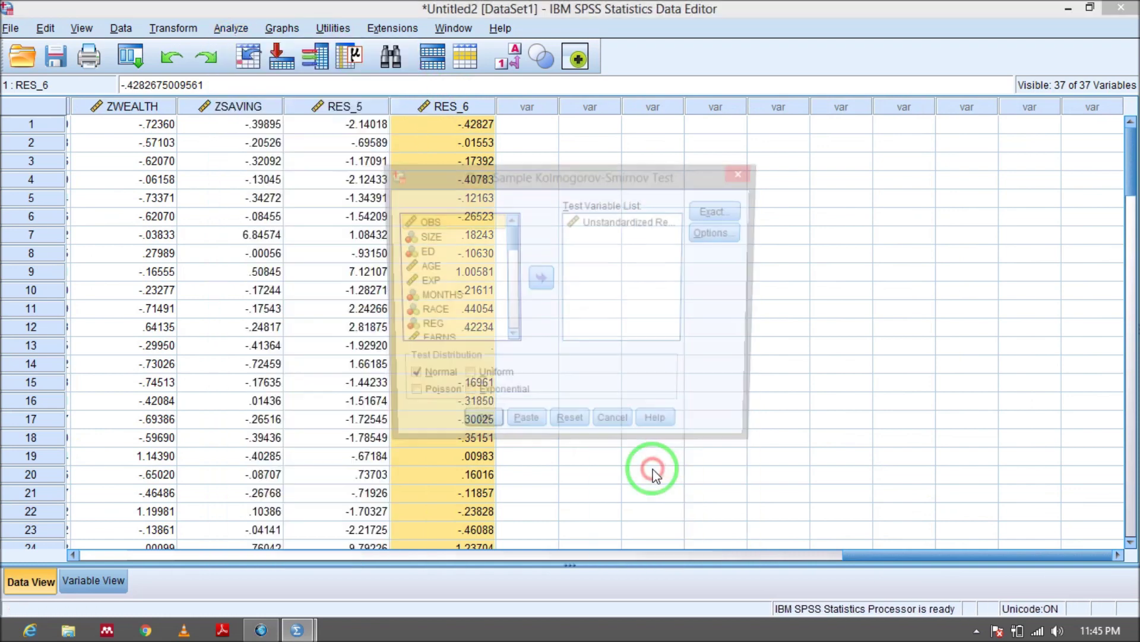
click(630, 222)
click(540, 280)
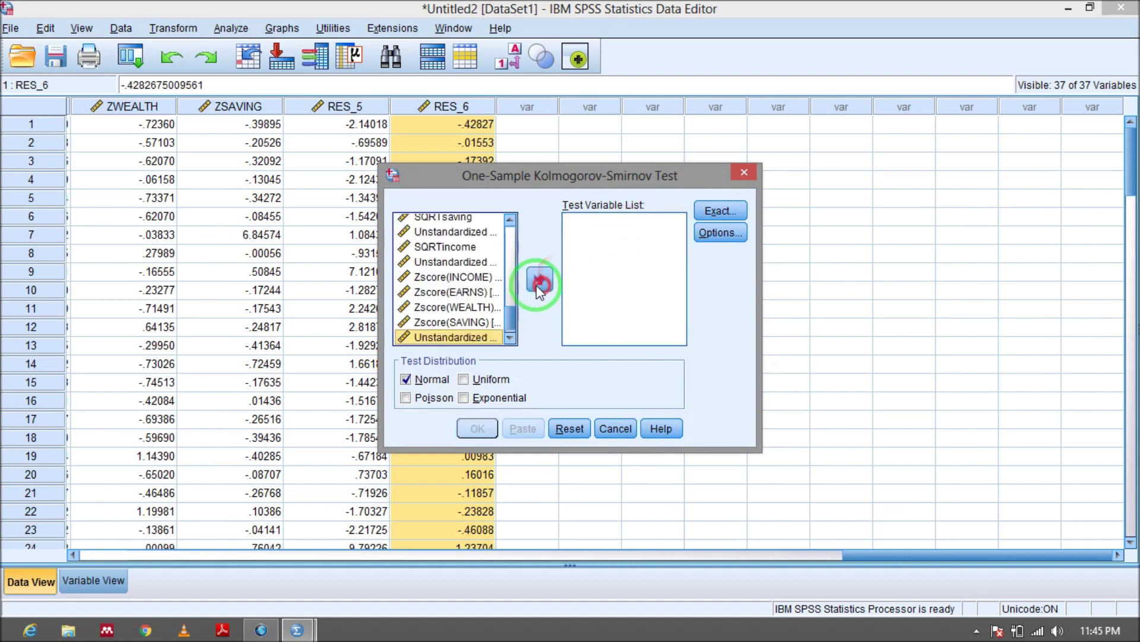
- Add the newest unstandardized residual, RES_6, as the test variable and run the Kolmogorov-Smirnov test against the normal distribution
drag(511, 304, 502, 361)
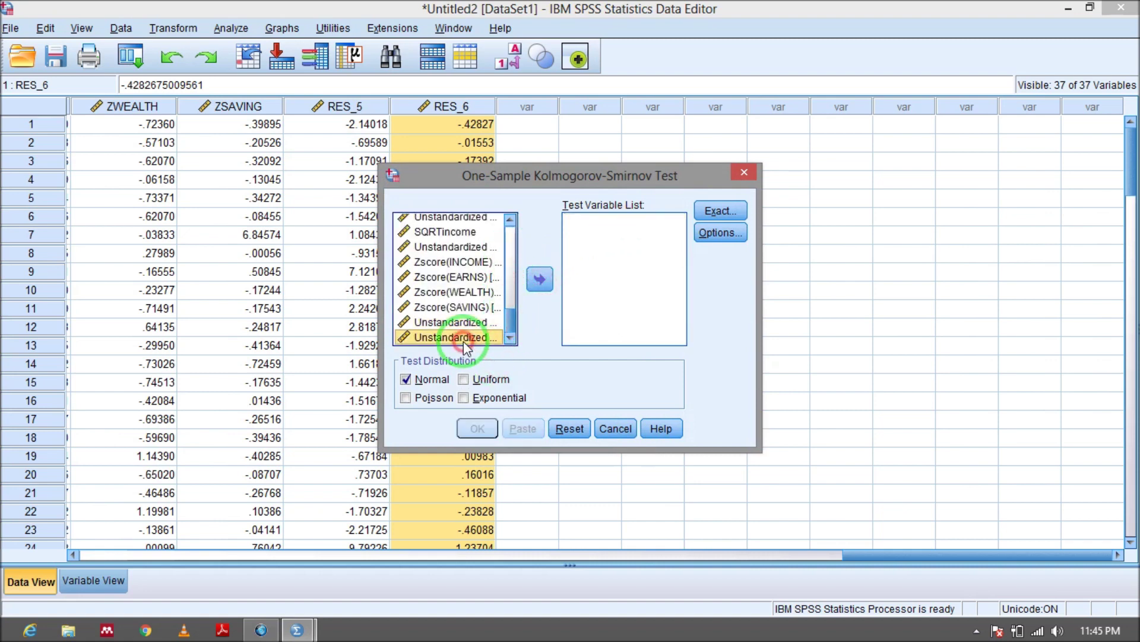
click(540, 279)
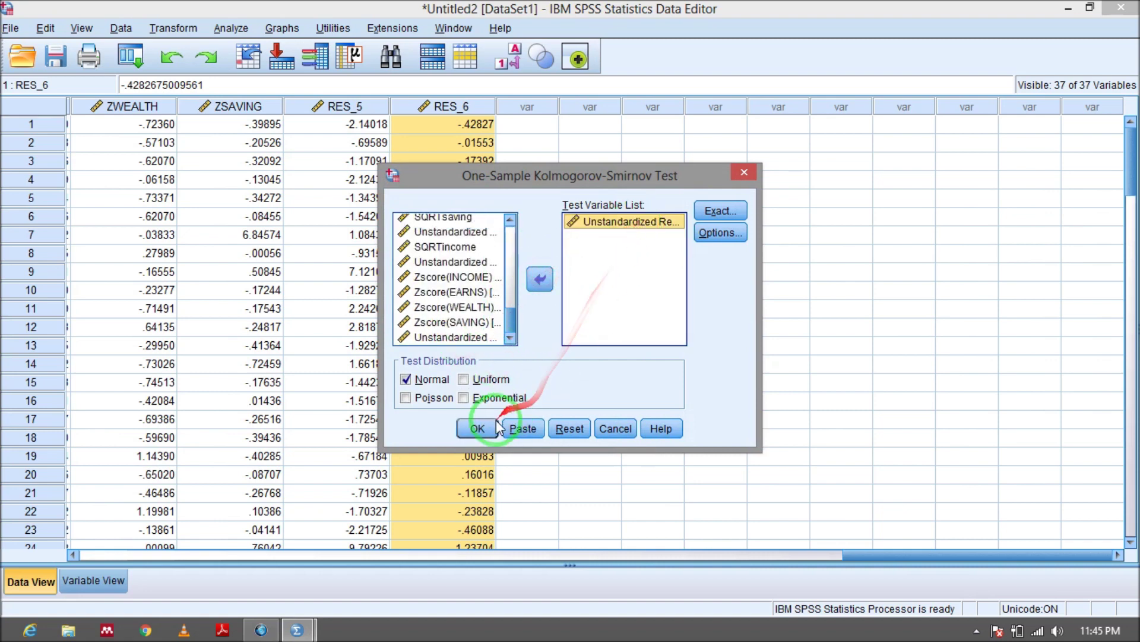
click(497, 423)
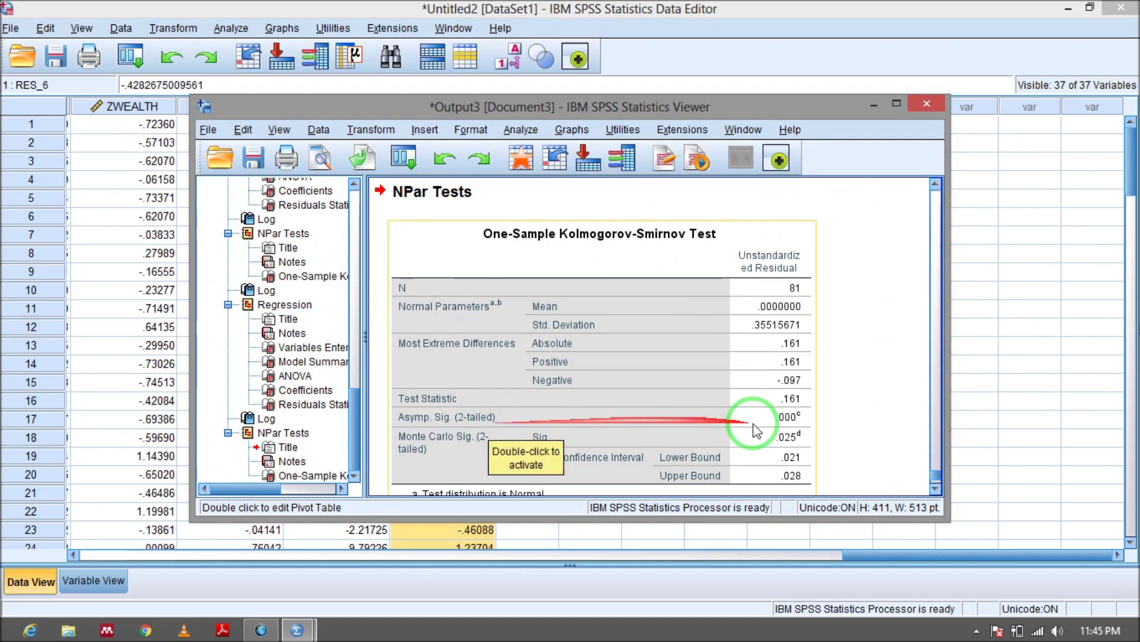
- Examine the asymptotic and Monte Carlo significance of the RES_6 normality test, and return to the data sheet
click(785, 436)
mouse_move(791, 389)
mouse_down()
mouse_move(775, 410)
mouse_move(788, 410)
mouse_up()
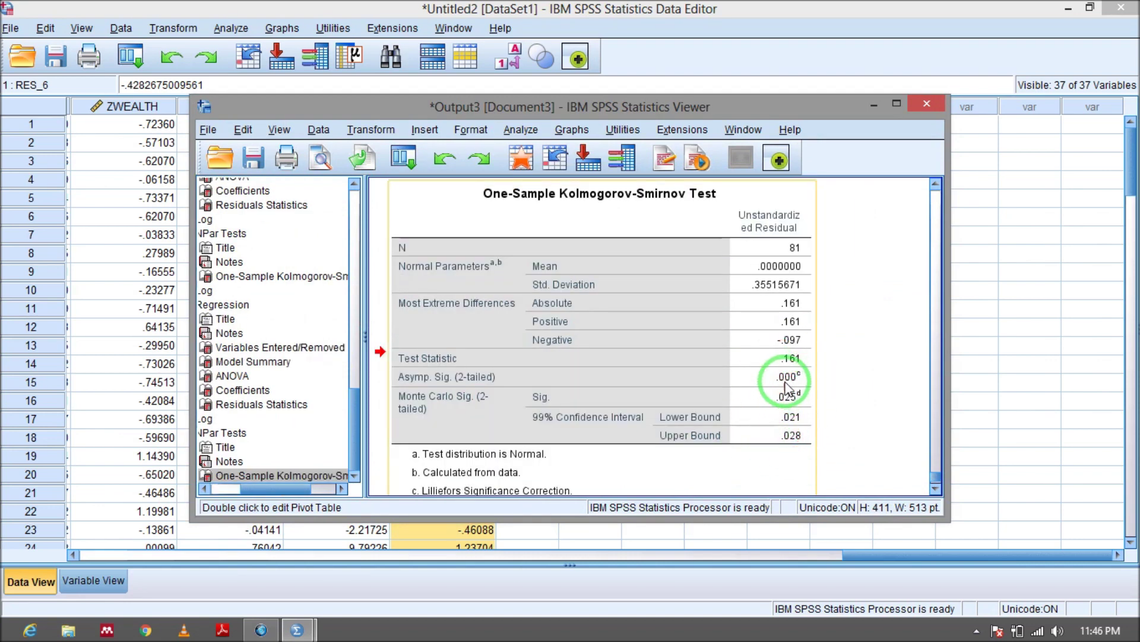
drag(839, 233, 925, 103)
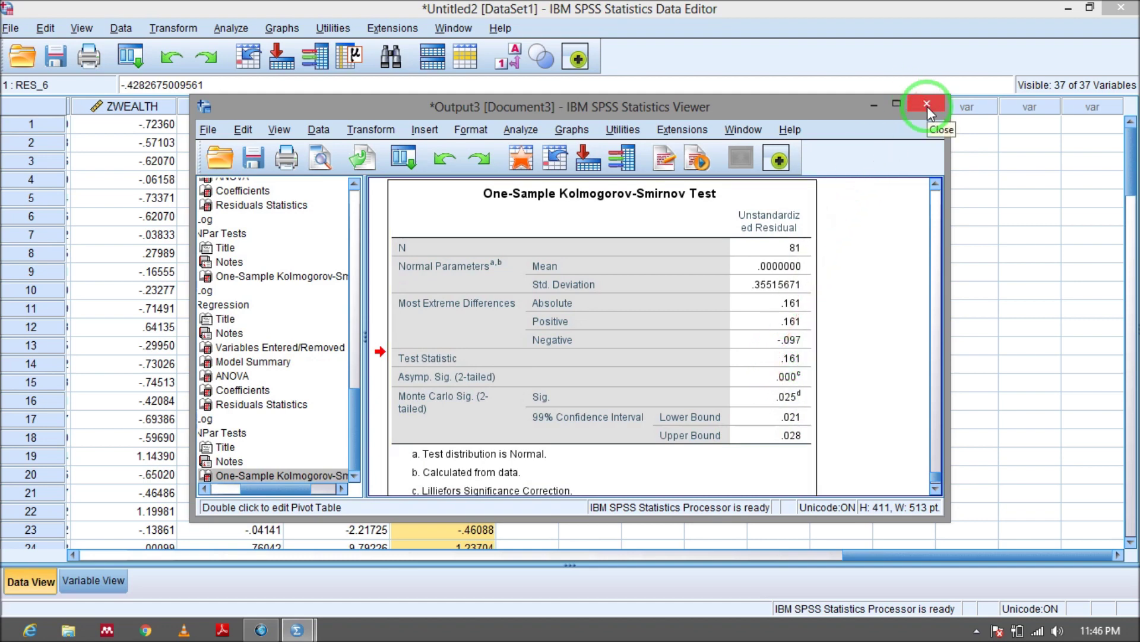
mouse_move(925, 110)
mouse_down()
mouse_move(728, 354)
mouse_move(759, 279)
mouse_up()
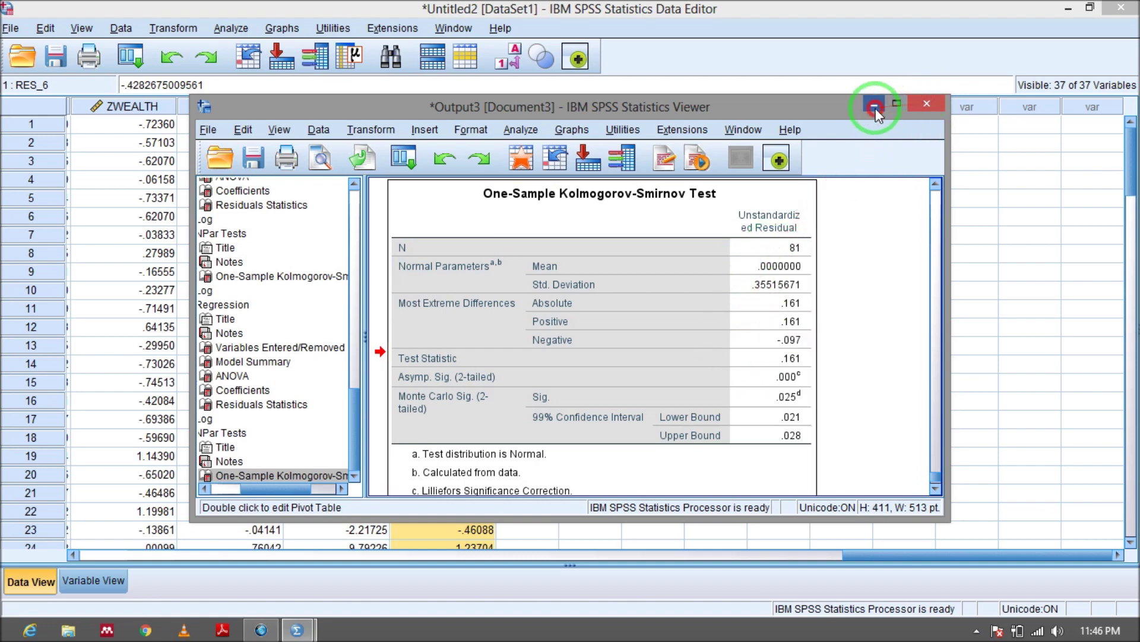
click(925, 103)
- Inspect case 7's standardized scores in the ZSAVING and ZINCOME columns
click(301, 236)
click(261, 235)
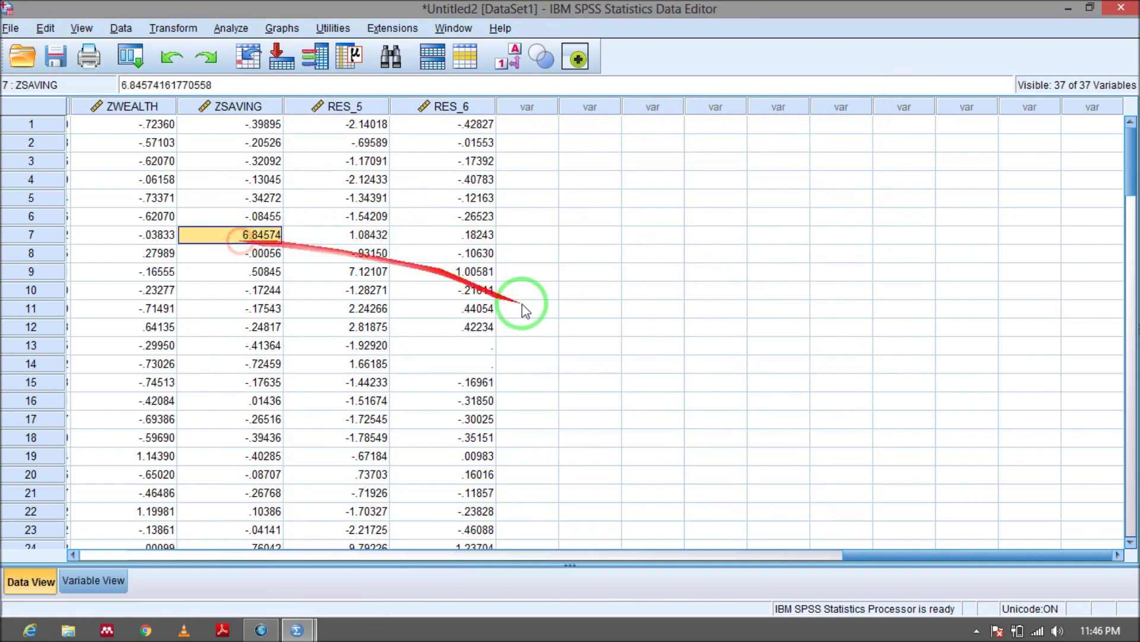
drag(865, 554, 776, 558)
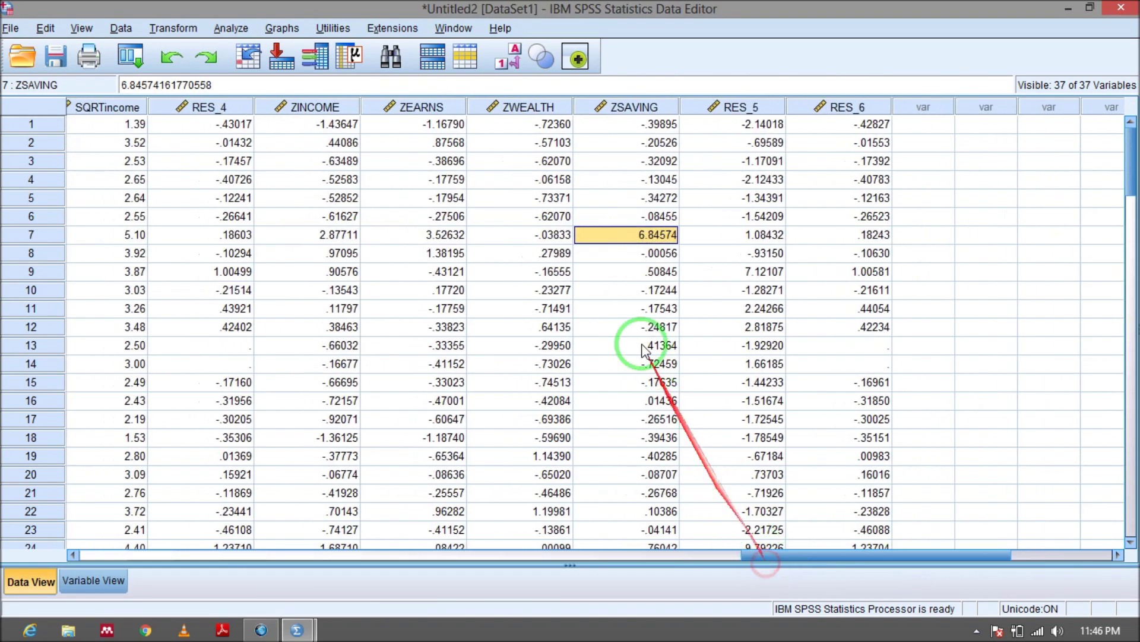
click(337, 237)
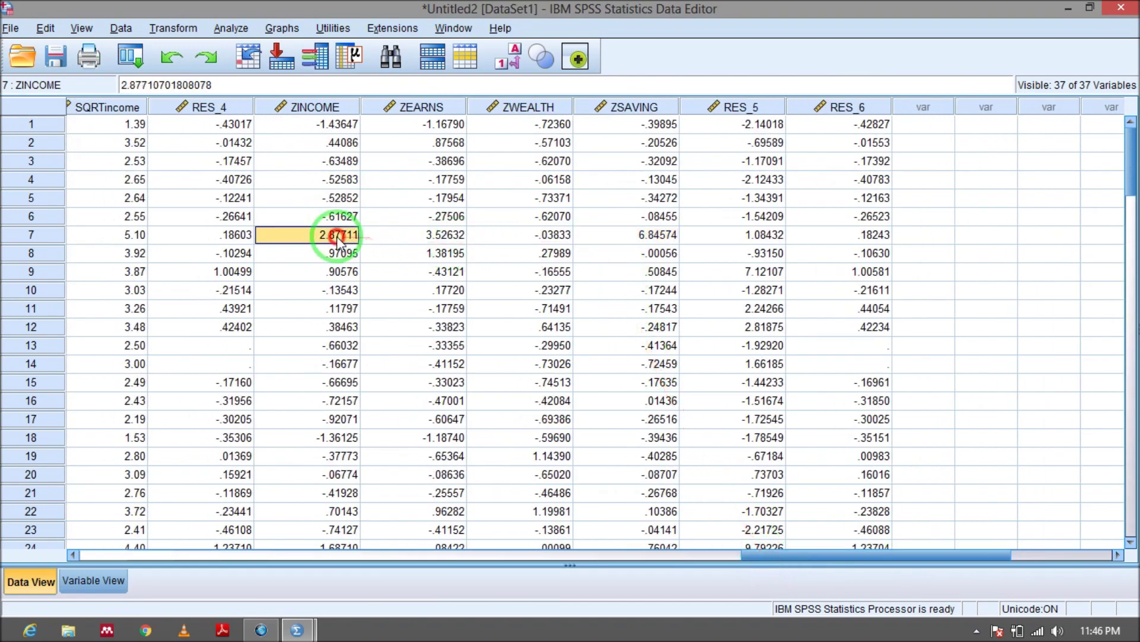
- Select the entire case 7 row and review its values across the standardized score and residual columns
click(51, 234)
drag(267, 554, 953, 583)
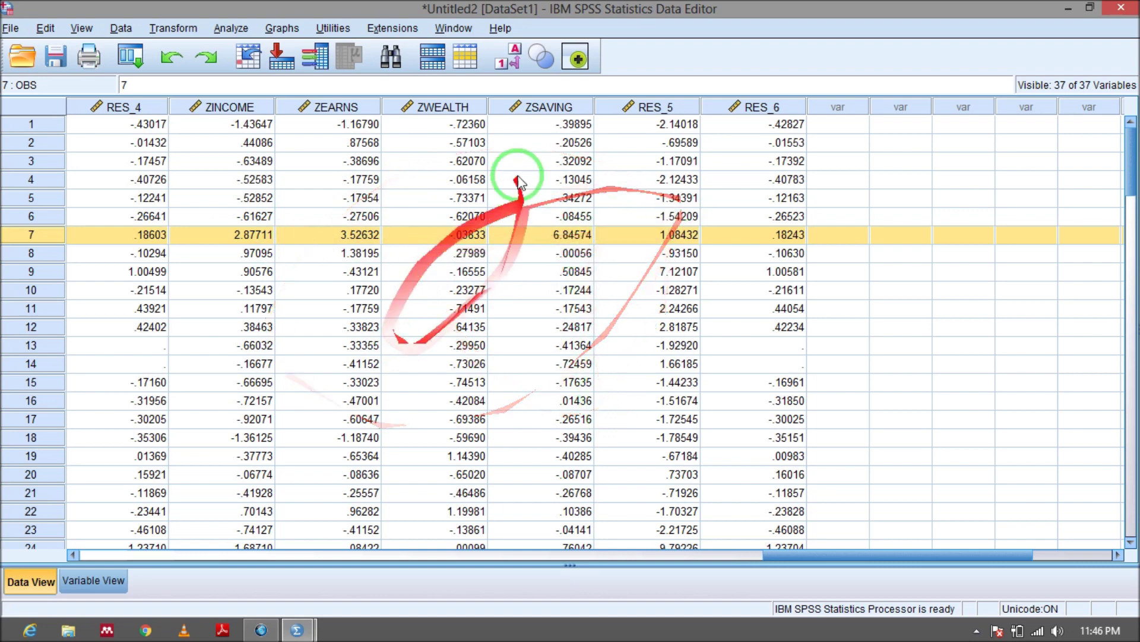
click(574, 237)
click(63, 238)
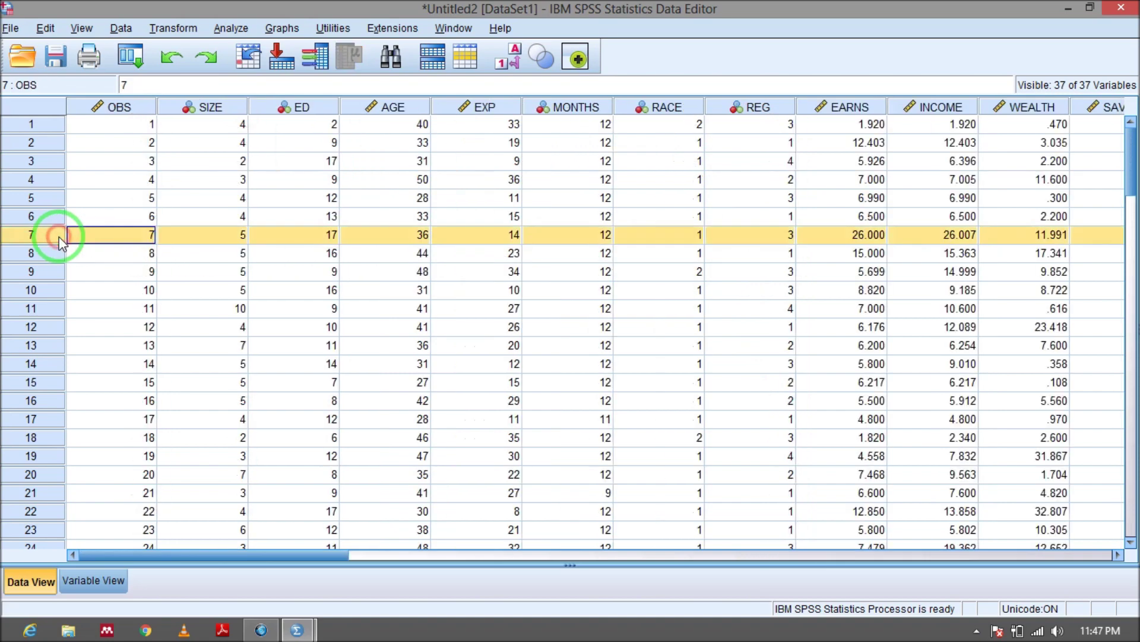
drag(293, 555, 932, 600)
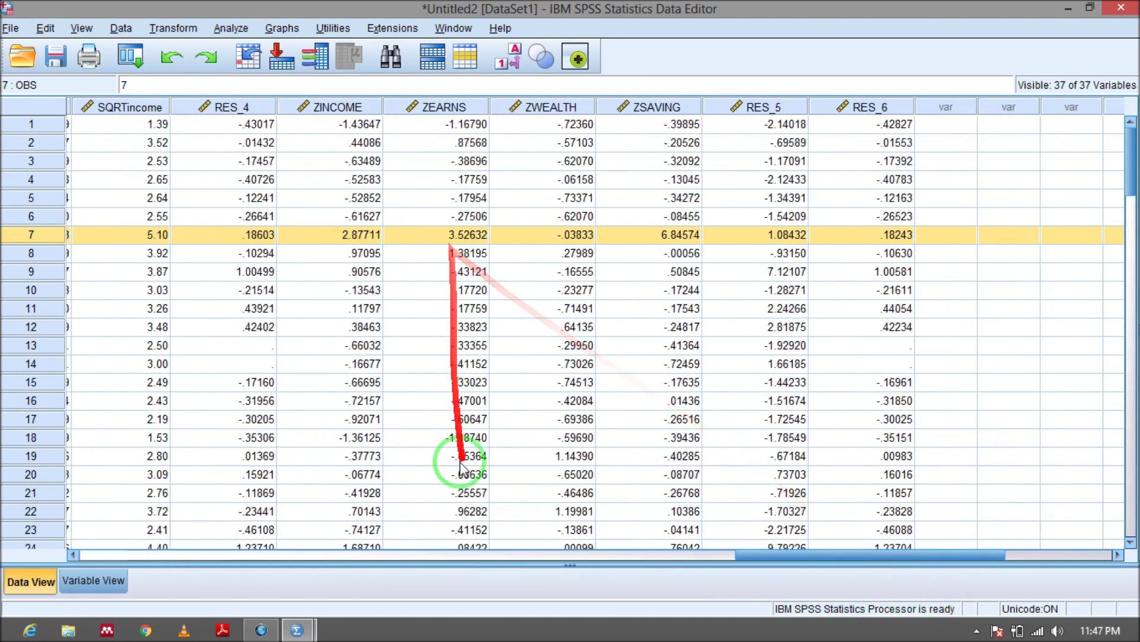